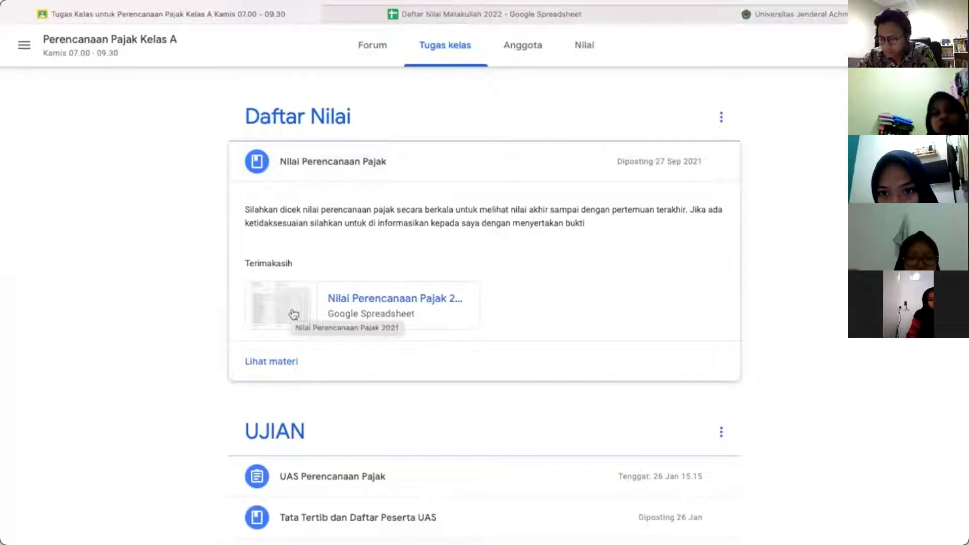
Open the Daftar Nilai Matakuliah 2022 spreadsheet and examine the Bobot weighting table beside the student grade recap
{"action": "left_click", "coordinate": [471, 20]}
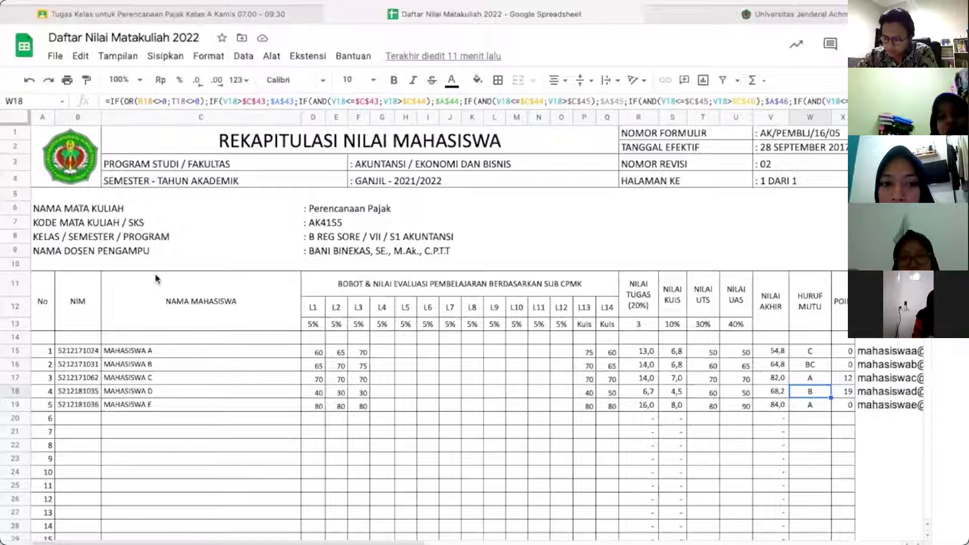
{"action": "scroll", "coordinate": [565, 274], "scroll_direction": "right", "scroll_amount": 5}
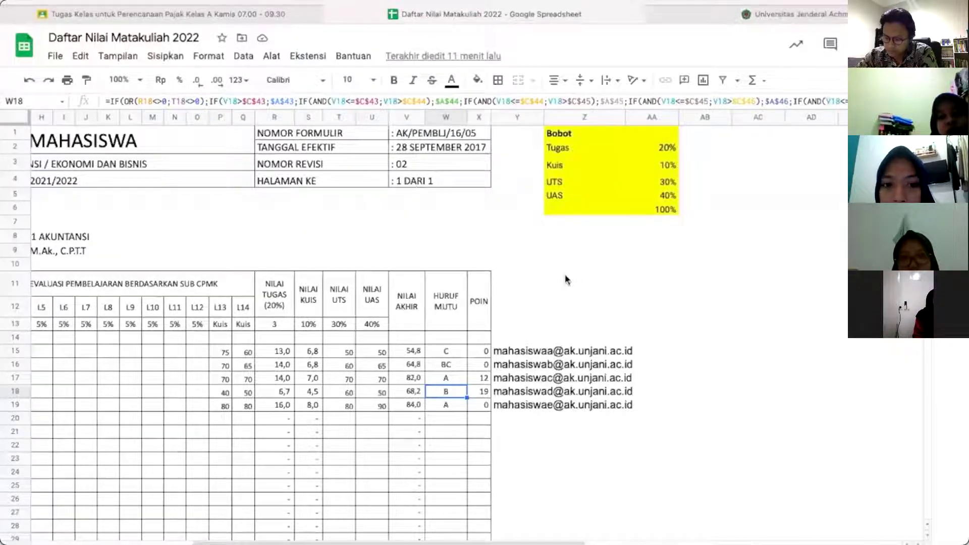
{"action": "left_click", "coordinate": [576, 208]}
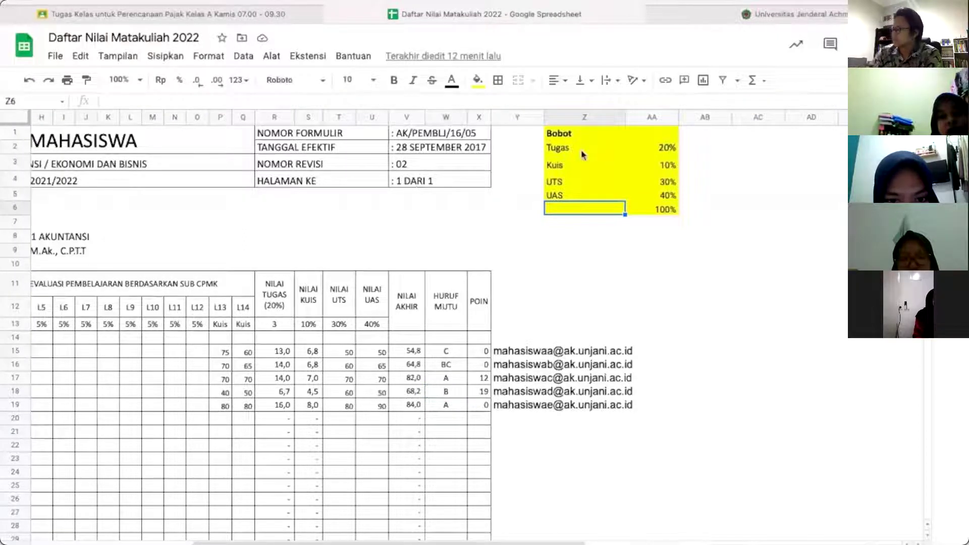
{"action": "left_click", "coordinate": [711, 211]}
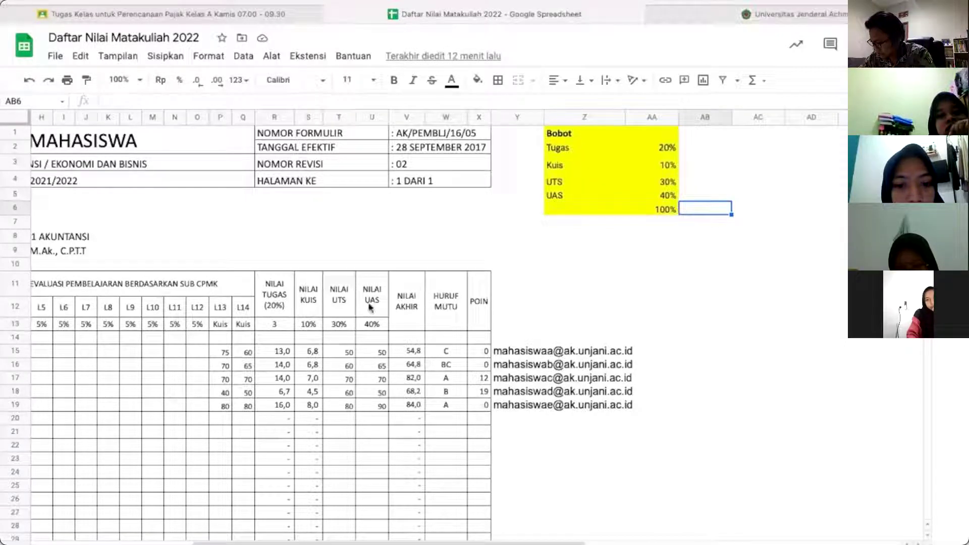
{"action": "scroll", "coordinate": [255, 346], "scroll_direction": "left", "scroll_amount": 5}
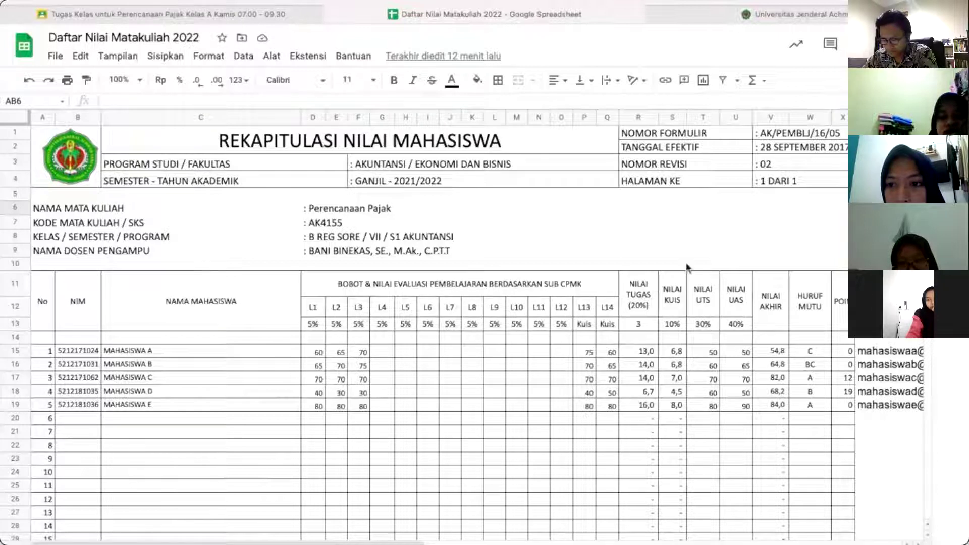
{"action": "scroll", "coordinate": [686, 263], "scroll_direction": "right", "scroll_amount": 5}
{"action": "scroll", "coordinate": [686, 263], "scroll_direction": "left", "scroll_amount": 5}
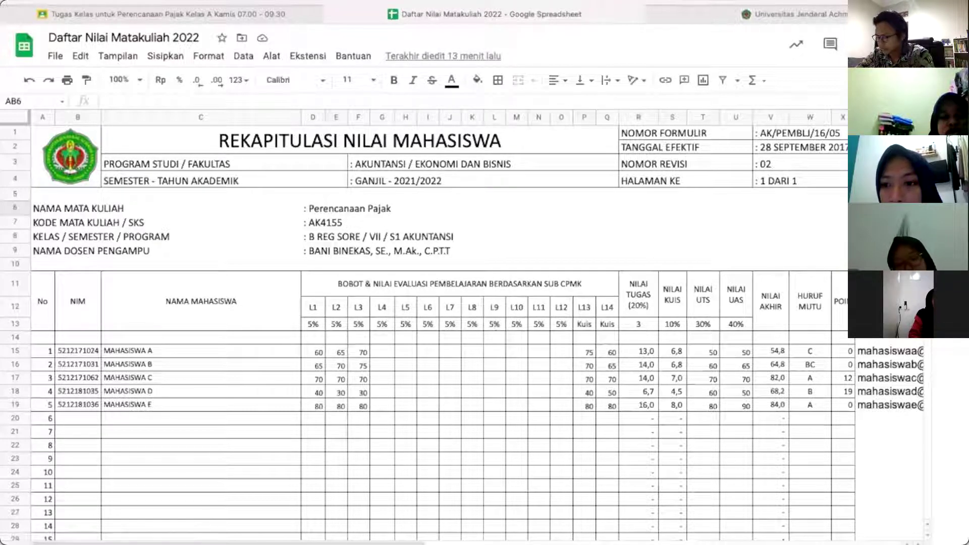
Compare the timestamped student score sheet with the grade recap, and inspect the POIN formula for MAHASISWA A
{"action": "key", "text": "ctrl+shift+Page_Down"}
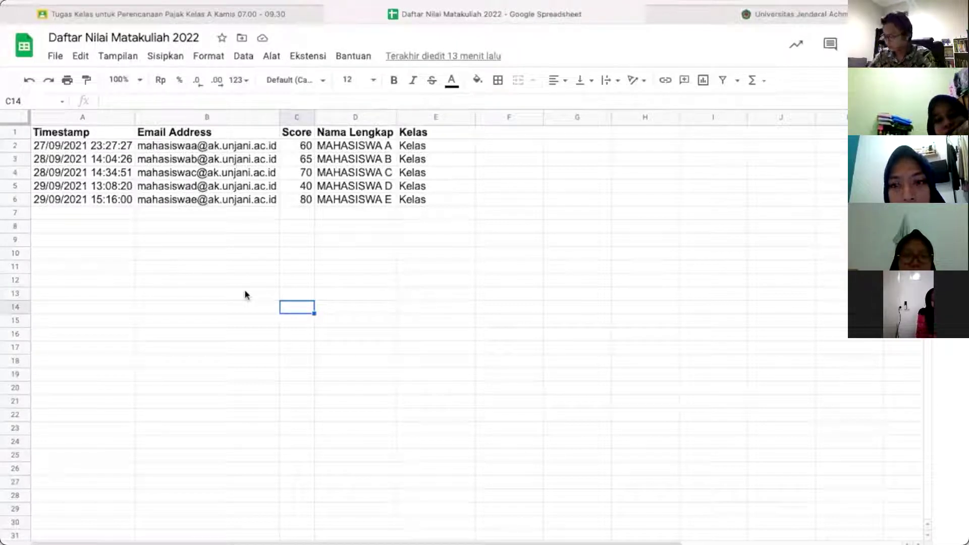
{"action": "key", "text": "ctrl+shift+Page_Down"}
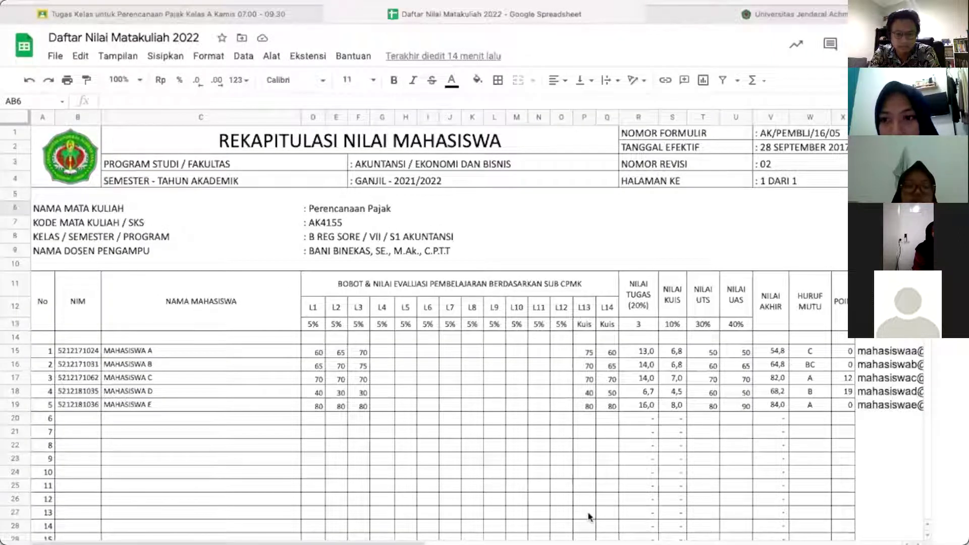
{"action": "key", "text": "ctrl+shift+Page_Down"}
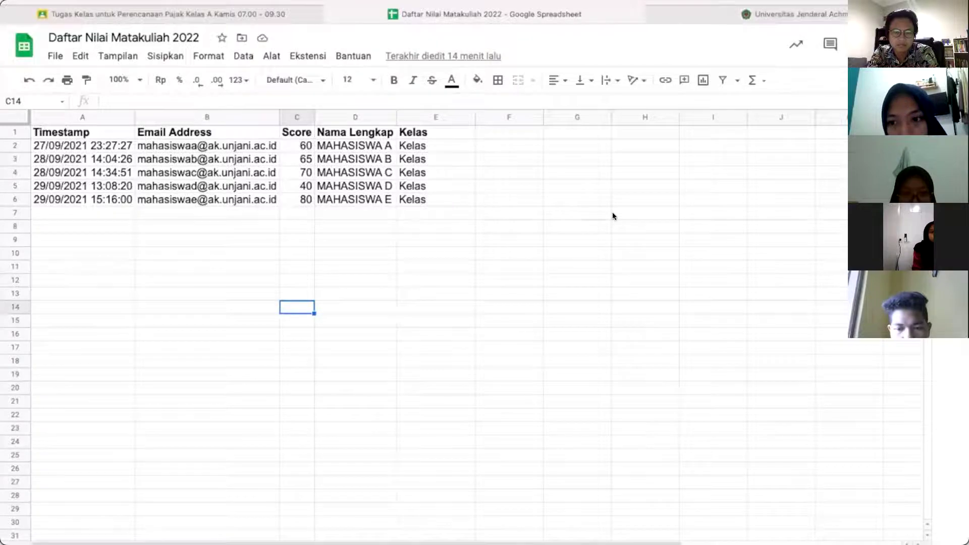
{"action": "key", "text": "ctrl+shift+Page_Down"}
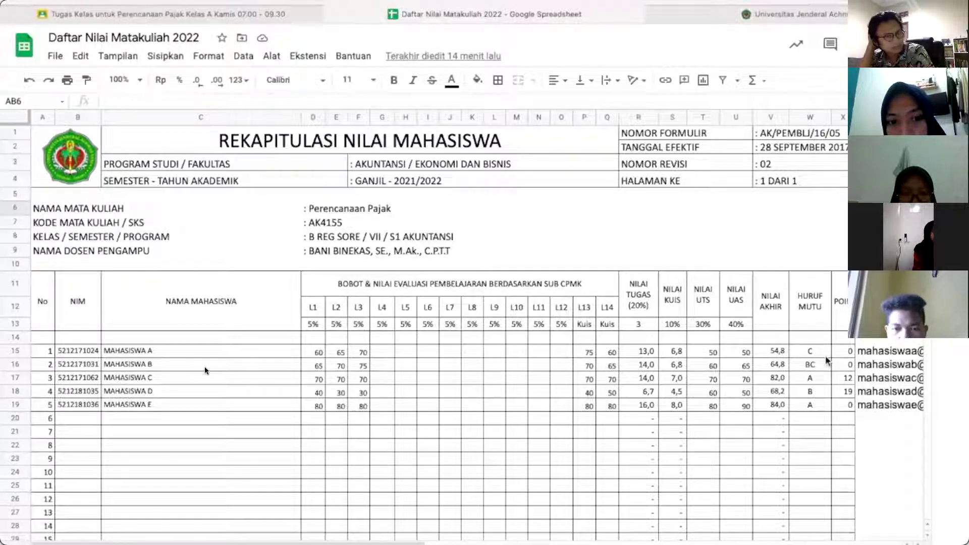
{"action": "left_click", "coordinate": [841, 351]}
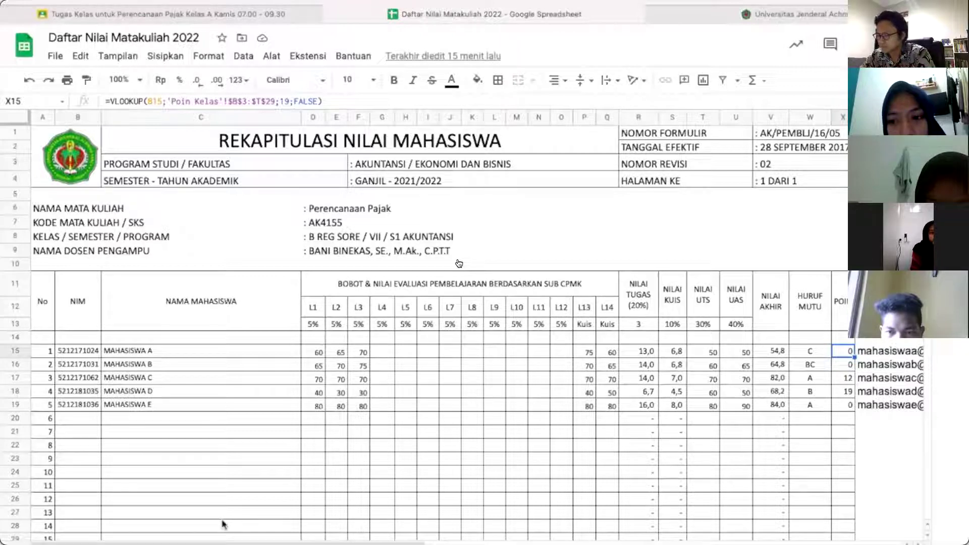
Examine the green and red meeting marks of MAHASISWA A and MAHASISWA E in the attendance sheet, and return to the grade recap
{"action": "left_click", "coordinate": [224, 540]}
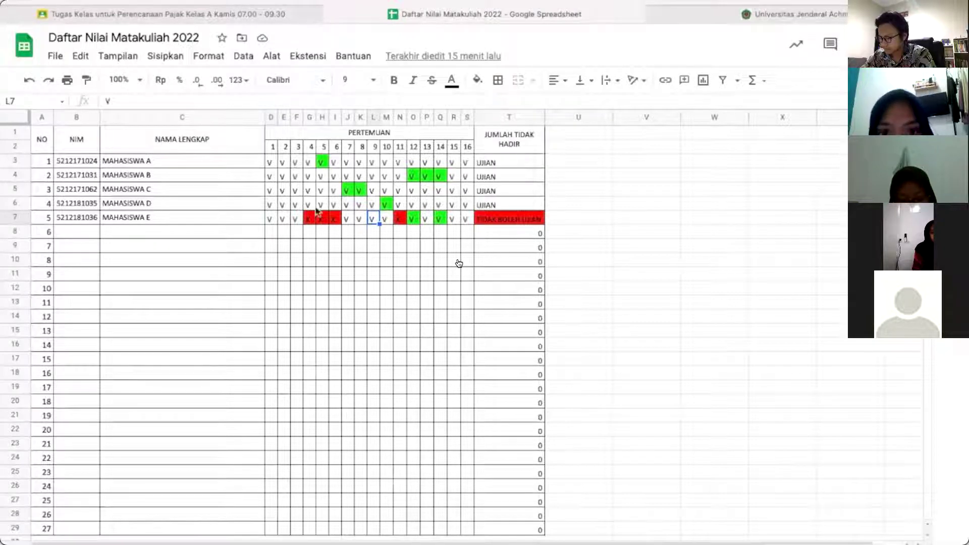
{"action": "left_click", "coordinate": [323, 166]}
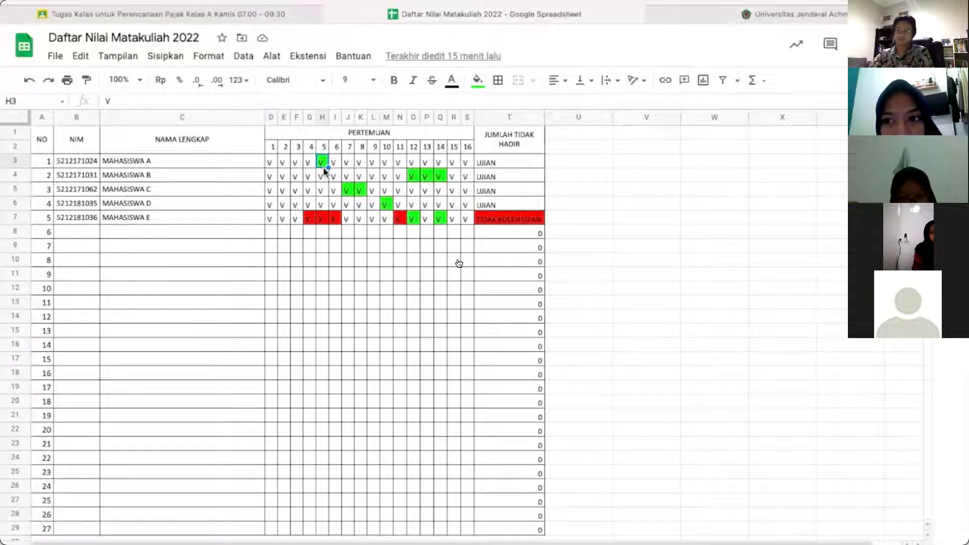
{"action": "left_click", "coordinate": [657, 194]}
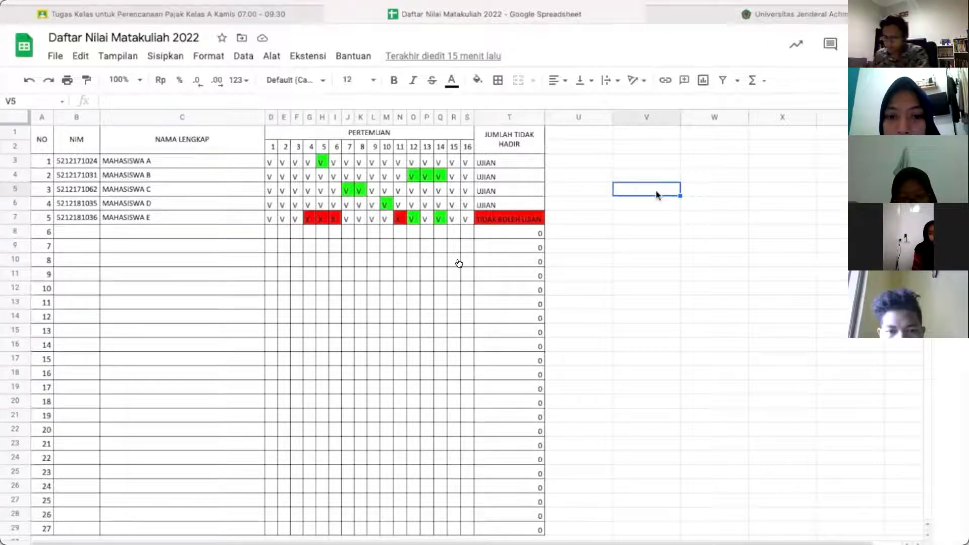
{"action": "left_click", "coordinate": [322, 218]}
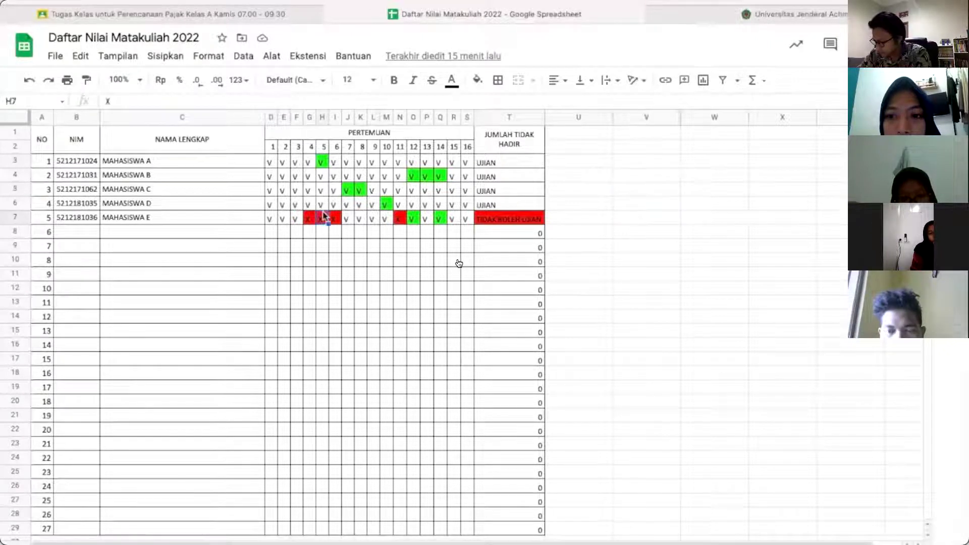
{"action": "key", "text": "Right"}
{"action": "key", "text": "Right"}
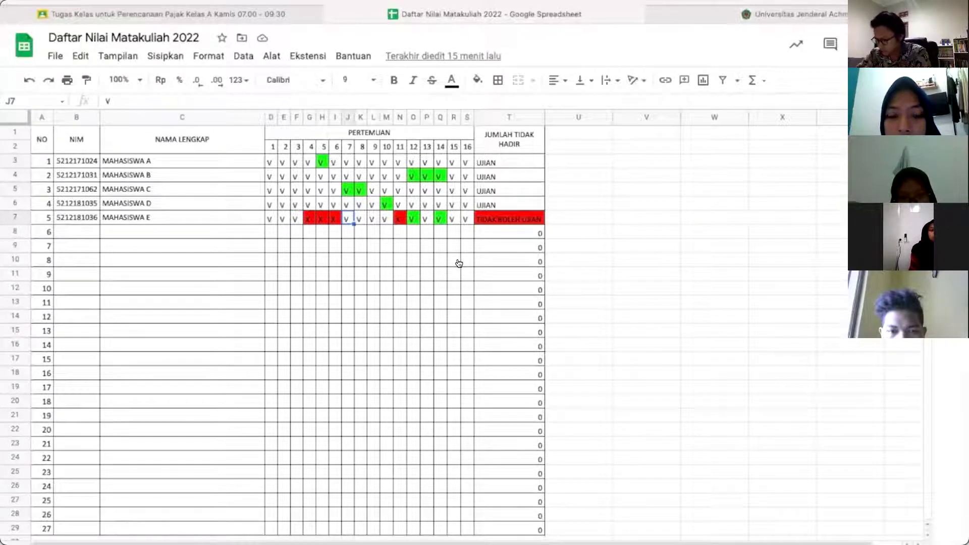
{"action": "key", "text": "Right"}
{"action": "key", "text": "Right"}
{"action": "key", "text": "Right"}
{"action": "key", "text": "Right"}
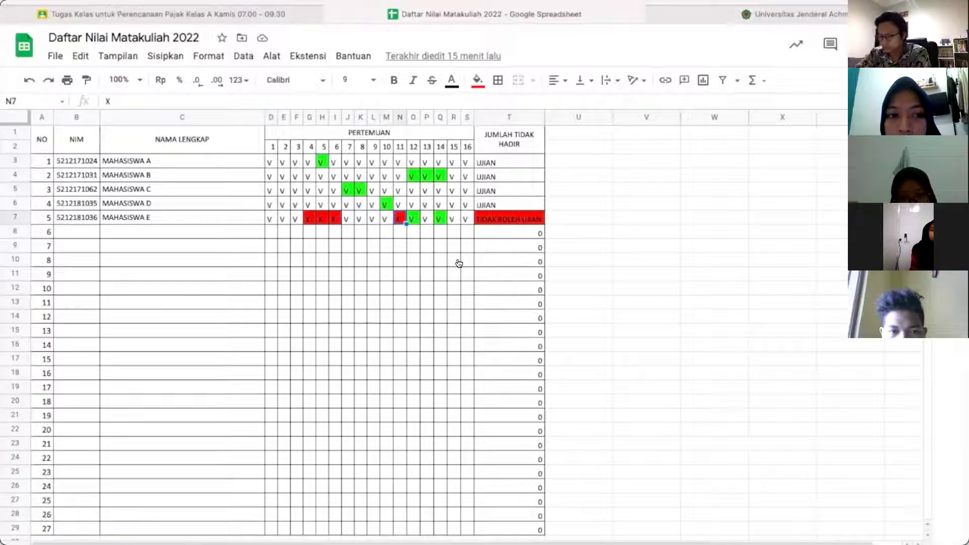
{"action": "key", "text": "Right"}
{"action": "key", "text": "Down"}
{"action": "key", "text": "Down"}
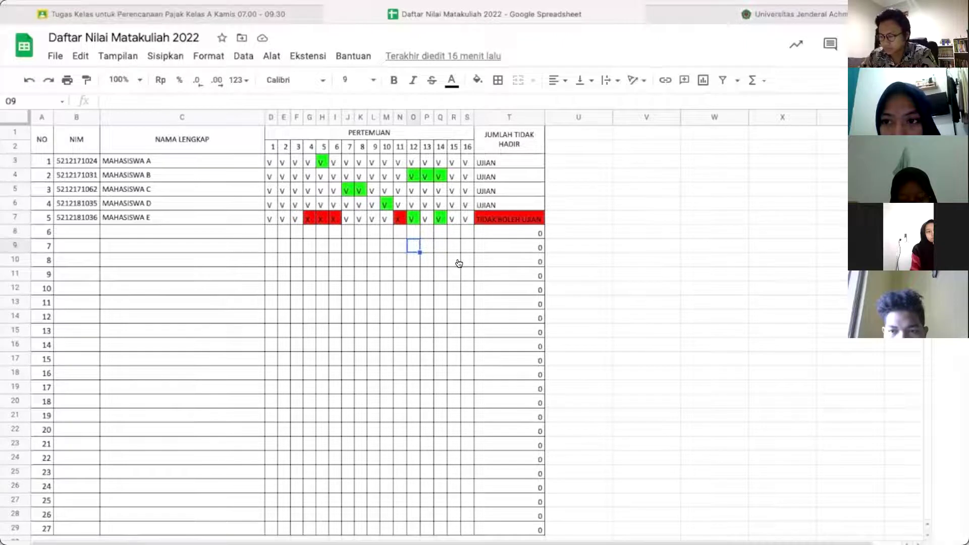
{"action": "key", "text": "ctrl+shift+Page_Down"}
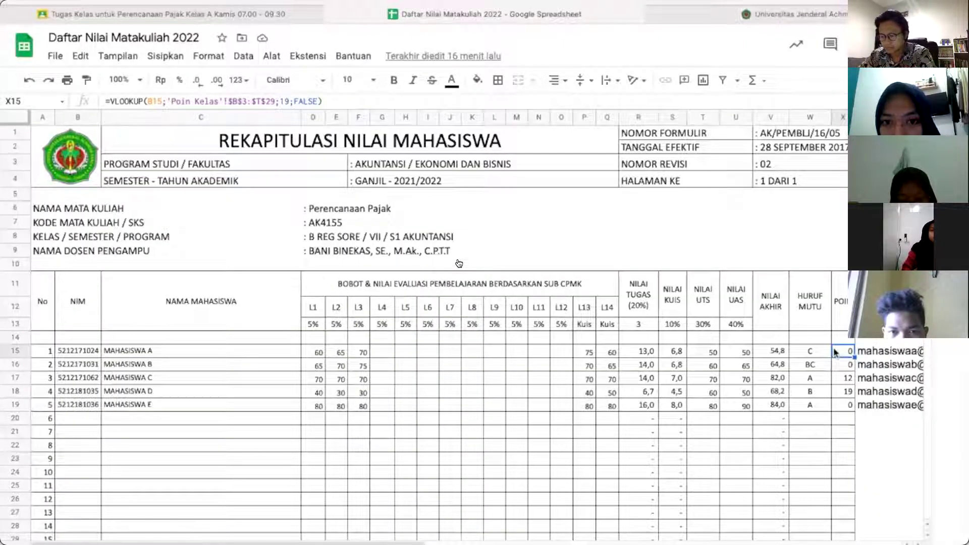
Switch to the university information system and view the Nilai Mahasiswa page for AK4155 Perencanaan Pajak A
{"action": "left_click", "coordinate": [814, 17]}
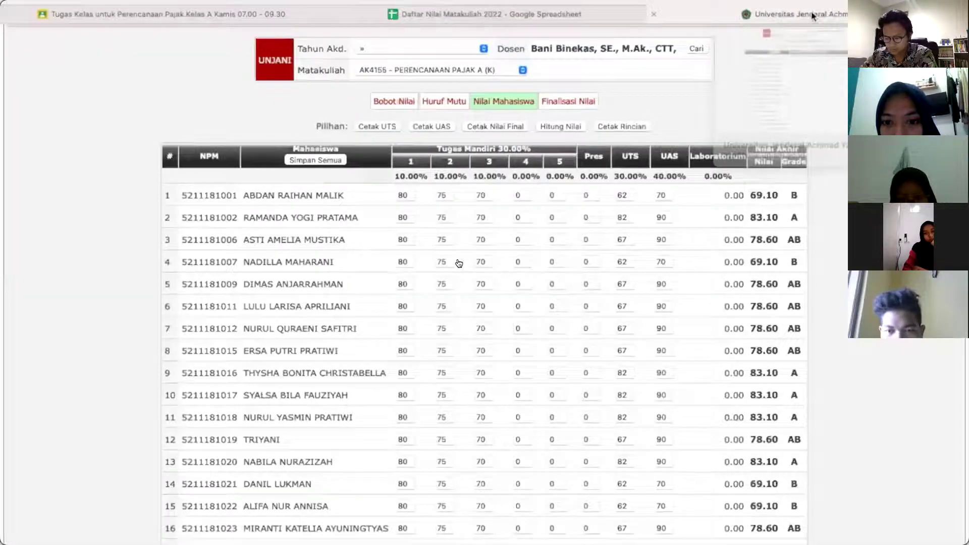
{"action": "scroll", "coordinate": [493, 253], "scroll_direction": "up", "scroll_amount": 3}
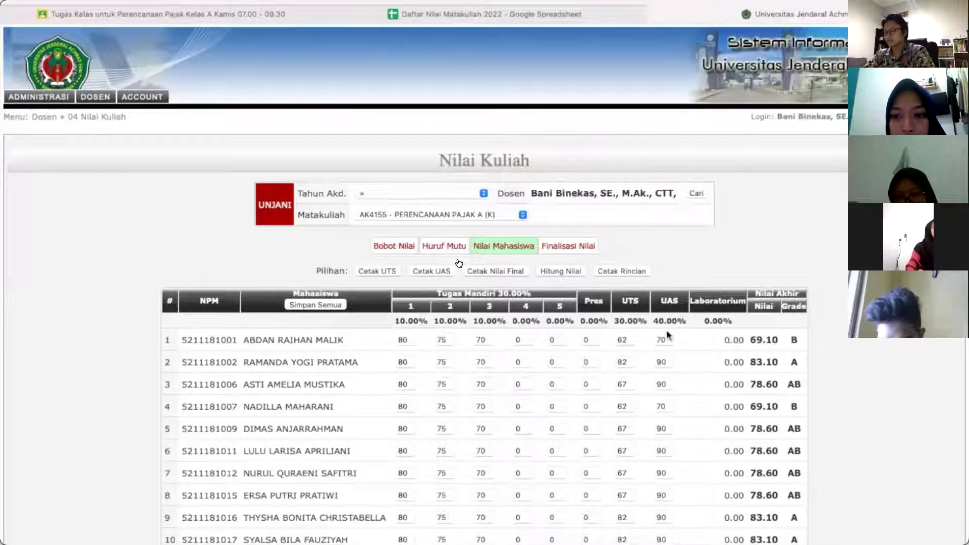
{"action": "left_click", "coordinate": [456, 16]}
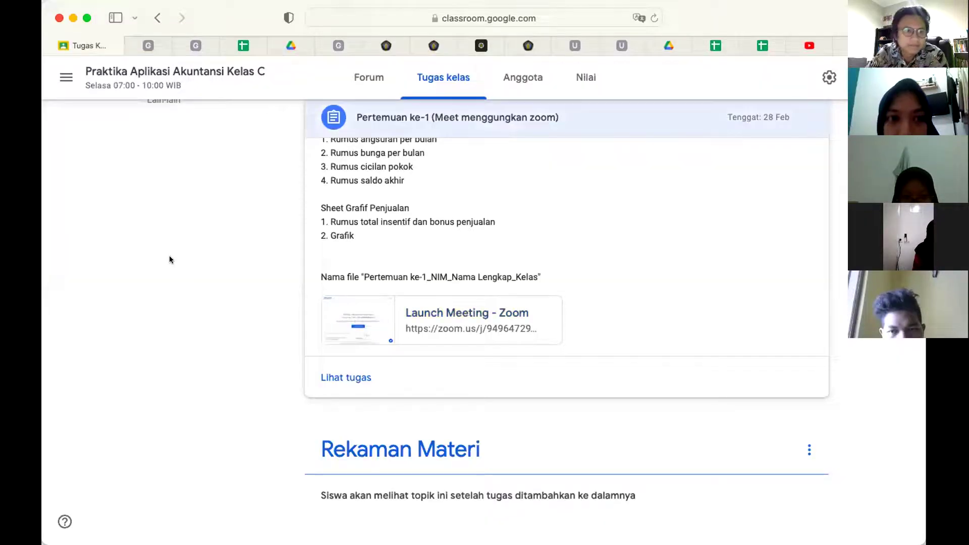
Read through the Pertemuan ke-1 assignment, covering its instructions, grading criteria for each sheet and required file name
{"action": "scroll", "coordinate": [511, 250], "scroll_direction": "up", "scroll_amount": 3}
{"action": "scroll", "coordinate": [511, 251], "scroll_direction": "up", "scroll_amount": 3}
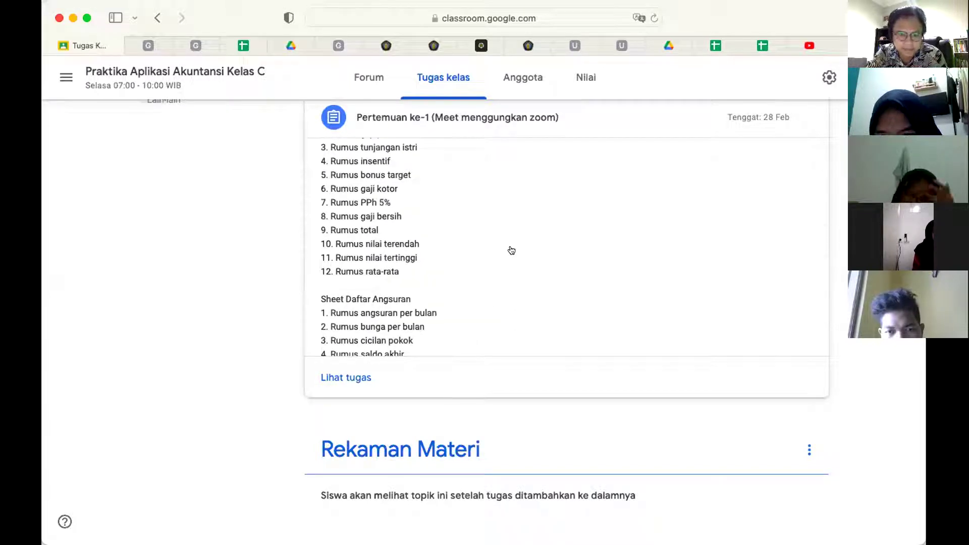
{"action": "scroll", "coordinate": [512, 250], "scroll_direction": "up", "scroll_amount": 5}
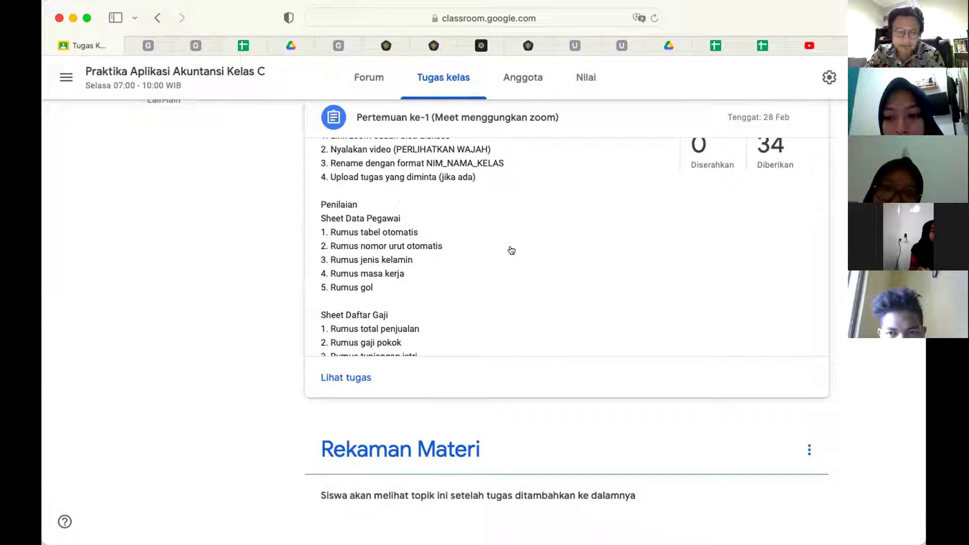
{"action": "scroll", "coordinate": [512, 250], "scroll_direction": "down", "scroll_amount": 2}
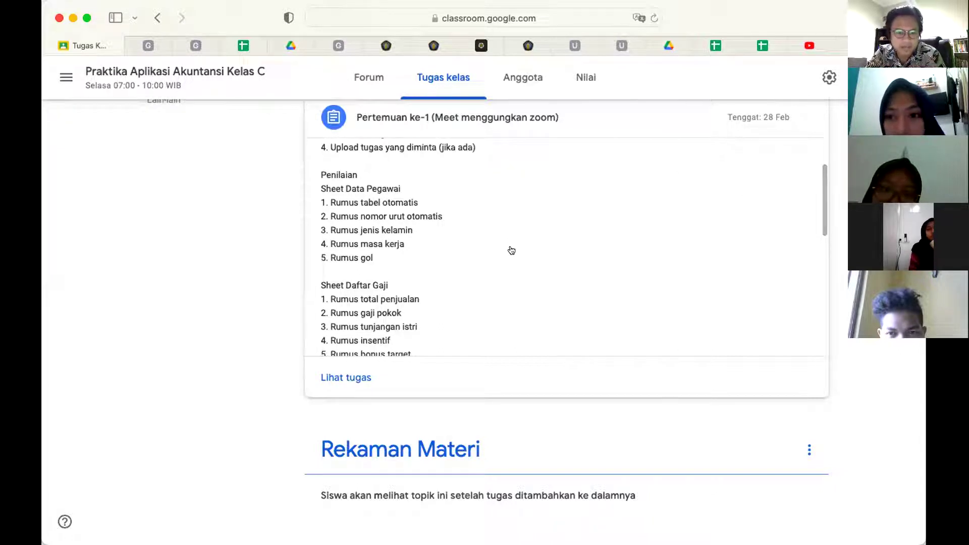
{"action": "scroll", "coordinate": [511, 251], "scroll_direction": "down", "scroll_amount": 20}
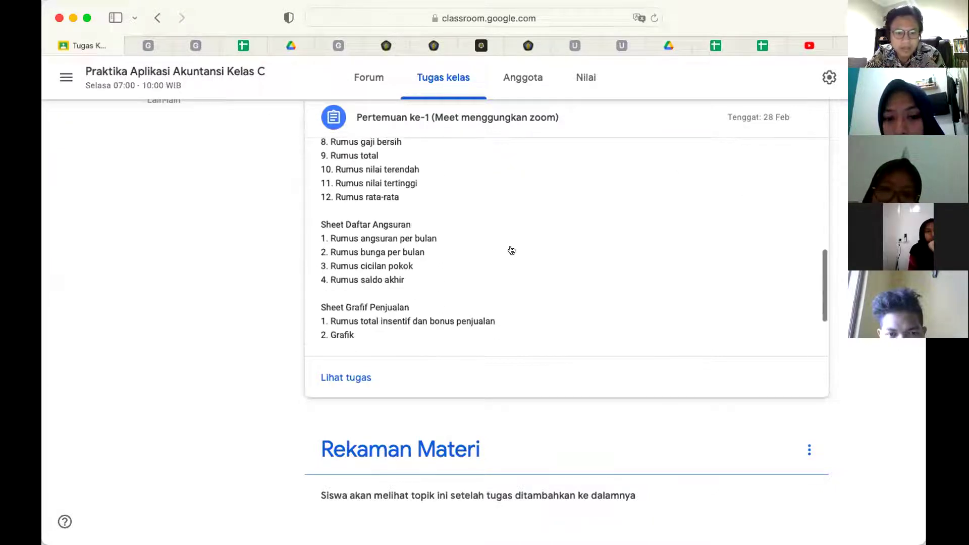
{"action": "scroll", "coordinate": [511, 250], "scroll_direction": "up", "scroll_amount": 15}
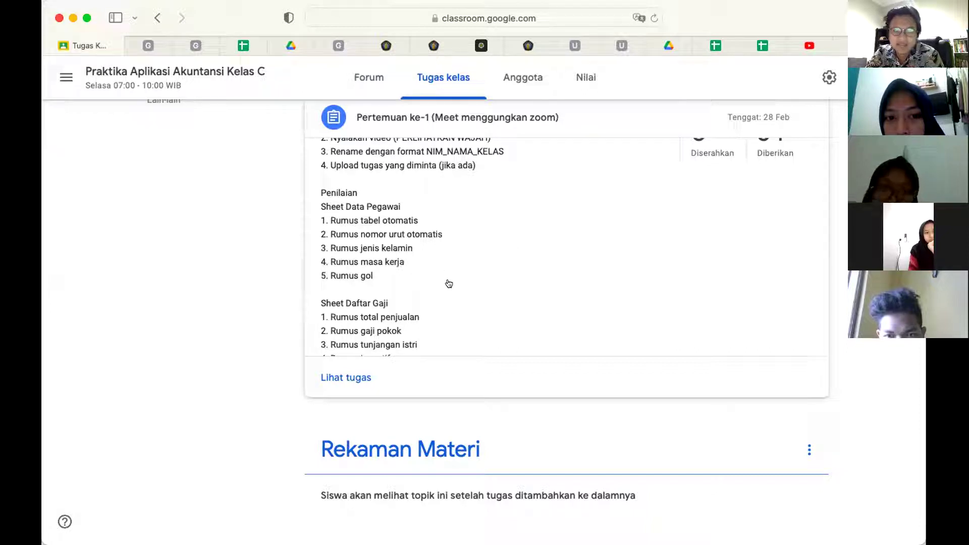
{"action": "scroll", "coordinate": [449, 283], "scroll_direction": "down", "scroll_amount": 20}
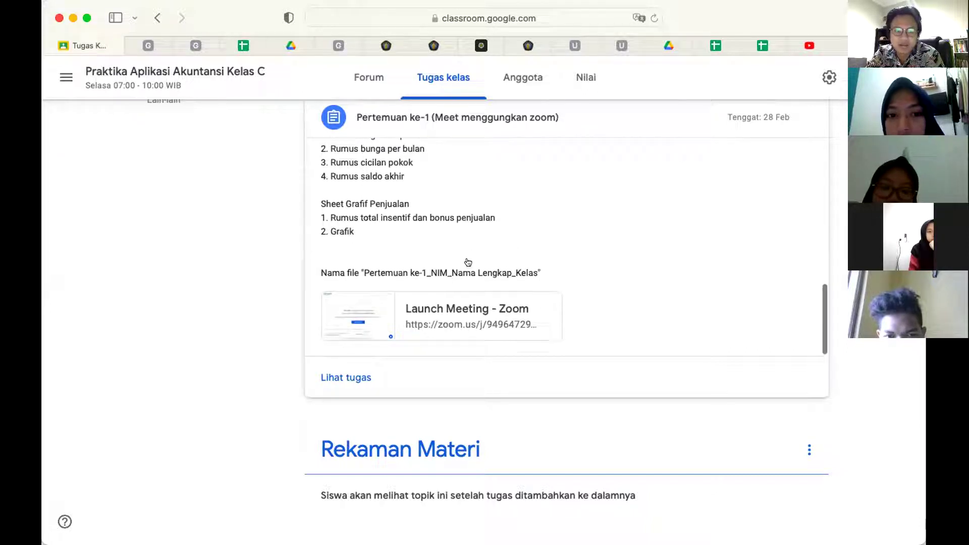
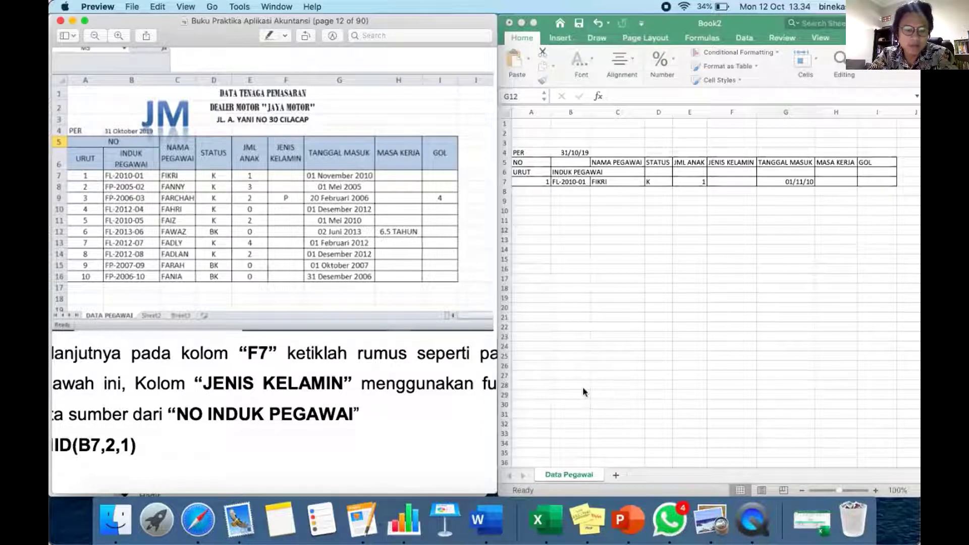
Play the Materi ke-2 lesson video about building the Data Pegawai worksheet
{"action": "mouse_move", "coordinate": [756, 212]}
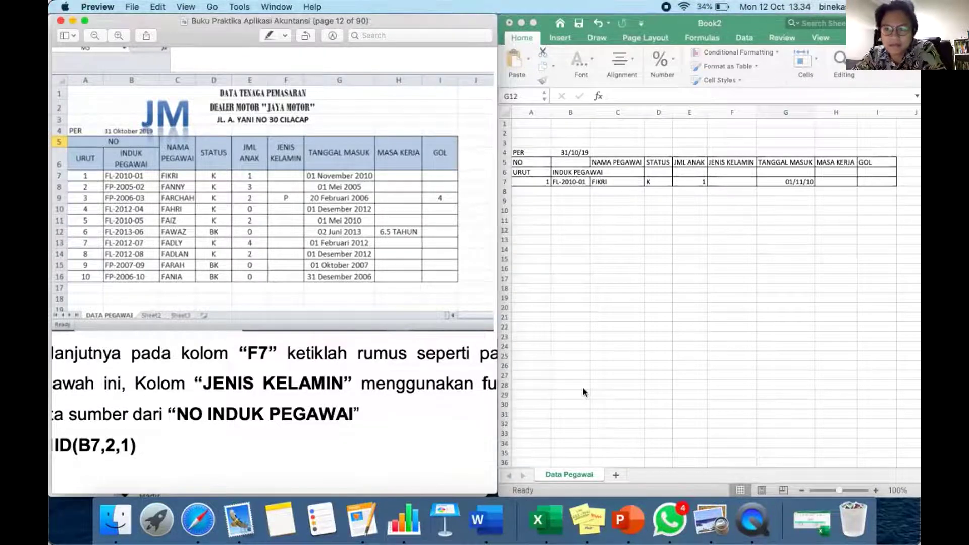
{"action": "mouse_move", "coordinate": [826, 31]}
{"action": "key", "text": "space"}
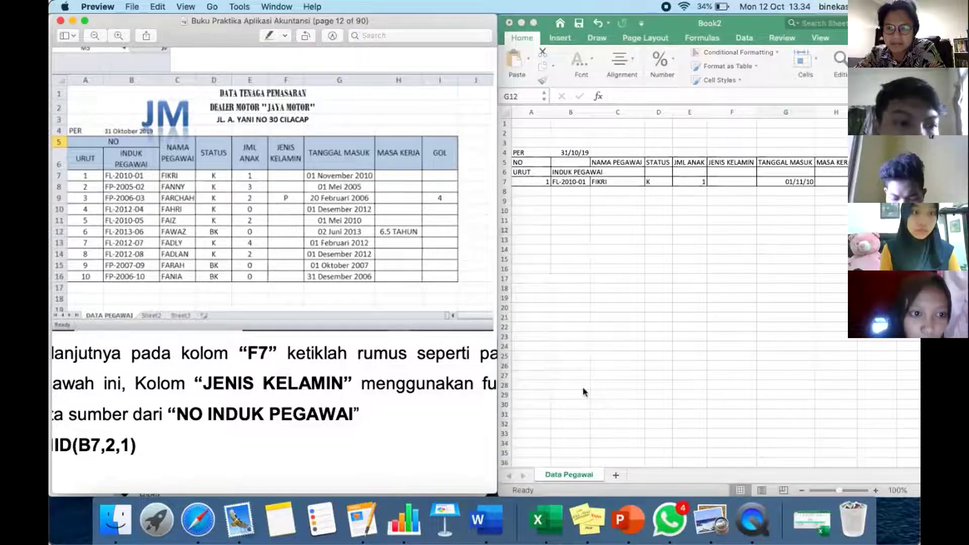
{"action": "mouse_move", "coordinate": [735, 470]}
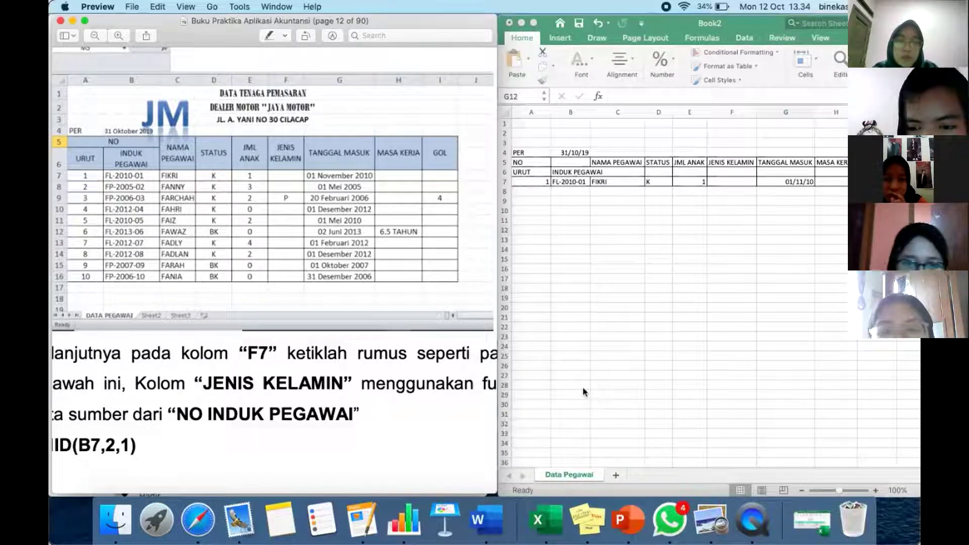
{"action": "mouse_move", "coordinate": [496, 304]}
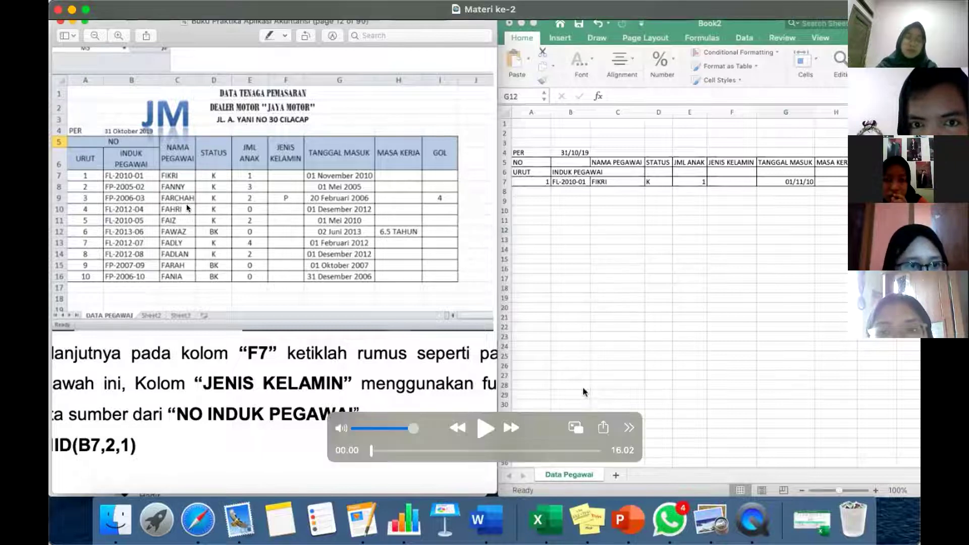
{"action": "left_click", "coordinate": [484, 430]}
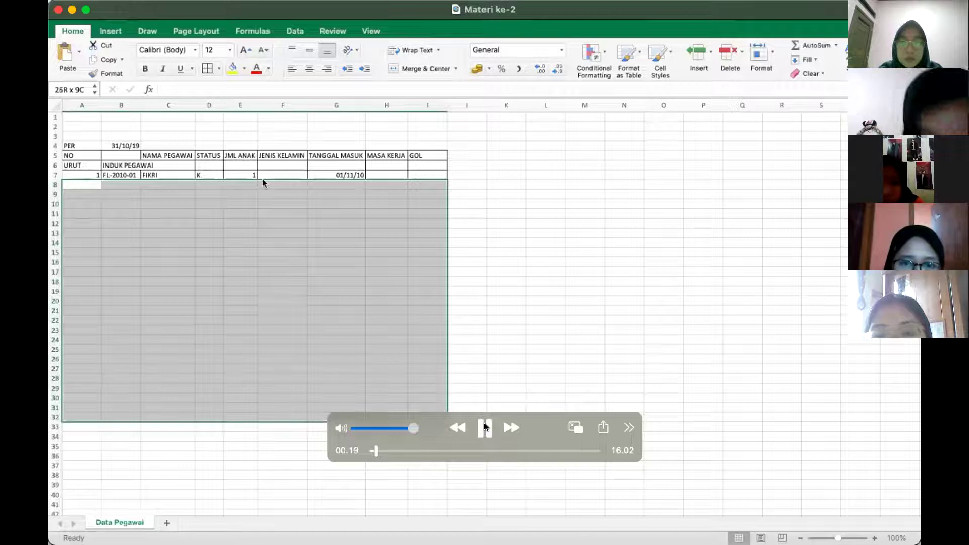
{"action": "left_click", "coordinate": [485, 427]}
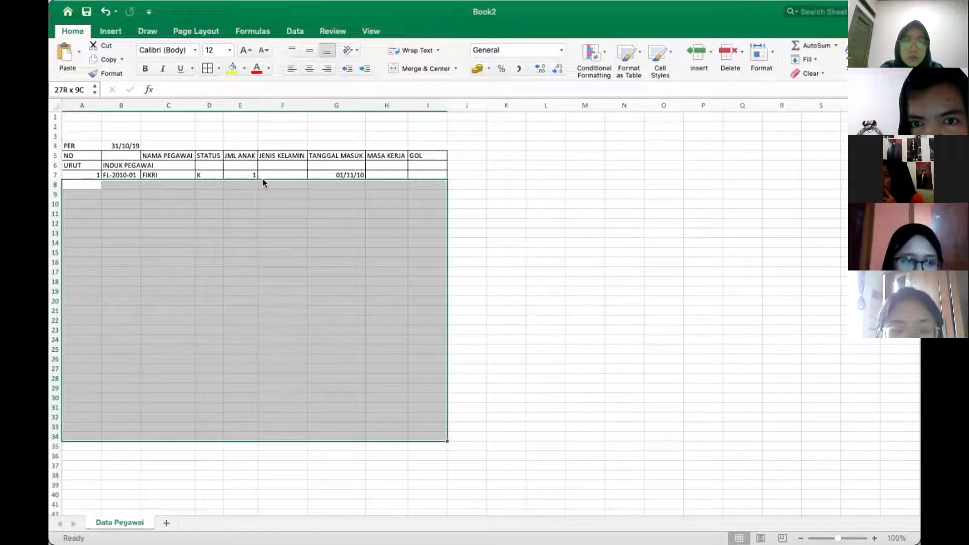
Play the lesson video in short stretches through the part that starts a new conditional formatting rule for the empty table rows
{"action": "mouse_move", "coordinate": [546, 495]}
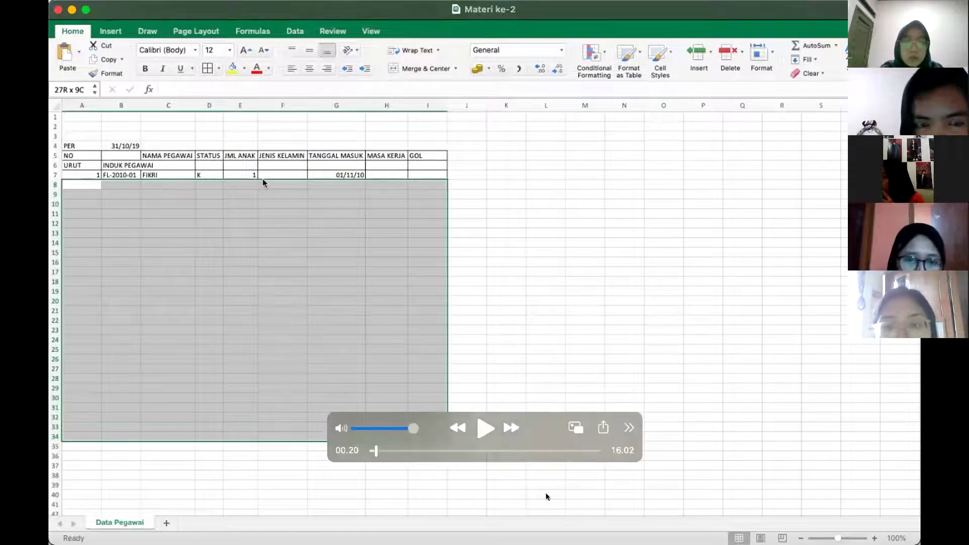
{"action": "left_click", "coordinate": [484, 430]}
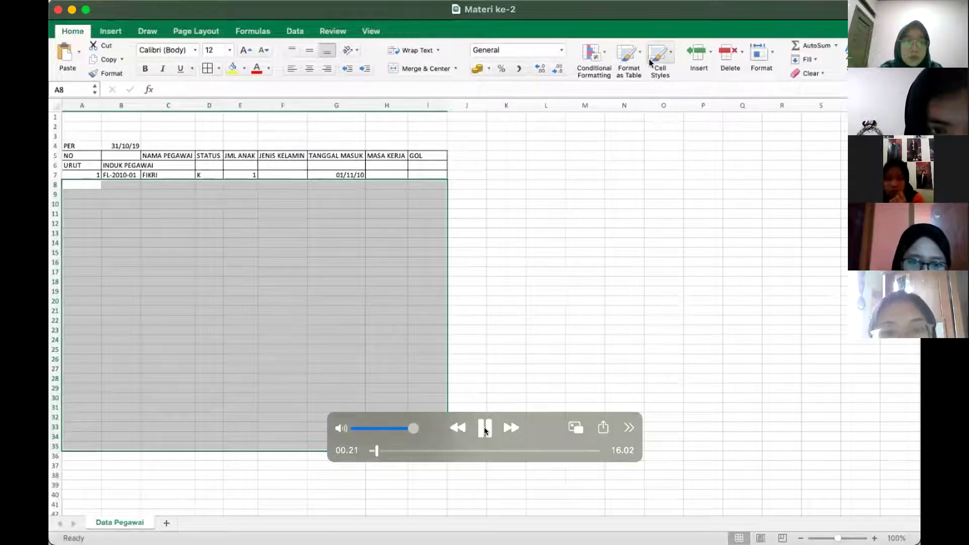
{"action": "left_click", "coordinate": [484, 430]}
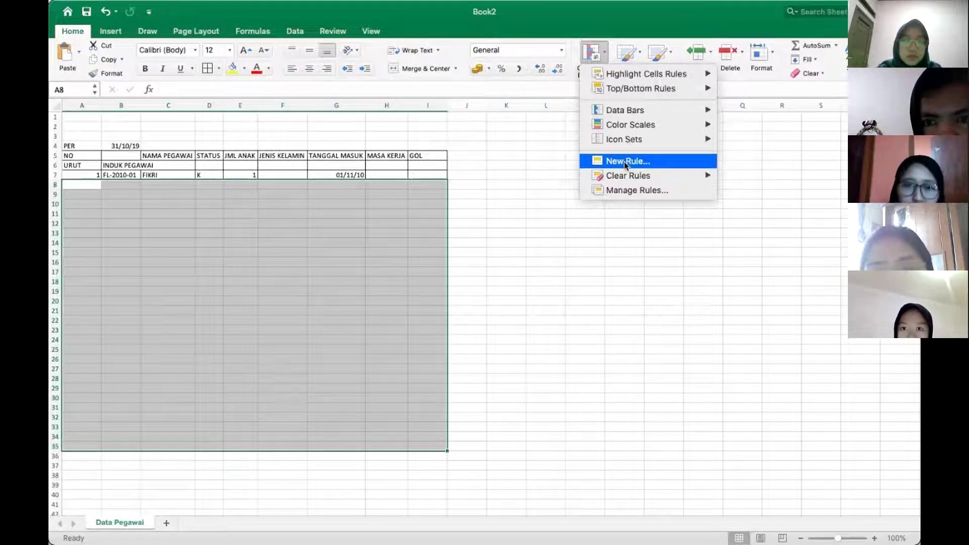
{"action": "mouse_move", "coordinate": [525, 273]}
{"action": "left_click", "coordinate": [485, 428]}
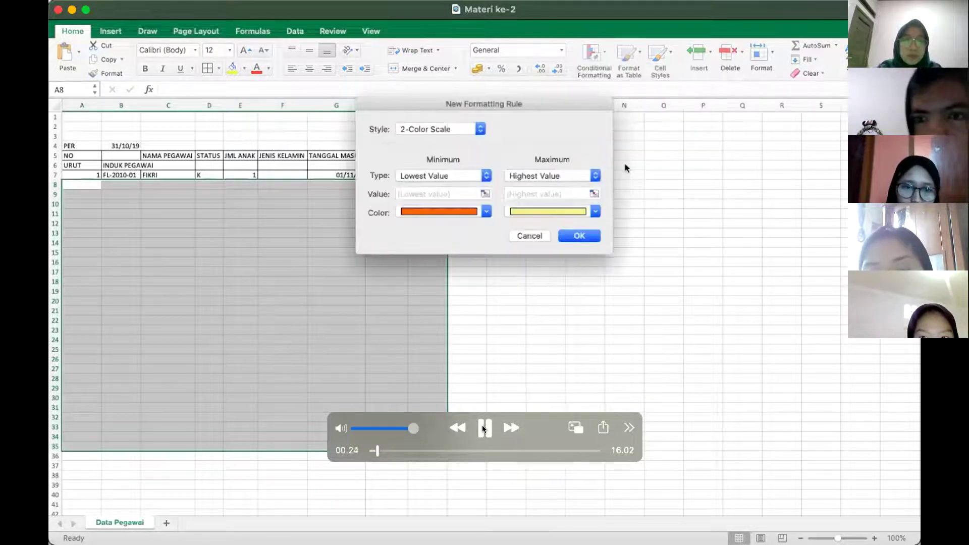
Play and pause the lesson video through choosing the Classic style and the rule type that uses a formula to determine formatted cells
{"action": "left_click", "coordinate": [483, 428]}
{"action": "left_click", "coordinate": [484, 428]}
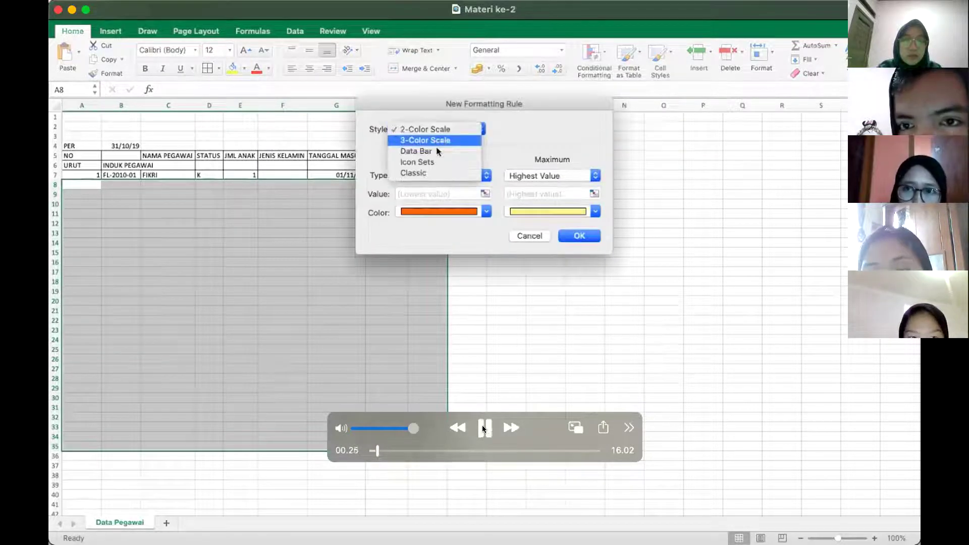
{"action": "left_click", "coordinate": [484, 428]}
{"action": "left_click", "coordinate": [484, 428]}
{"action": "left_click", "coordinate": [484, 428]}
{"action": "left_click", "coordinate": [484, 427]}
{"action": "left_click", "coordinate": [484, 428]}
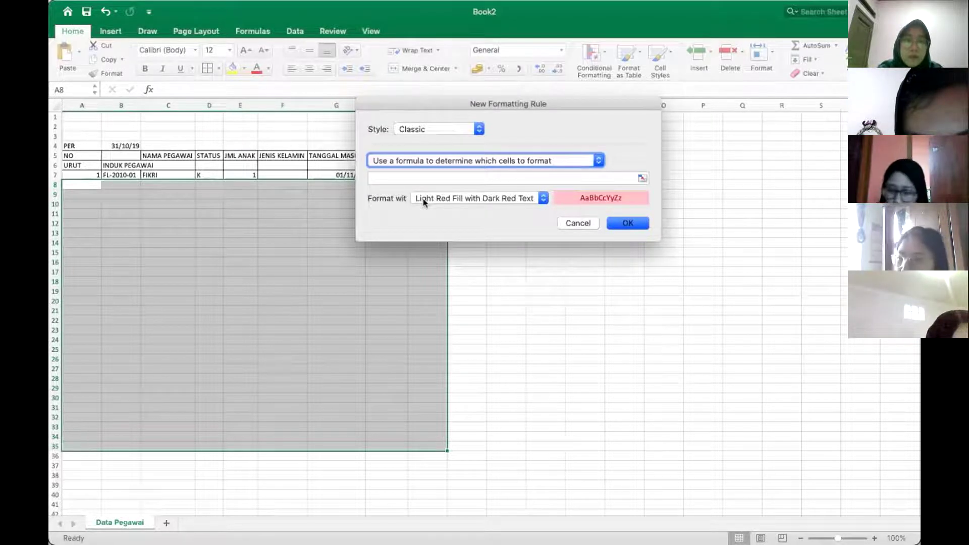
Resume the lesson video through the entry of the rule formula =$B8<>"" and pause at the format choices
{"action": "mouse_move", "coordinate": [426, 423]}
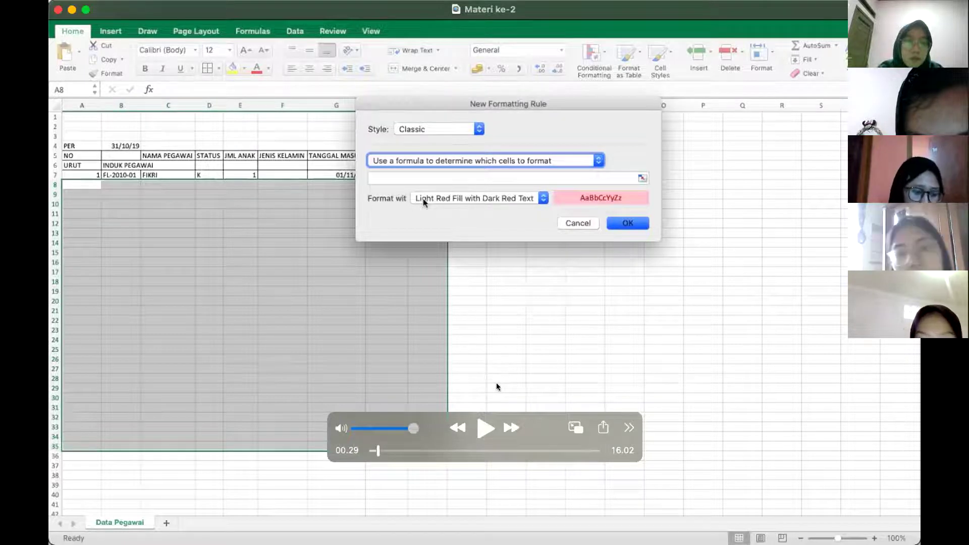
{"action": "left_click", "coordinate": [485, 428]}
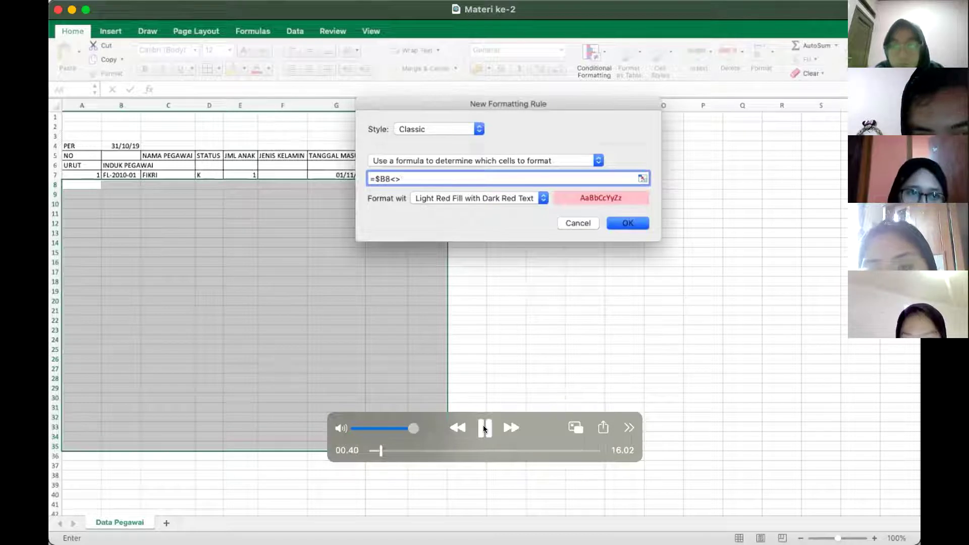
{"action": "left_click", "coordinate": [485, 428]}
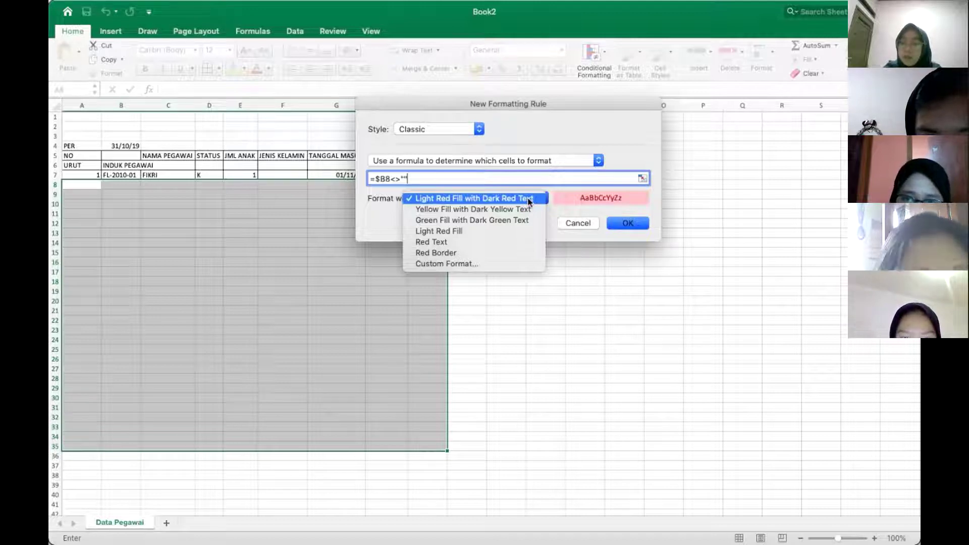
Play the lesson video through choosing Custom Format and applying the Outline border preset, pausing on the border settings
{"action": "mouse_move", "coordinate": [370, 447]}
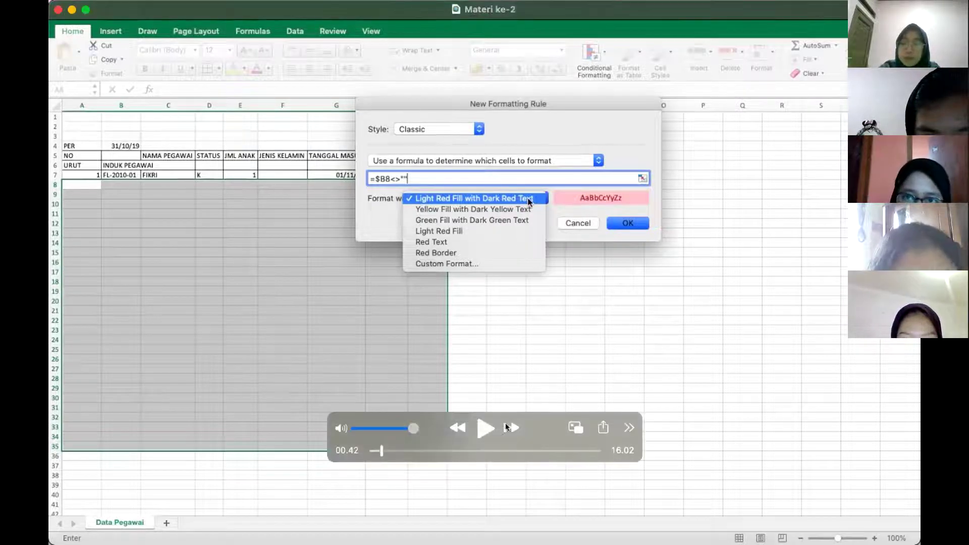
{"action": "left_click", "coordinate": [477, 431]}
{"action": "left_click", "coordinate": [477, 432]}
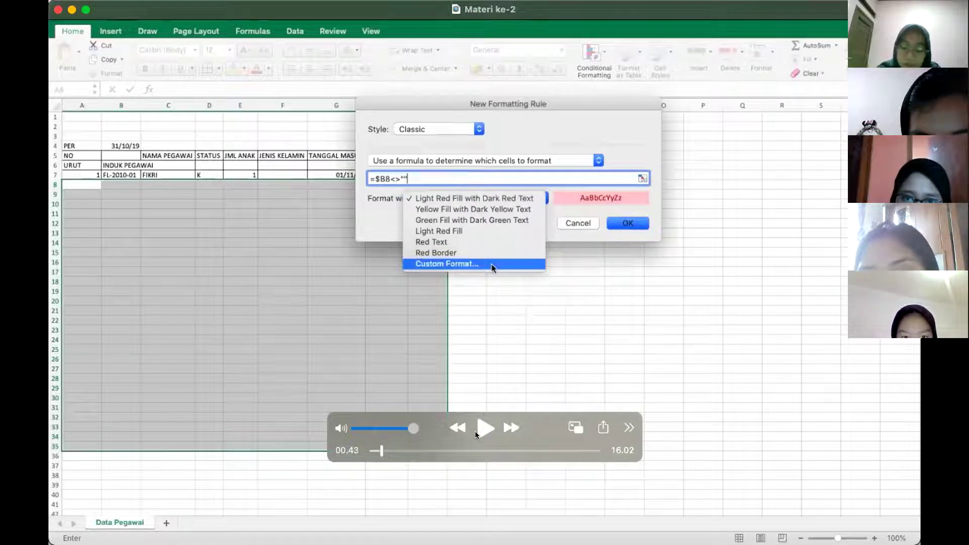
{"action": "left_click", "coordinate": [484, 430]}
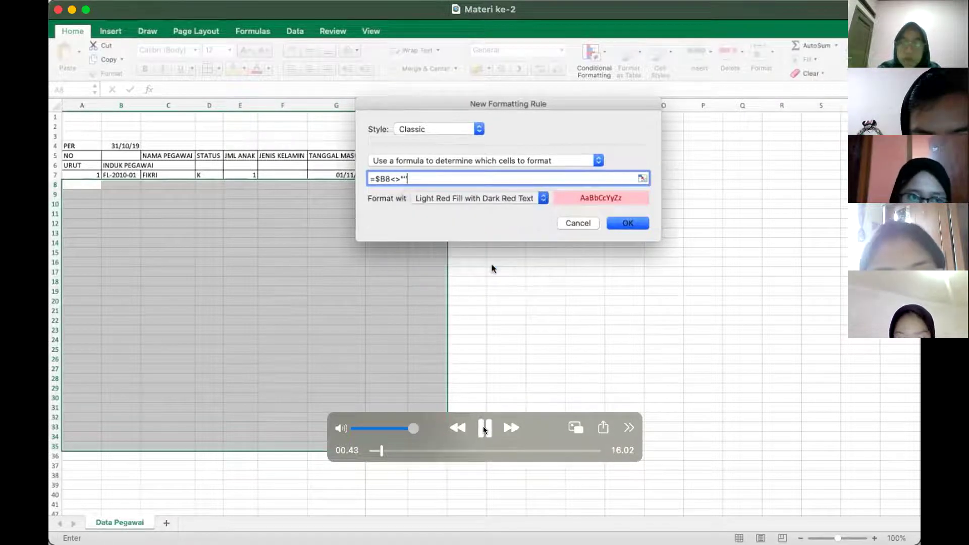
{"action": "left_click", "coordinate": [484, 429]}
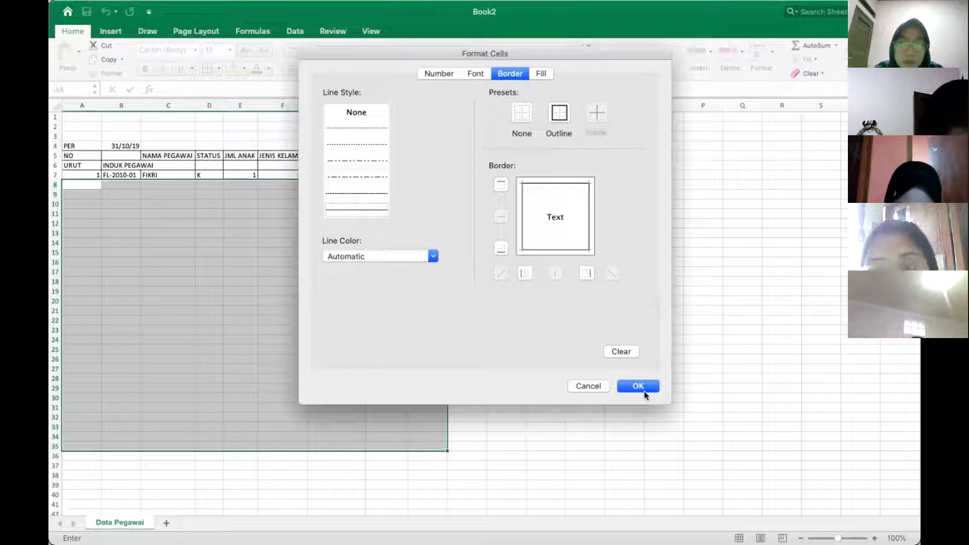
Continue the lesson video through confirming the rule and testing it with entries of 12 in column B from row 8, then pause
{"action": "mouse_move", "coordinate": [227, 318]}
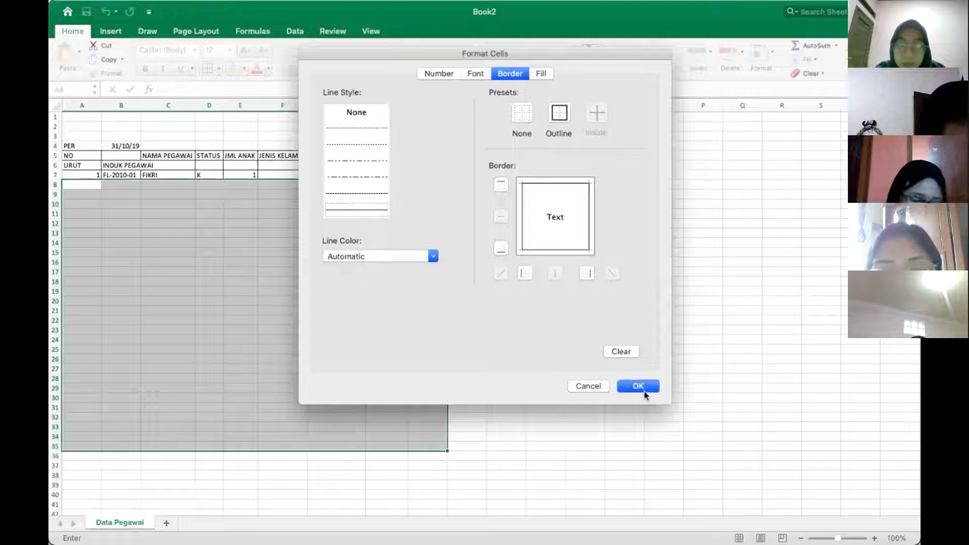
{"action": "key", "text": "space"}
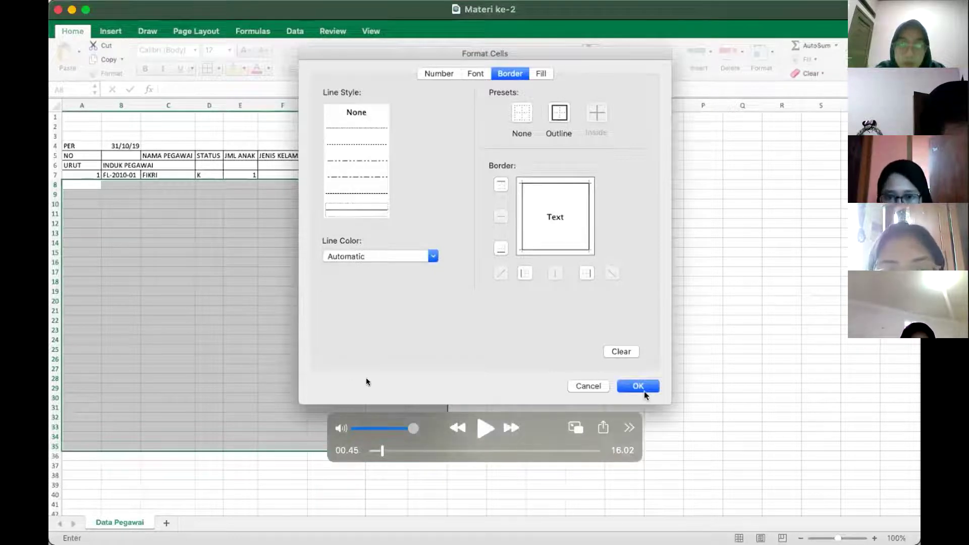
{"action": "left_click", "coordinate": [482, 435]}
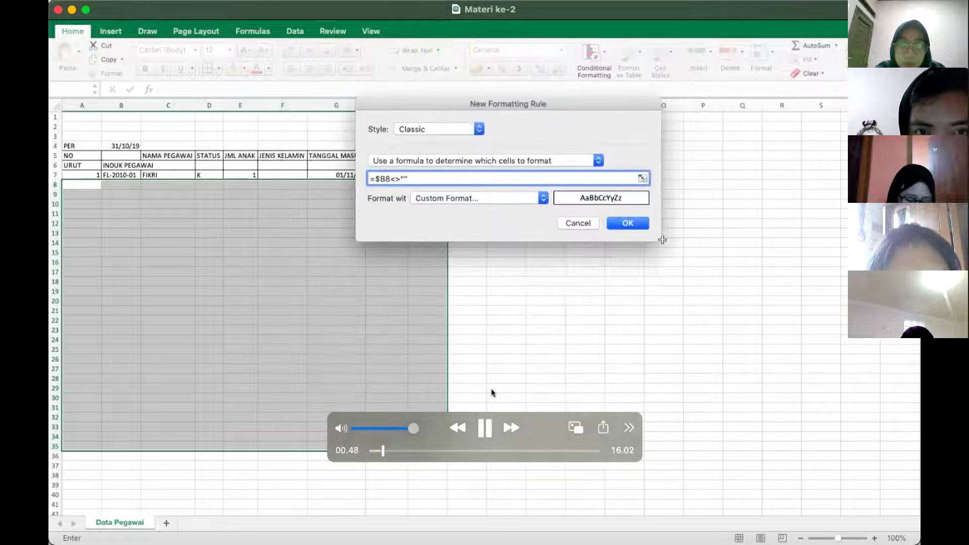
{"action": "left_click", "coordinate": [483, 430]}
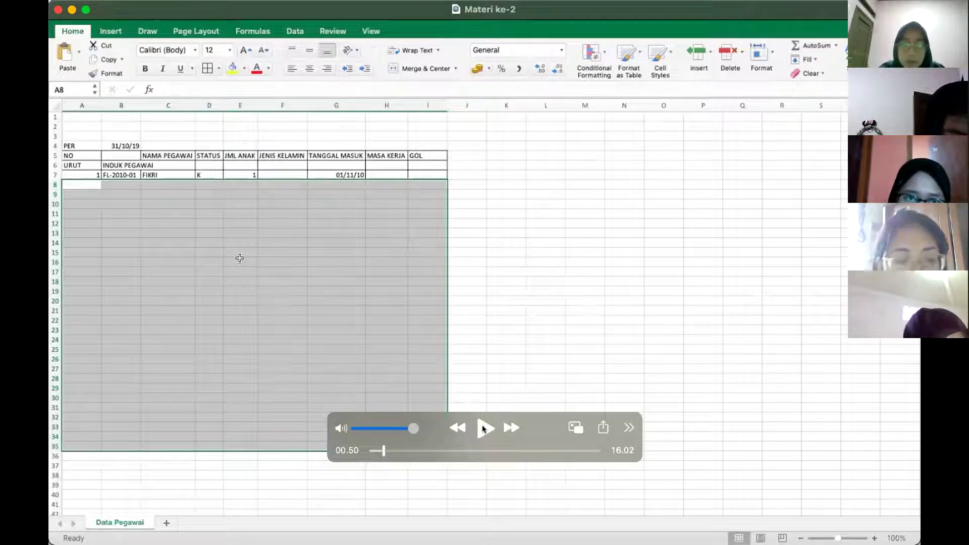
{"action": "left_click", "coordinate": [484, 429]}
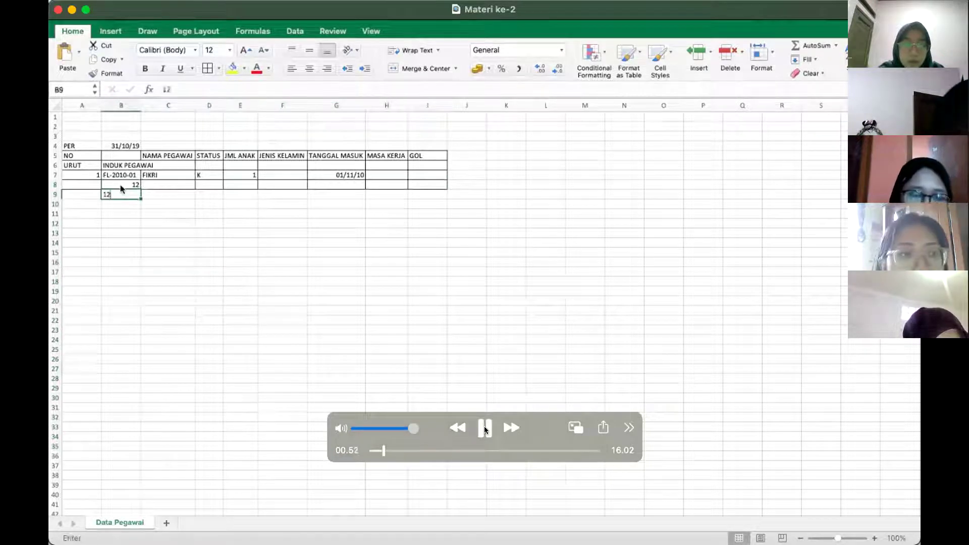
{"action": "left_click", "coordinate": [485, 429]}
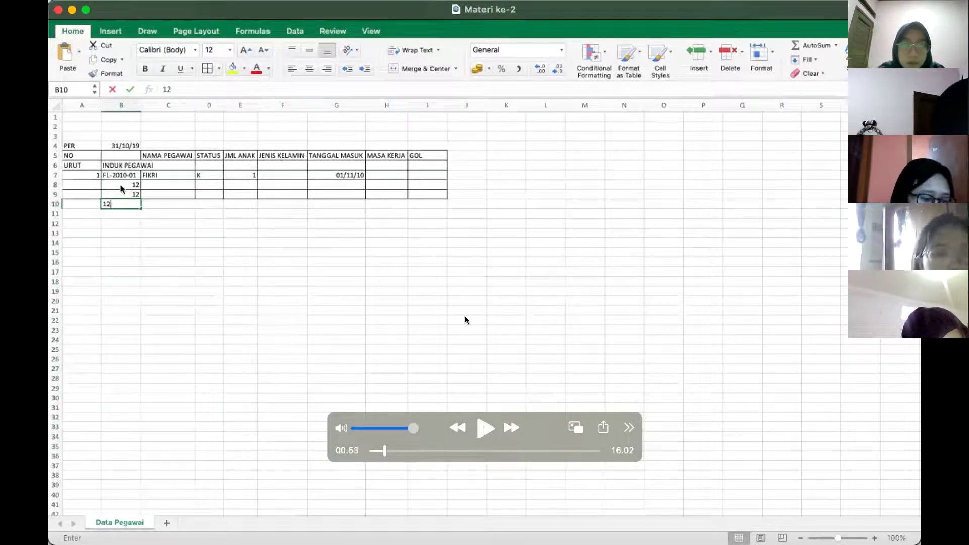
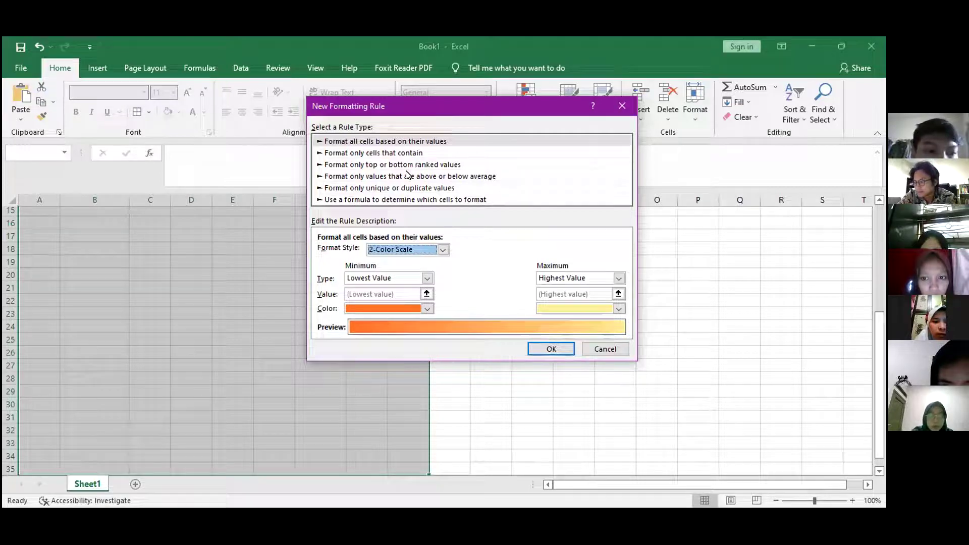
Select the rule type that uses a formula to determine which cells to format, and start its formula with an equals sign
{"action": "left_click", "coordinate": [389, 200]}
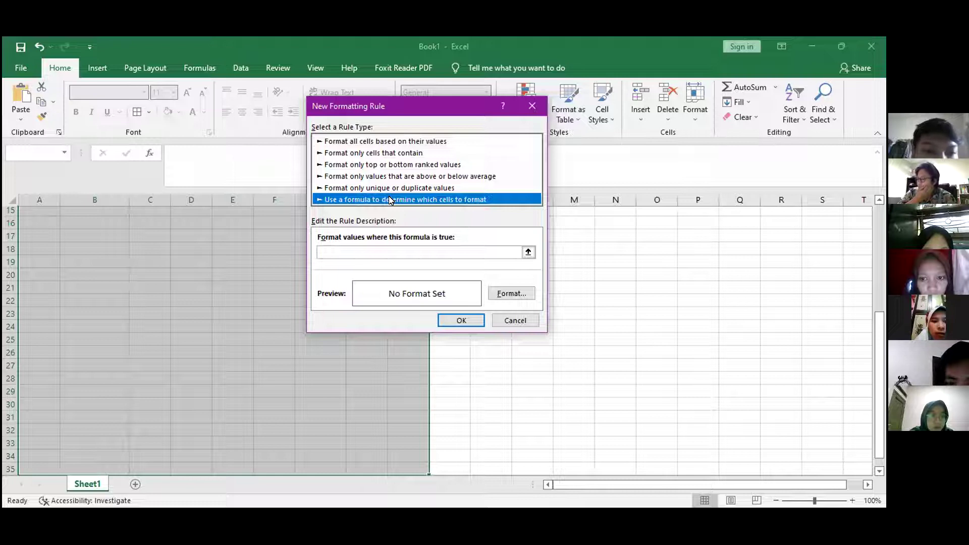
{"action": "left_click", "coordinate": [395, 251]}
{"action": "type", "text": "="}
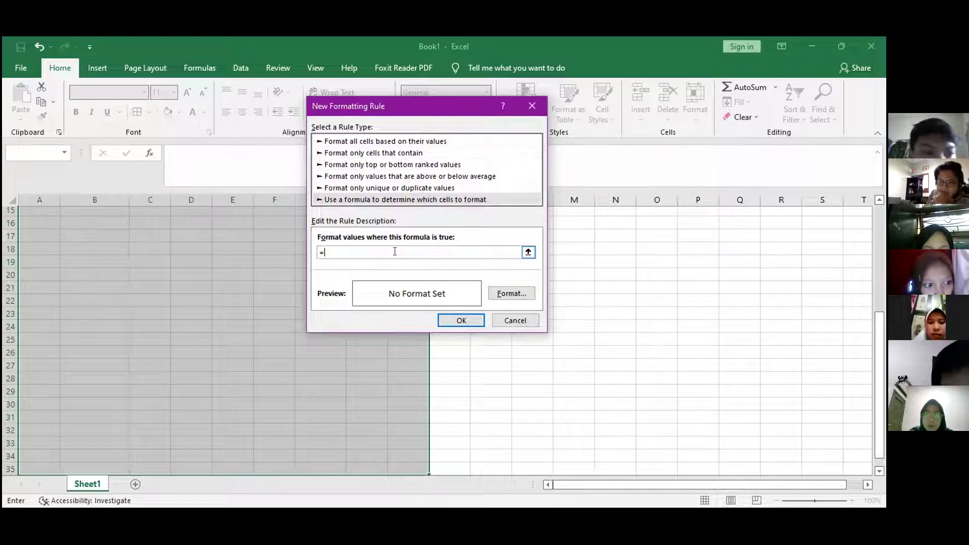
{"action": "type", "text": "D"}
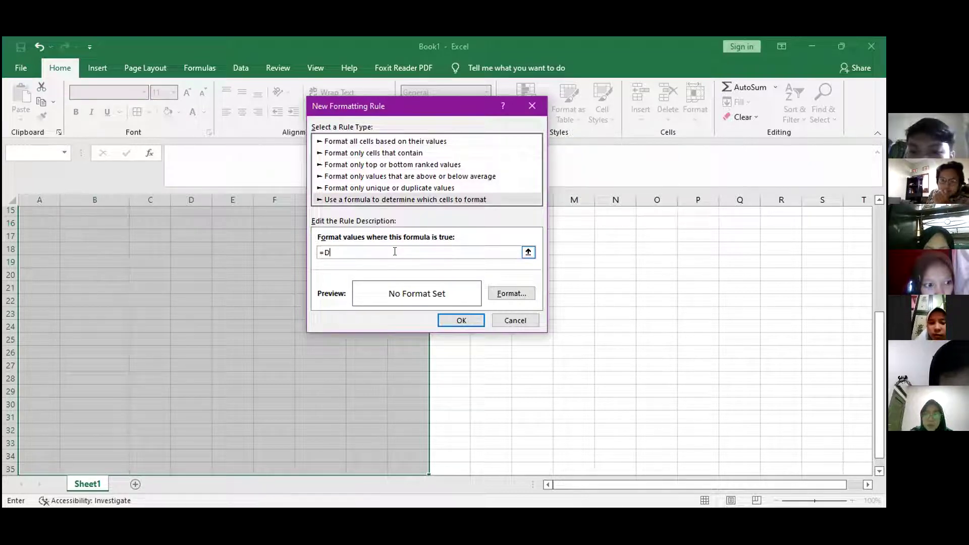
{"action": "key", "text": "BackSpace"}
{"action": "type", "text": "DOLAR"}
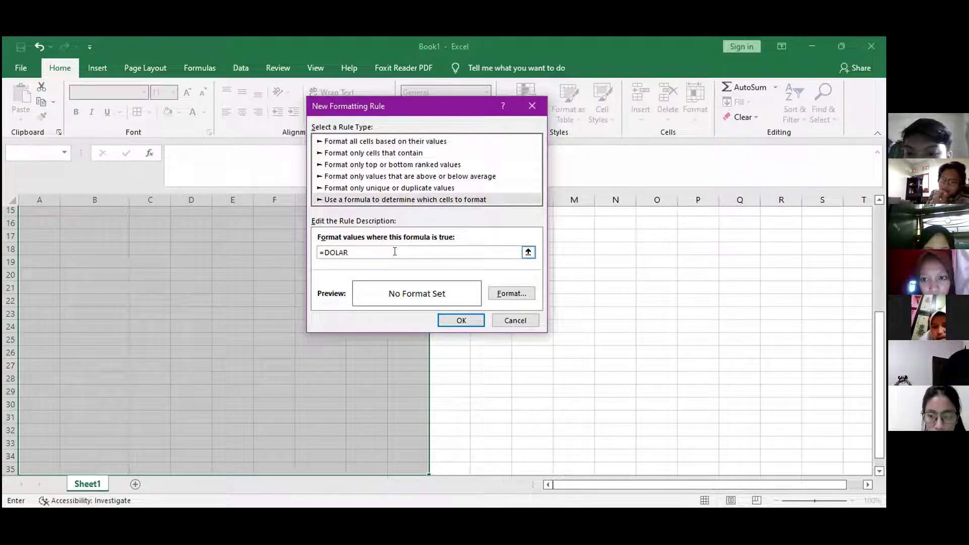
{"action": "key", "text": "BackSpace"}
{"action": "key", "text": "BackSpace"}
{"action": "key", "text": "BackSpace"}
{"action": "key", "text": "BackSpace"}
{"action": "key", "text": "BackSpace"}
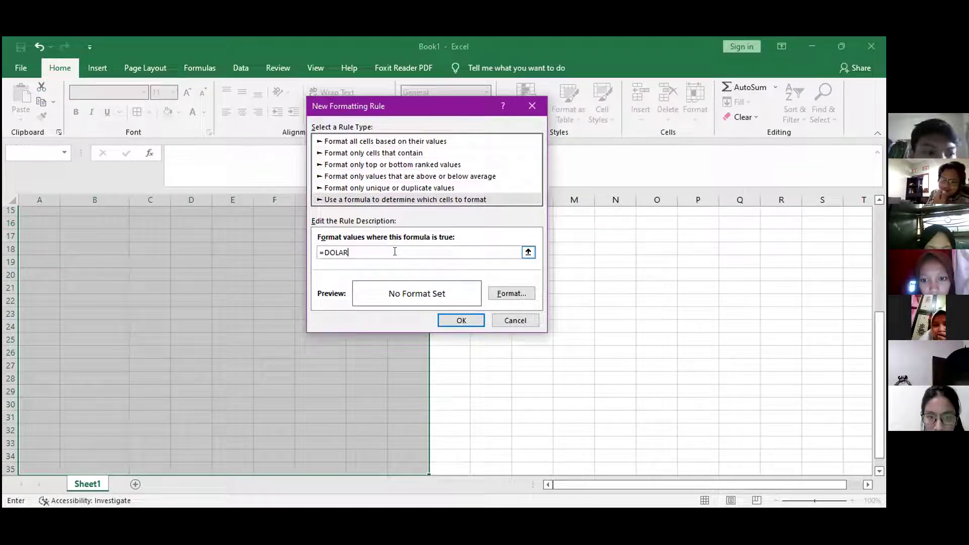
Complete the conditional formatting rule's formula as =$B8<>""
{"action": "type", "text": "$"}
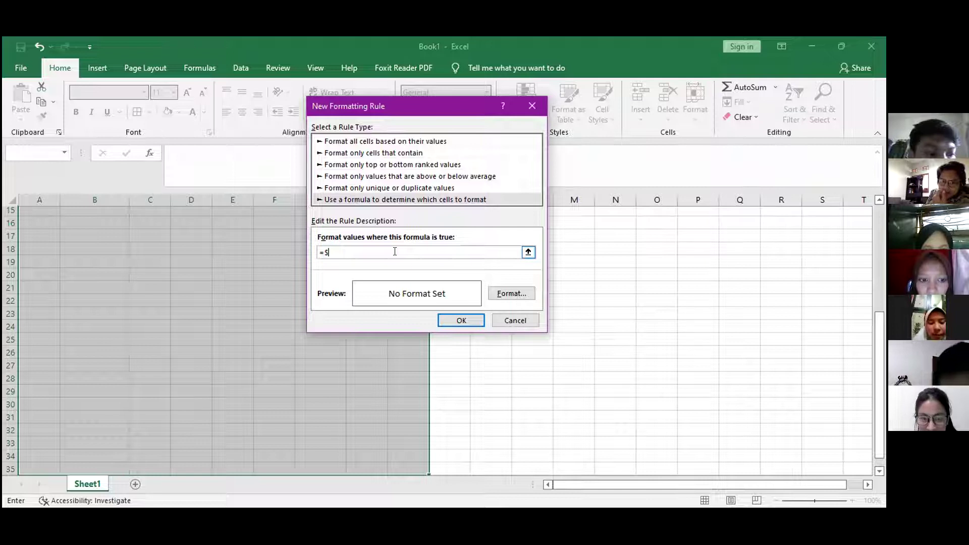
{"action": "type", "text": "B4"}
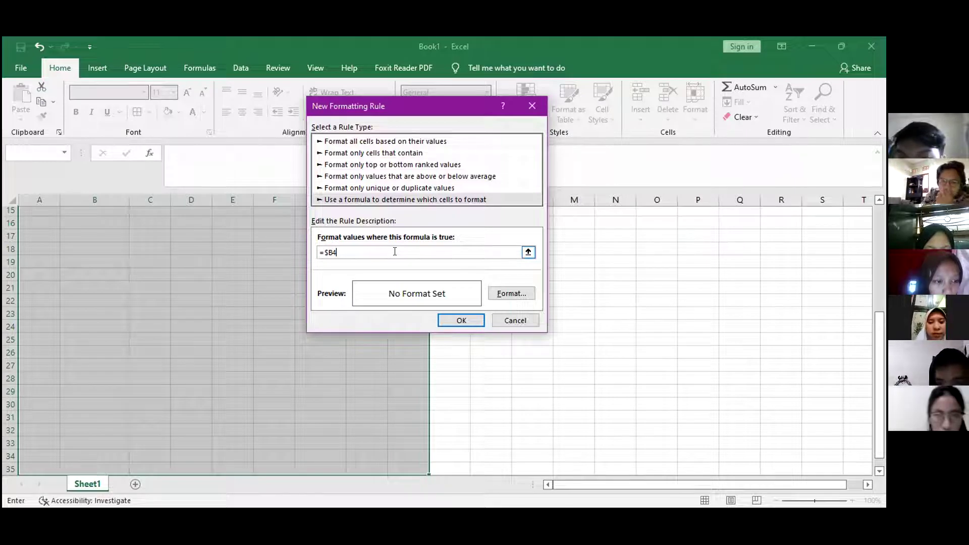
{"action": "key", "text": "BackSpace"}
{"action": "type", "text": "8,"}
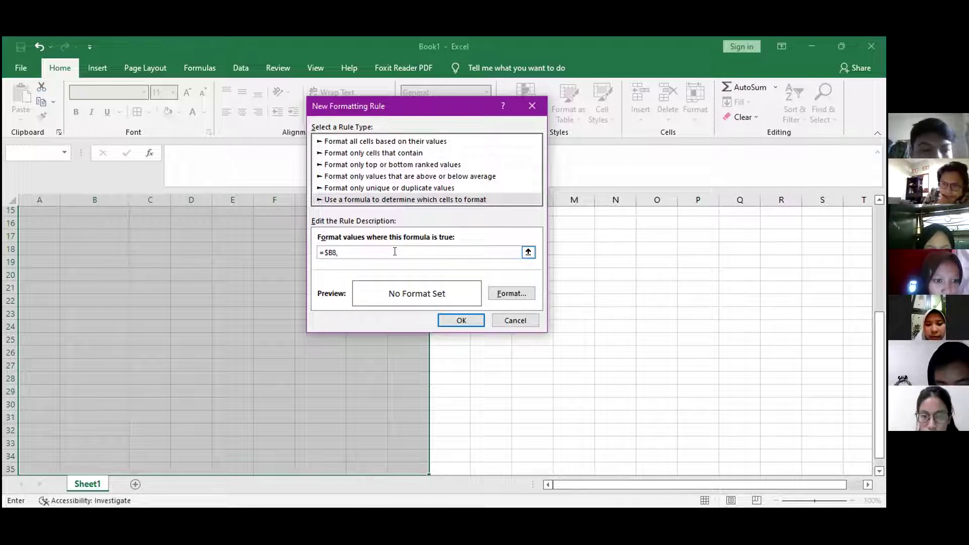
{"action": "key", "text": "BackSpace"}
{"action": "type", "text": "<"}
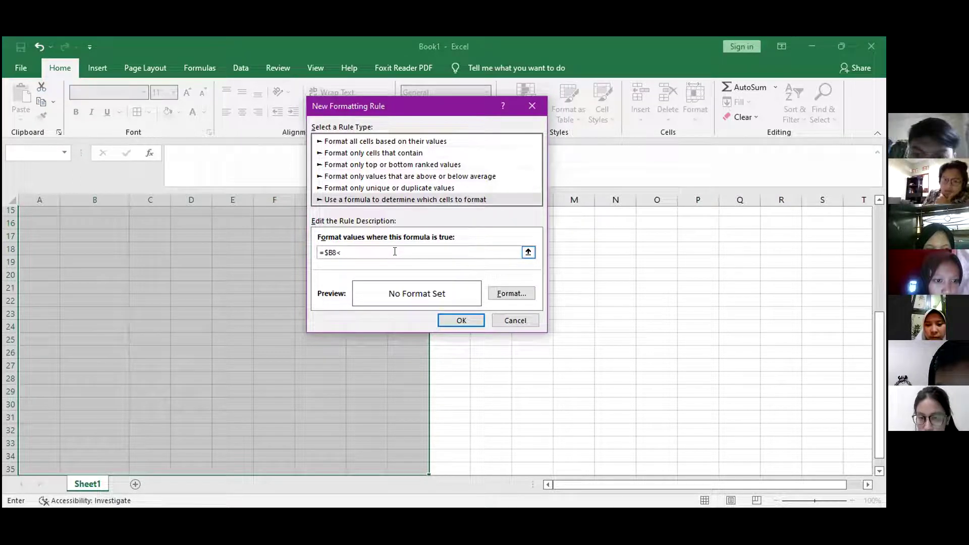
{"action": "type", "text": ">\"\""}
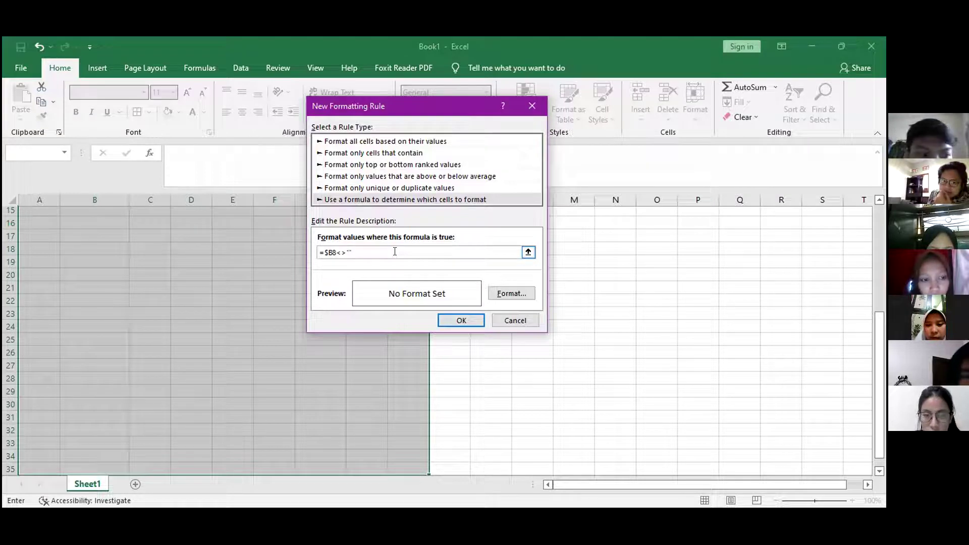
{"action": "type", "text": "FO"}
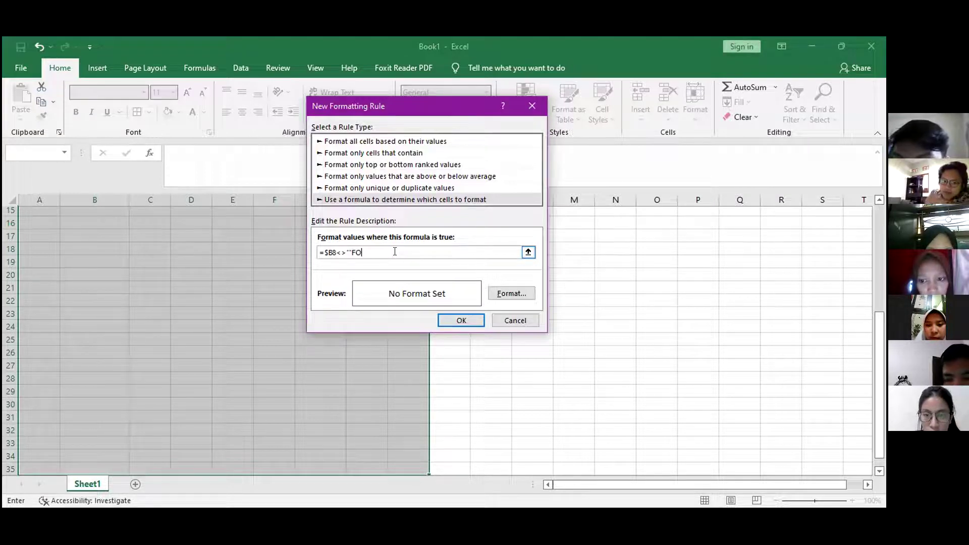
{"action": "key", "text": "BackSpace"}
{"action": "key", "text": "BackSpace"}
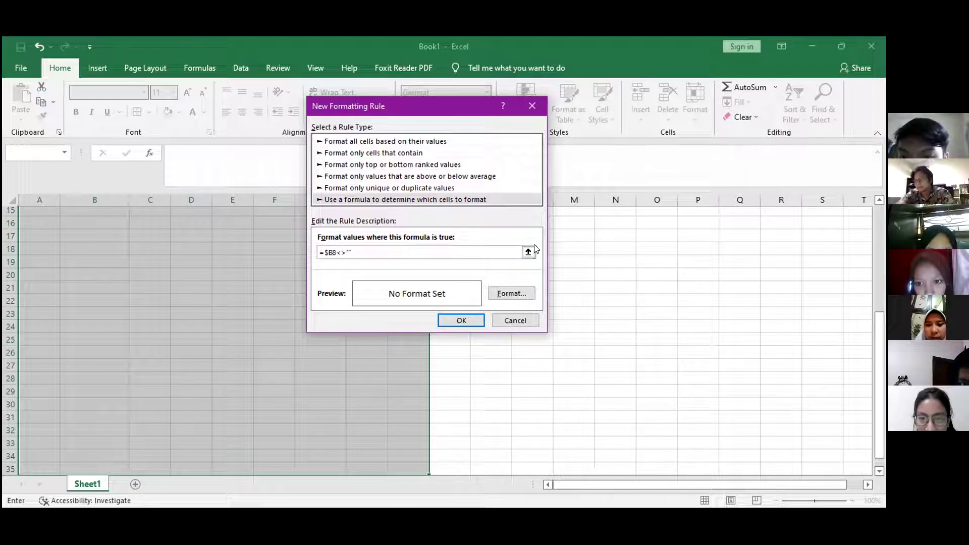
Give the conditional formatting rule an Outline border format and apply the rule to the selected range
{"action": "left_click", "coordinate": [512, 294]}
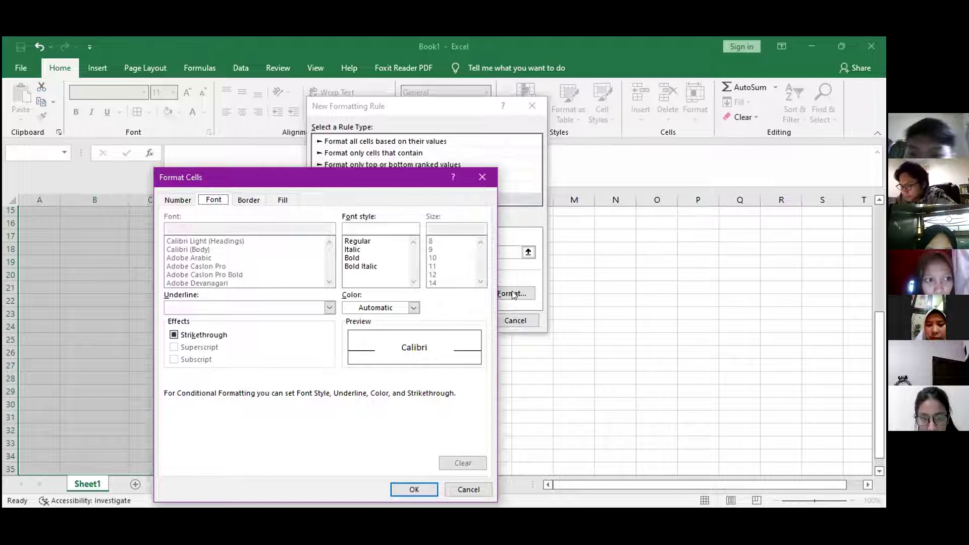
{"action": "left_click", "coordinate": [255, 200]}
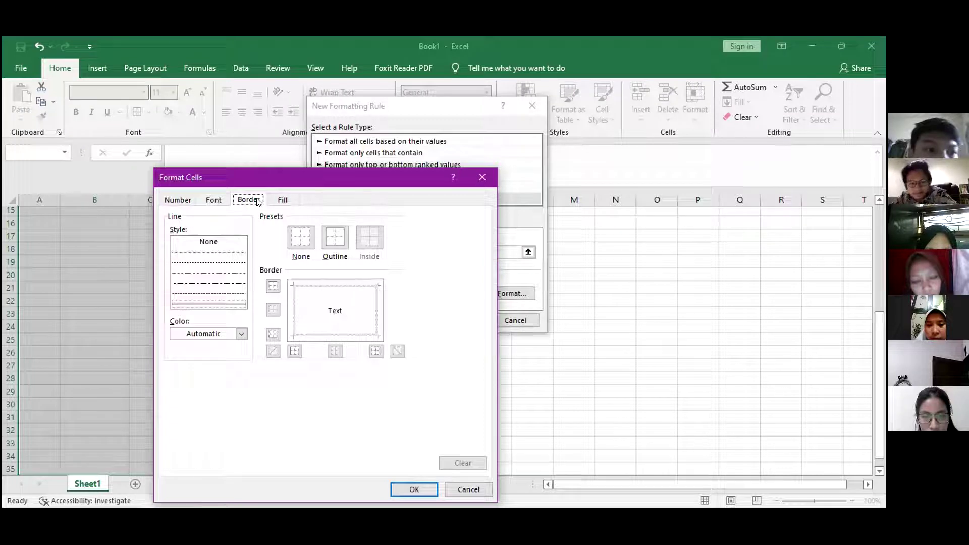
{"action": "left_click", "coordinate": [336, 240]}
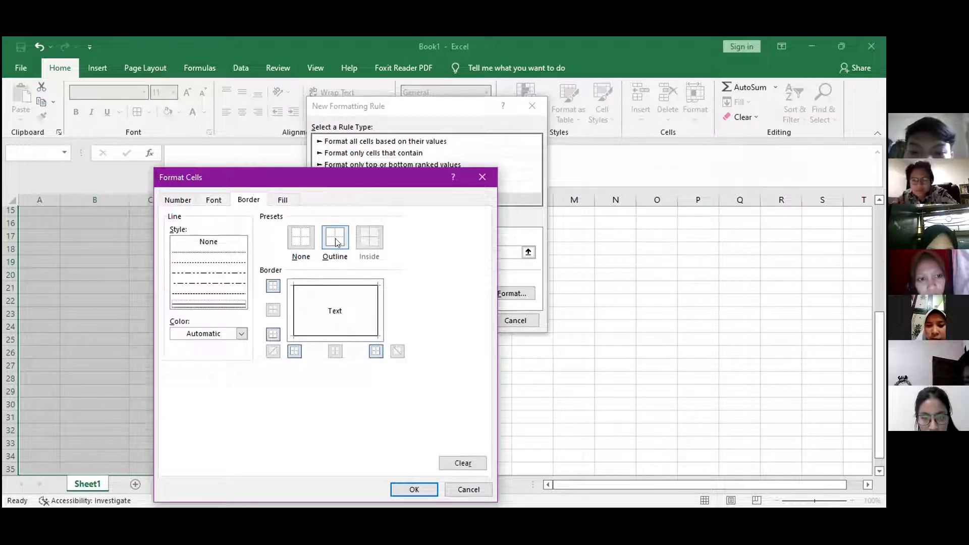
{"action": "left_click", "coordinate": [413, 489]}
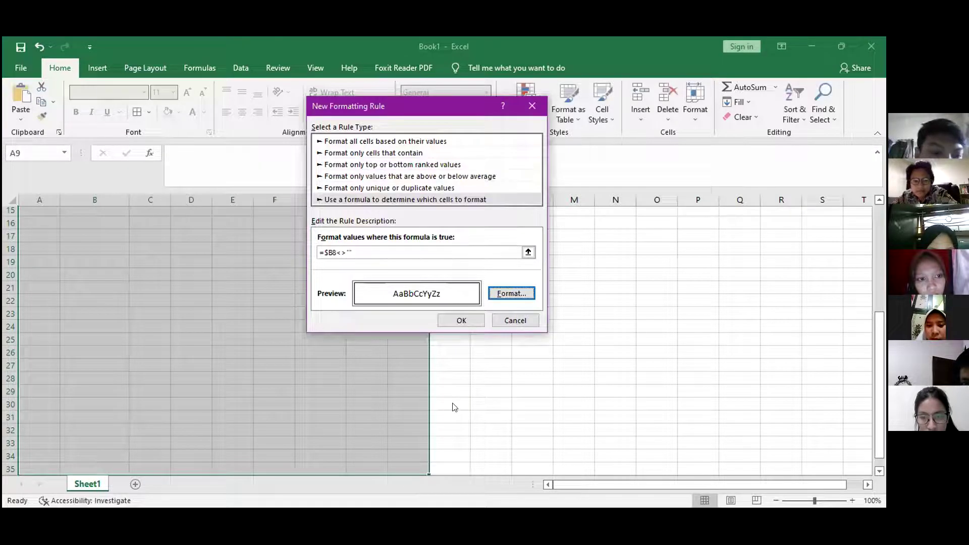
{"action": "left_click", "coordinate": [462, 321]}
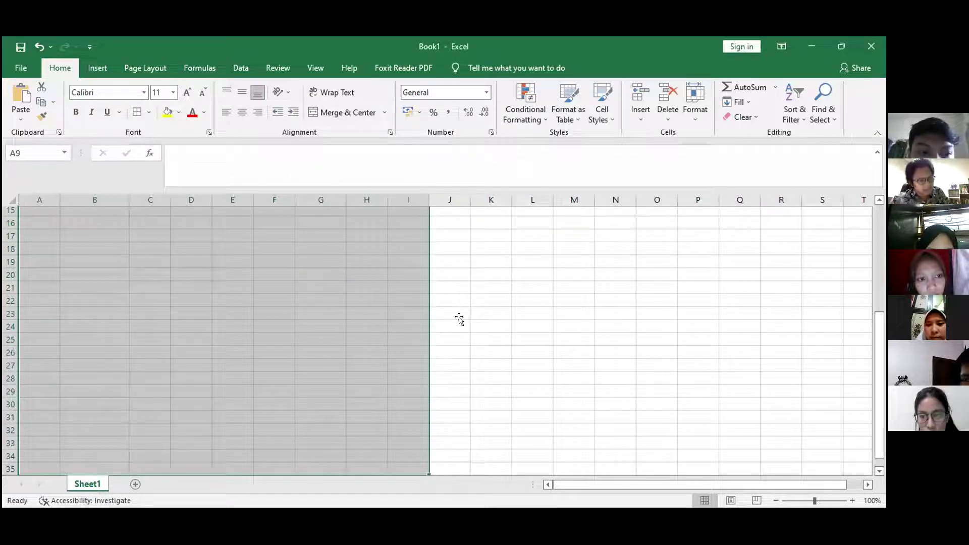
Test the automatic border rule by entering FP in cell B9 under Induk Pegawai
{"action": "left_click", "coordinate": [461, 318]}
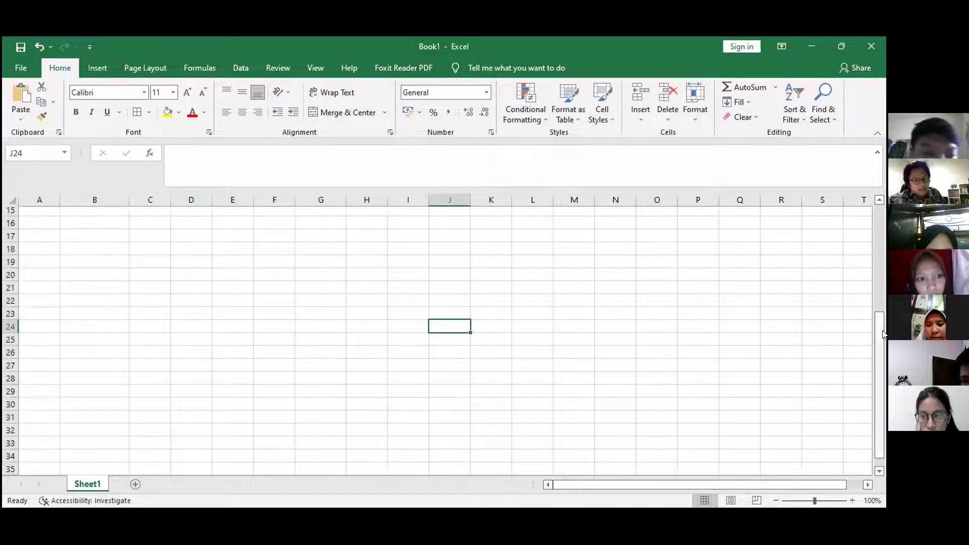
{"action": "left_click_drag", "start_coordinate": [883, 317], "coordinate": [876, 253]}
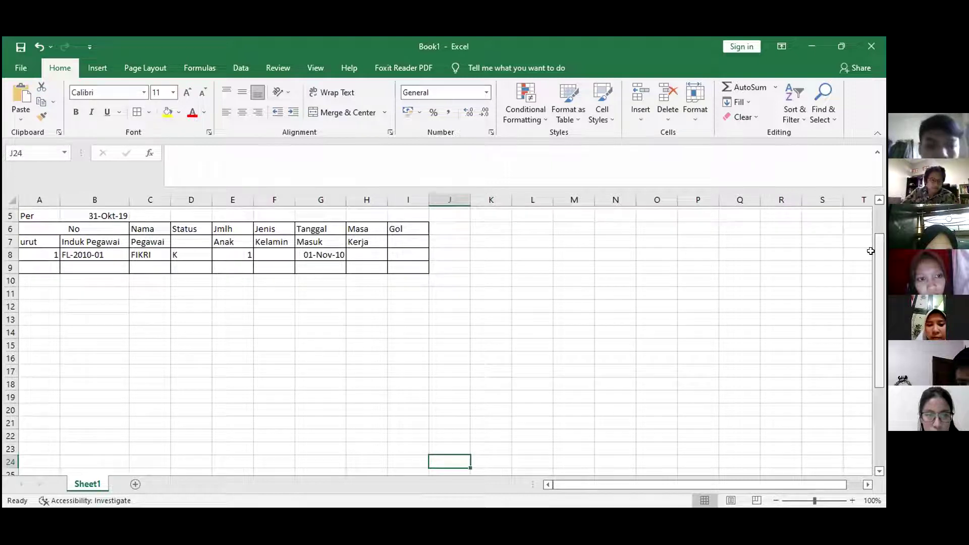
{"action": "left_click", "coordinate": [66, 264]}
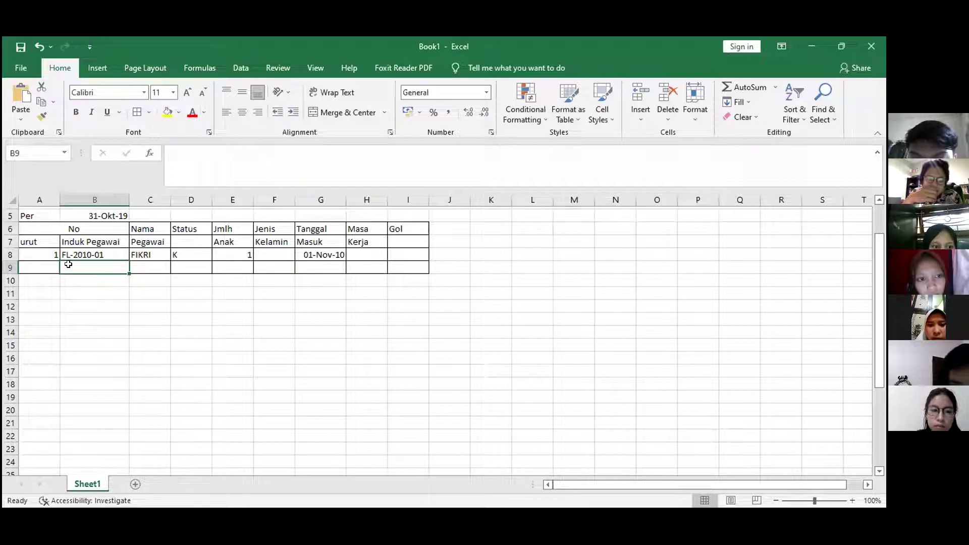
{"action": "type", "text": "FP"}
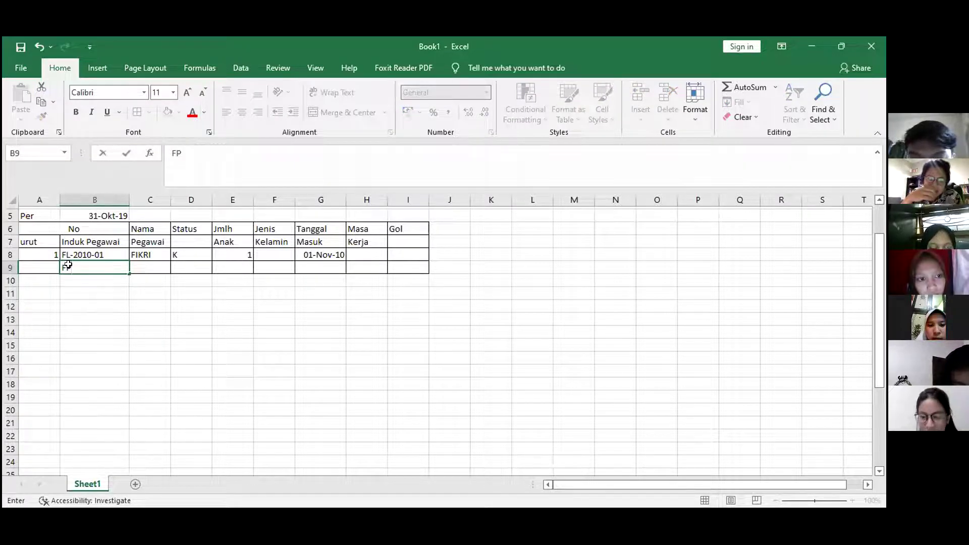
{"action": "key", "text": "Return"}
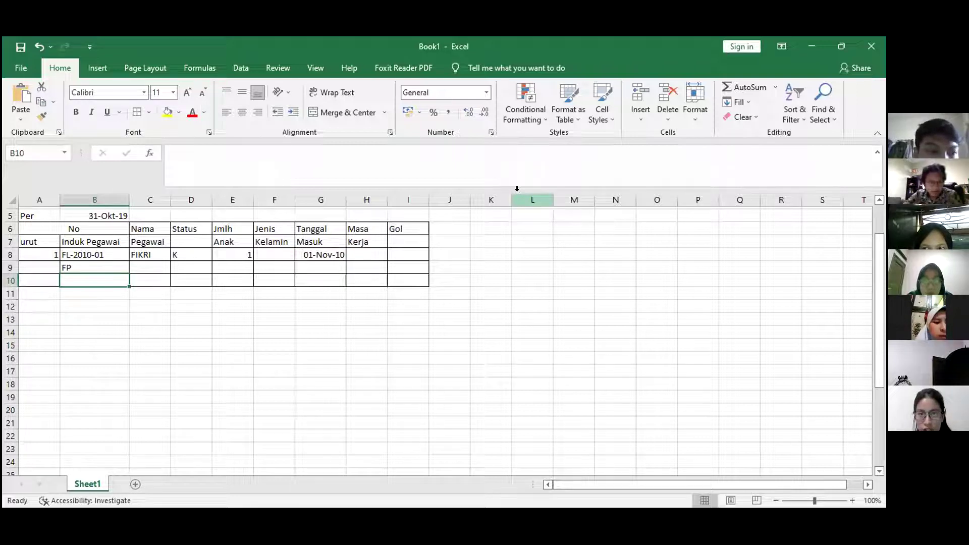
{"action": "left_click", "coordinate": [525, 114]}
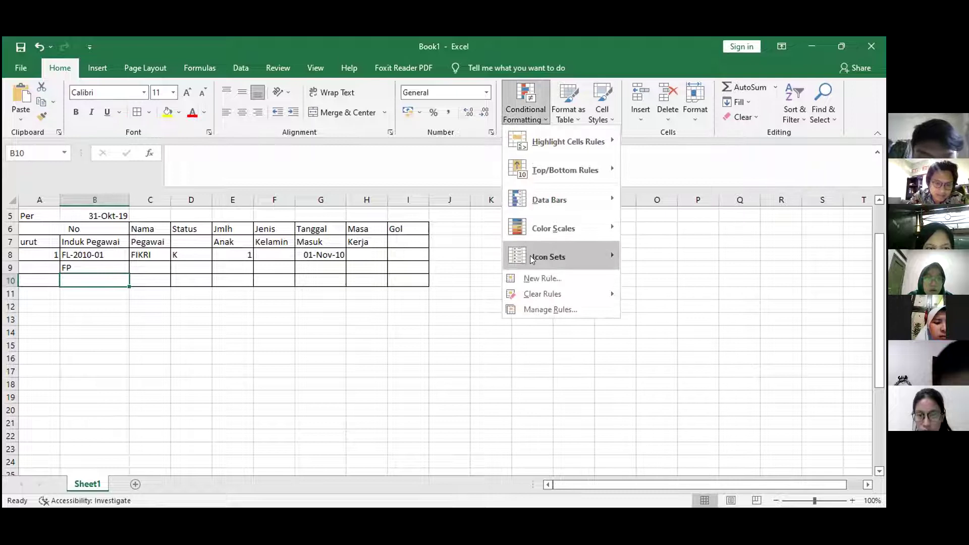
{"action": "left_click", "coordinate": [427, 274]}
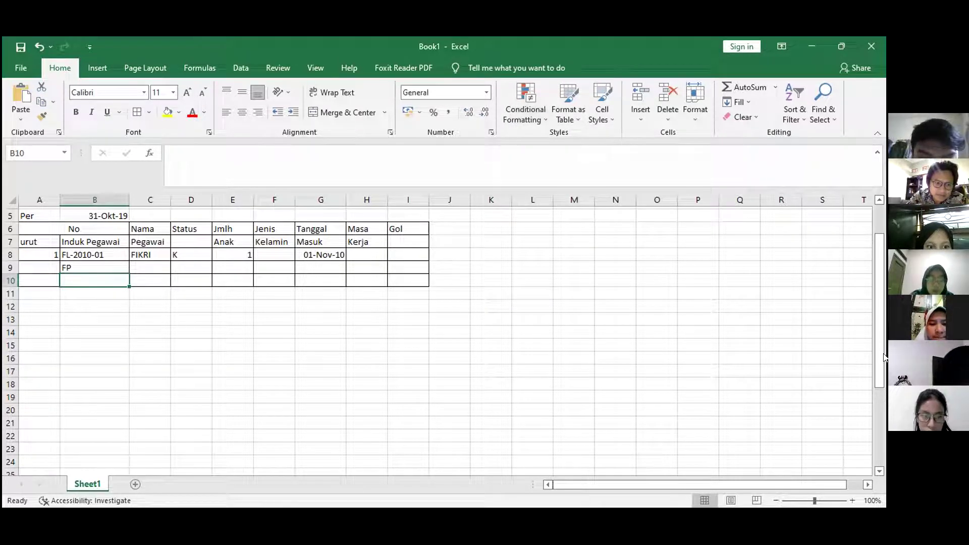
{"action": "left_click_drag", "start_coordinate": [879, 357], "coordinate": [878, 435]}
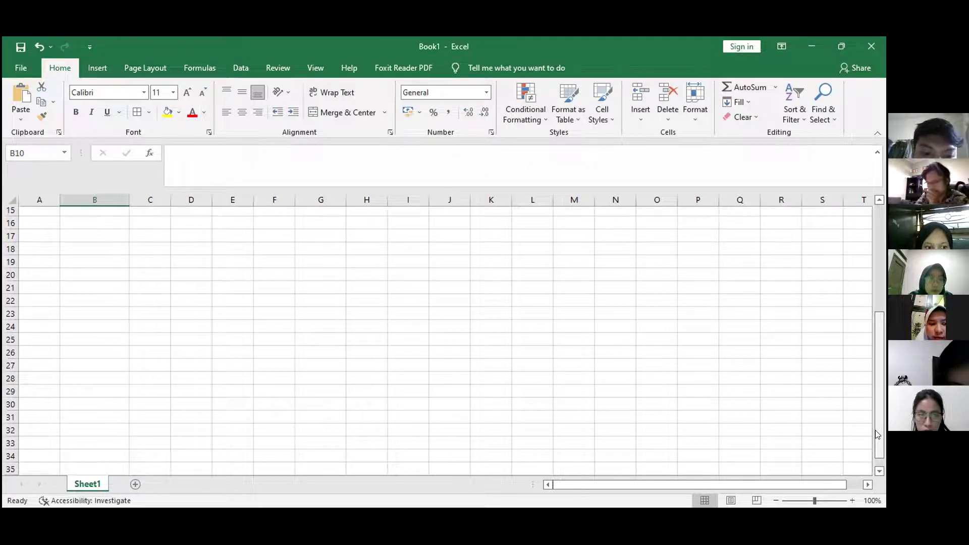
{"action": "scroll", "coordinate": [303, 328], "scroll_direction": "up", "scroll_amount": 3}
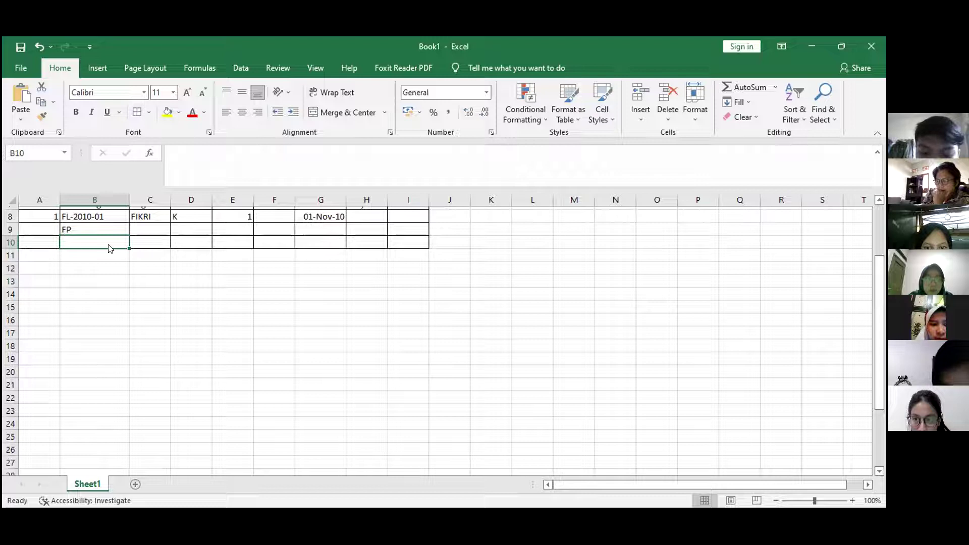
{"action": "left_click", "coordinate": [47, 253]}
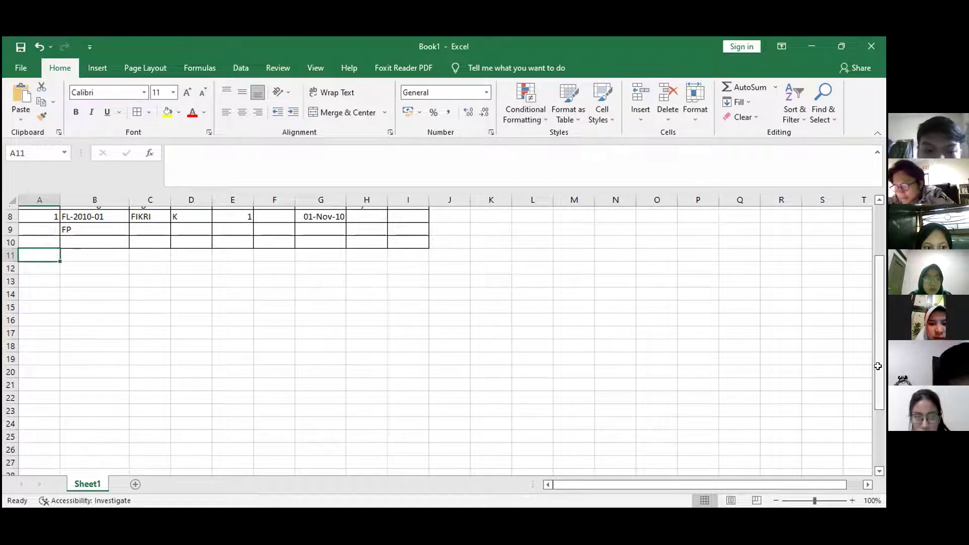
{"action": "left_click_drag", "start_coordinate": [878, 366], "coordinate": [878, 371]}
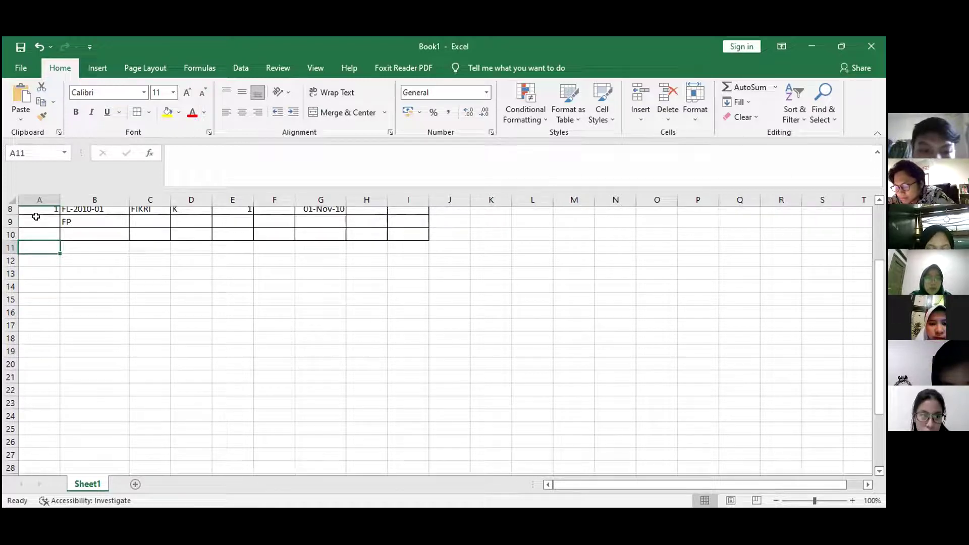
{"action": "left_click", "coordinate": [36, 217]}
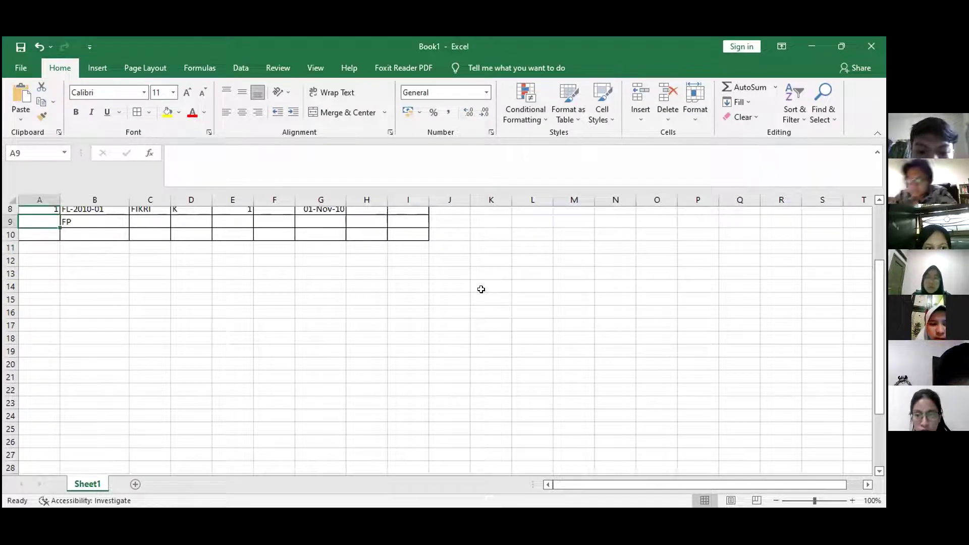
{"action": "left_click_drag", "start_coordinate": [880, 354], "coordinate": [409, 450]}
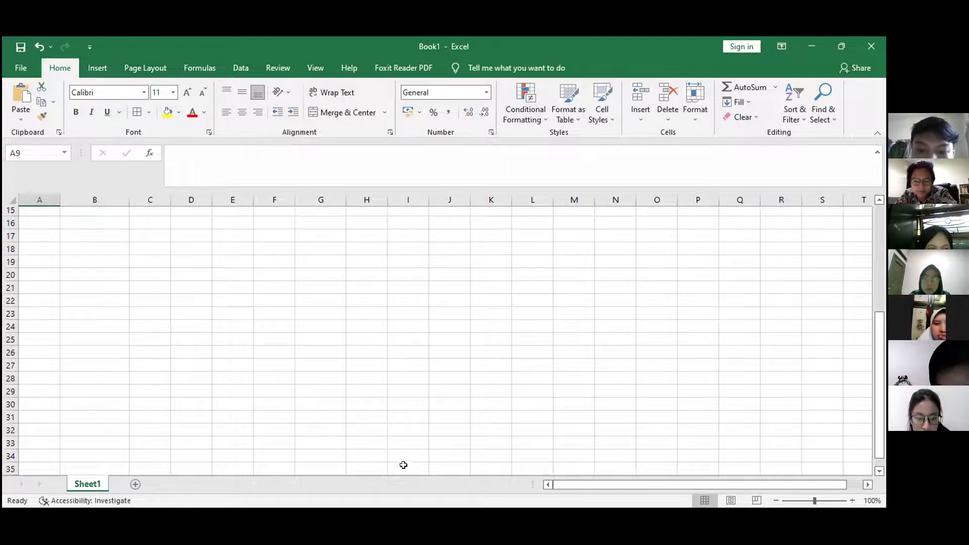
{"action": "left_click", "coordinate": [403, 467], "text": "shift"}
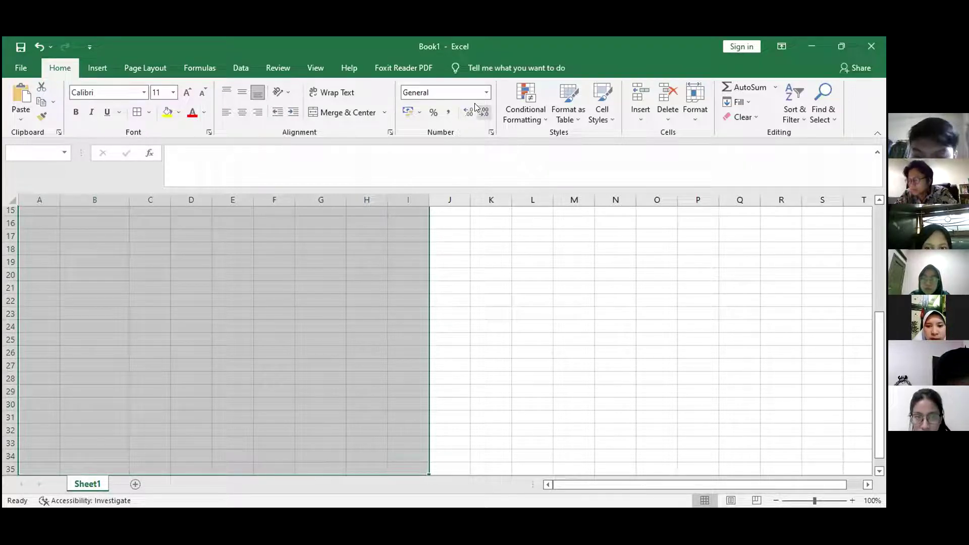
{"action": "left_click", "coordinate": [396, 465]}
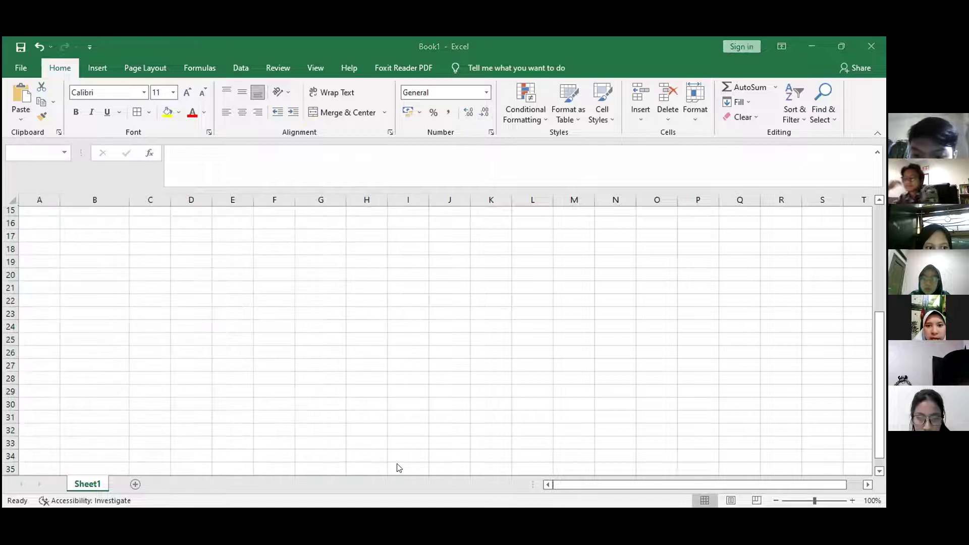
{"action": "left_click", "coordinate": [395, 463], "text": "shift"}
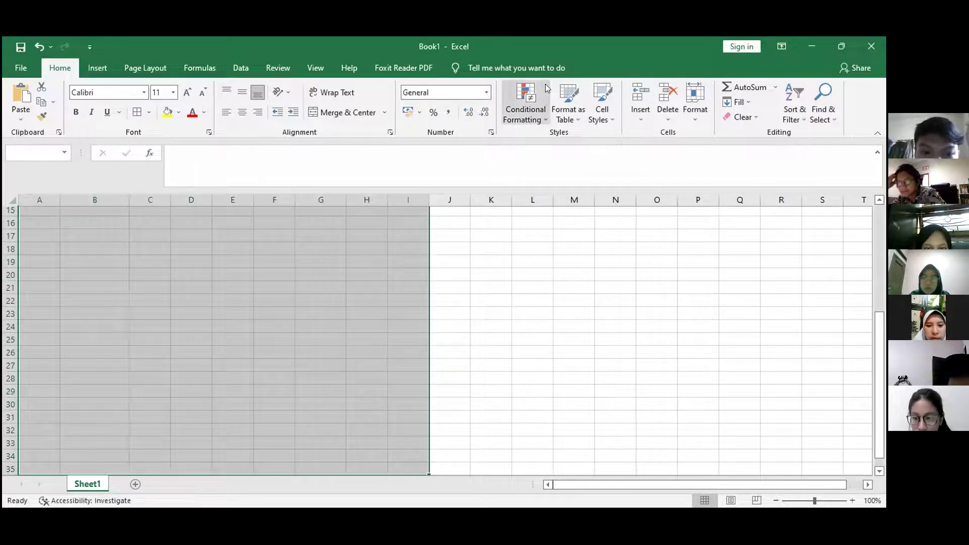
{"action": "left_click_drag", "start_coordinate": [882, 345], "coordinate": [882, 252]}
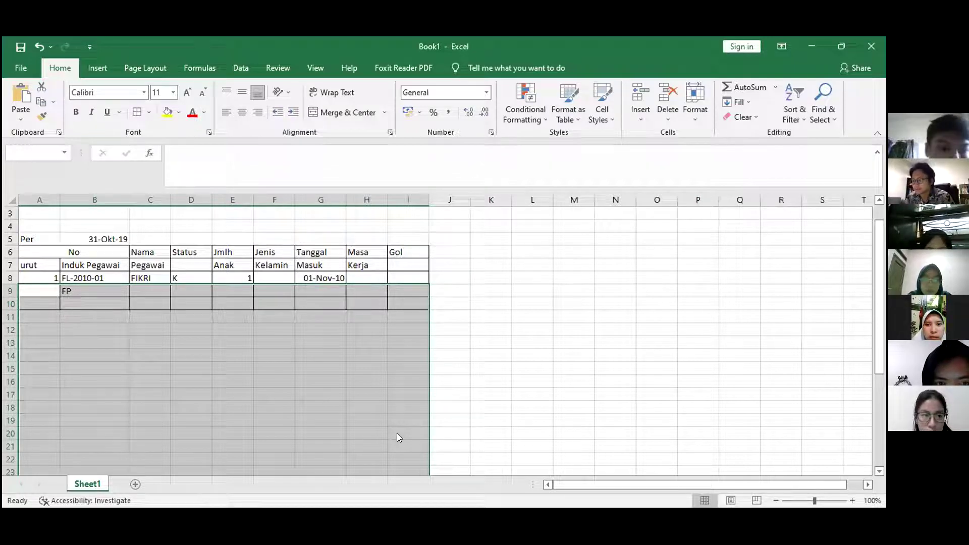
{"action": "left_click", "coordinate": [485, 366]}
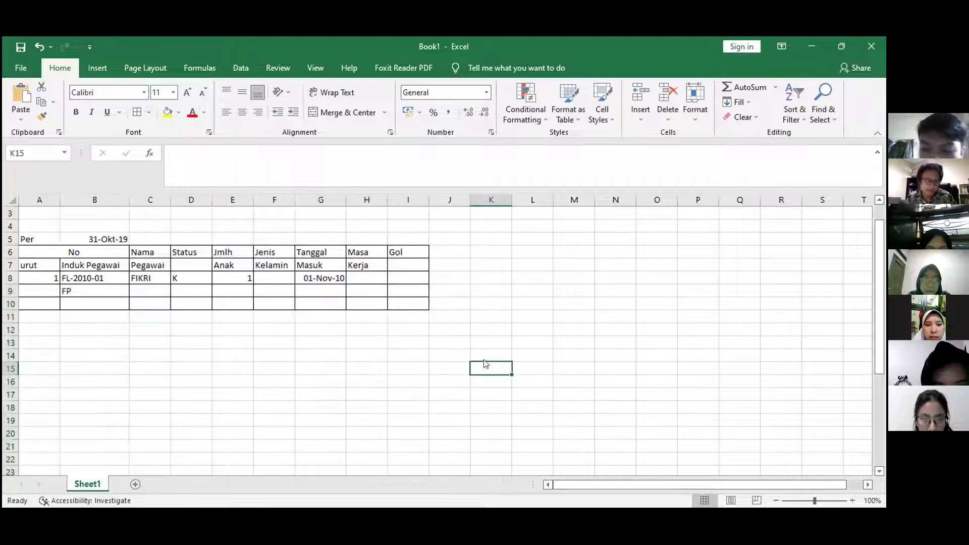
Delete the empty row 4 above the Per date line so the table moves up one row
{"action": "left_click", "coordinate": [50, 230]}
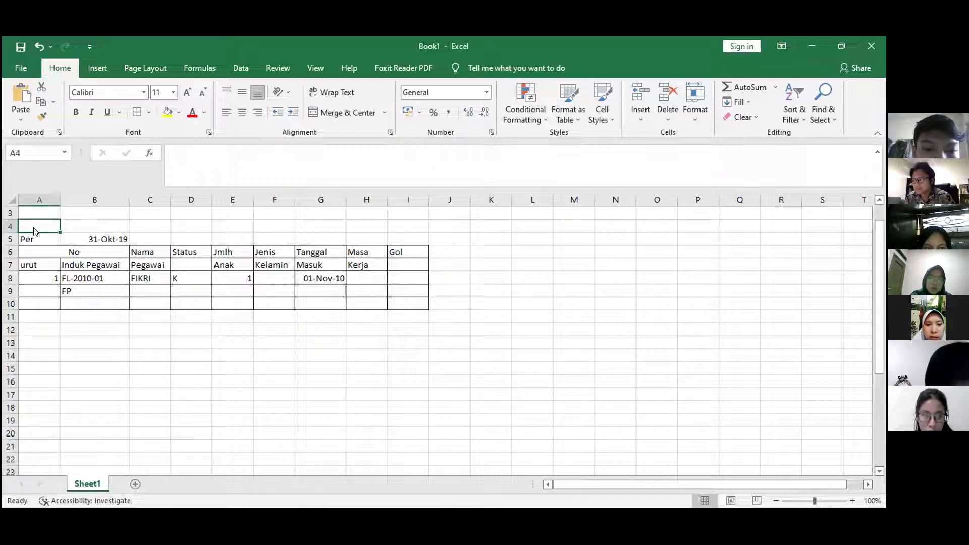
{"action": "left_click", "coordinate": [10, 226]}
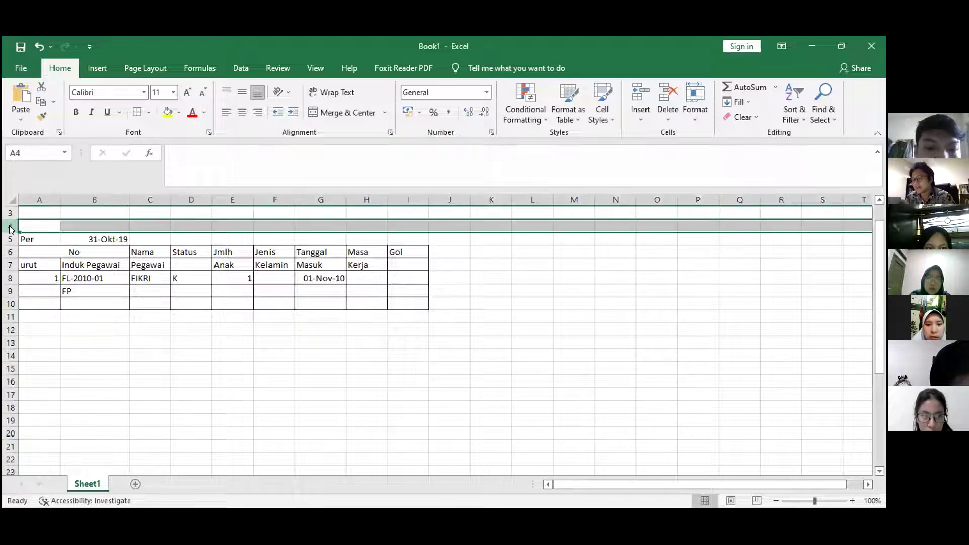
{"action": "right_click", "coordinate": [10, 228]}
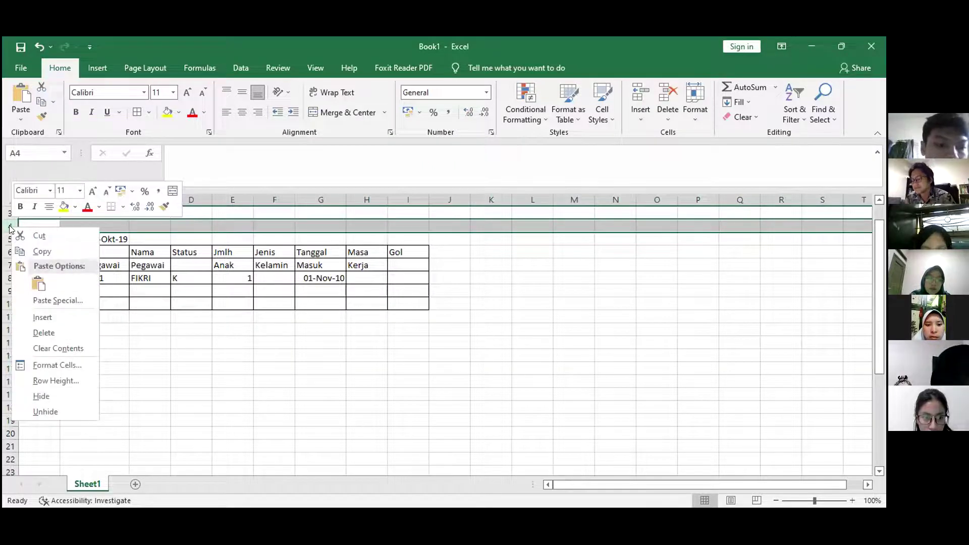
{"action": "left_click", "coordinate": [57, 332]}
{"action": "left_click", "coordinate": [205, 321]}
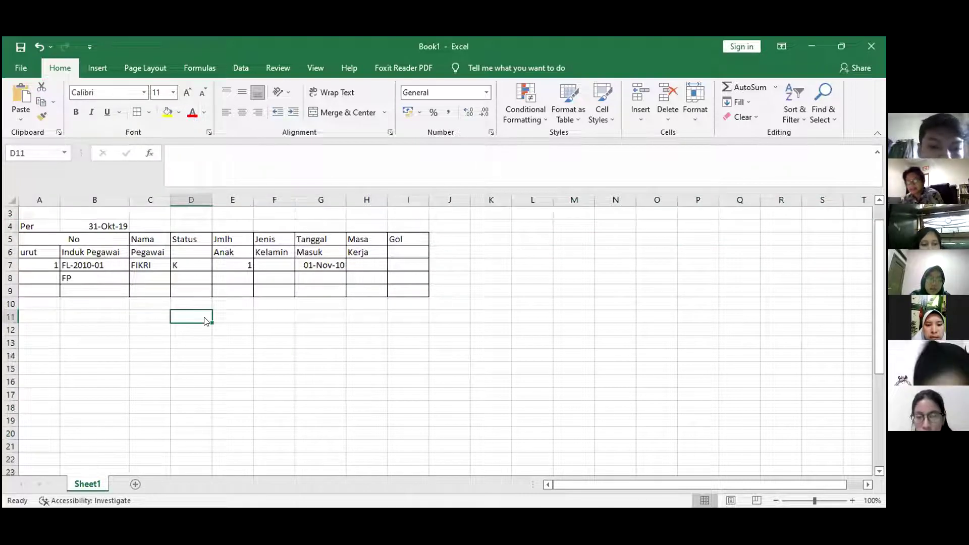
Select the range A8:I34 and clear the conditional formatting rules from those cells
{"action": "left_click", "coordinate": [44, 282]}
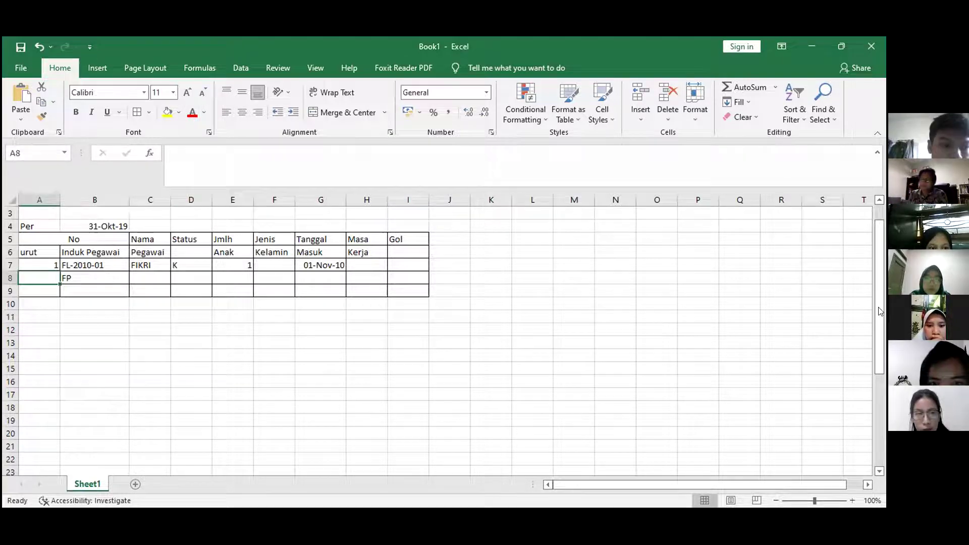
{"action": "left_click_drag", "start_coordinate": [878, 311], "coordinate": [881, 389]}
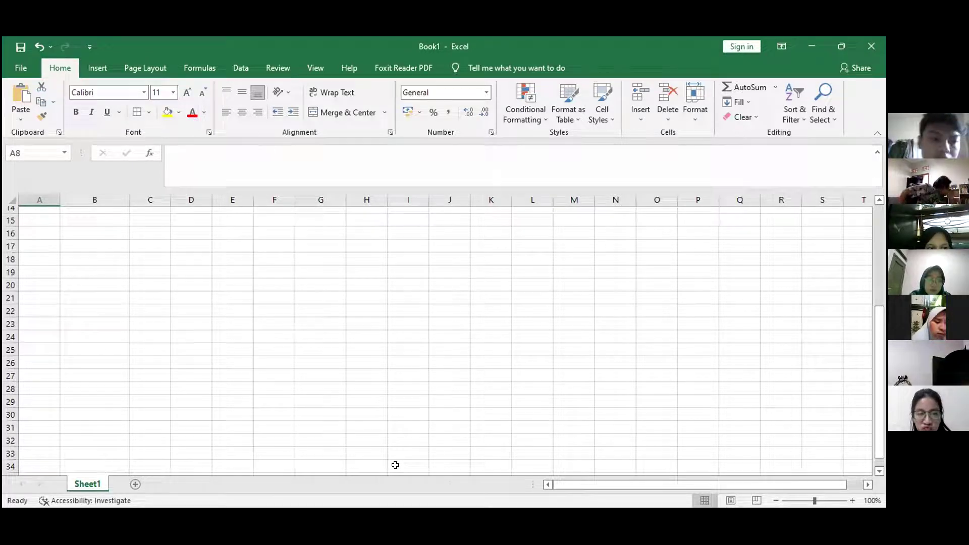
{"action": "left_click", "coordinate": [395, 465], "text": "shift"}
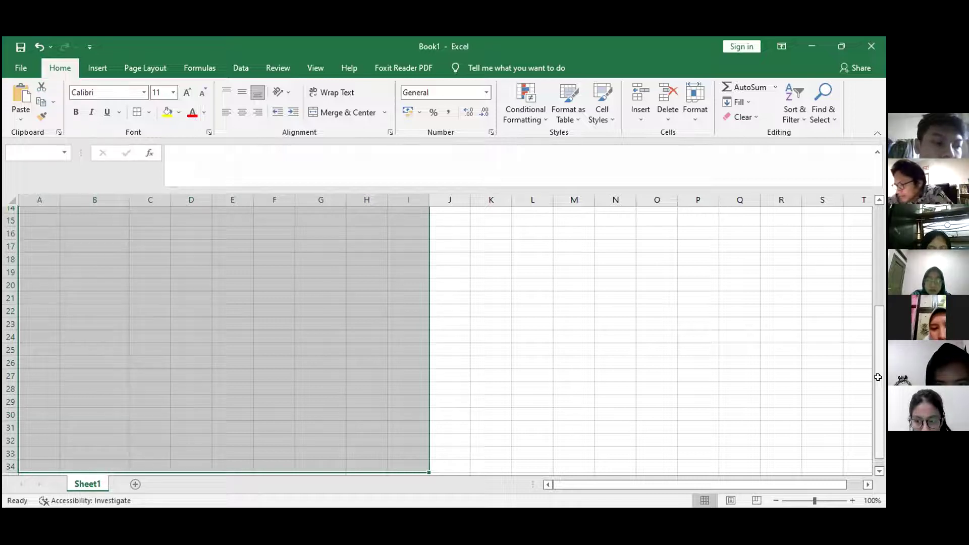
{"action": "left_click_drag", "start_coordinate": [878, 377], "coordinate": [882, 311]}
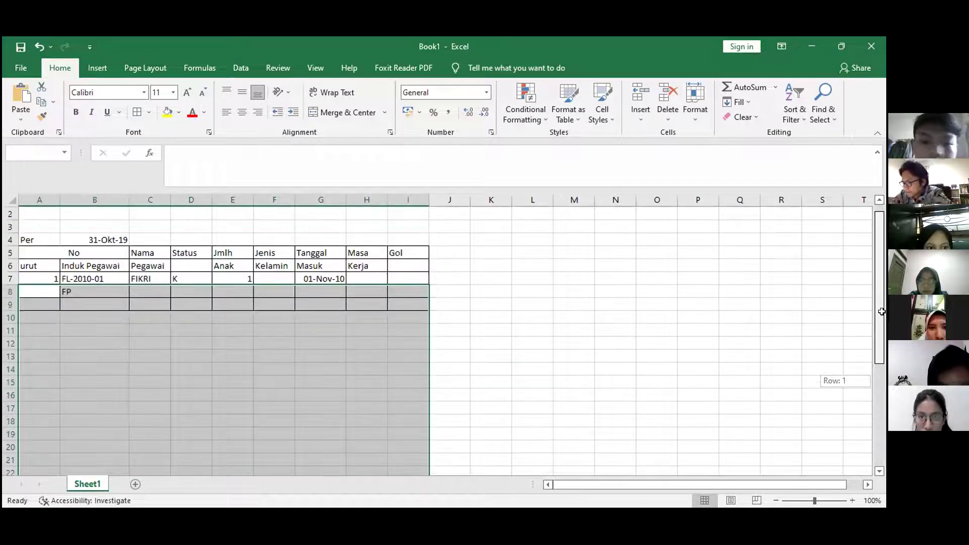
{"action": "left_click", "coordinate": [525, 108]}
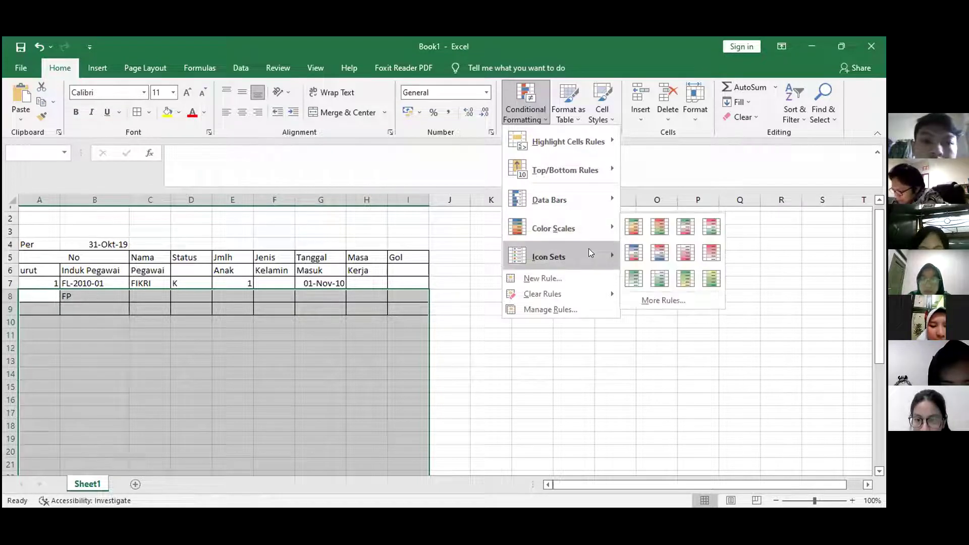
{"action": "mouse_move", "coordinate": [563, 298]}
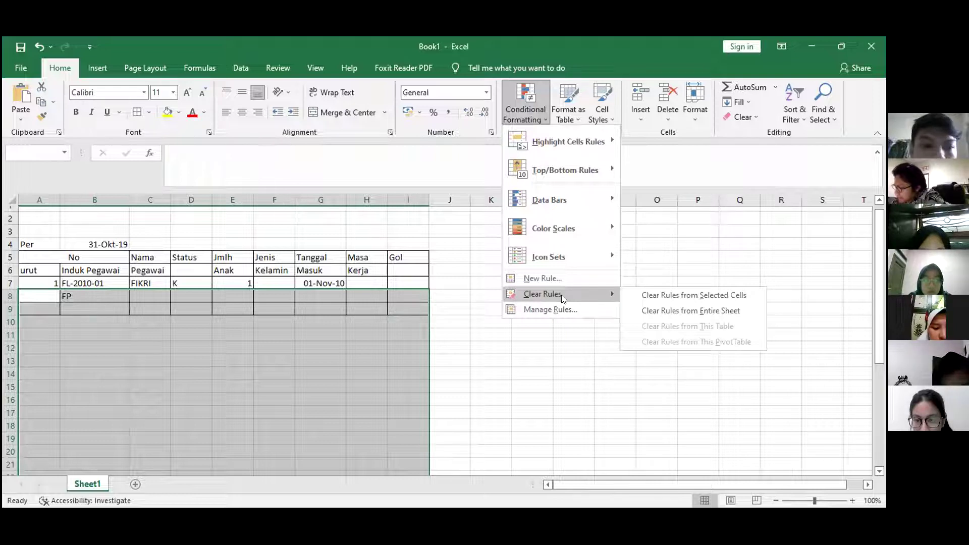
{"action": "left_click", "coordinate": [641, 295]}
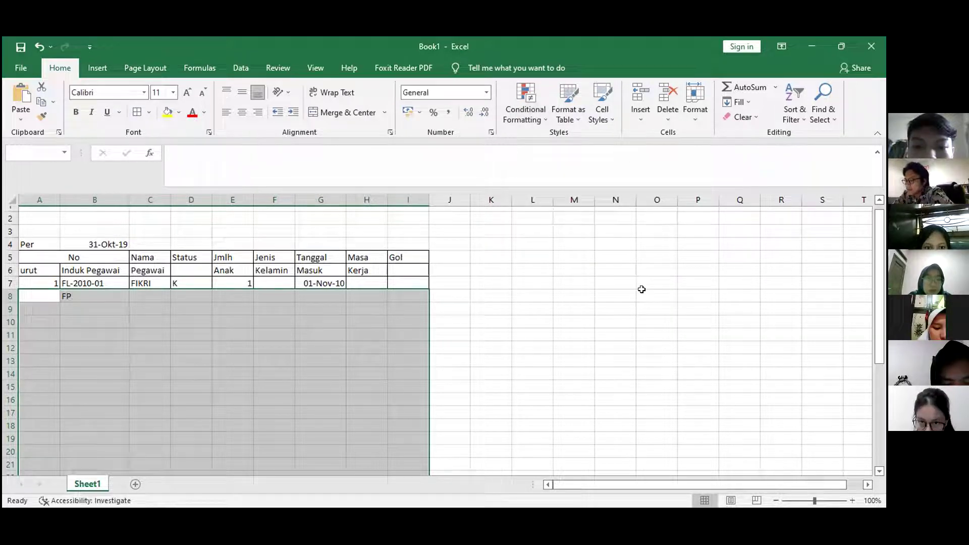
Create a new formula-based conditional formatting rule for the selected range with the formula =$B8<>""
{"action": "left_click", "coordinate": [521, 116]}
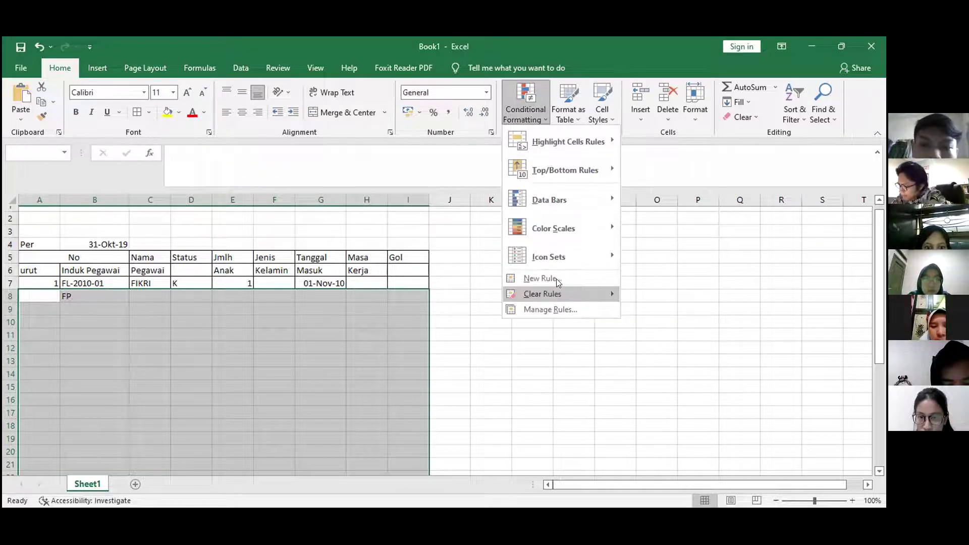
{"action": "left_click", "coordinate": [558, 283]}
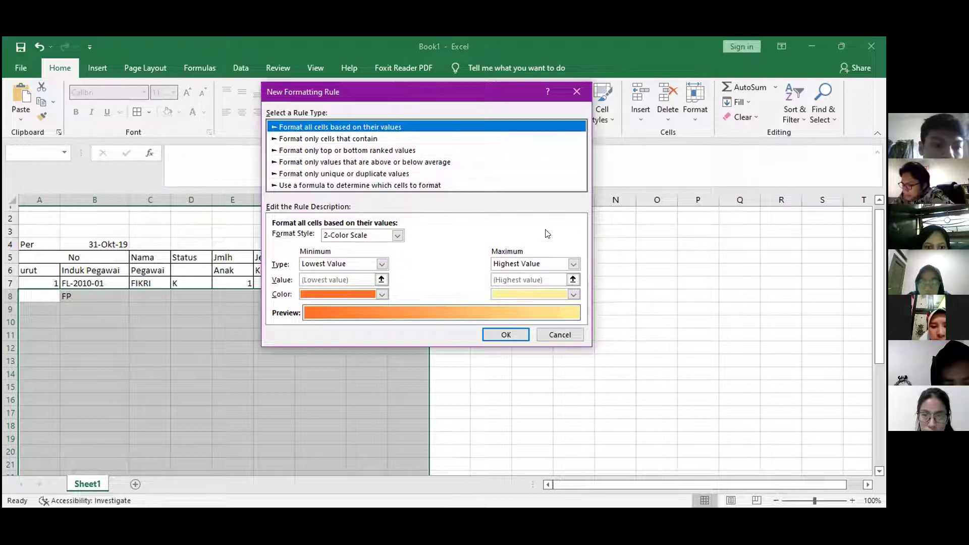
{"action": "key", "text": "End"}
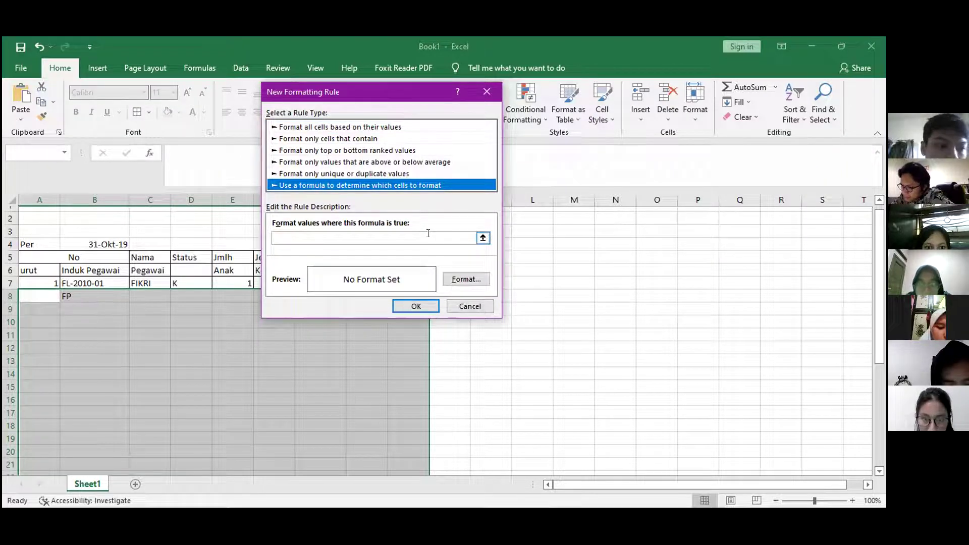
{"action": "left_click", "coordinate": [428, 233]}
{"action": "type", "text": "="}
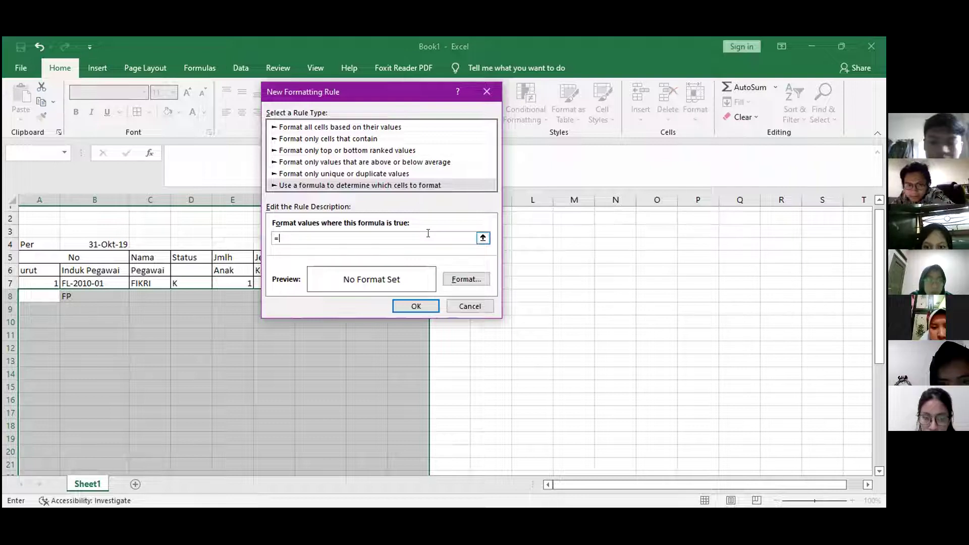
{"action": "type", "text": "$"}
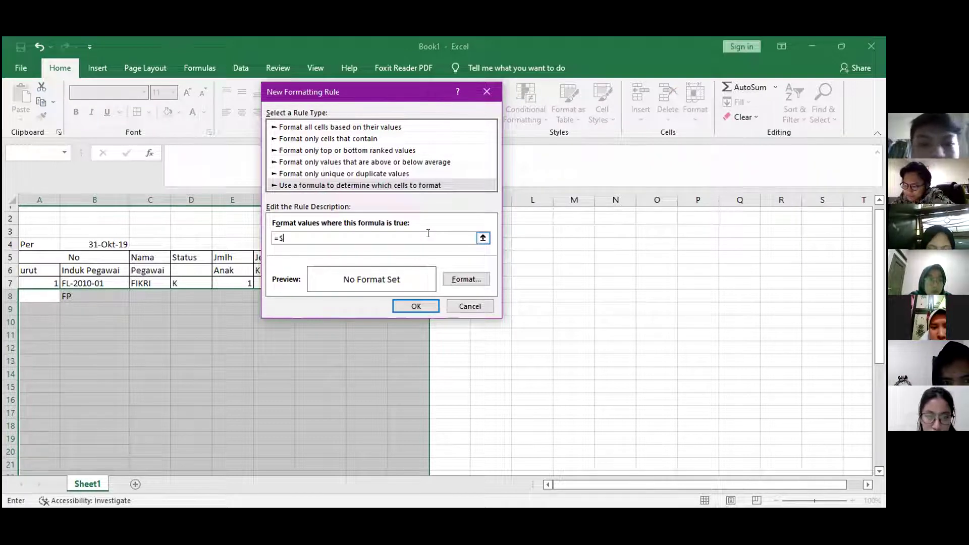
{"action": "type", "text": "B8"}
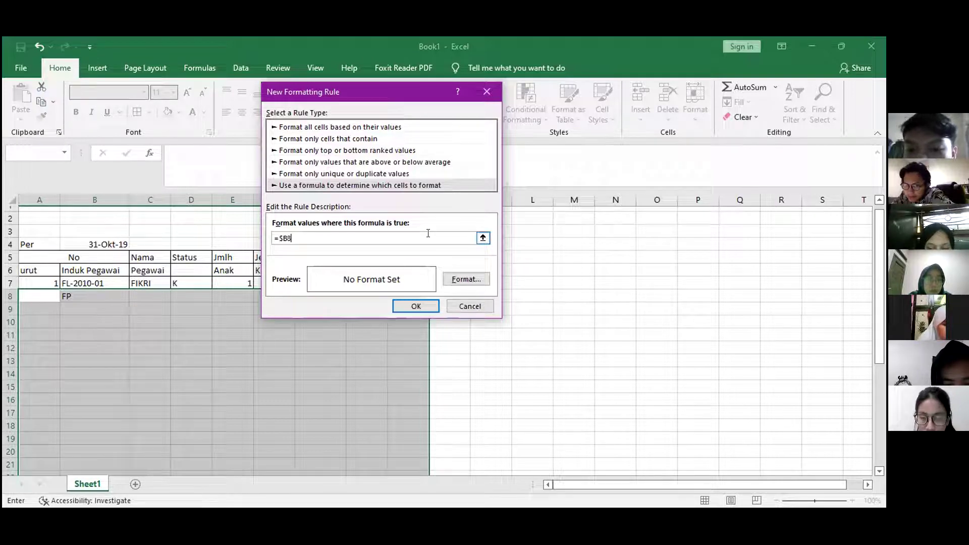
{"action": "type", "text": "<>\"\""}
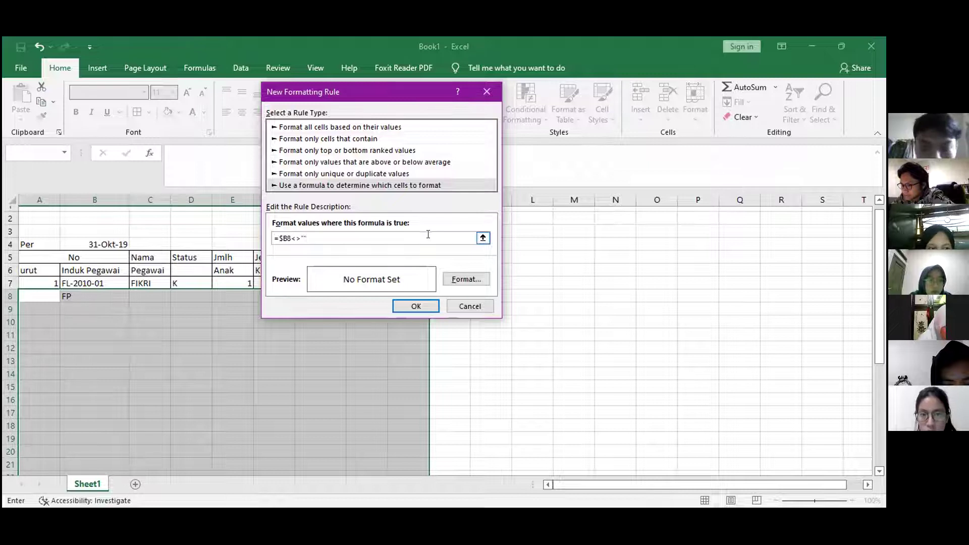
Set the new rule's format to an Outline border and apply the rule to the selected cells
{"action": "left_click", "coordinate": [462, 281]}
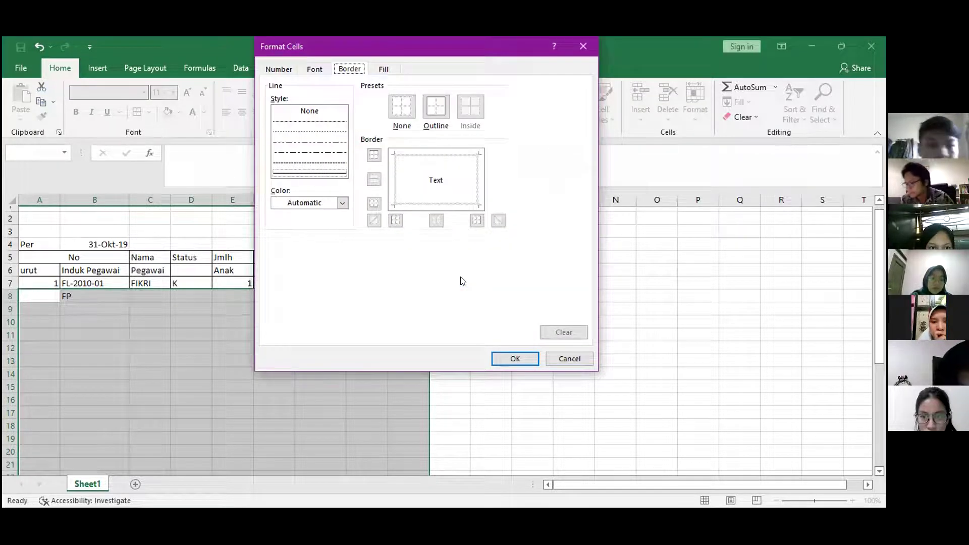
{"action": "left_click", "coordinate": [434, 105]}
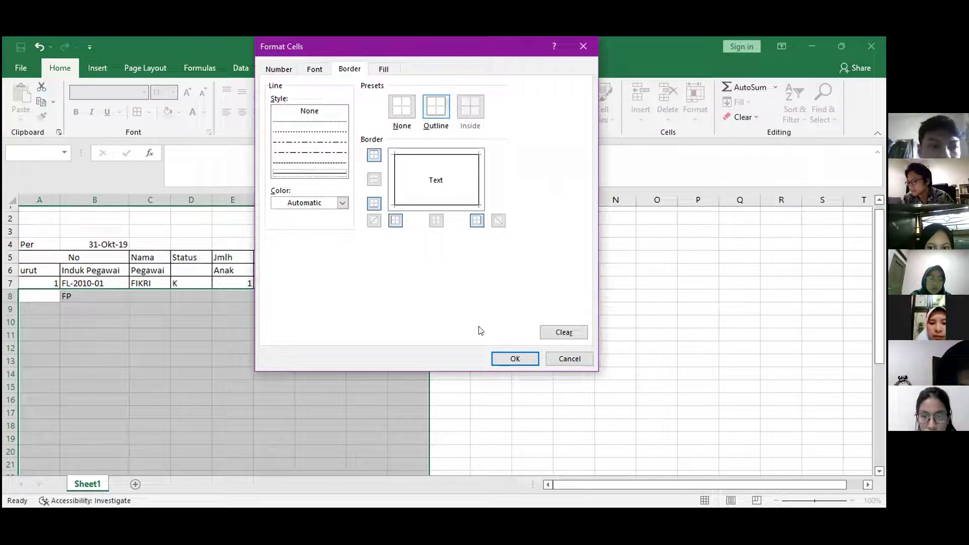
{"action": "left_click", "coordinate": [503, 355]}
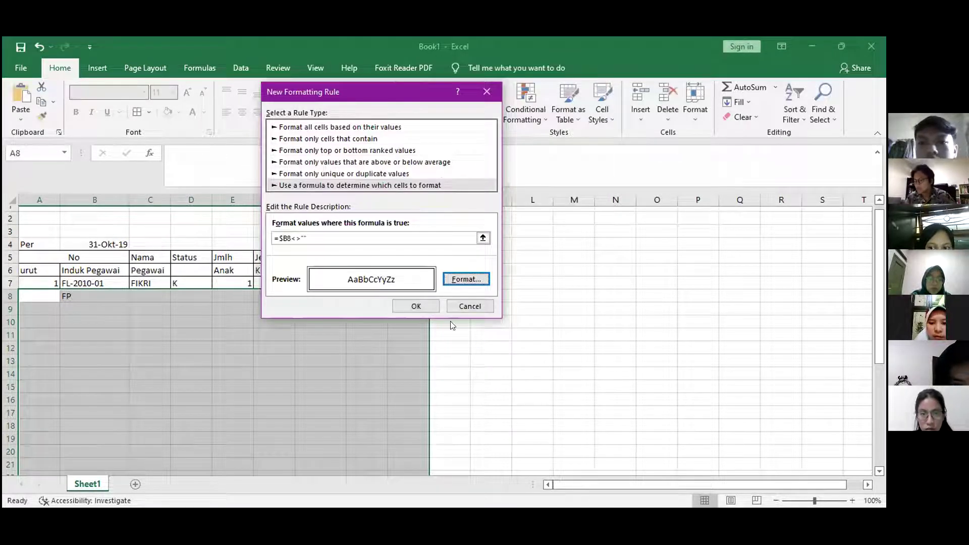
{"action": "left_click", "coordinate": [414, 306]}
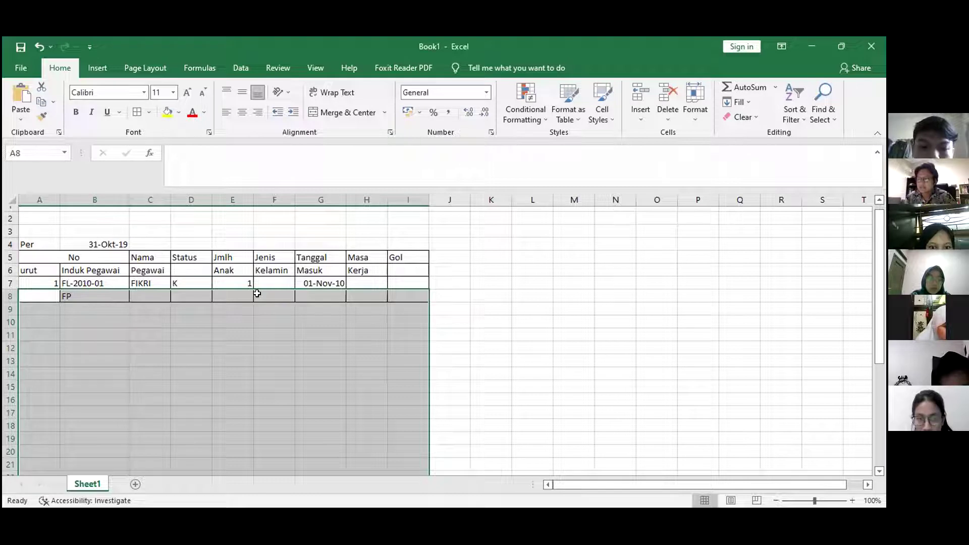
Test the automatic border rule by entering KL in cell B9 and KM in cell B10
{"action": "left_click", "coordinate": [64, 309]}
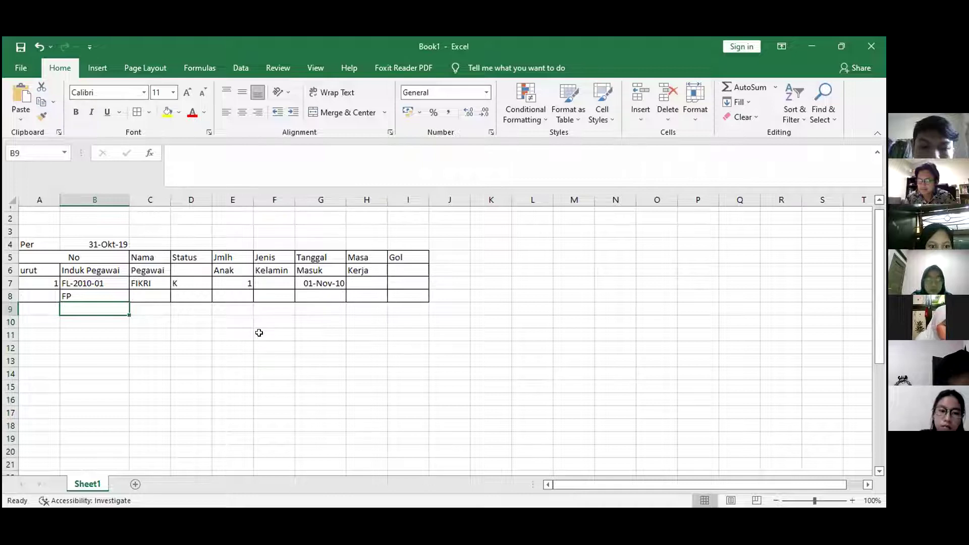
{"action": "type", "text": "KL"}
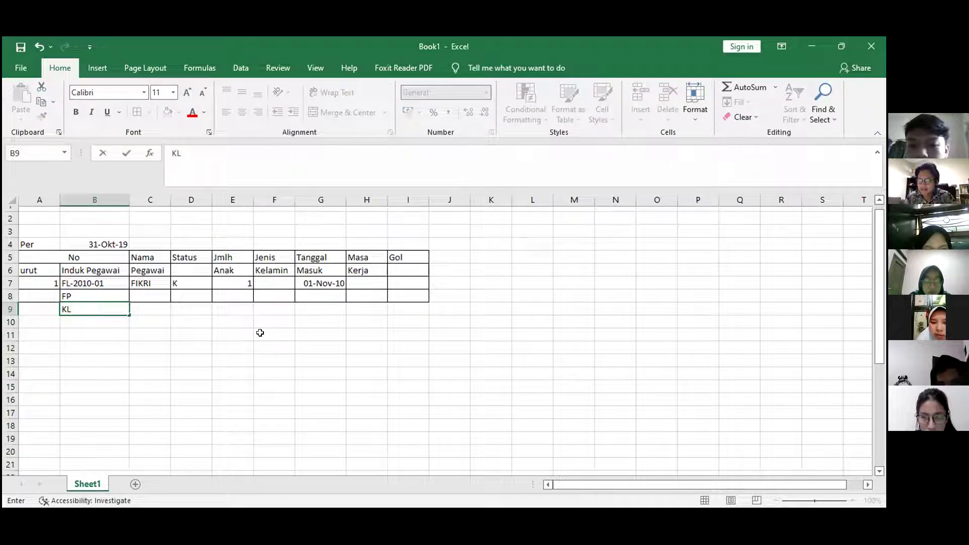
{"action": "key", "text": "Return"}
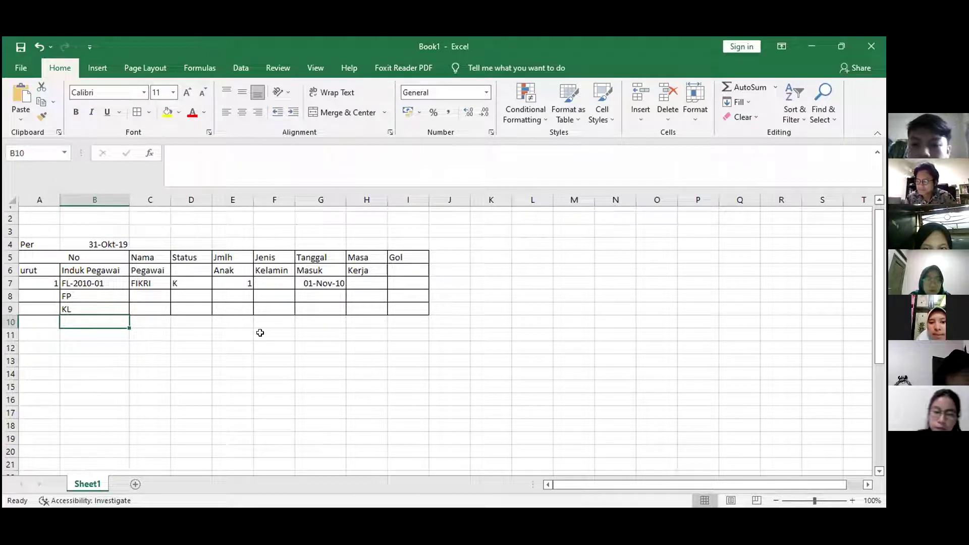
{"action": "type", "text": "KM"}
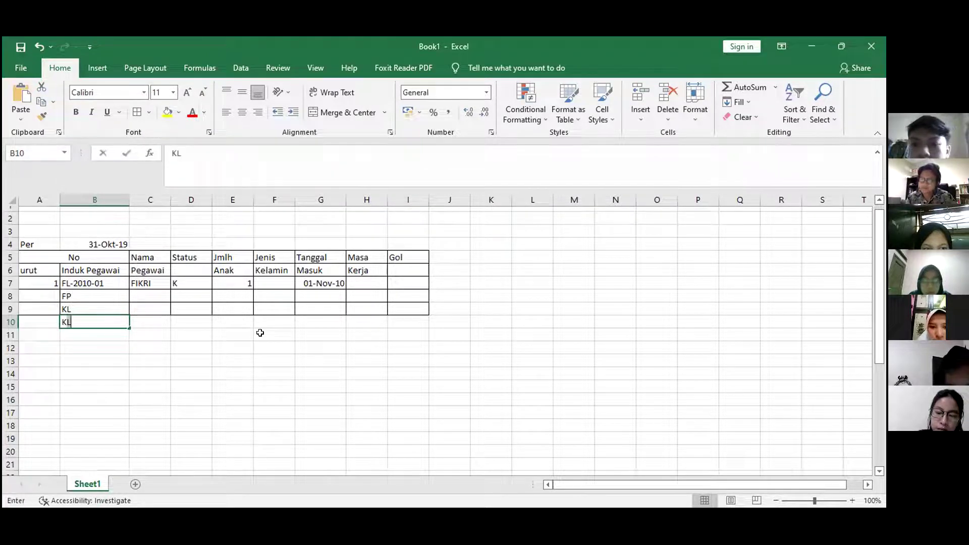
{"action": "key", "text": "Return"}
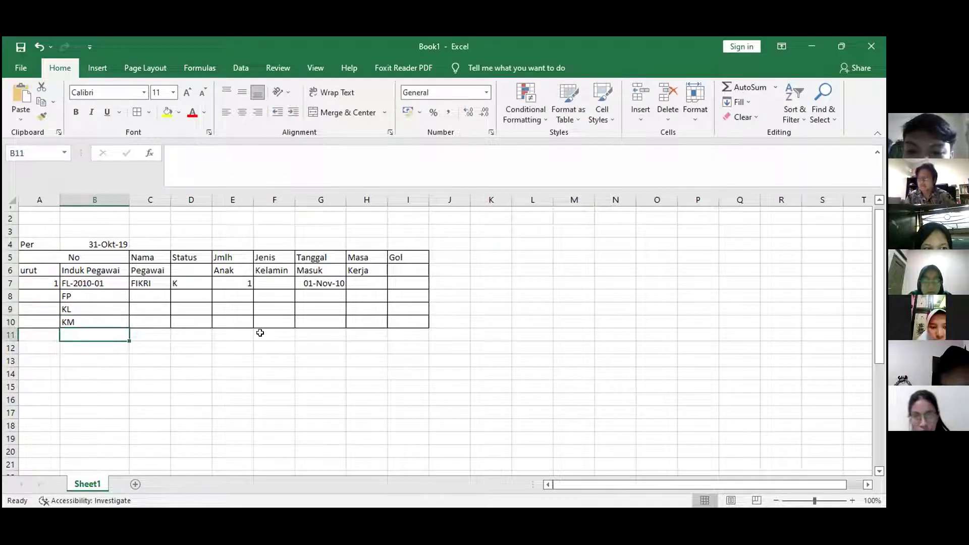
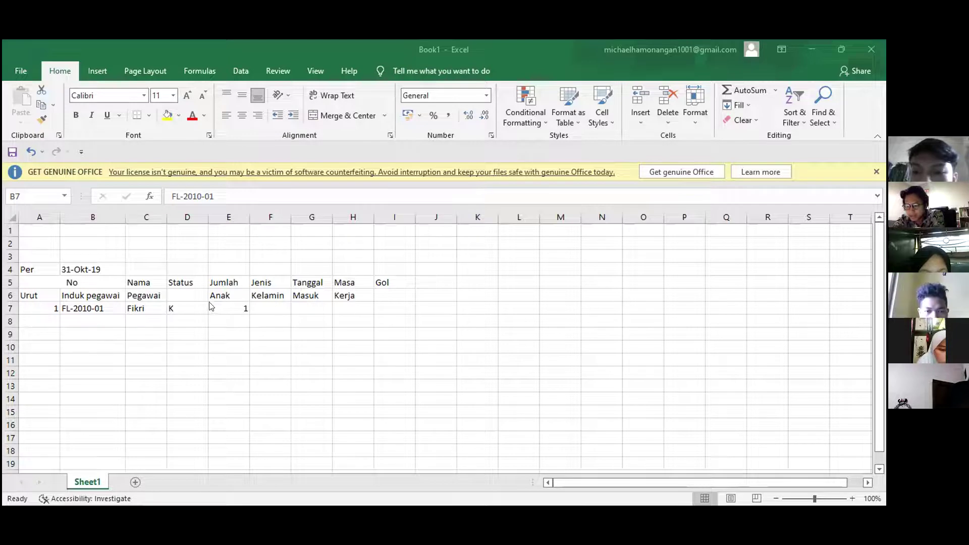
Select the range A8:I19 below the first employee record
{"action": "left_click", "coordinate": [40, 316]}
{"action": "key", "text": "shift+Right"}
{"action": "key", "text": "shift+Right"}
{"action": "key", "text": "shift+Right"}
{"action": "key", "text": "shift+Right"}
{"action": "key", "text": "shift+Right"}
{"action": "key", "text": "shift+Right"}
{"action": "key", "text": "shift+Right"}
{"action": "key", "text": "shift+Right"}
{"action": "key", "text": "shift+Right"}
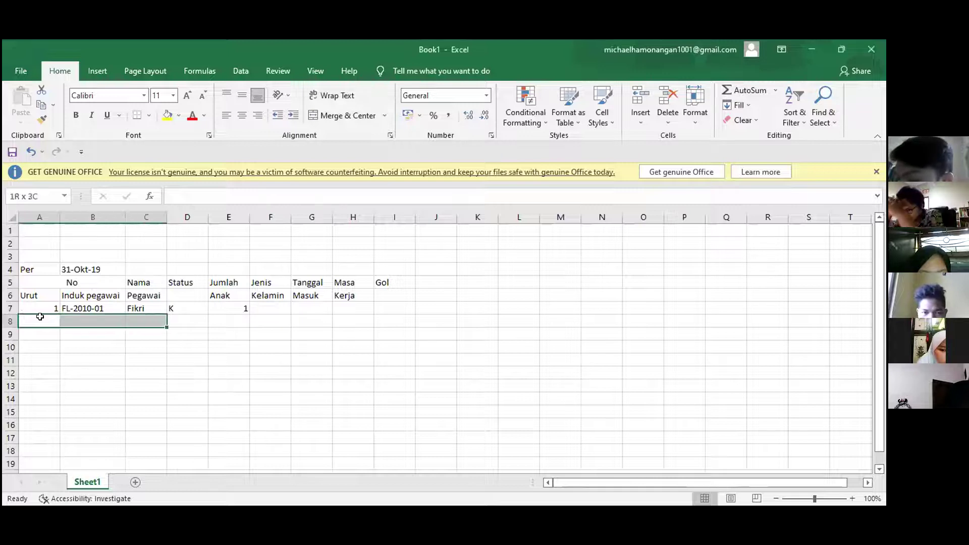
{"action": "key", "text": "shift+Left"}
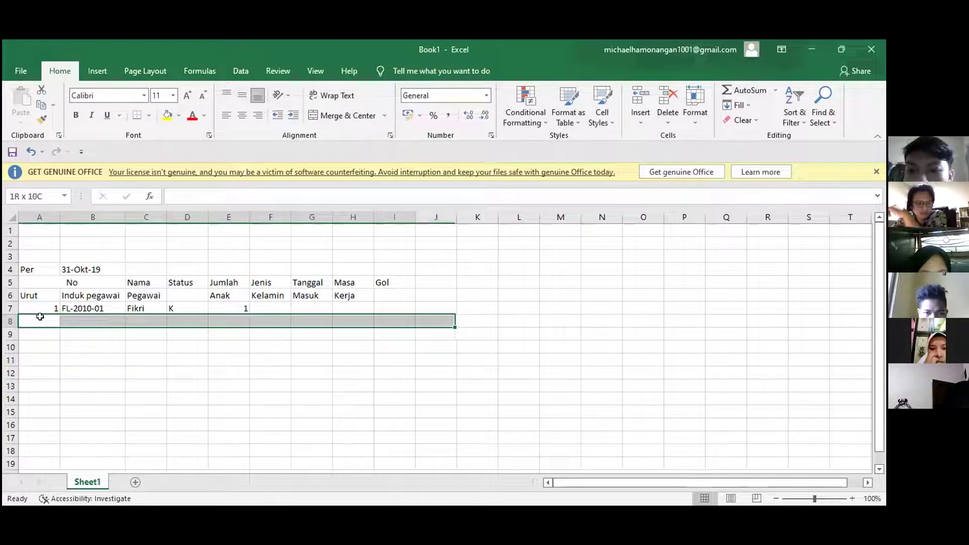
{"action": "key", "text": "shift+Down"}
{"action": "key", "text": "shift+Down"}
{"action": "key", "text": "shift+Down"}
{"action": "key", "text": "shift+Down"}
{"action": "key", "text": "shift+Down"}
{"action": "key", "text": "shift+Down"}
{"action": "key", "text": "shift+Down"}
{"action": "key", "text": "shift+Down"}
{"action": "key", "text": "shift+Down"}
{"action": "key", "text": "shift+Down"}
{"action": "key", "text": "shift+Down"}
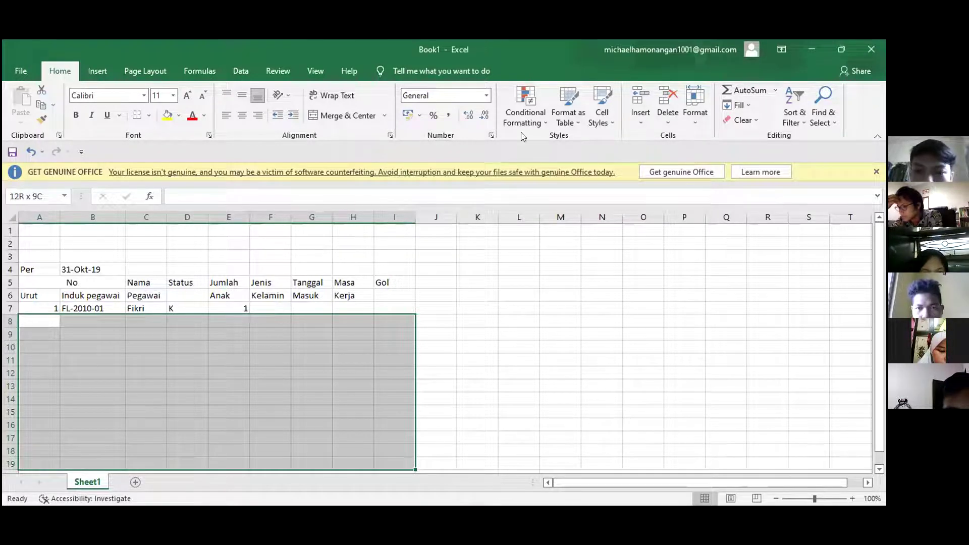
Set up a new conditional formatting rule for A8:I19 that uses a formula, and enter =$B8<>"" as its condition
{"action": "left_click", "coordinate": [536, 114]}
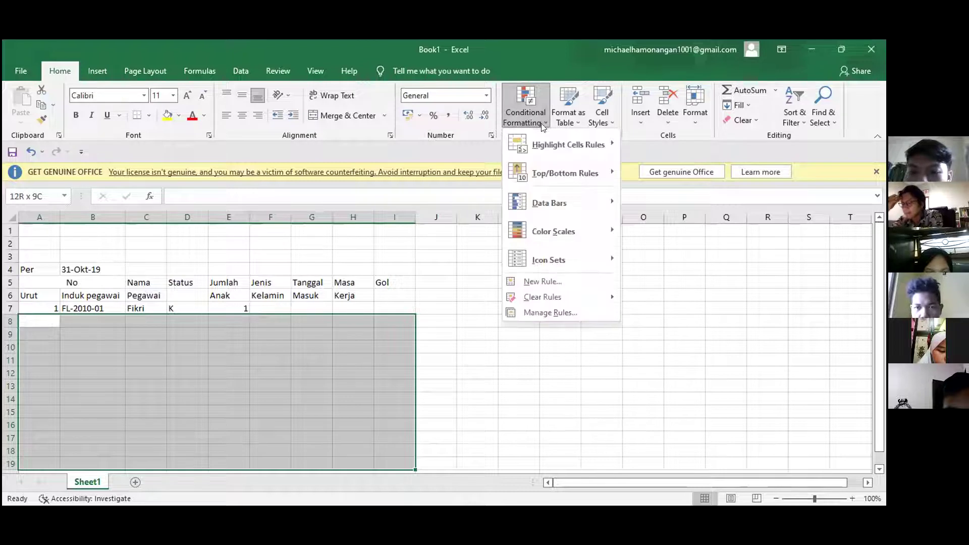
{"action": "mouse_move", "coordinate": [555, 151]}
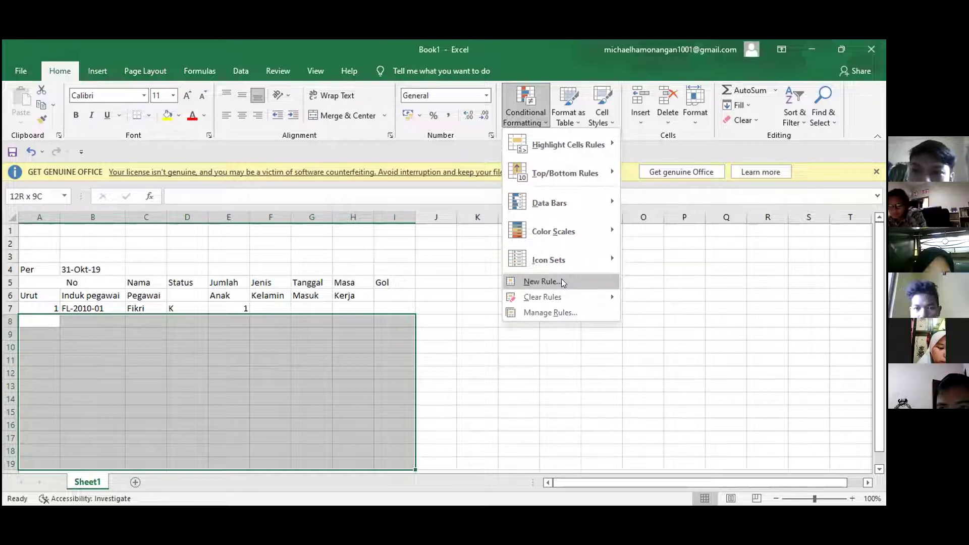
{"action": "left_click", "coordinate": [561, 281]}
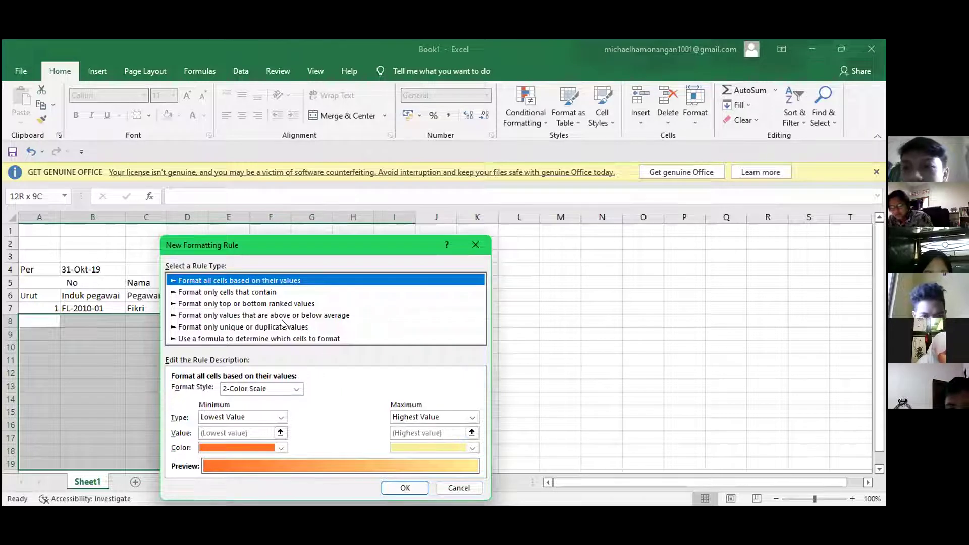
{"action": "left_click", "coordinate": [243, 340]}
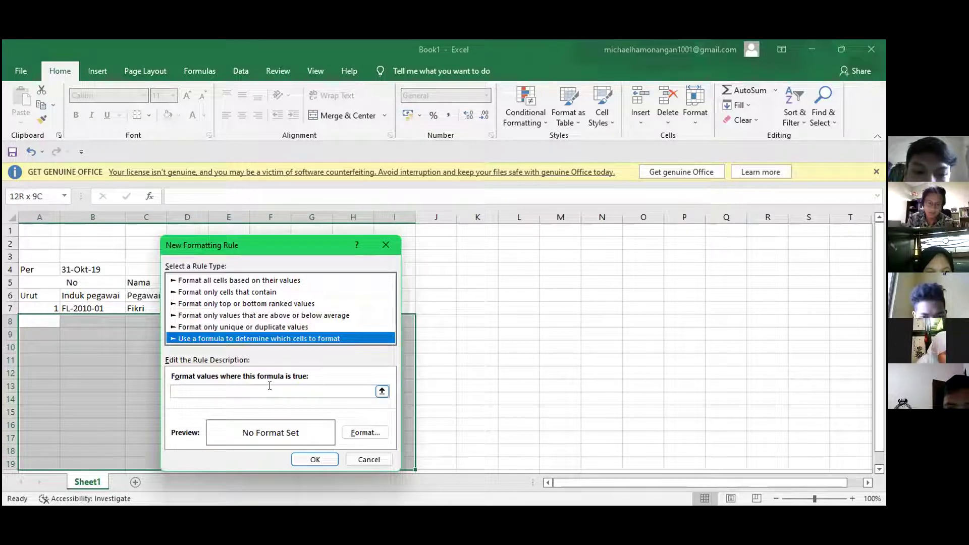
{"action": "left_click", "coordinate": [342, 386]}
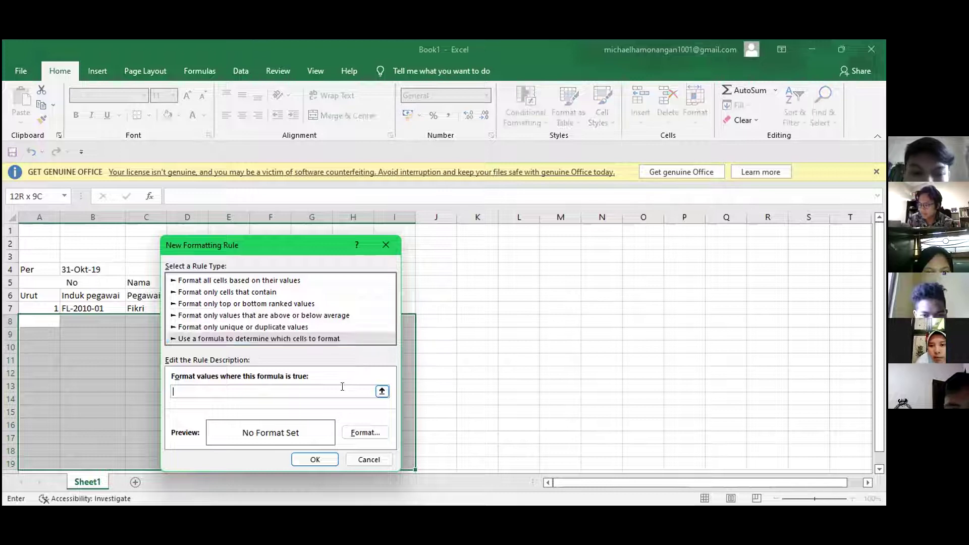
{"action": "type", "text": "="}
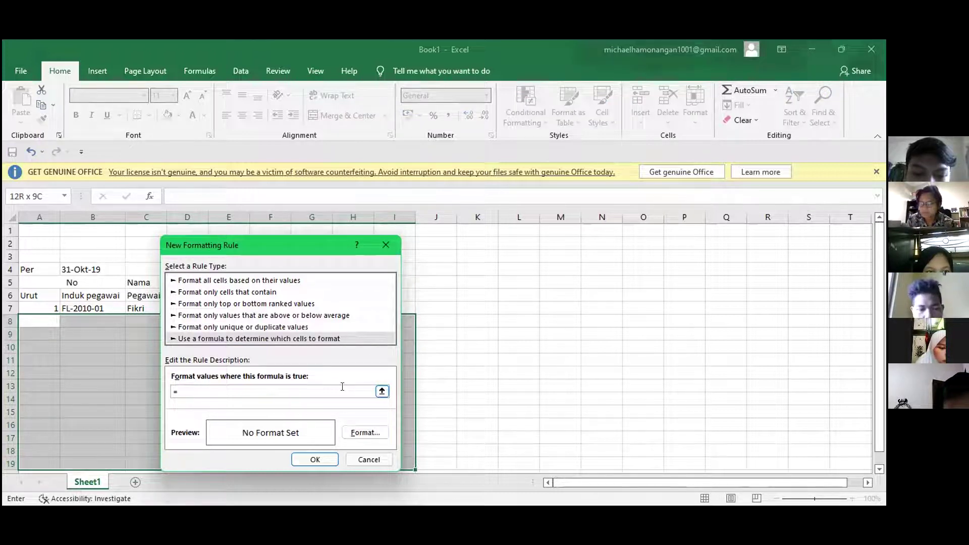
{"action": "type", "text": "$"}
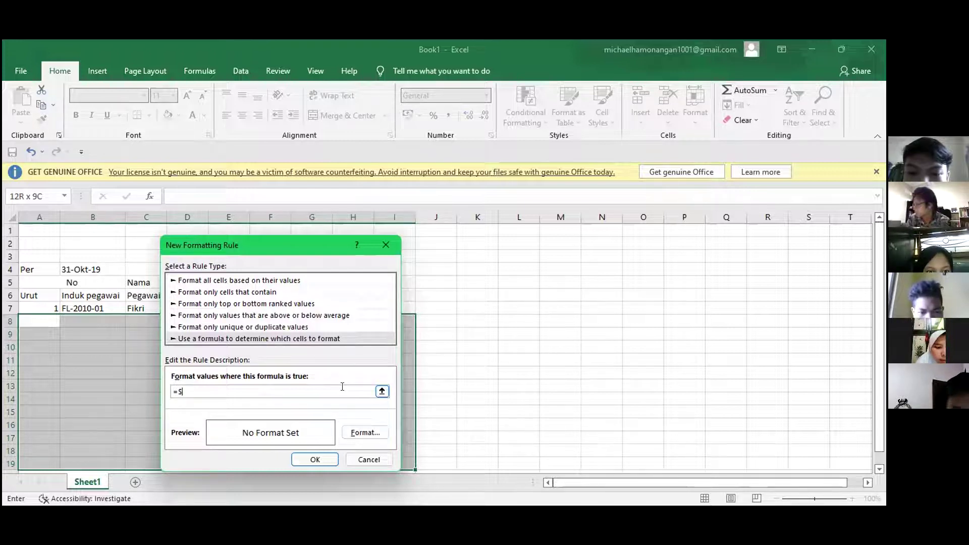
{"action": "type", "text": "B8"}
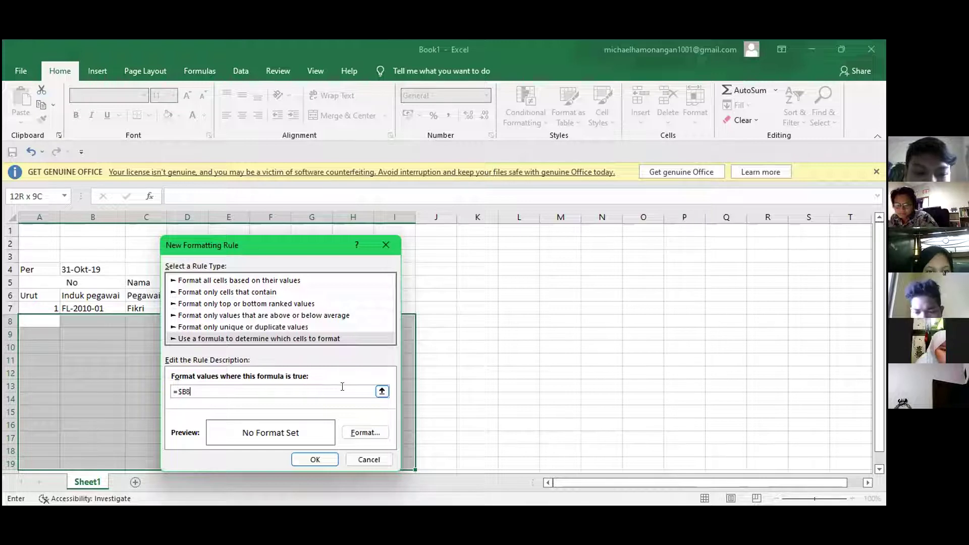
{"action": "type", "text": "<>"}
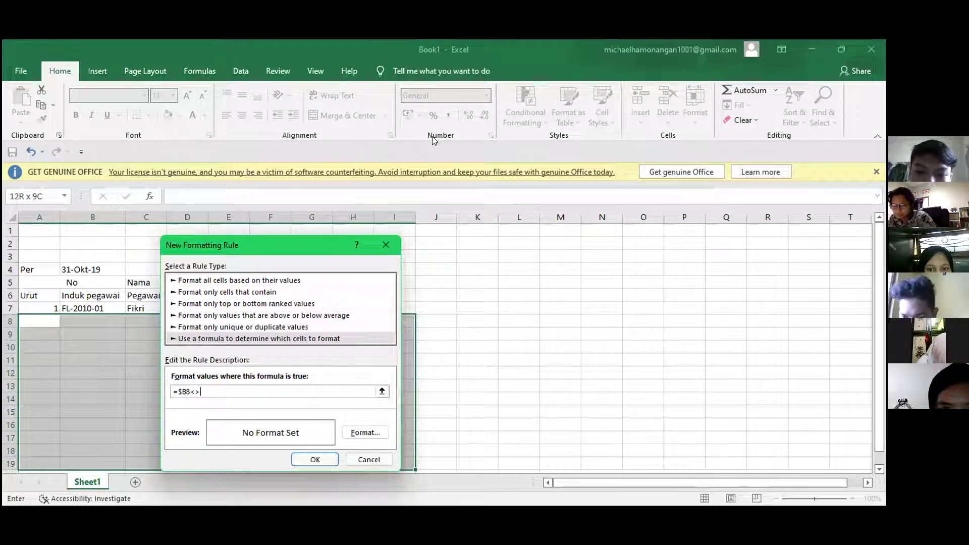
{"action": "type", "text": "\"\""}
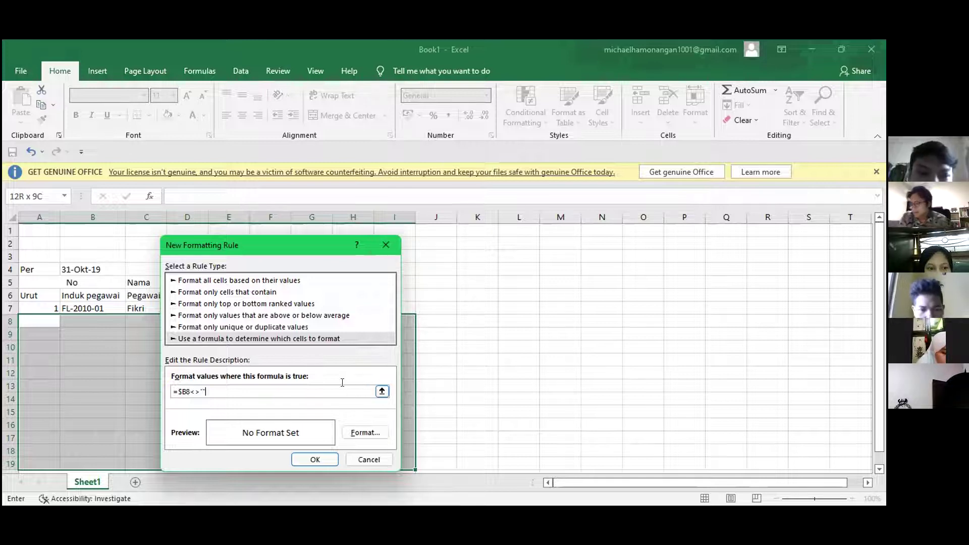
{"action": "type", "text": "For"}
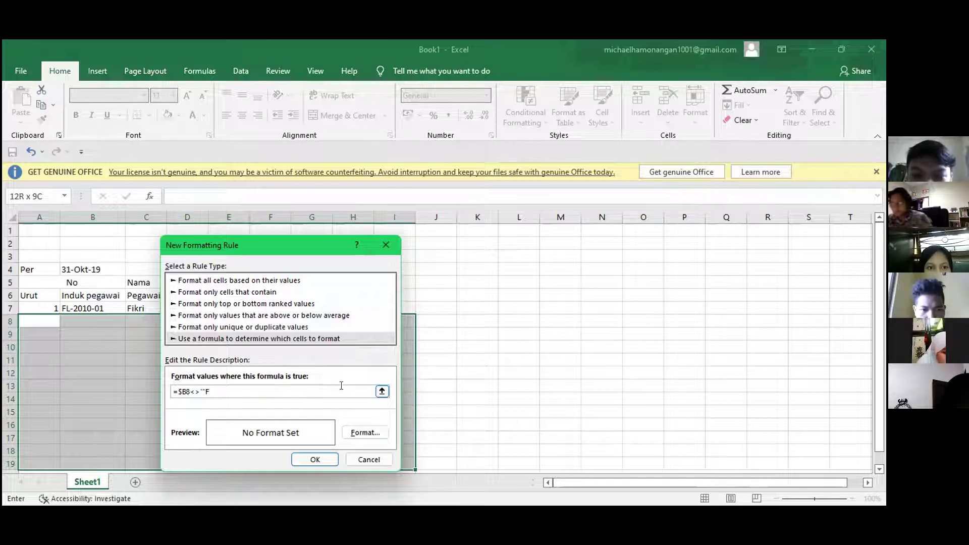
{"action": "key", "text": "BackSpace"}
{"action": "key", "text": "BackSpace"}
{"action": "key", "text": "BackSpace"}
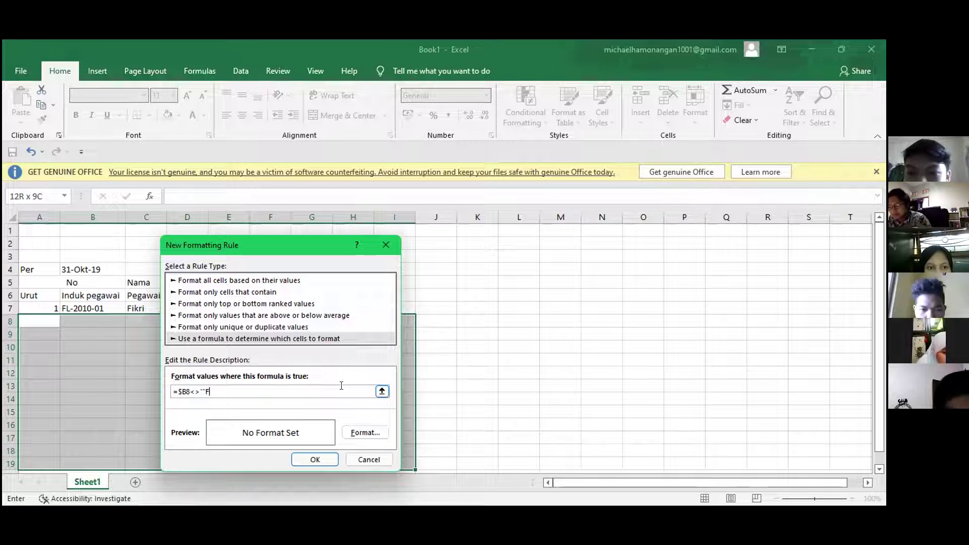
Give the =$B8<>"" rule an Outline border format and apply it to A8:I19
{"action": "left_click", "coordinate": [351, 434]}
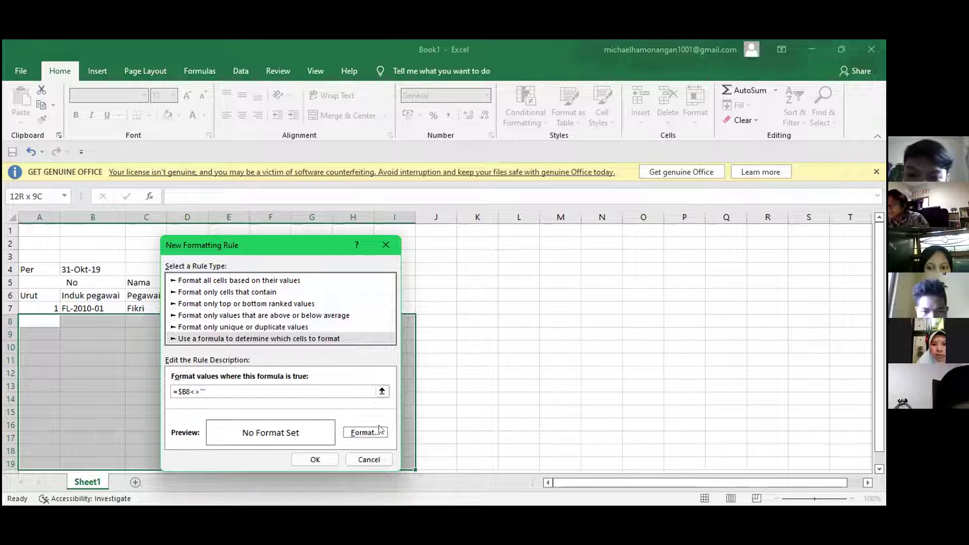
{"action": "left_click", "coordinate": [373, 435]}
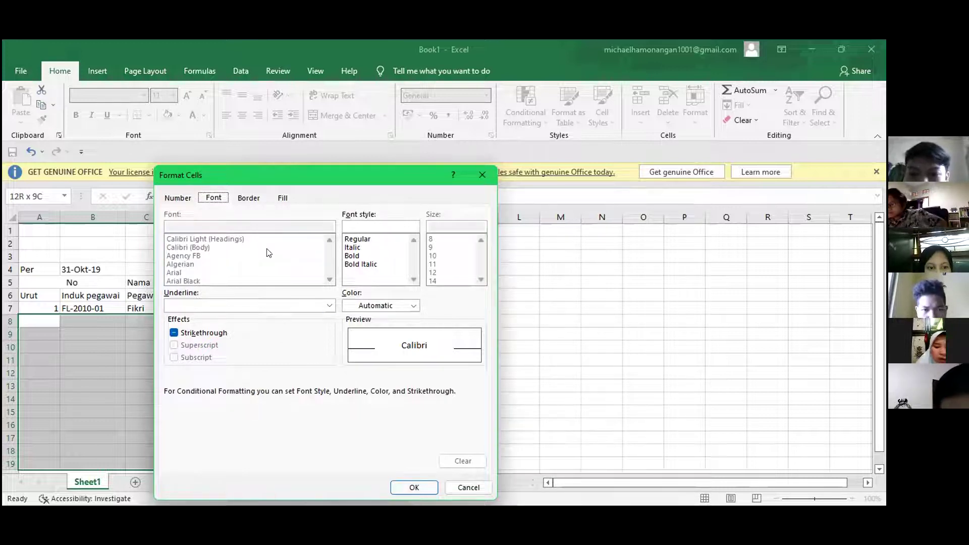
{"action": "left_click", "coordinate": [248, 196]}
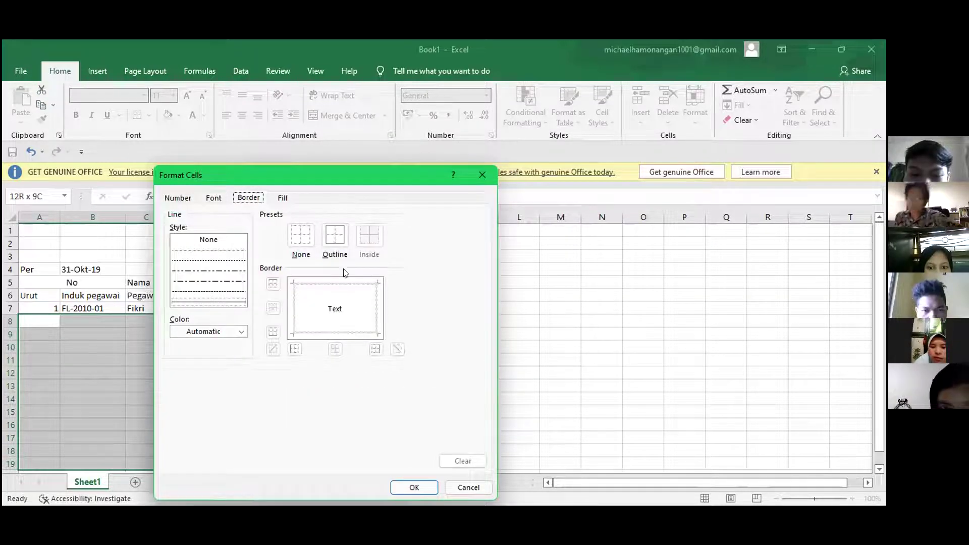
{"action": "left_click", "coordinate": [335, 246]}
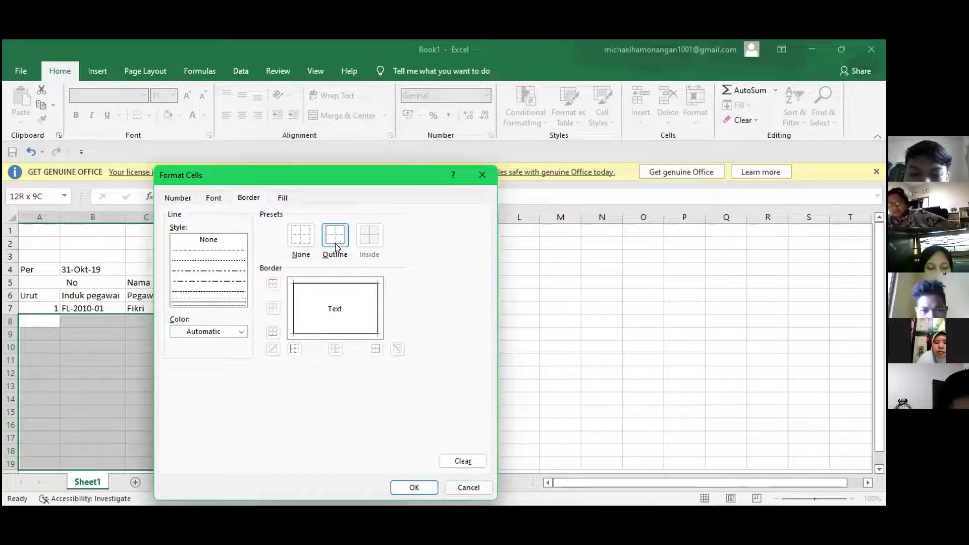
{"action": "left_click", "coordinate": [412, 487]}
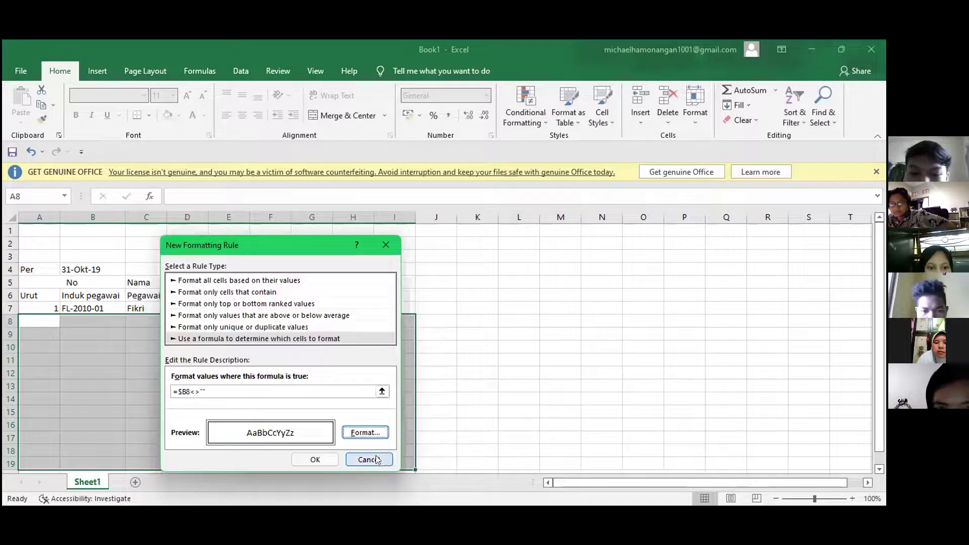
{"action": "left_click", "coordinate": [315, 459]}
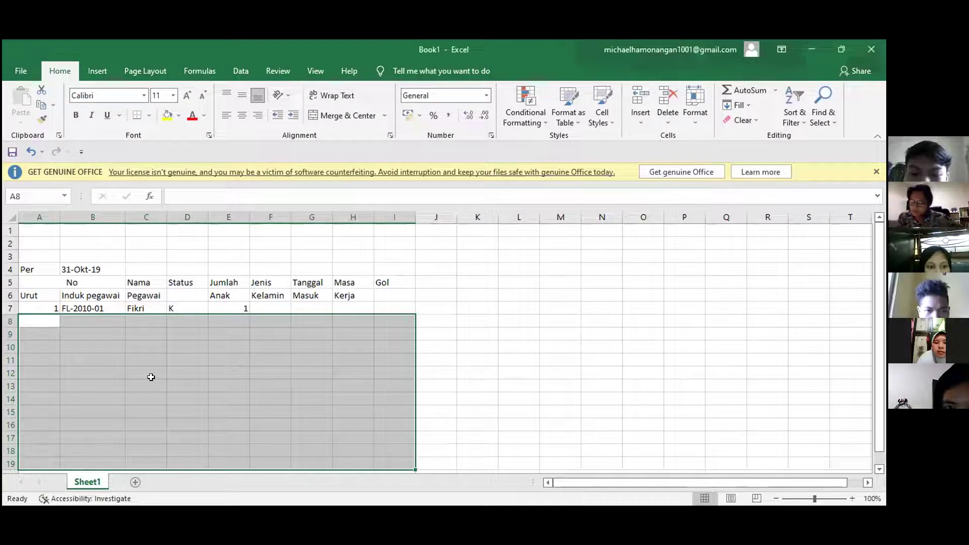
Test the border rule by entering 2 in cell B8, and clear that entry
{"action": "left_click", "coordinate": [37, 318]}
{"action": "key", "text": "Tab"}
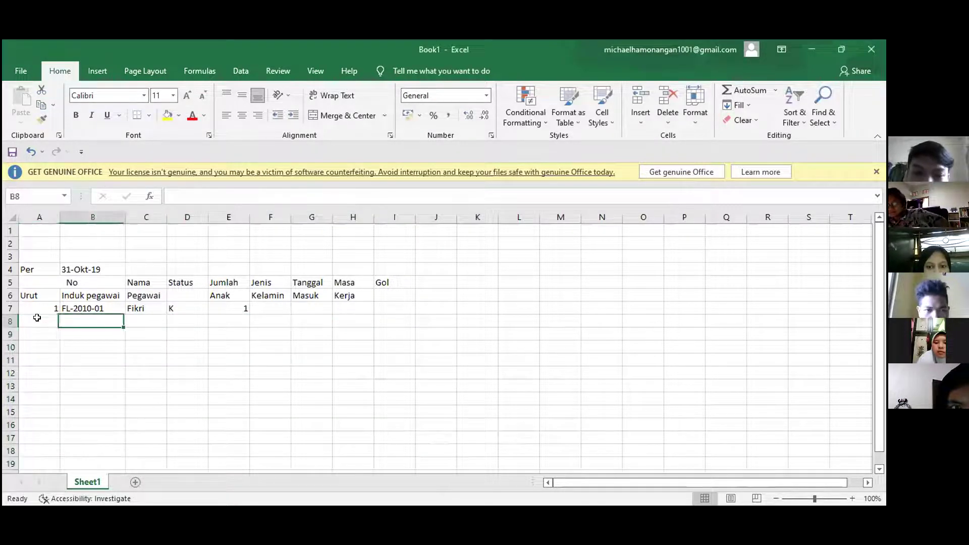
{"action": "type", "text": "2"}
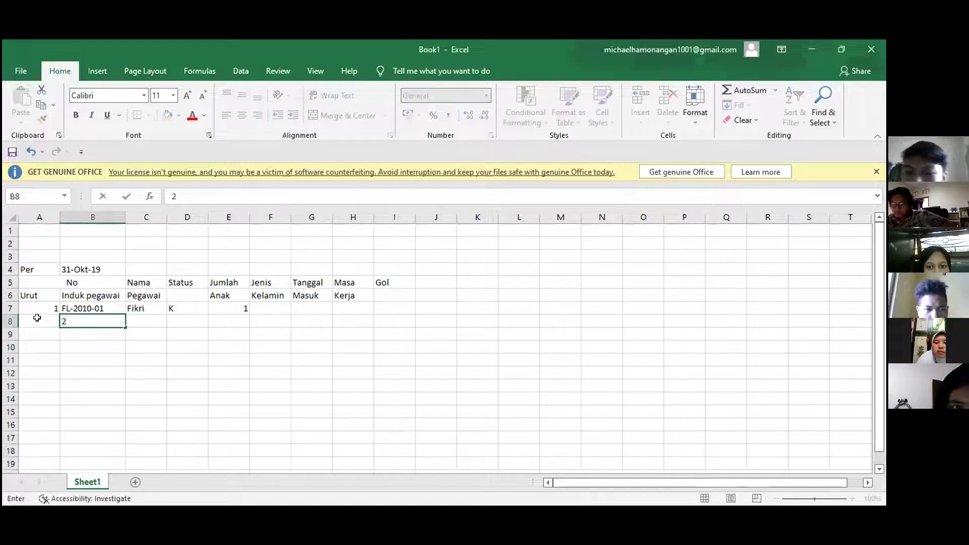
{"action": "key", "text": "Return"}
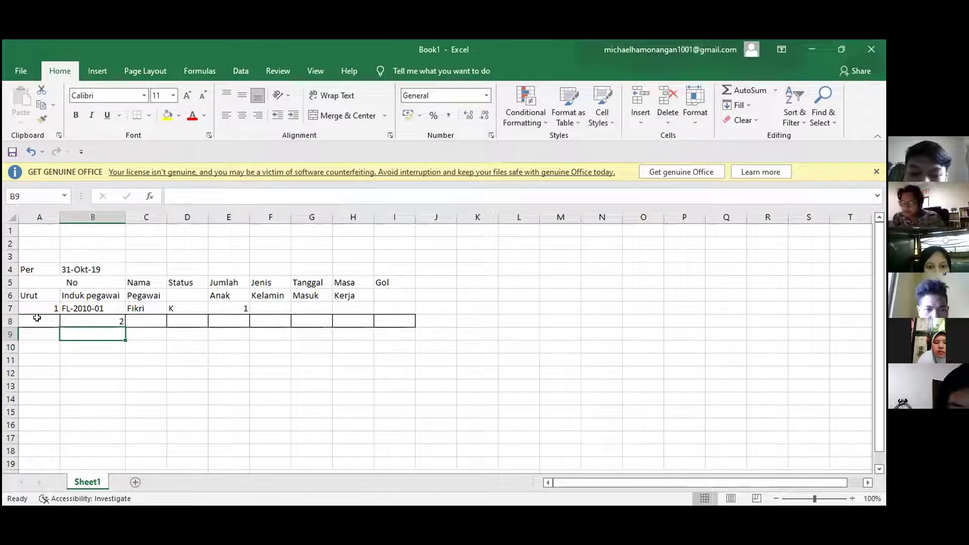
{"action": "key", "text": "Up"}
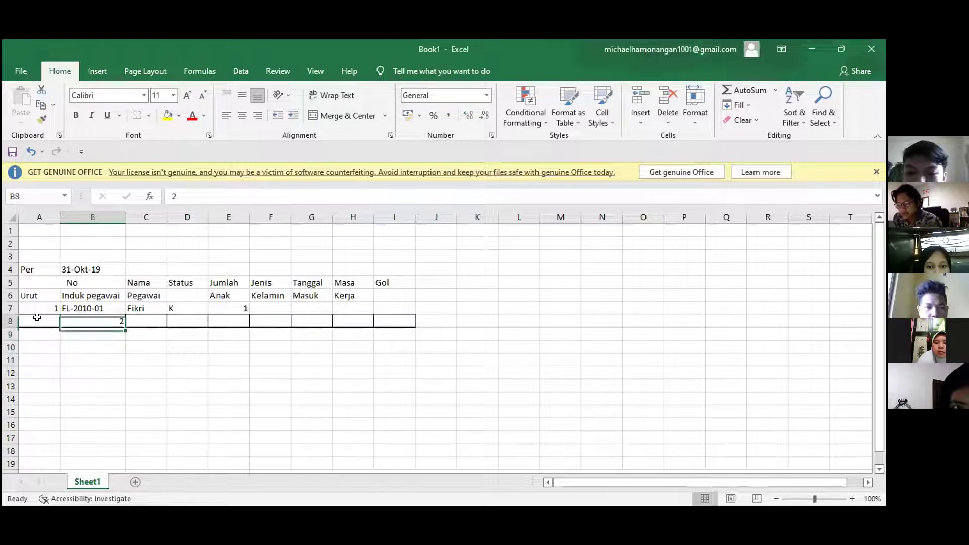
{"action": "key", "text": "BackSpace"}
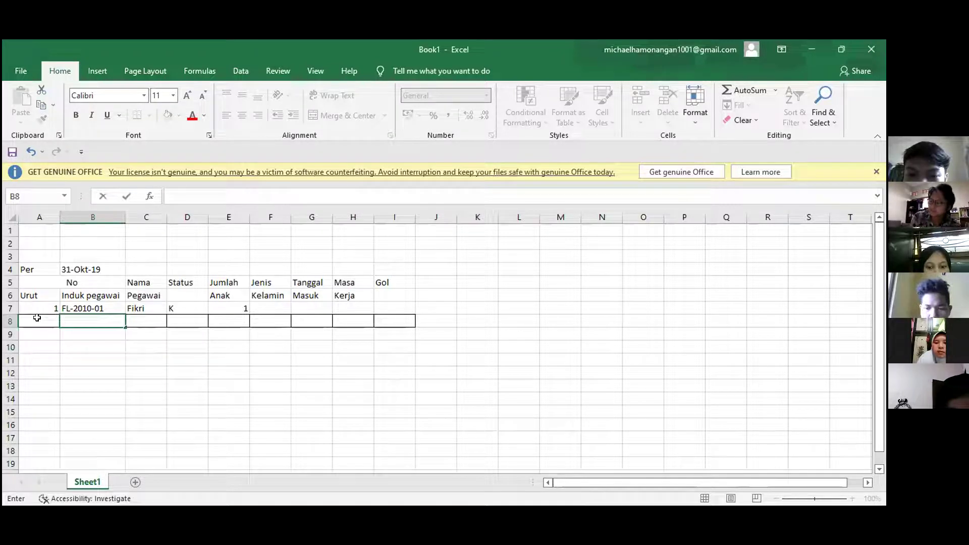
Select the header rows together with the first employee record, range A5:I7
{"action": "key", "text": "Up"}
{"action": "key", "text": "Up"}
{"action": "key", "text": "Up"}
{"action": "key", "text": "Up"}
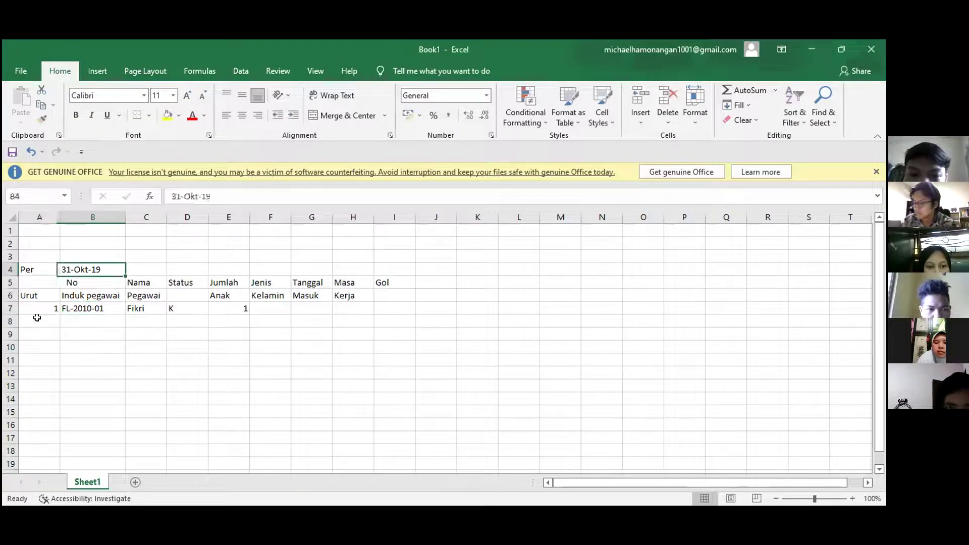
{"action": "key", "text": "Left"}
{"action": "key", "text": "Down"}
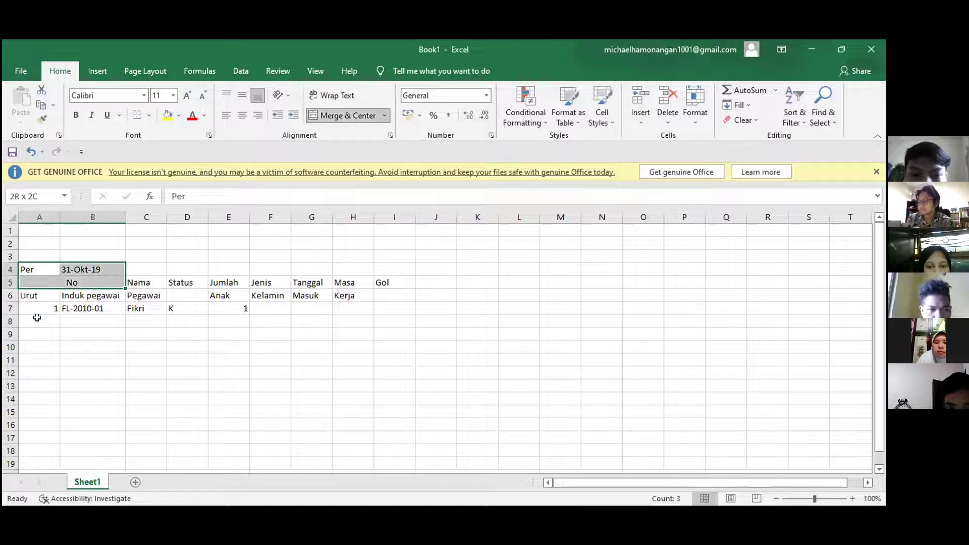
{"action": "key", "text": "shift+Right"}
{"action": "key", "text": "shift+Right"}
{"action": "key", "text": "shift+Right"}
{"action": "key", "text": "shift+Right"}
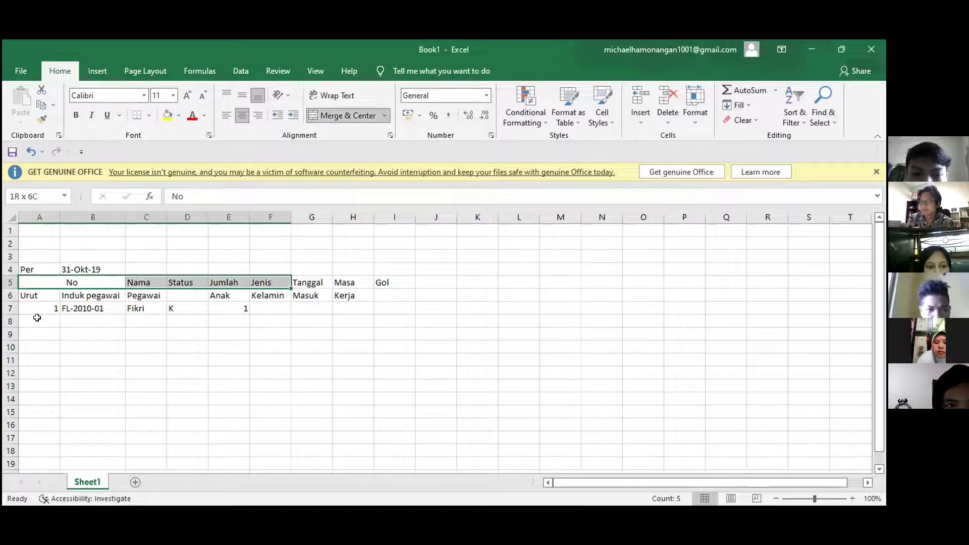
{"action": "key", "text": "shift+Down"}
{"action": "key", "text": "shift+Right"}
{"action": "key", "text": "shift+Right"}
{"action": "key", "text": "shift+Right"}
{"action": "key", "text": "shift+Down"}
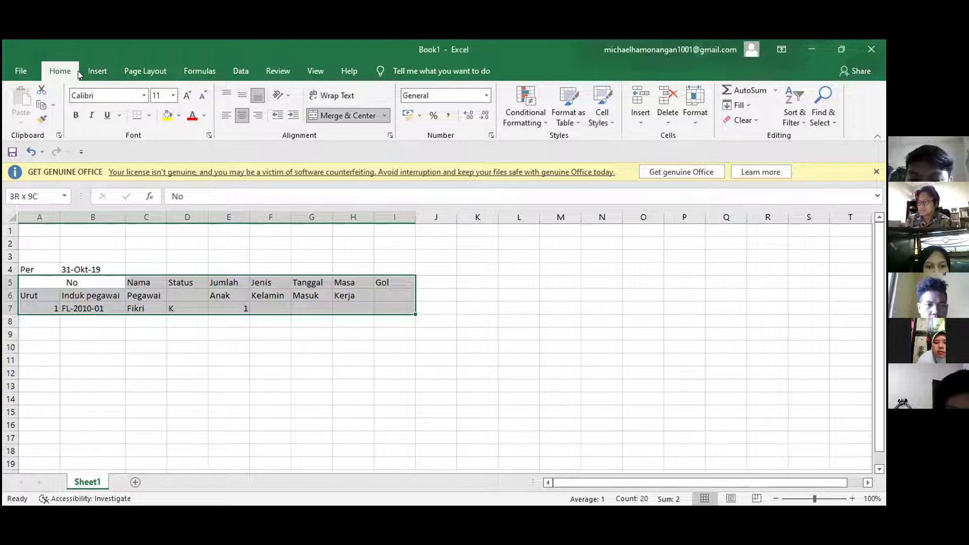
{"action": "left_click", "coordinate": [96, 69]}
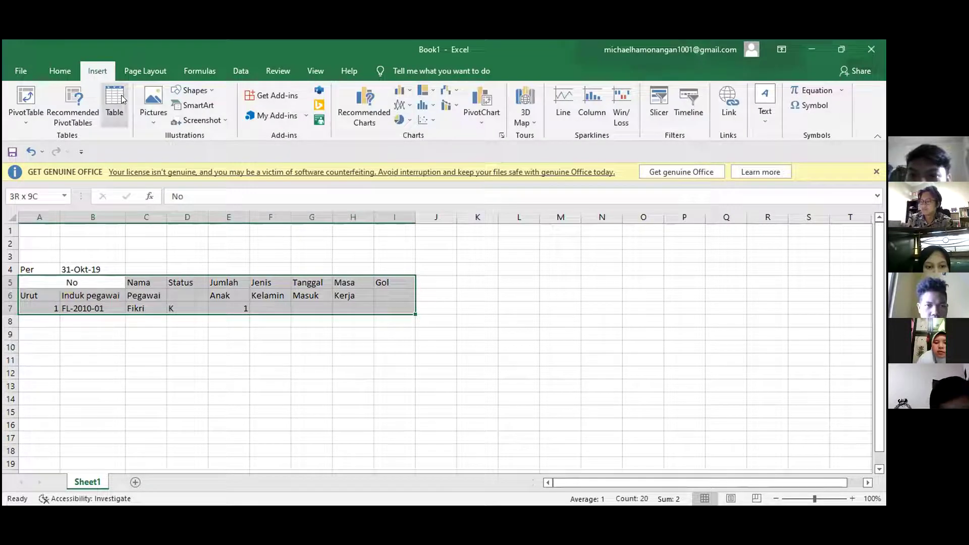
{"action": "key", "text": "ctrl+t"}
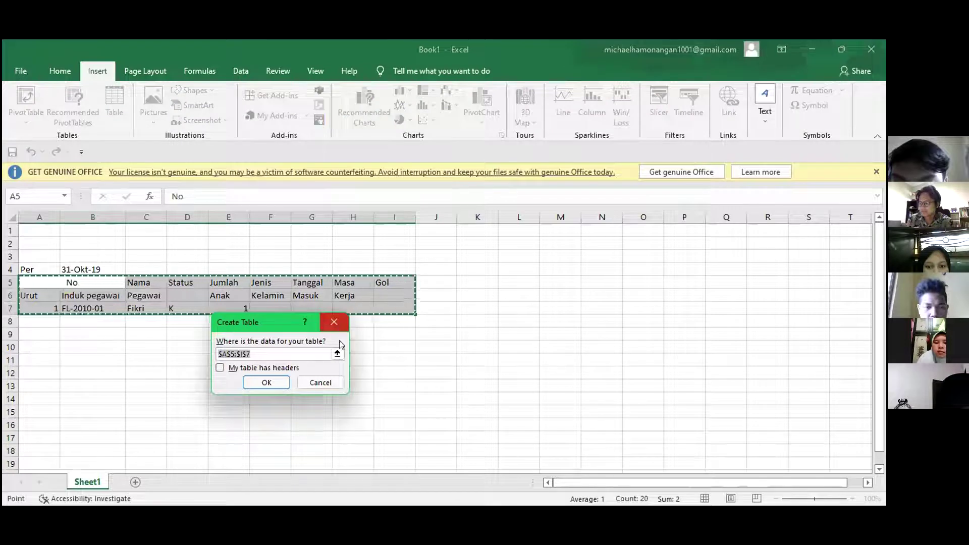
{"action": "left_click", "coordinate": [320, 382]}
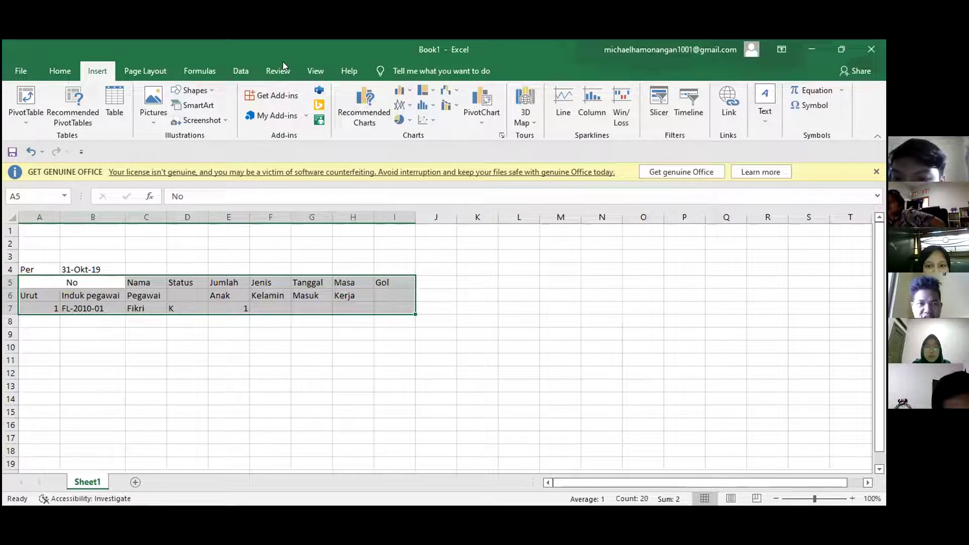
{"action": "left_click", "coordinate": [88, 97]}
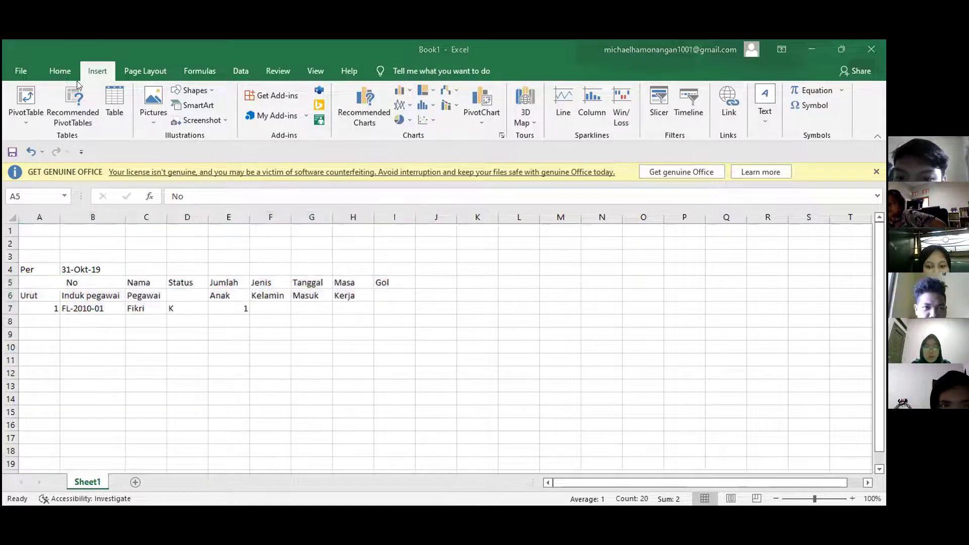
Apply Thick Outside Borders to A5:I7 and replace them with All Borders
{"action": "left_click", "coordinate": [59, 71]}
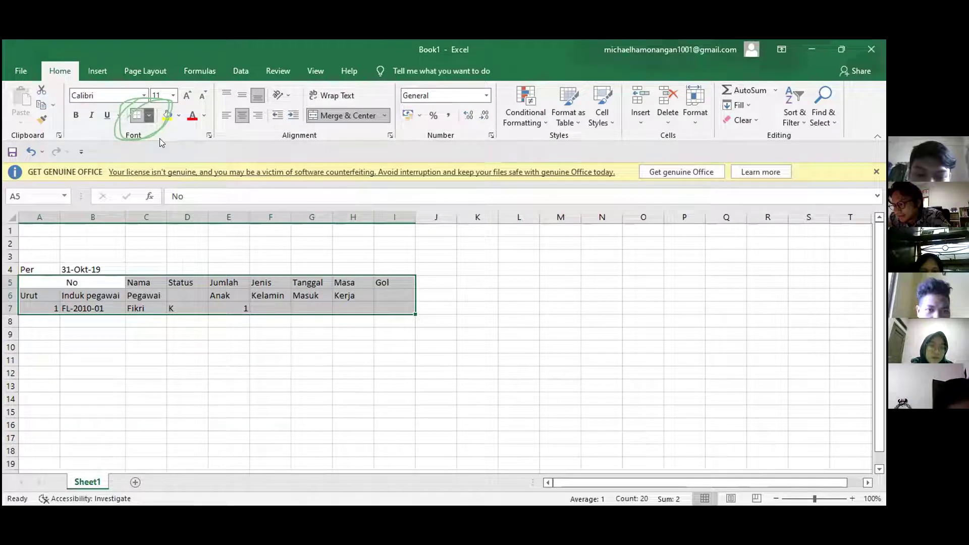
{"action": "left_click", "coordinate": [149, 117]}
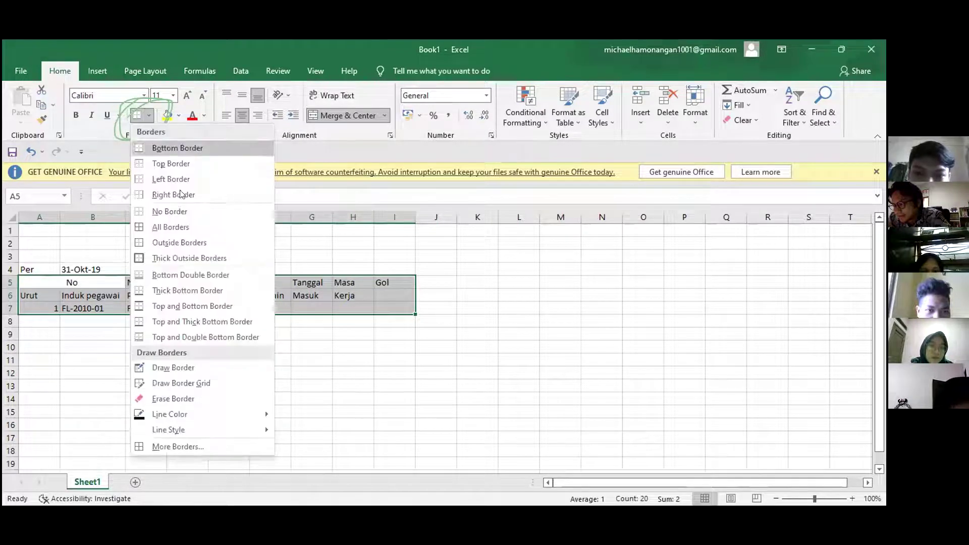
{"action": "left_click", "coordinate": [199, 260]}
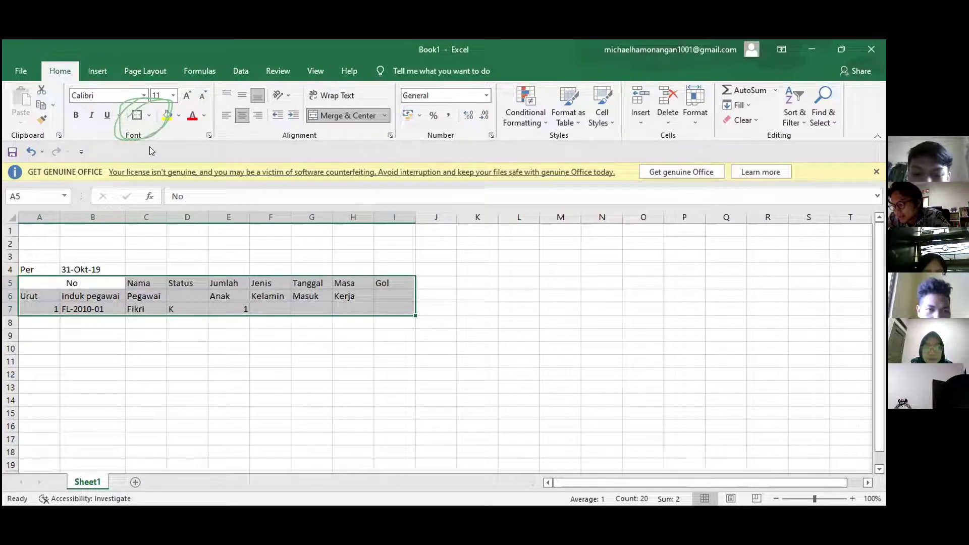
{"action": "left_click", "coordinate": [150, 115]}
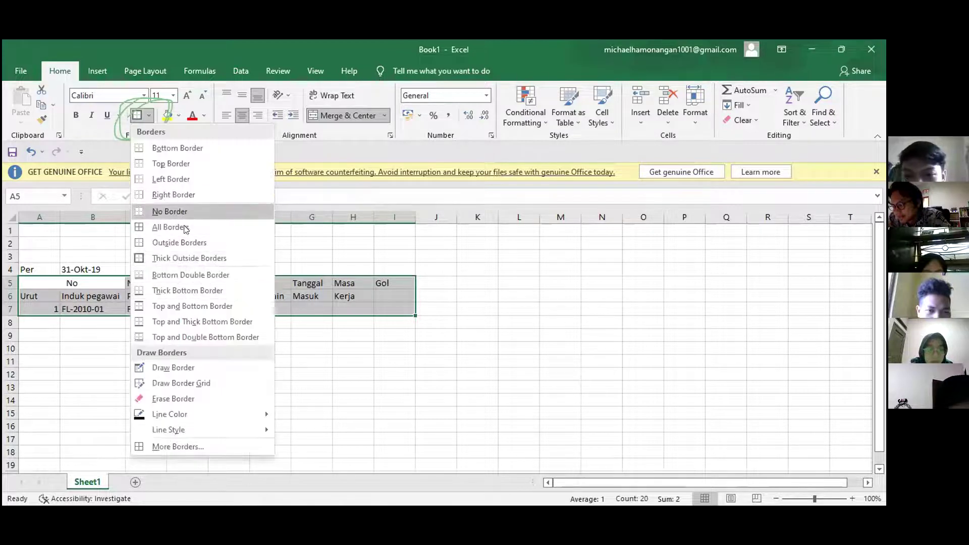
{"action": "left_click", "coordinate": [186, 227]}
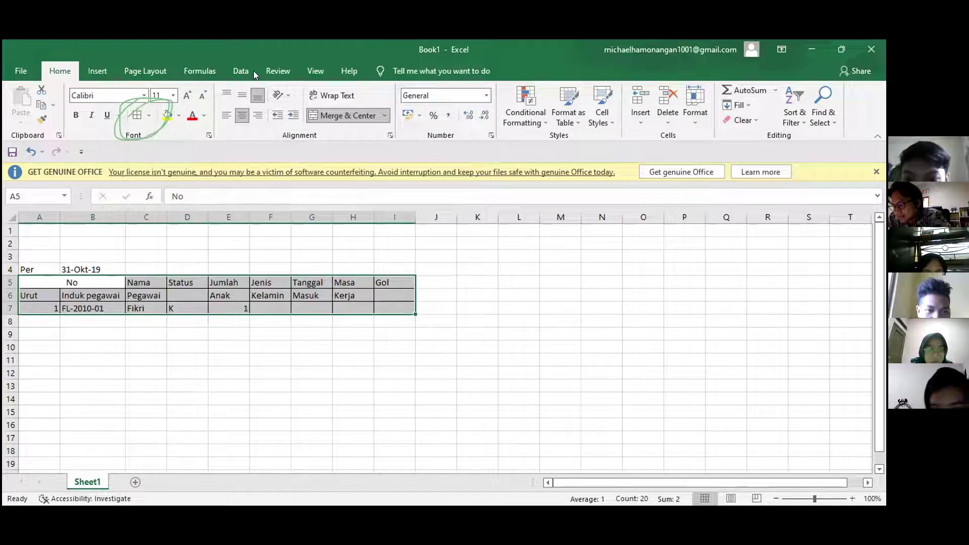
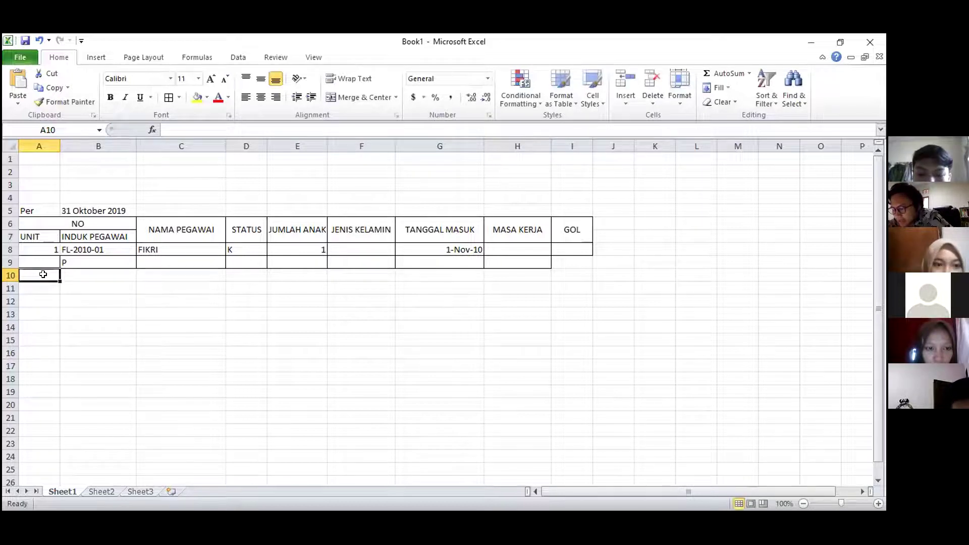
{"action": "left_click", "coordinate": [523, 260]}
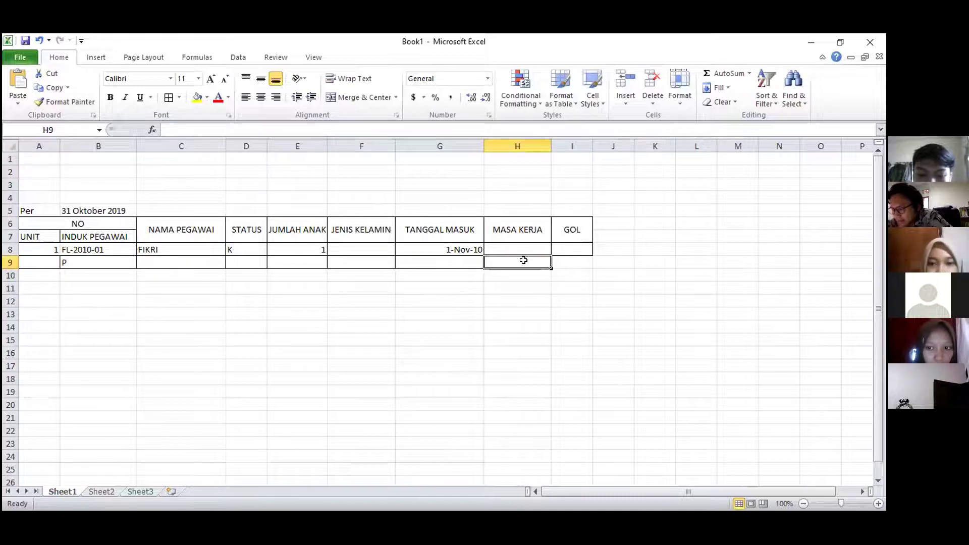
{"action": "right_click", "coordinate": [527, 263]}
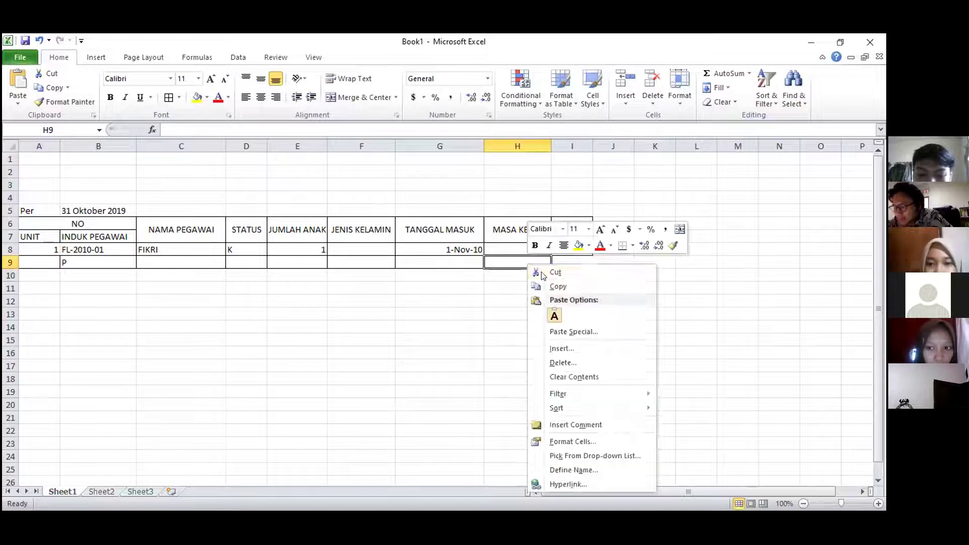
{"action": "left_click", "coordinate": [30, 261]}
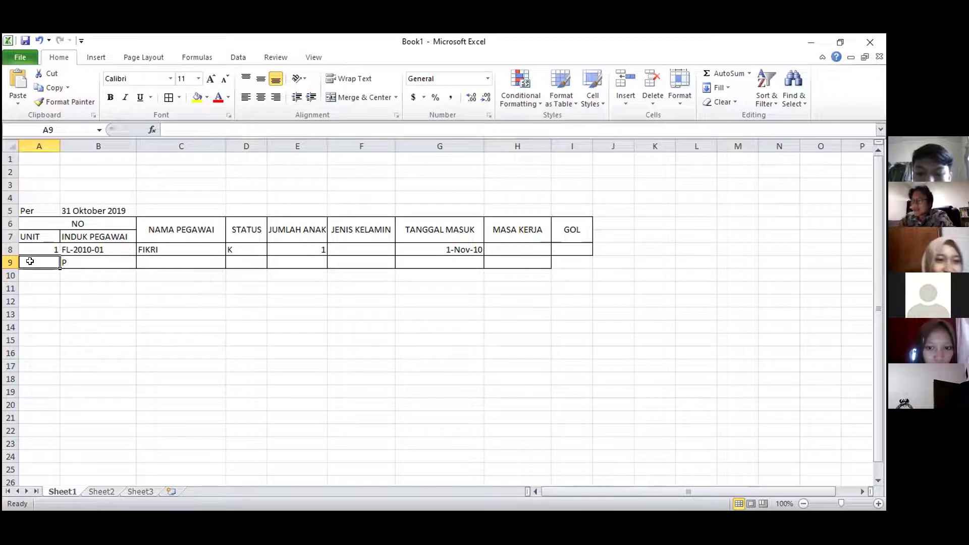
{"action": "right_click", "coordinate": [34, 265]}
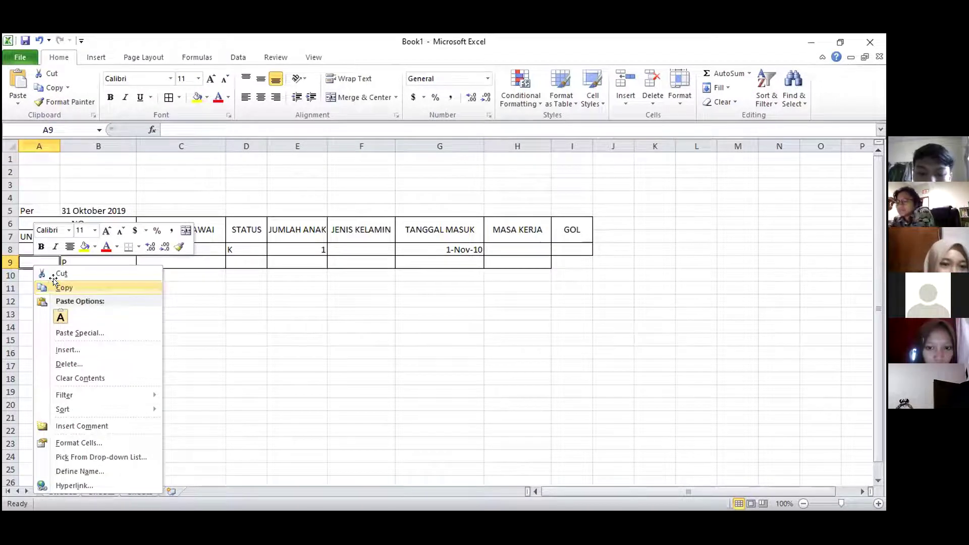
{"action": "left_click", "coordinate": [53, 284]}
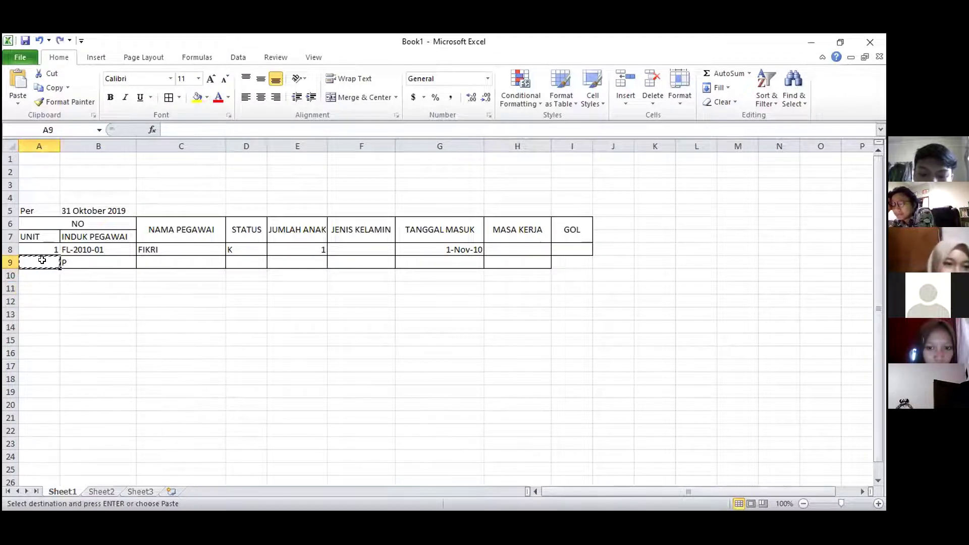
Begin an IF formula in cell A9 that checks whether B9 differs from another value, =IF(B9<>
{"action": "left_click", "coordinate": [180, 131]}
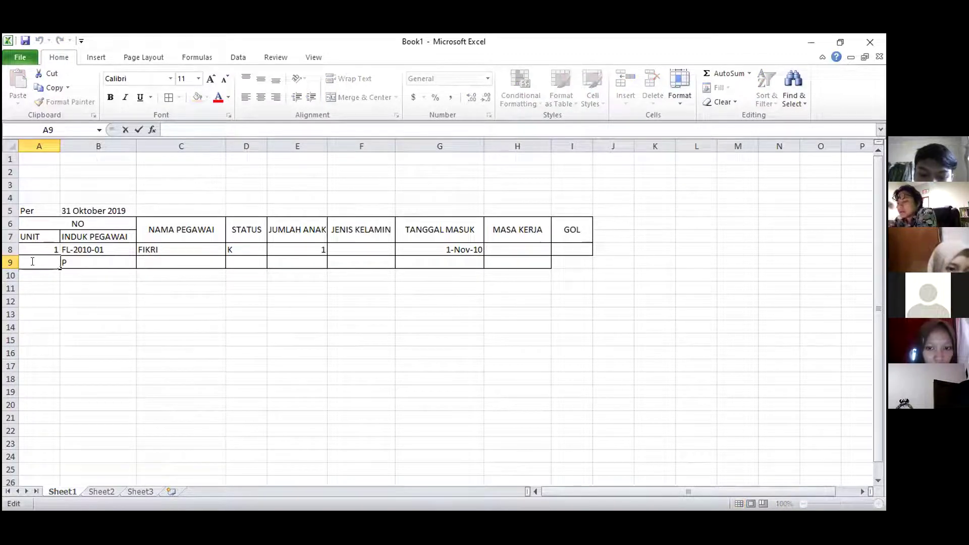
{"action": "type", "text": "="}
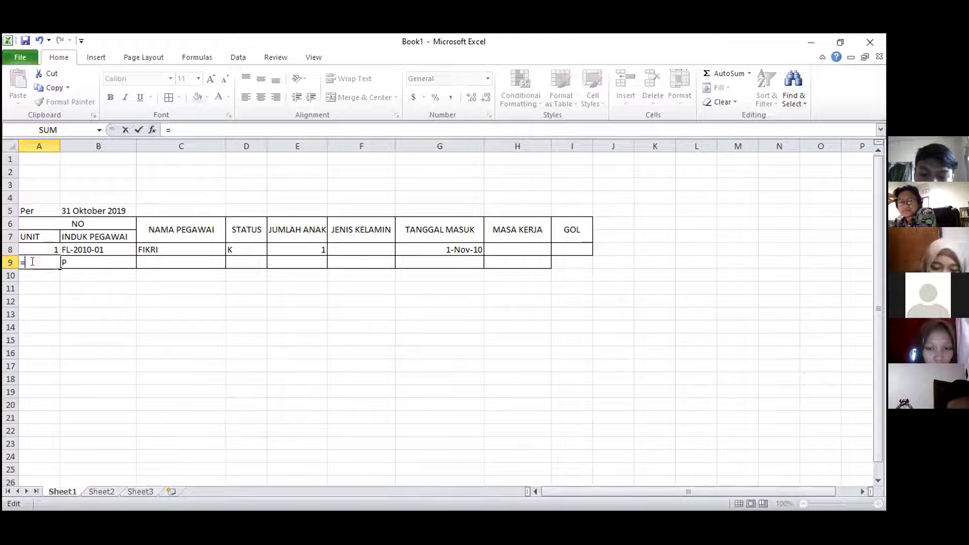
{"action": "type", "text": "IF"}
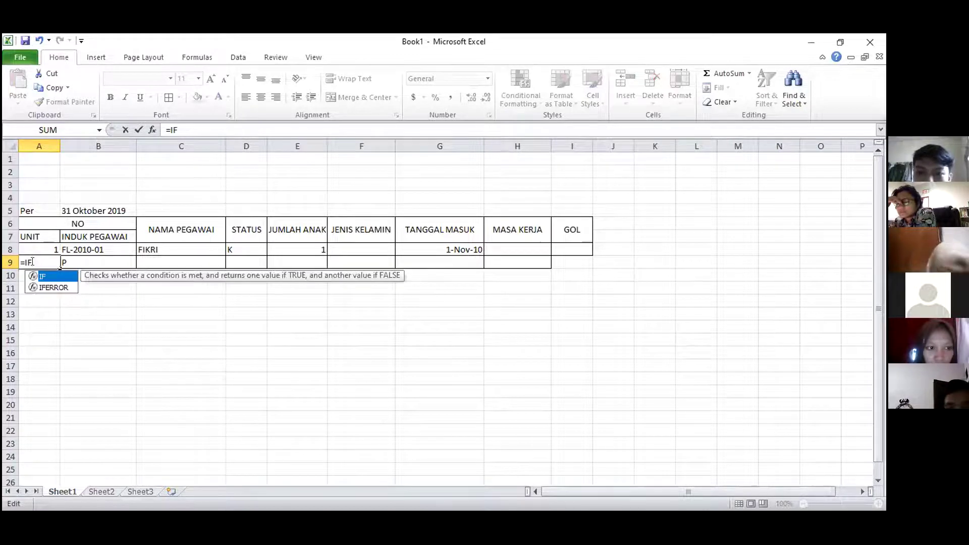
{"action": "type", "text": "("}
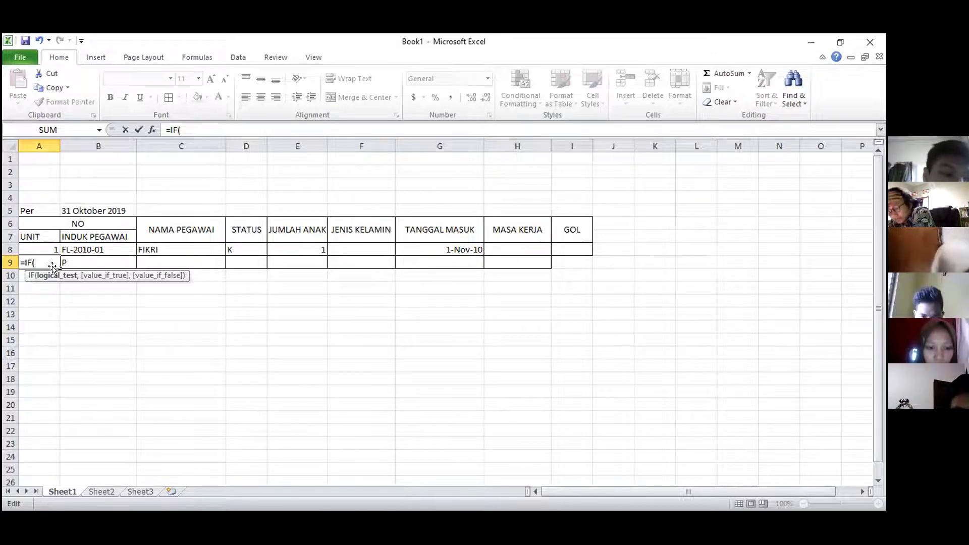
{"action": "type", "text": "A"}
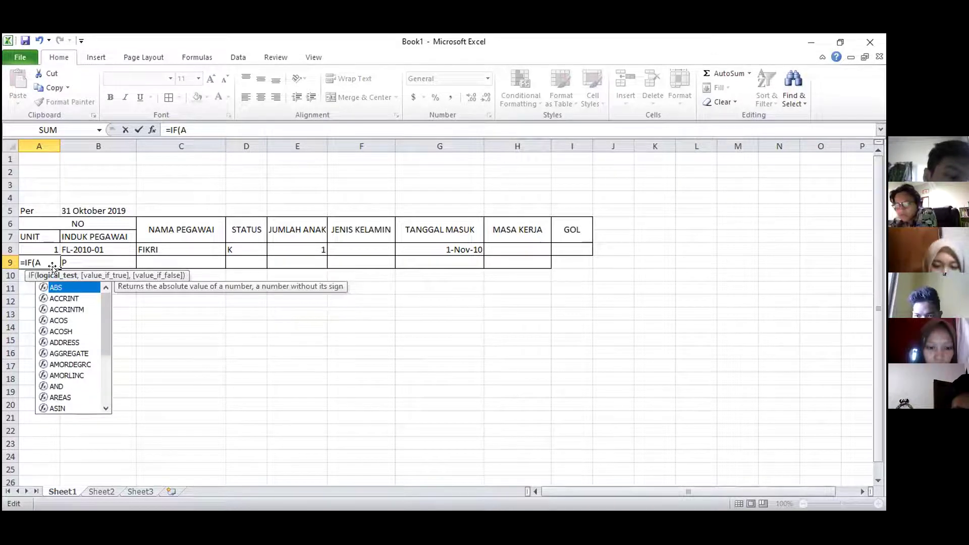
{"action": "key", "text": "BackSpace"}
{"action": "type", "text": "B8"}
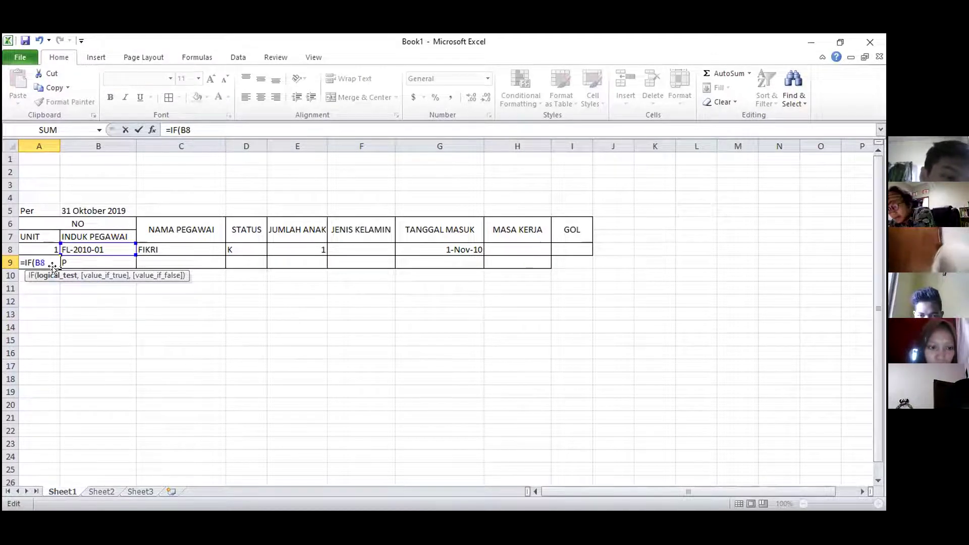
{"action": "type", "text": "<>"}
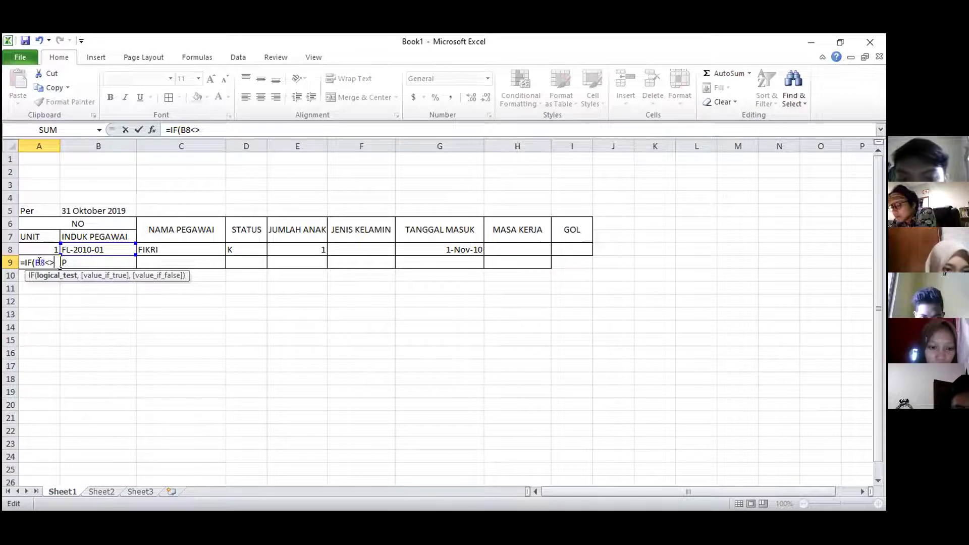
{"action": "left_click", "coordinate": [41, 262]}
{"action": "key", "text": "BackSpace"}
{"action": "type", "text": "9"}
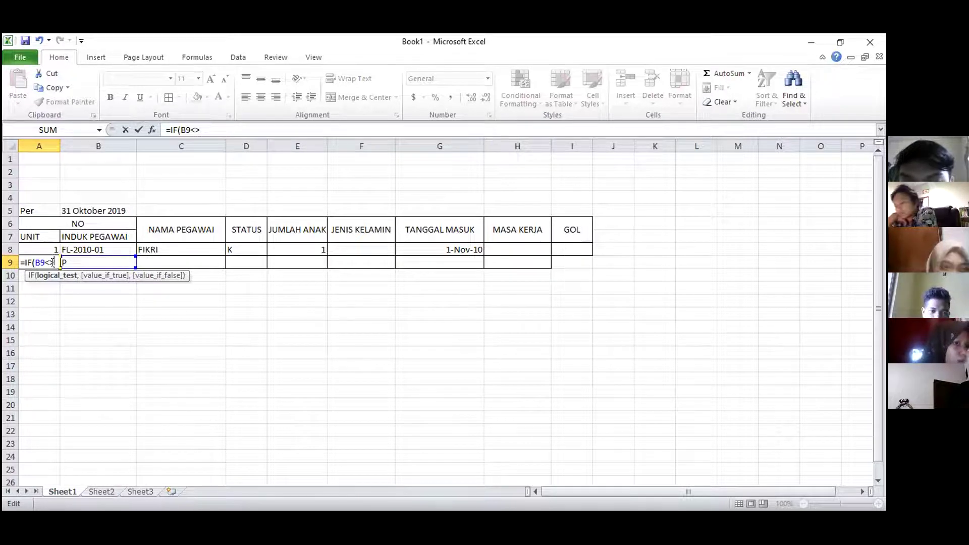
Try to complete the A9 formula as =IF(B9<>"";A7+1
{"action": "type", "text": "\""}
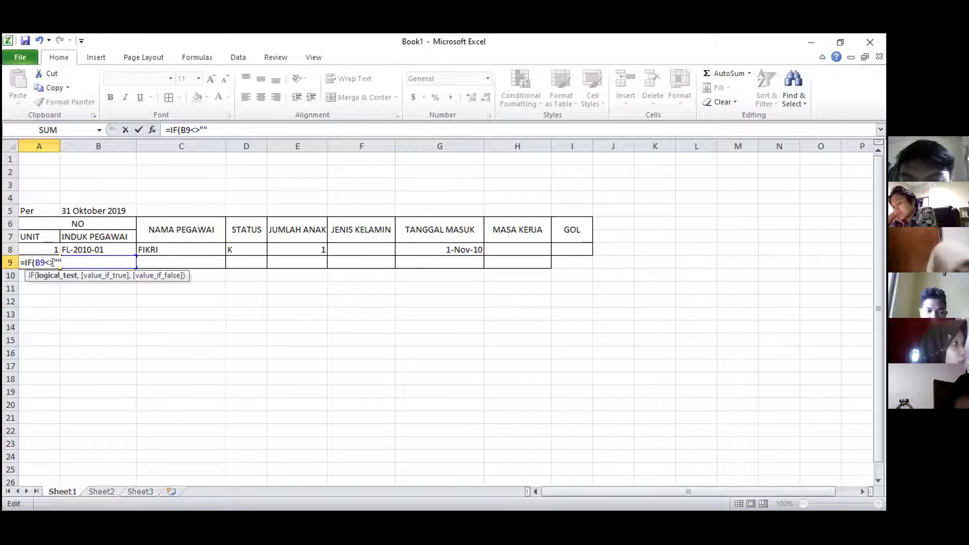
{"action": "type", "text": ";"}
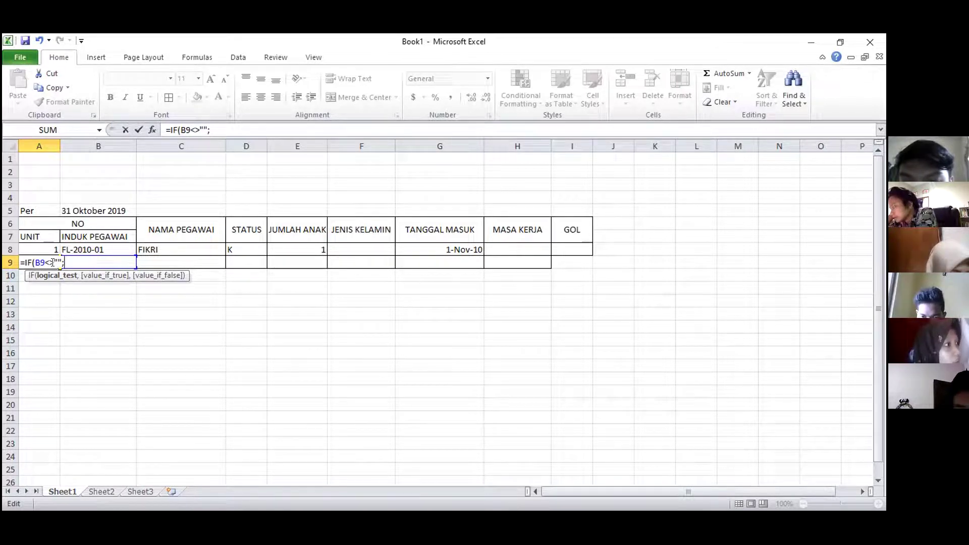
{"action": "type", "text": "A7"}
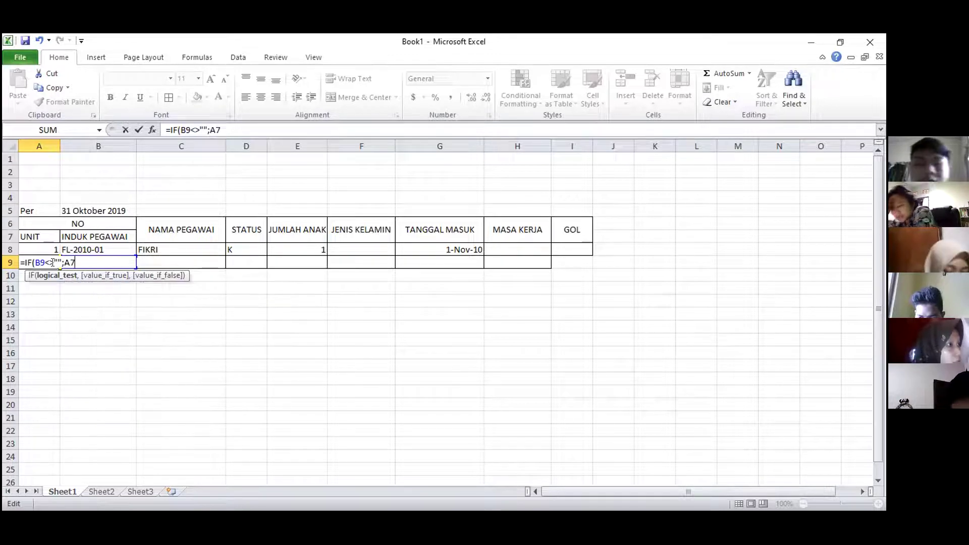
{"action": "type", "text": "+"}
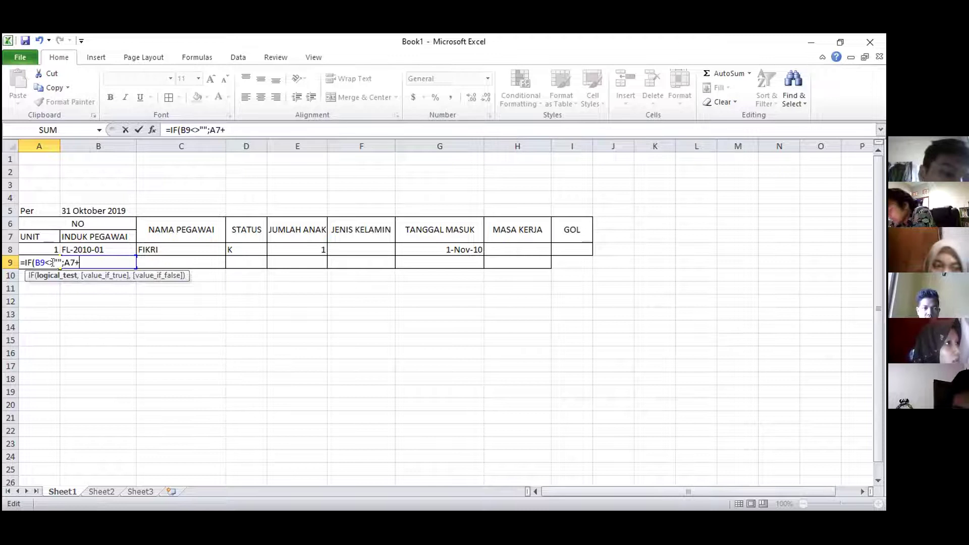
{"action": "type", "text": "1"}
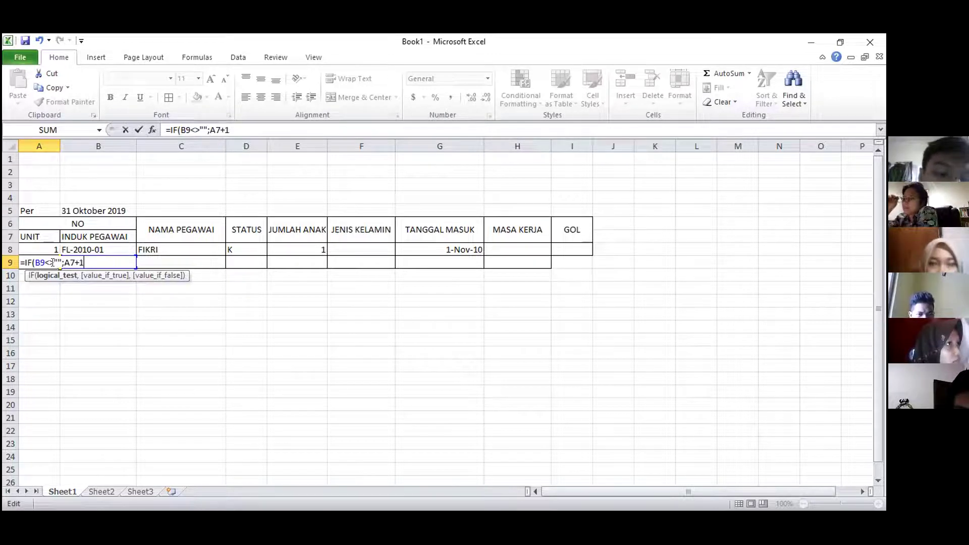
{"action": "key", "text": "Return"}
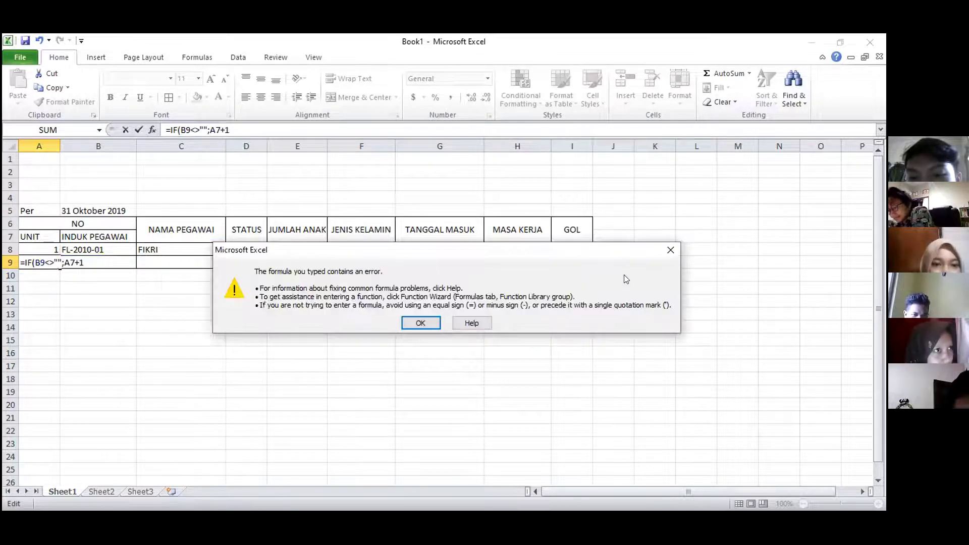
{"action": "key", "text": "Return"}
{"action": "left_click", "coordinate": [22, 194]}
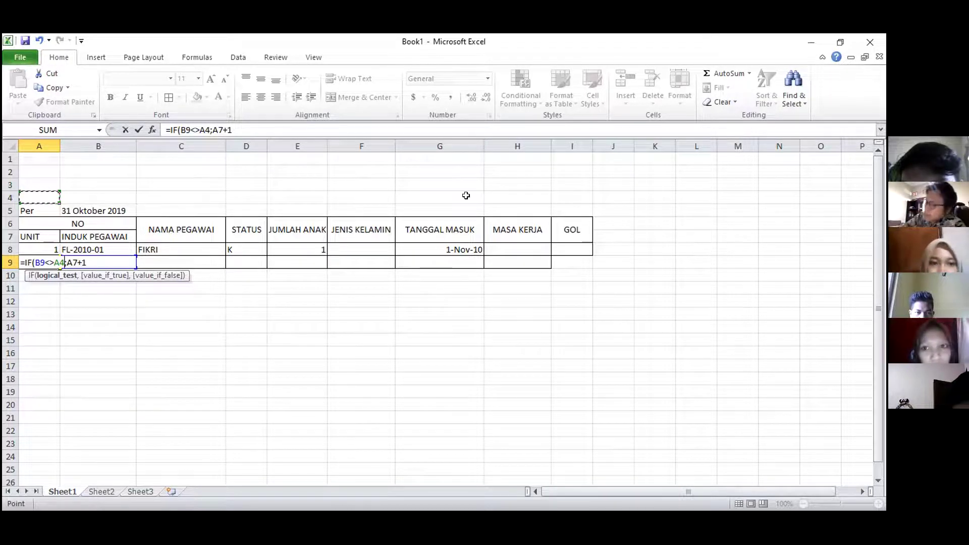
{"action": "left_click", "coordinate": [539, 197], "text": "shift"}
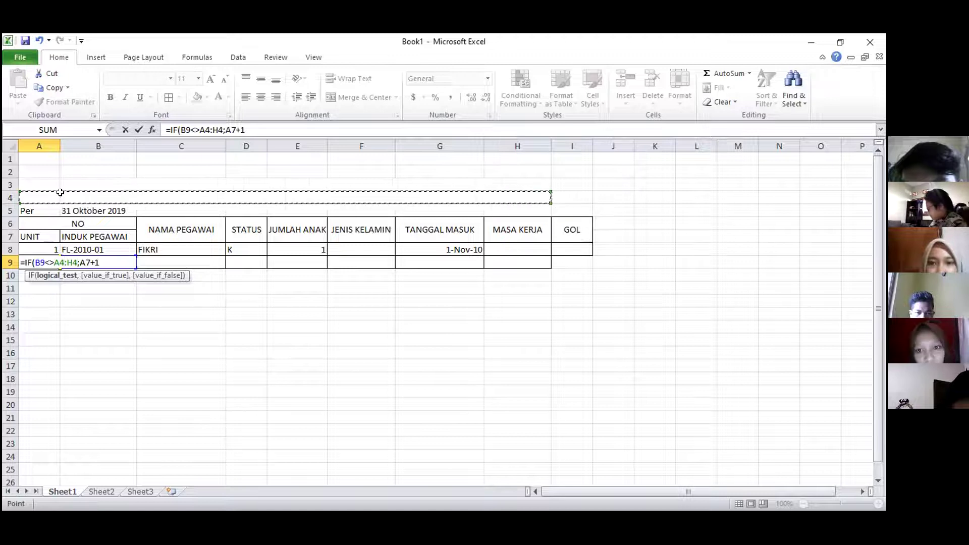
{"action": "left_click", "coordinate": [9, 194]}
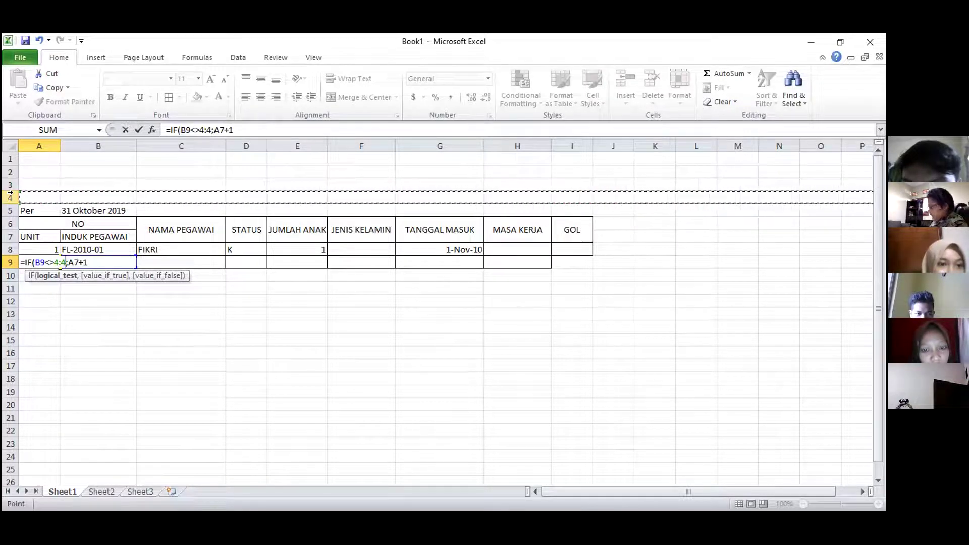
{"action": "left_click", "coordinate": [107, 261]}
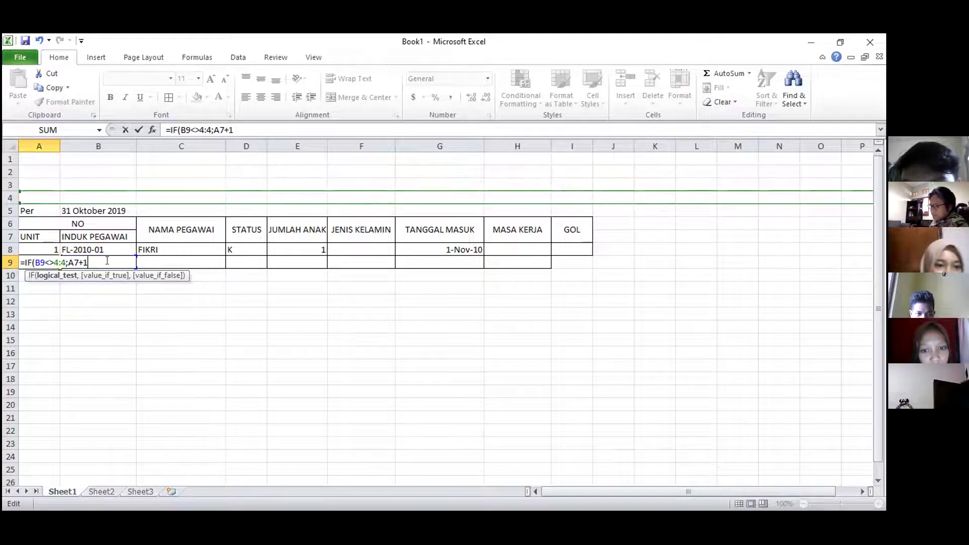
{"action": "key", "text": "Escape"}
{"action": "key", "text": "F2"}
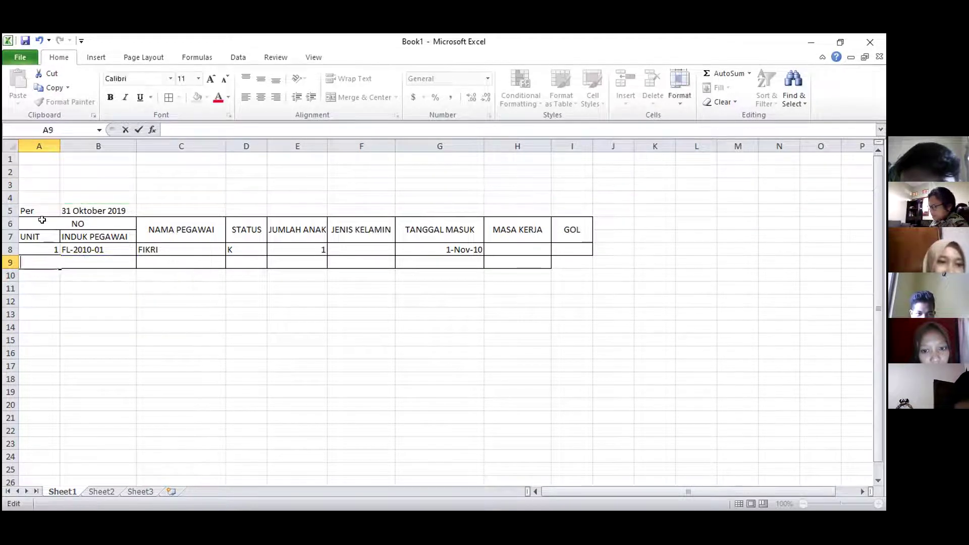
Delete the empty row 4 above the table's date line
{"action": "left_click", "coordinate": [9, 193]}
{"action": "right_click", "coordinate": [13, 196]}
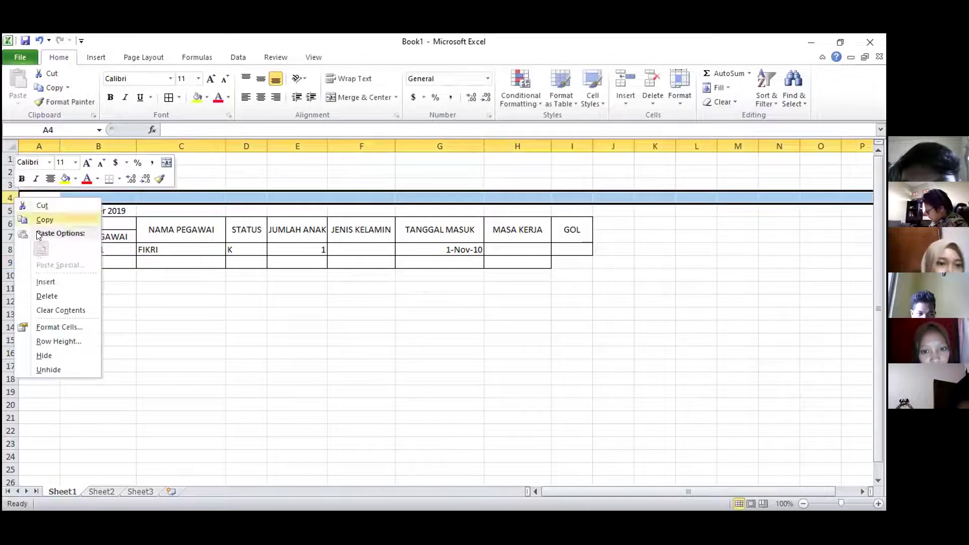
{"action": "left_click", "coordinate": [46, 294]}
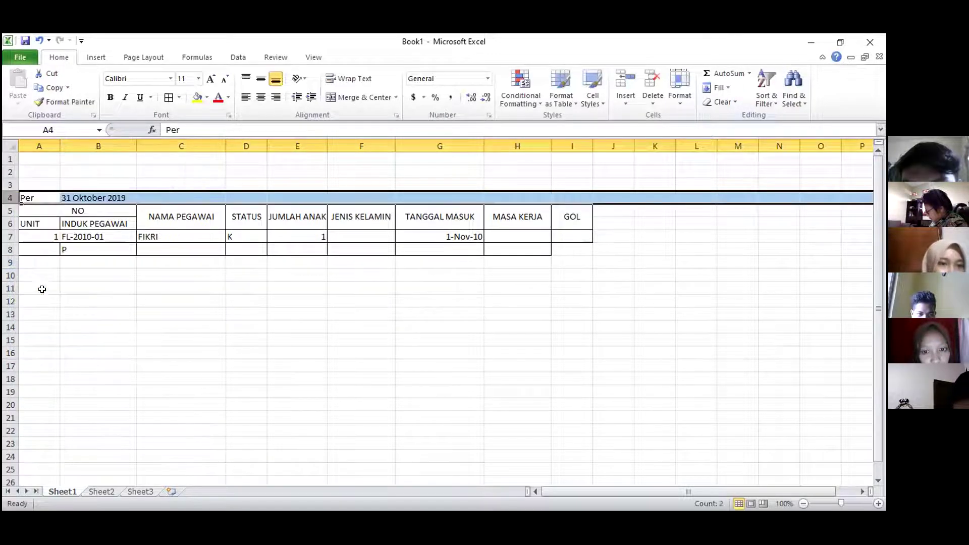
{"action": "left_click", "coordinate": [39, 259]}
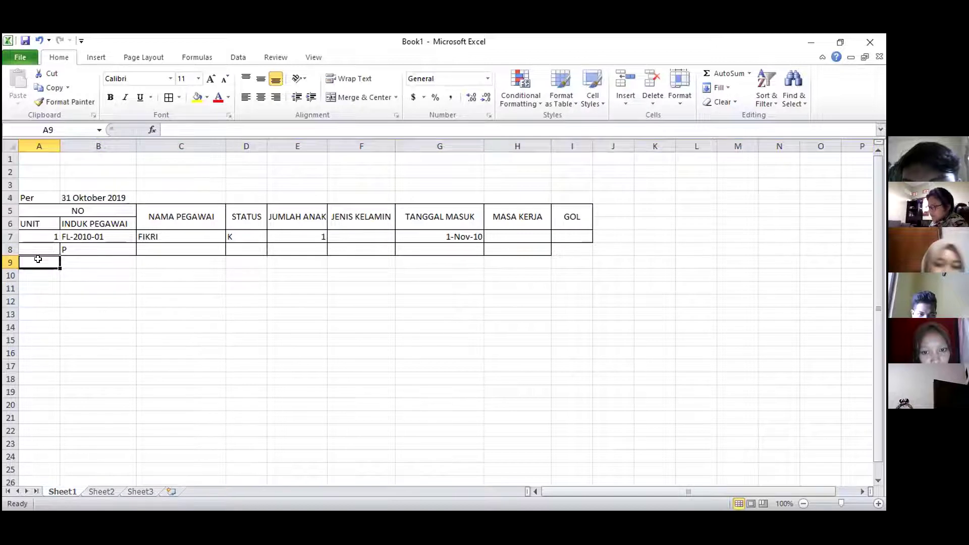
{"action": "type", "text": "="}
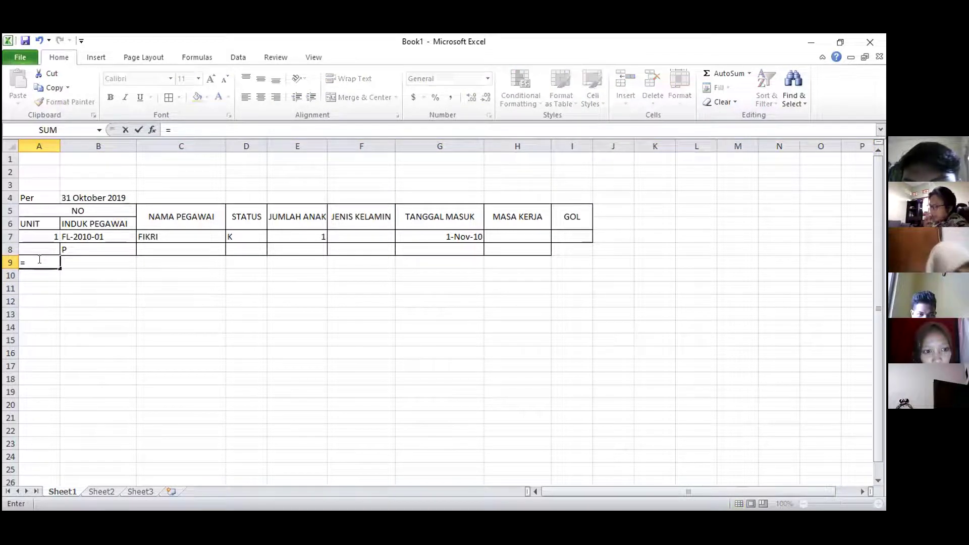
{"action": "type", "text": "IF"}
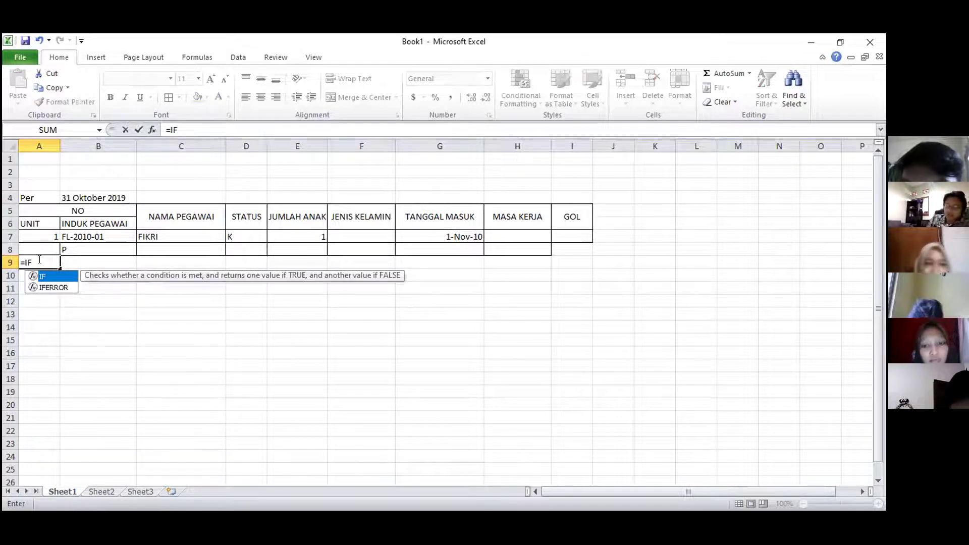
{"action": "key", "text": "BackSpace"}
{"action": "key", "text": "BackSpace"}
{"action": "key", "text": "BackSpace"}
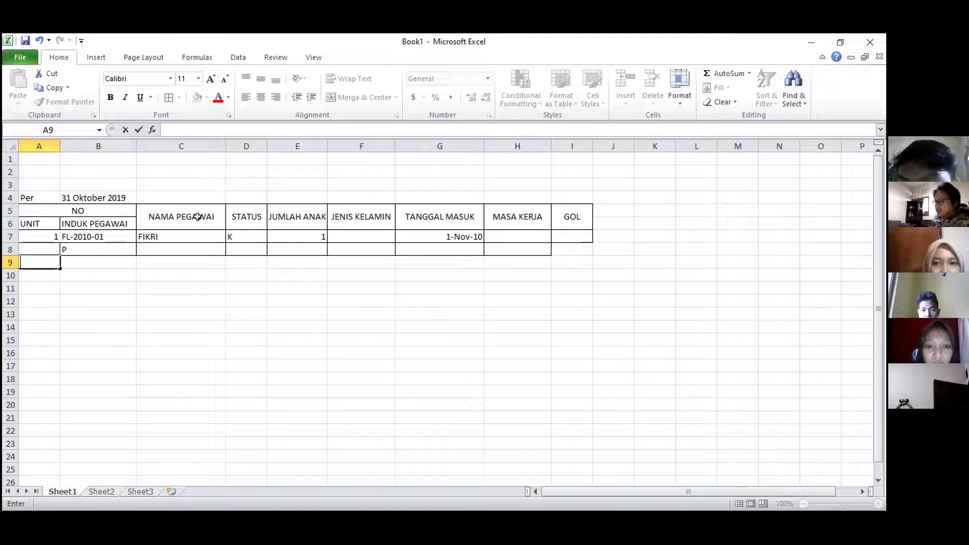
Test the automatic border rule by entering P in cell B9
{"action": "left_click", "coordinate": [79, 252]}
{"action": "left_click", "coordinate": [80, 260]}
{"action": "type", "text": "P\\"}
{"action": "key", "text": "BackSpace"}
{"action": "key", "text": "Return"}
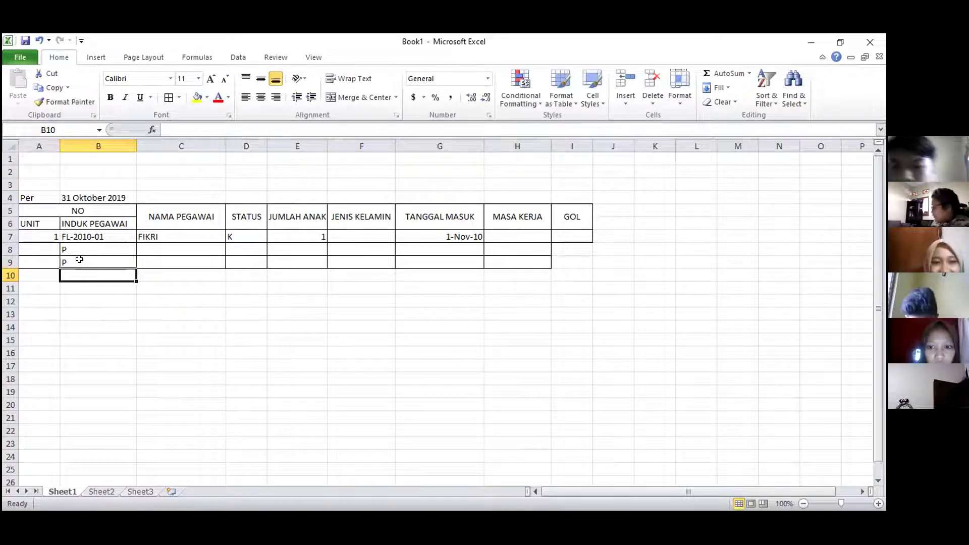
Clear the test entries from cells B9 and B8
{"action": "left_click", "coordinate": [79, 260]}
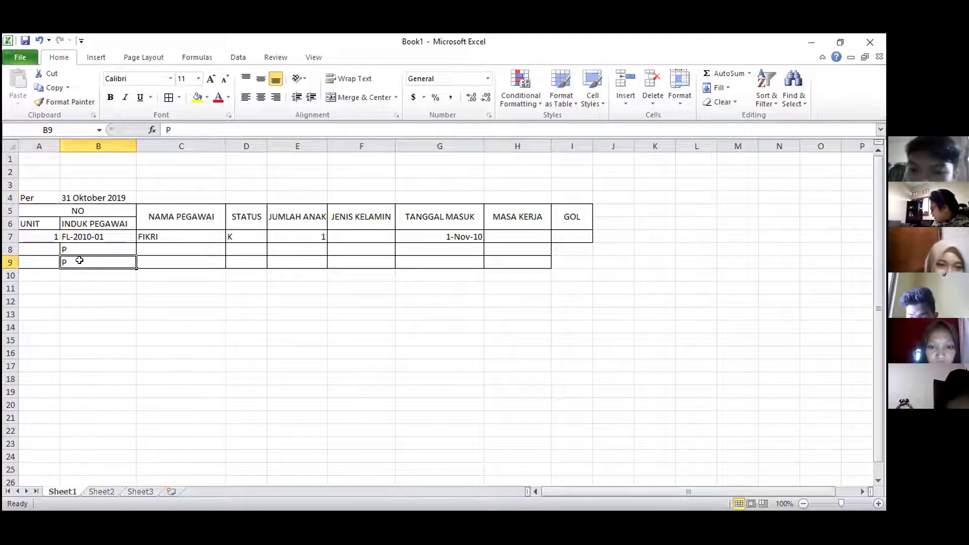
{"action": "key", "text": "BackSpace"}
{"action": "key", "text": "Up"}
{"action": "key", "text": "BackSpace"}
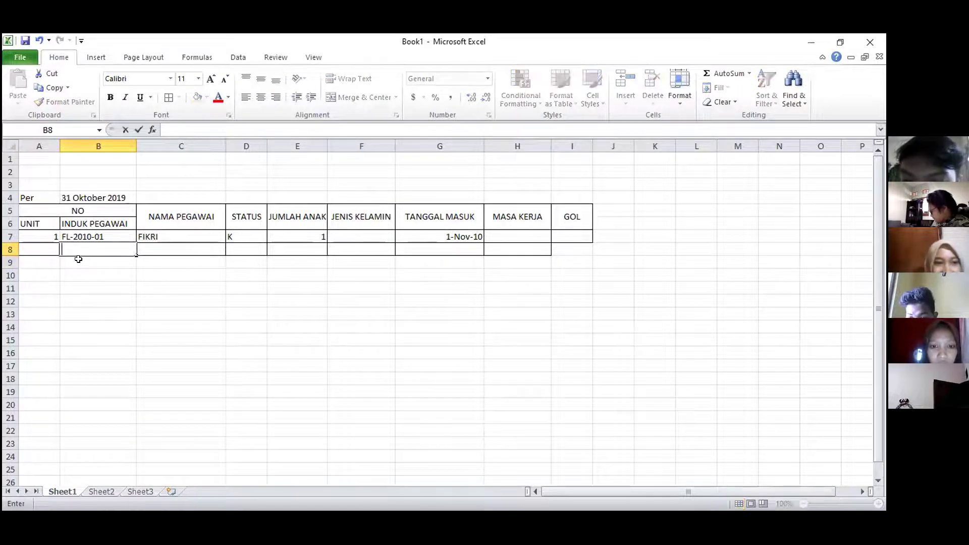
Set up a formula-based conditional formatting rule for range A8:I26 with the condition =$B8<>""
{"action": "left_click", "coordinate": [31, 246]}
{"action": "left_click_drag", "start_coordinate": [31, 246], "coordinate": [569, 444]}
{"action": "left_click", "coordinate": [542, 98]}
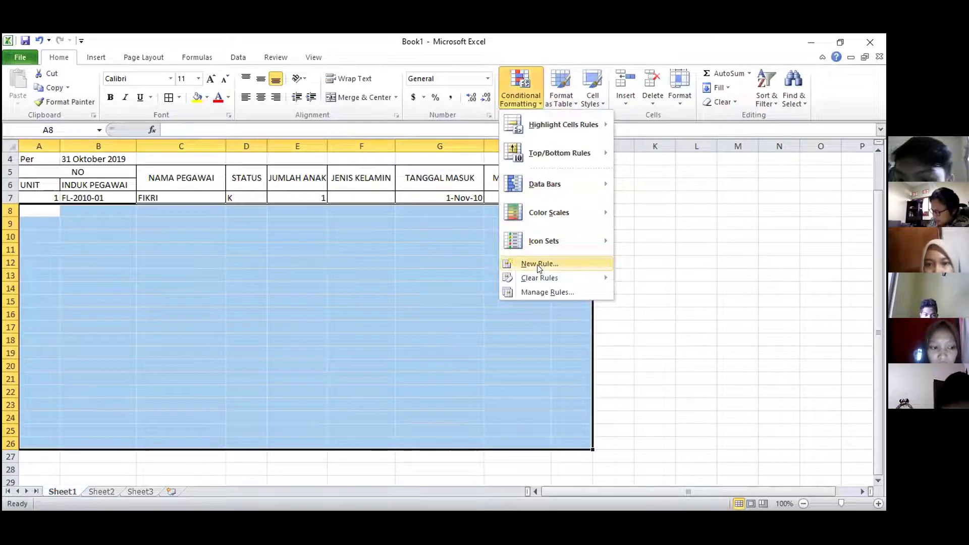
{"action": "left_click", "coordinate": [539, 264]}
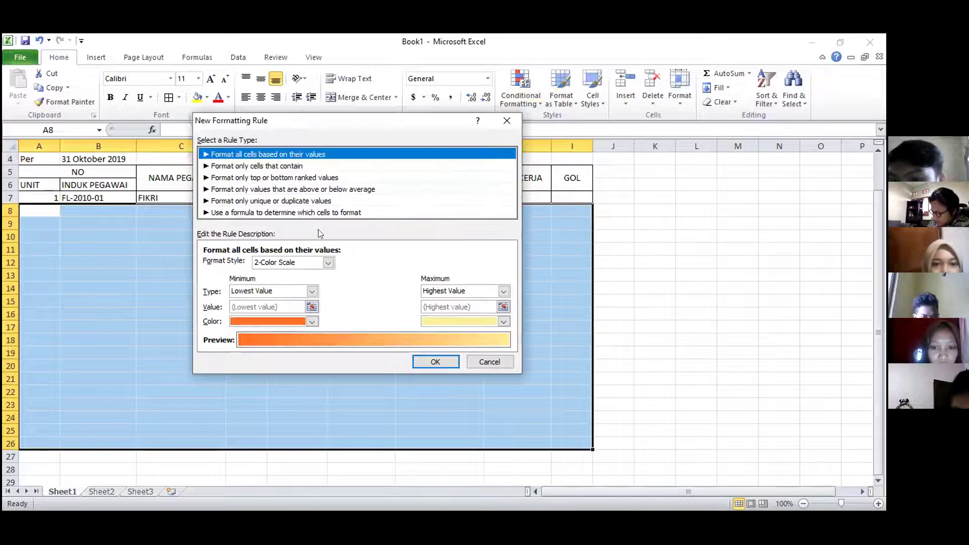
{"action": "key", "text": "End"}
{"action": "left_click", "coordinate": [334, 262]}
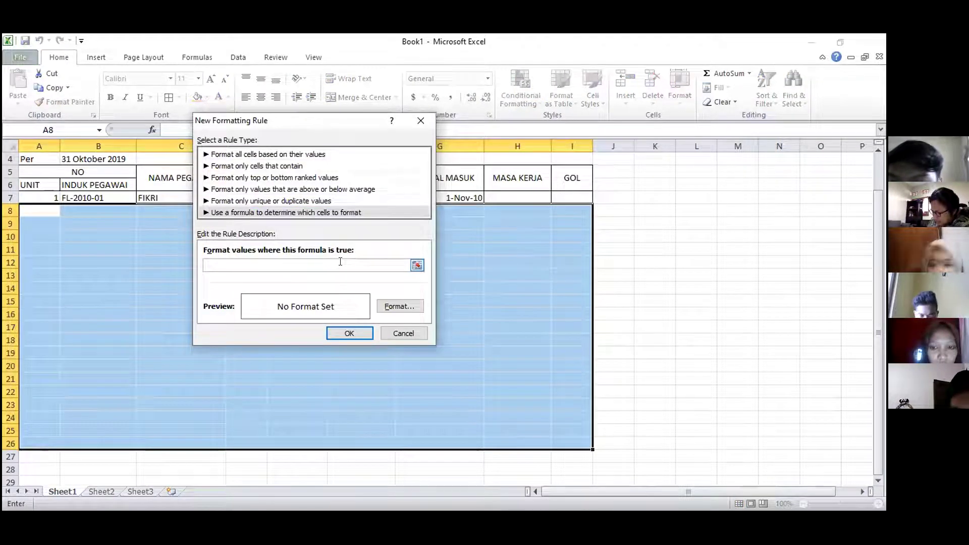
{"action": "type", "text": "="}
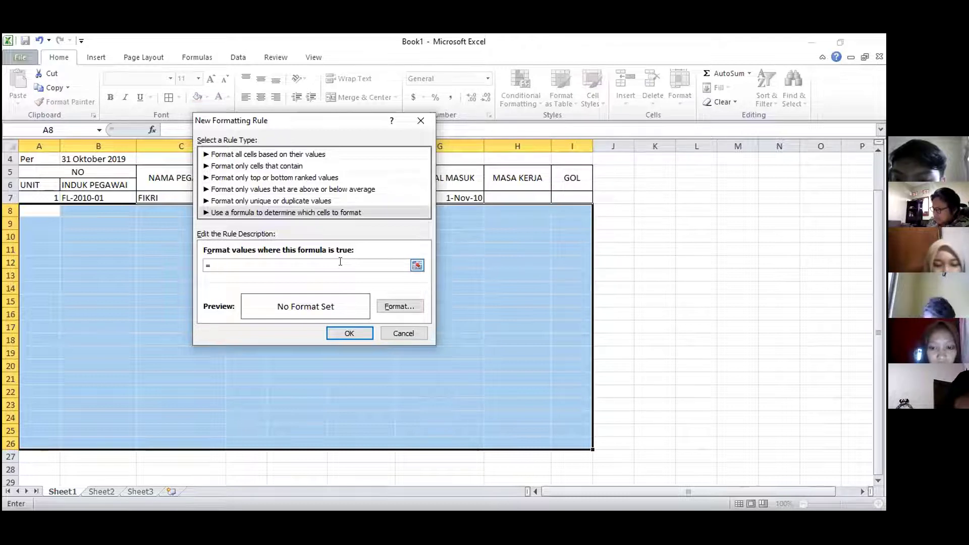
{"action": "type", "text": "$B"}
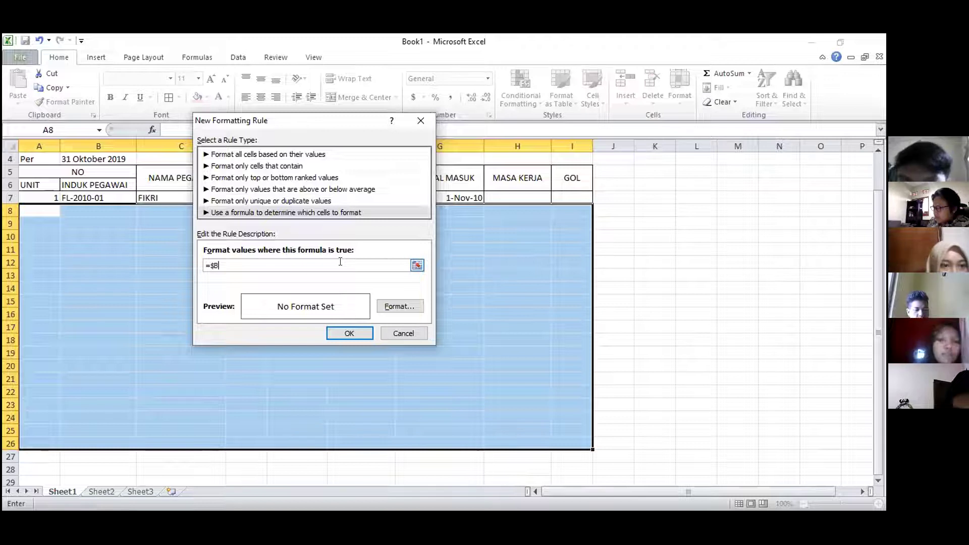
{"action": "type", "text": "8"}
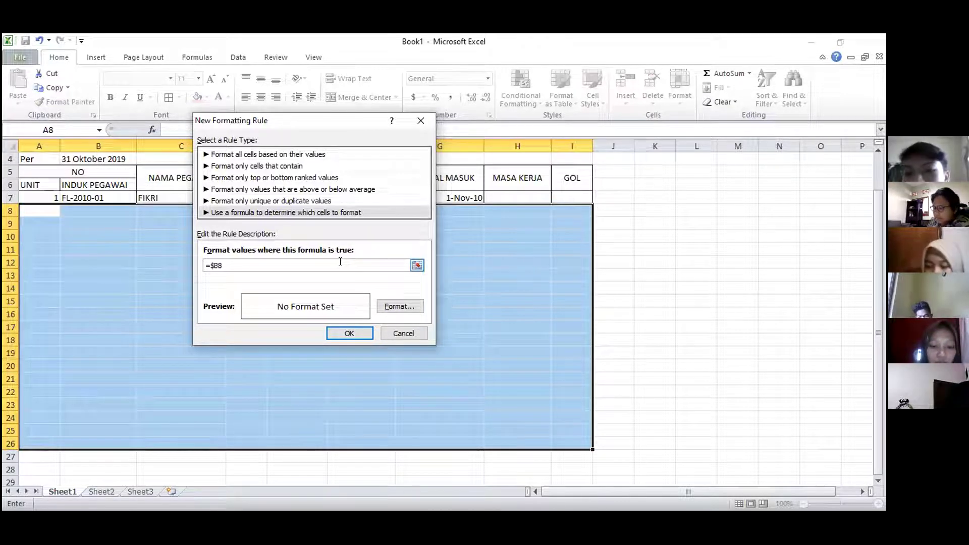
{"action": "type", "text": "<>"}
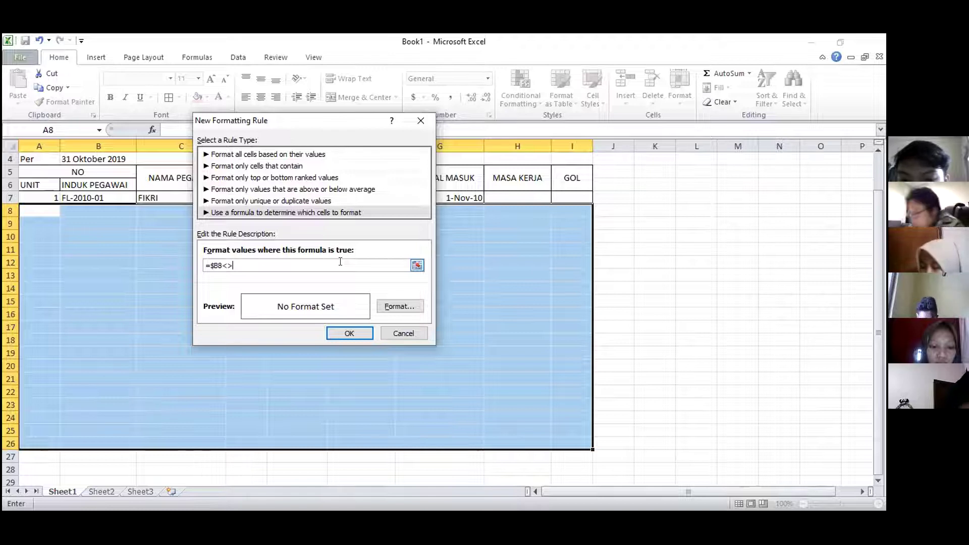
{"action": "type", "text": "\"\""}
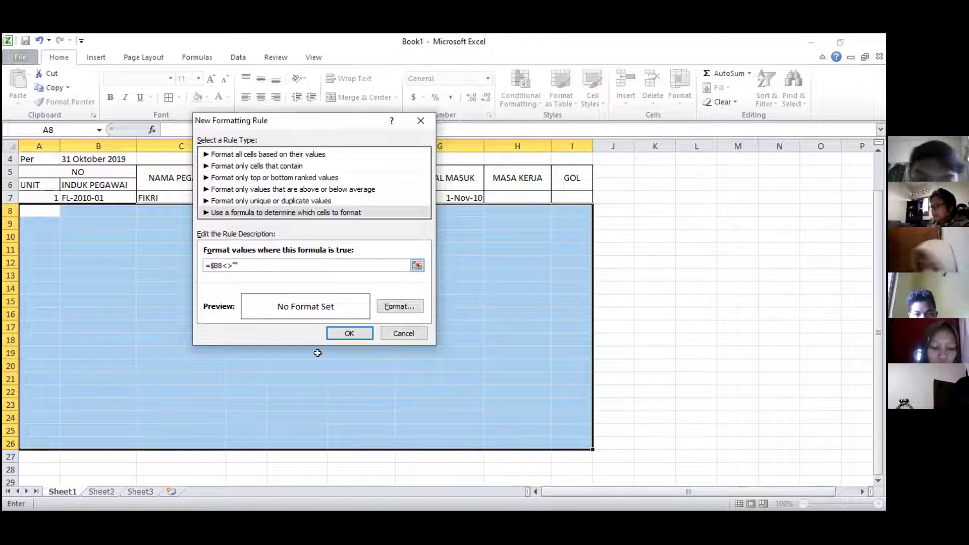
Give the new formatting rule an Outline border format
{"action": "left_click", "coordinate": [394, 306]}
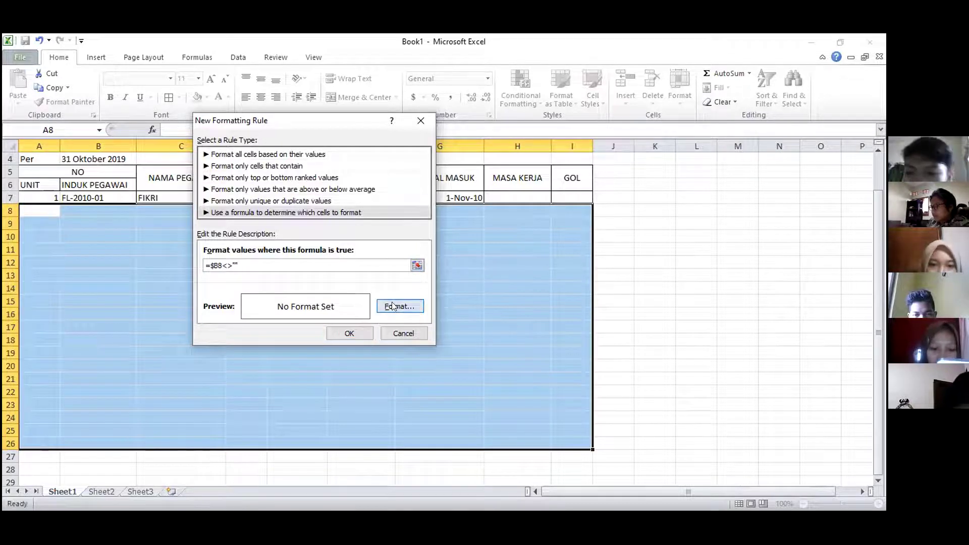
{"action": "left_click", "coordinate": [368, 134]}
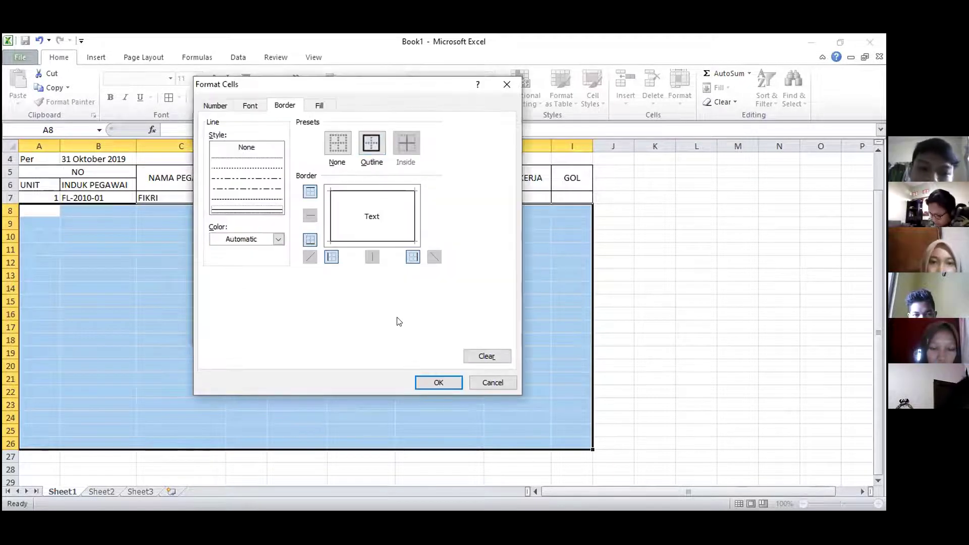
{"action": "left_click", "coordinate": [436, 383]}
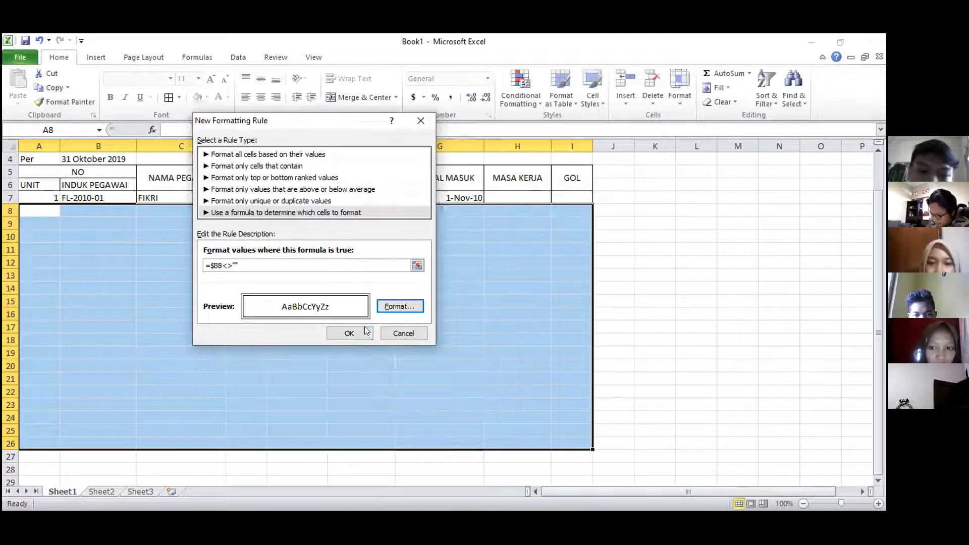
Apply the conditional formatting rule =$B8<>"" to A8:I26 and enter P in cell B8
{"action": "left_click", "coordinate": [358, 331]}
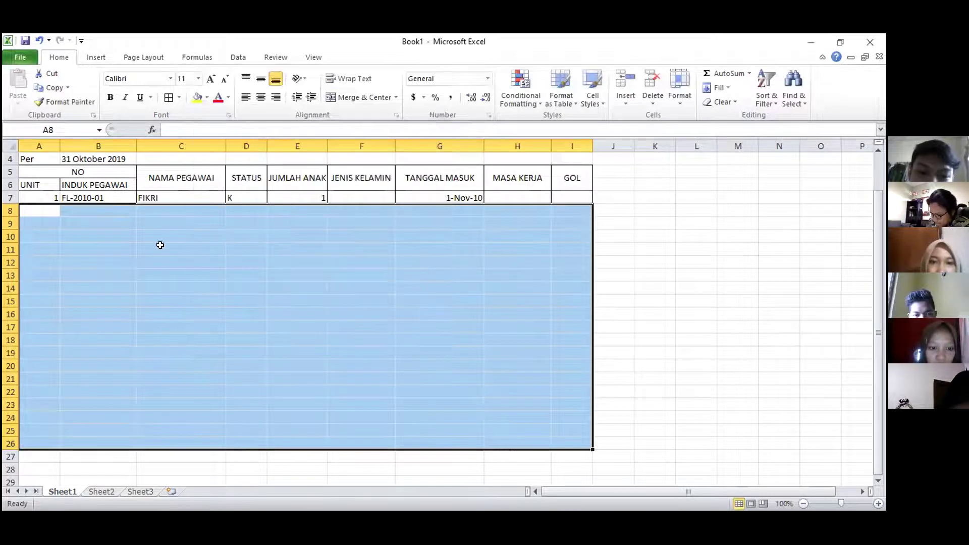
{"action": "left_click", "coordinate": [108, 210]}
{"action": "type", "text": "P"}
{"action": "key", "text": "Return"}
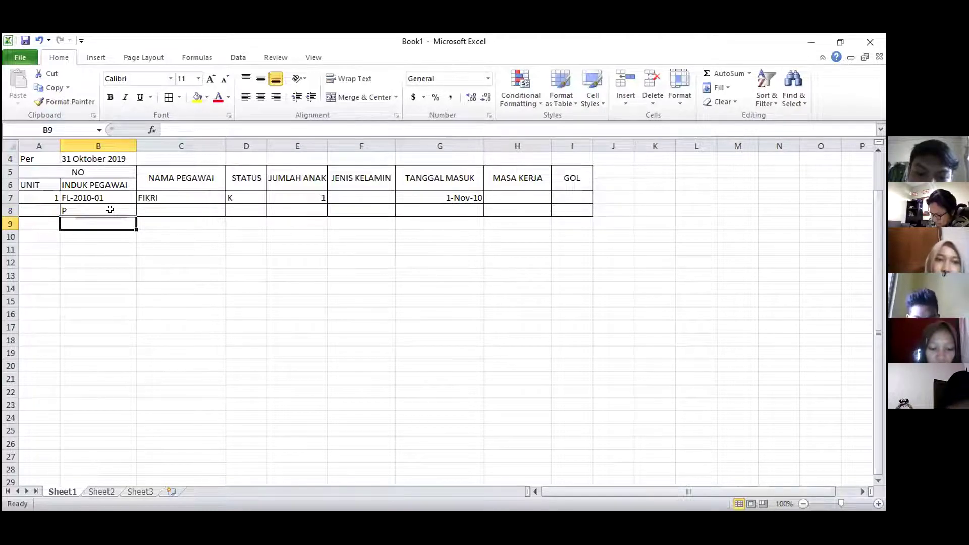
Begin an IF formula in cell A8 with the logical test B8<>""
{"action": "left_click", "coordinate": [49, 223]}
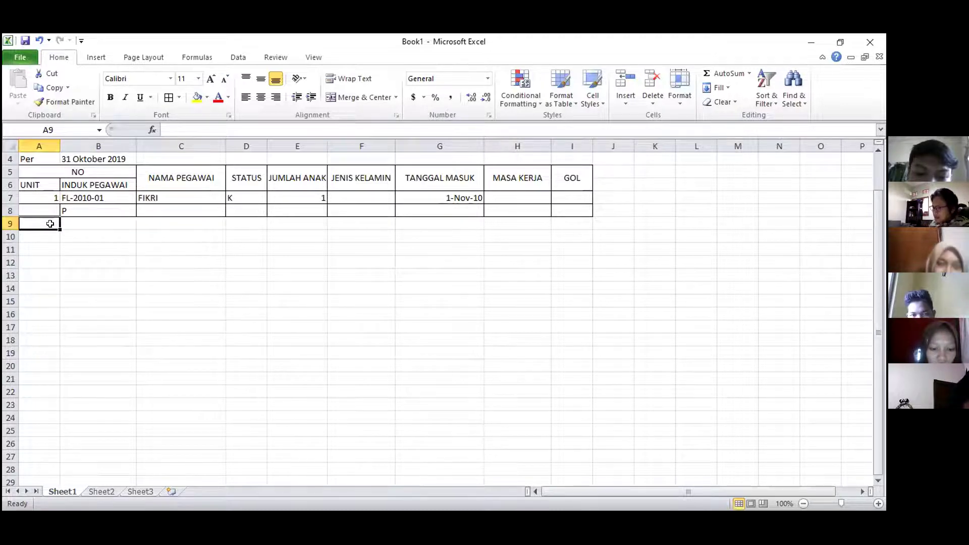
{"action": "key", "text": "Up"}
{"action": "type", "text": "="}
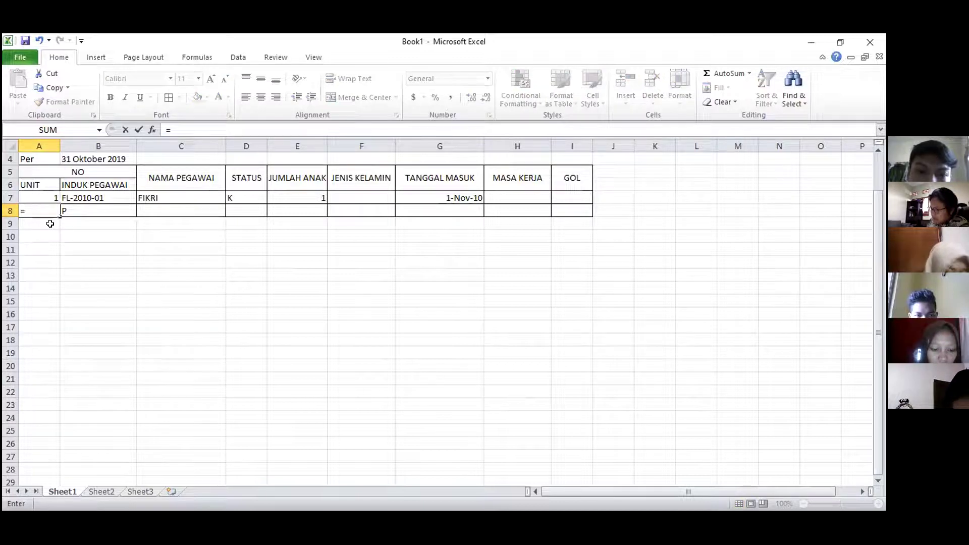
{"action": "type", "text": "IF"}
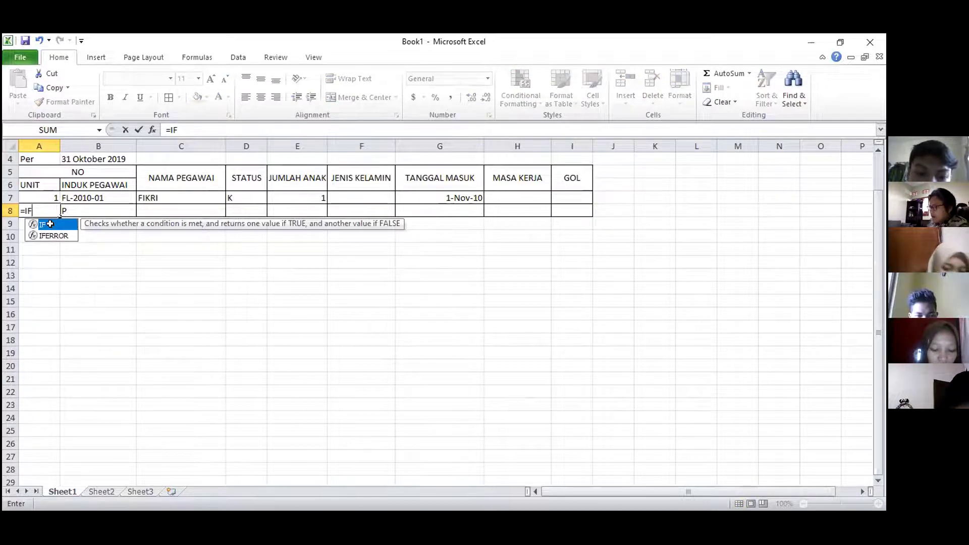
{"action": "type", "text": "B8"}
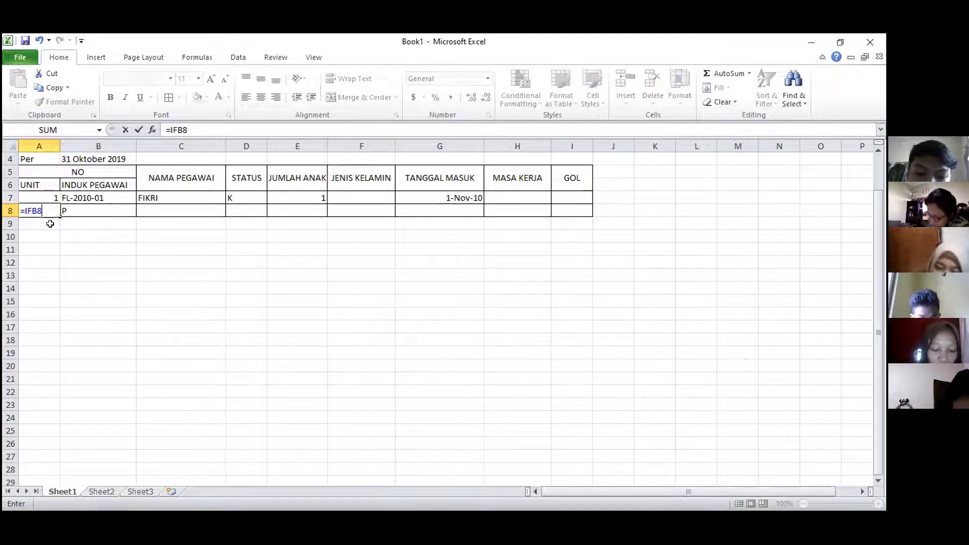
{"action": "key", "text": "BackSpace"}
{"action": "key", "text": "BackSpace"}
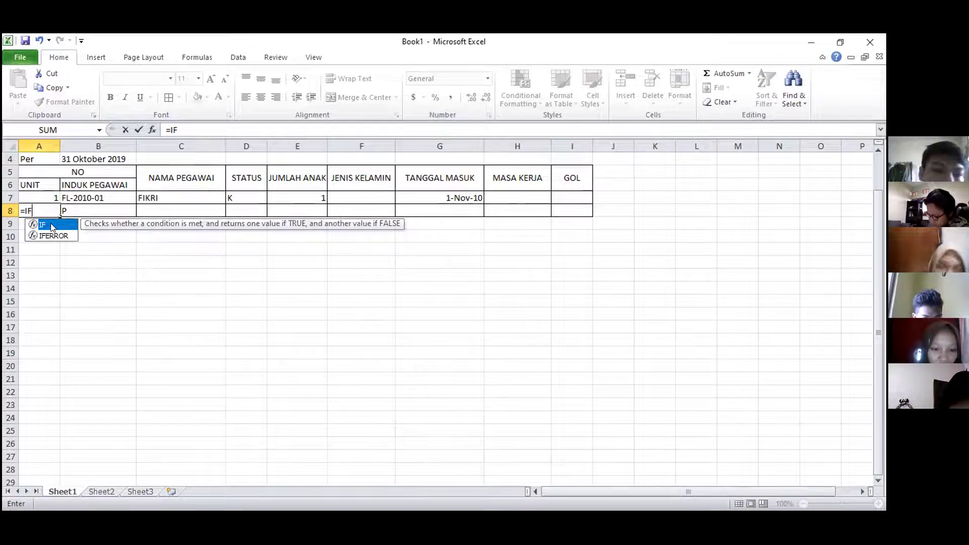
{"action": "double_click", "coordinate": [53, 227]}
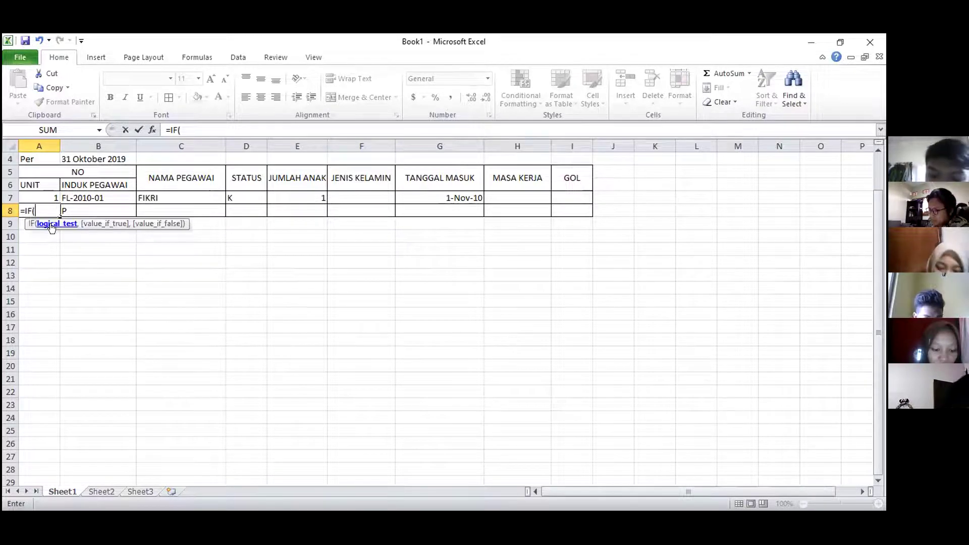
{"action": "type", "text": "B8<>"}
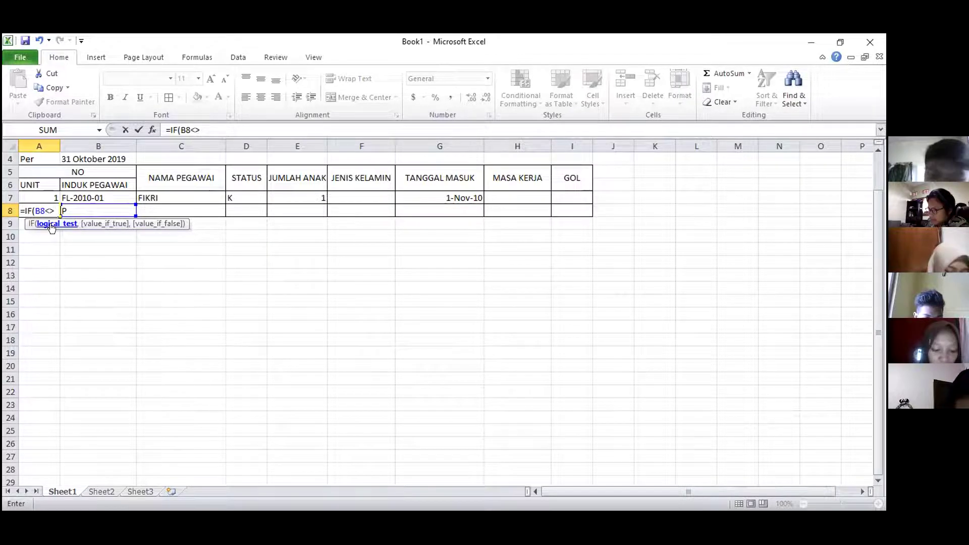
{"action": "type", "text": "\"\""}
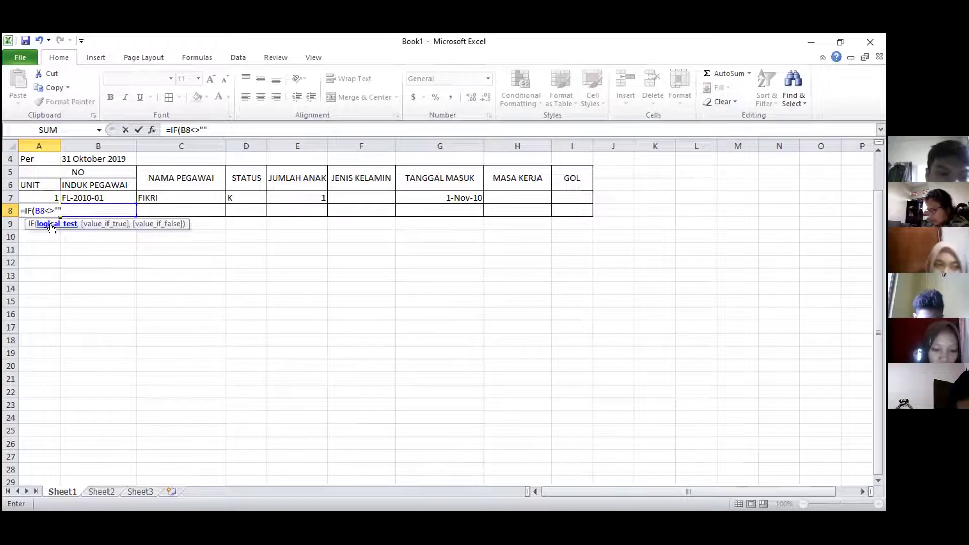
Continue the A8 formula with a comma separator and A7+1 as the value if true
{"action": "type", "text": ";"}
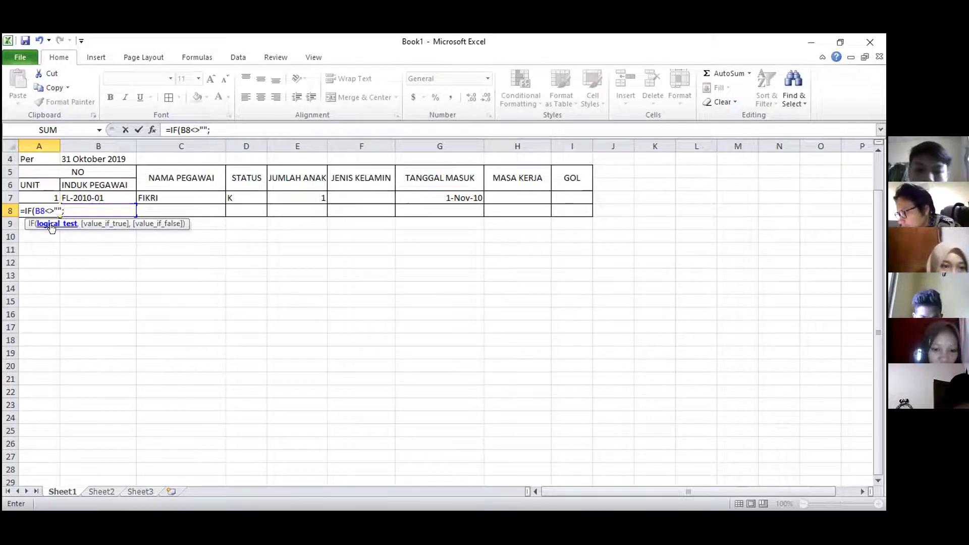
{"action": "key", "text": "BackSpace"}
{"action": "key", "text": "BackSpace"}
{"action": "key", "text": "BackSpace"}
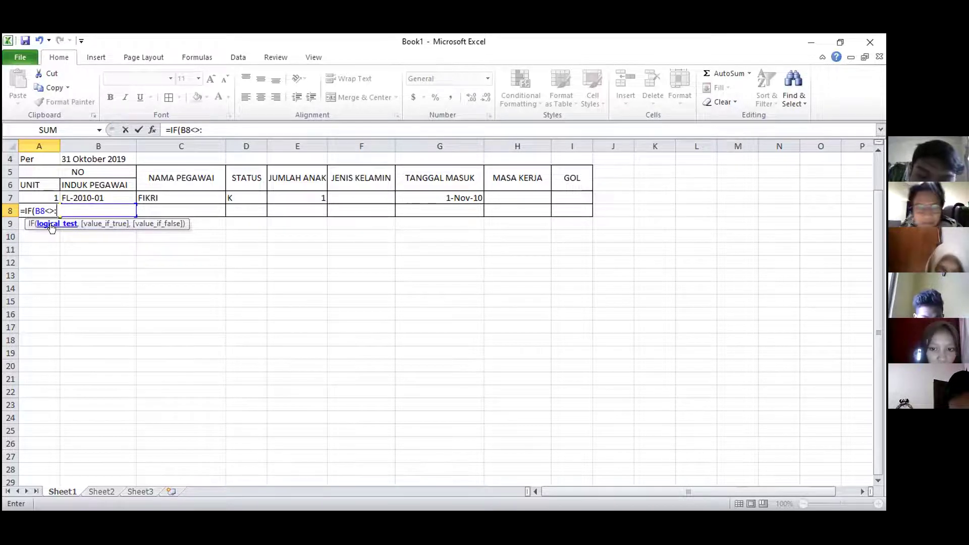
{"action": "type", "text": "\""}
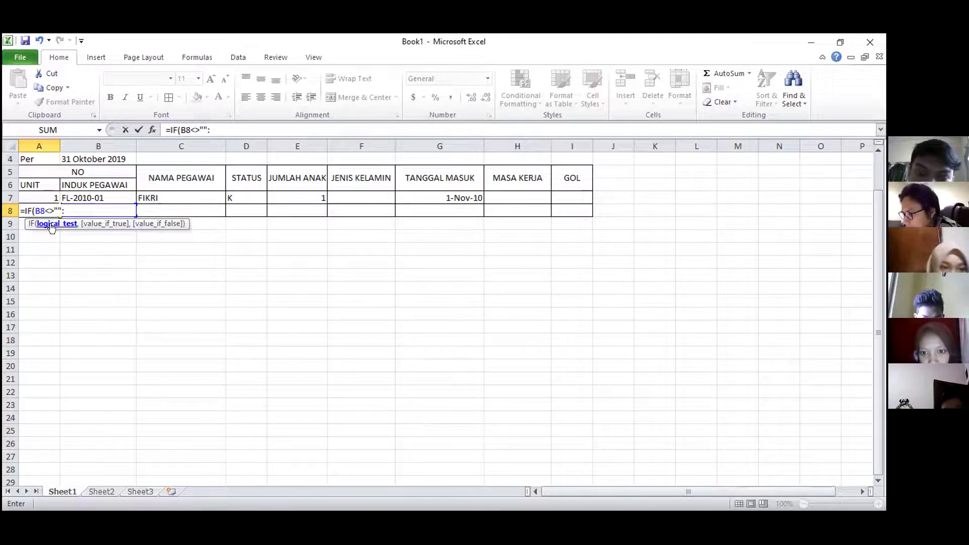
{"action": "key", "text": "BackSpace"}
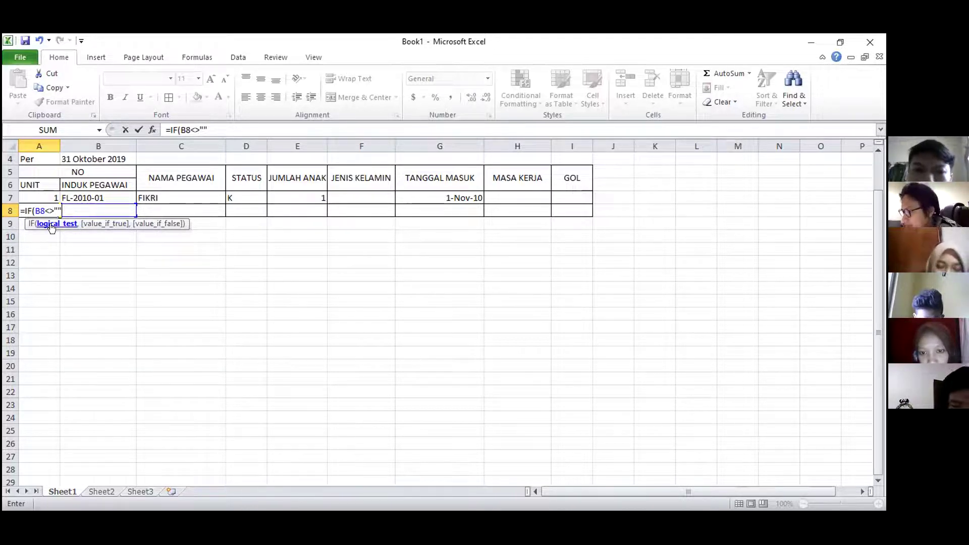
{"action": "type", "text": ","}
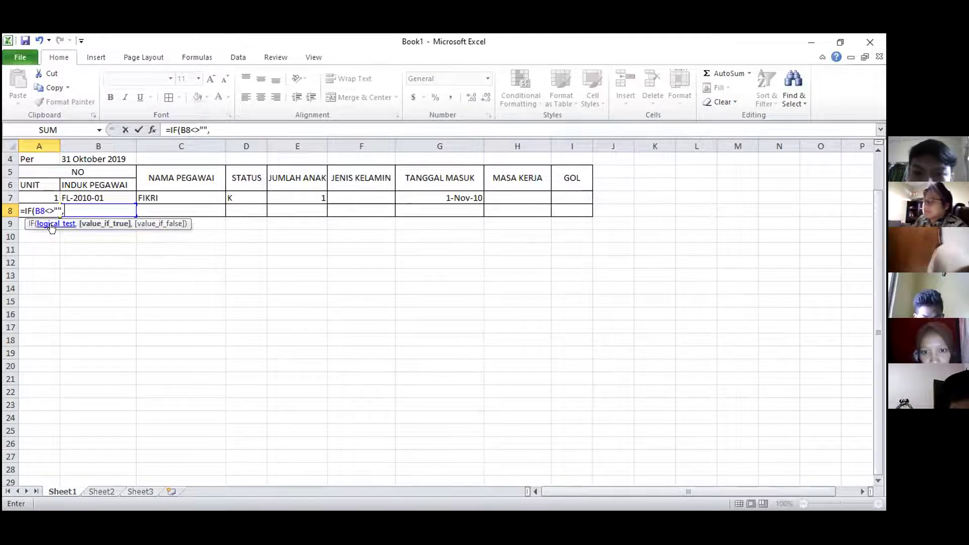
{"action": "type", "text": "A"}
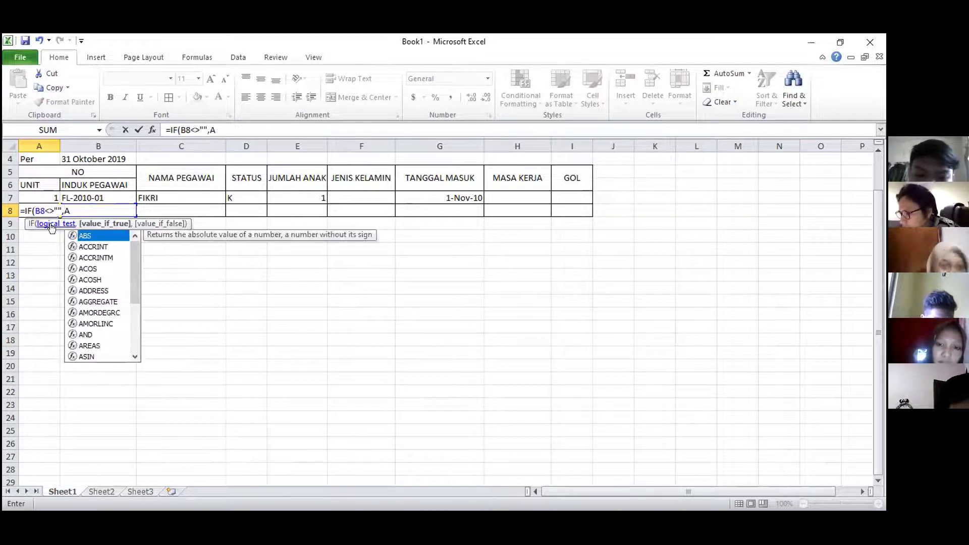
{"action": "type", "text": "7+1"}
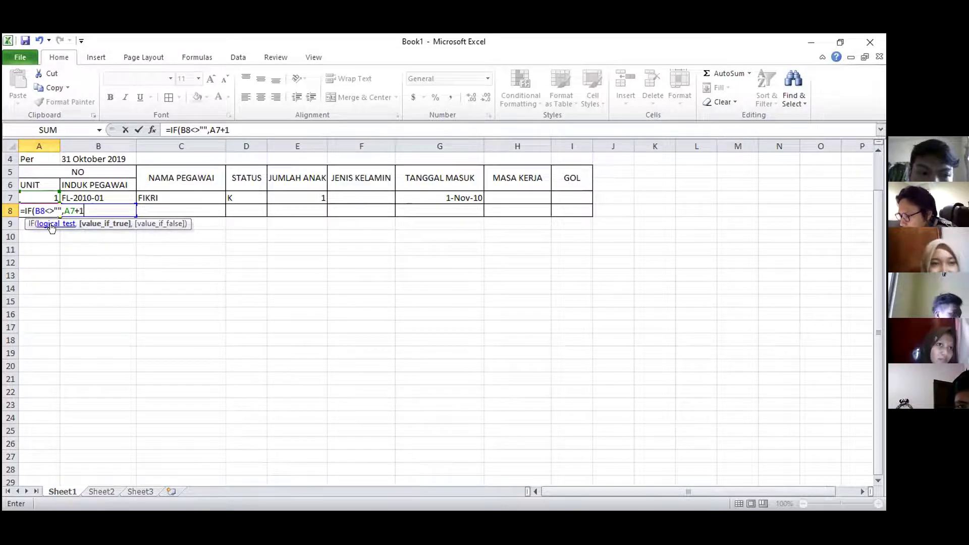
Try B7+1 as the value if true in the A8 formula and change it back to A7+1
{"action": "key", "text": "BackSpace"}
{"action": "key", "text": "BackSpace"}
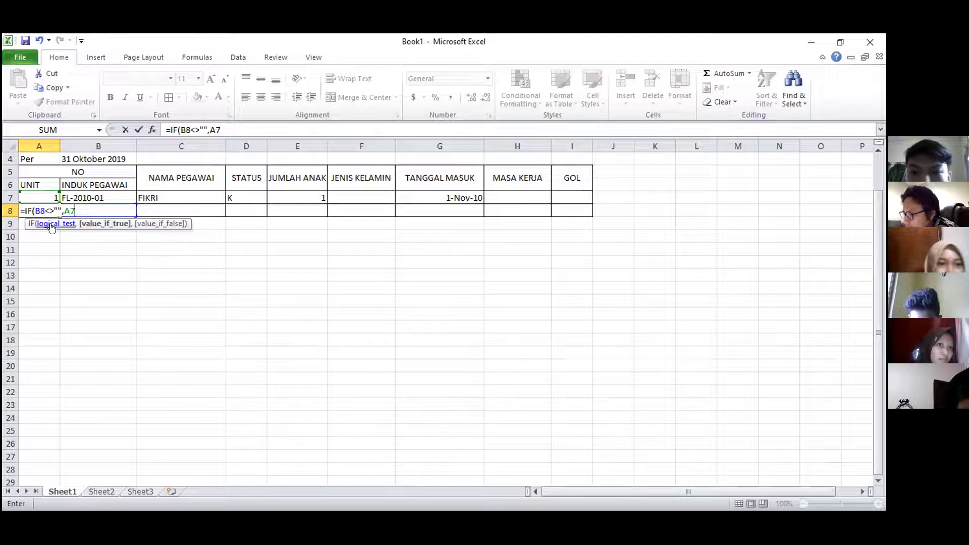
{"action": "key", "text": "BackSpace"}
{"action": "key", "text": "BackSpace"}
{"action": "key", "text": "BackSpace"}
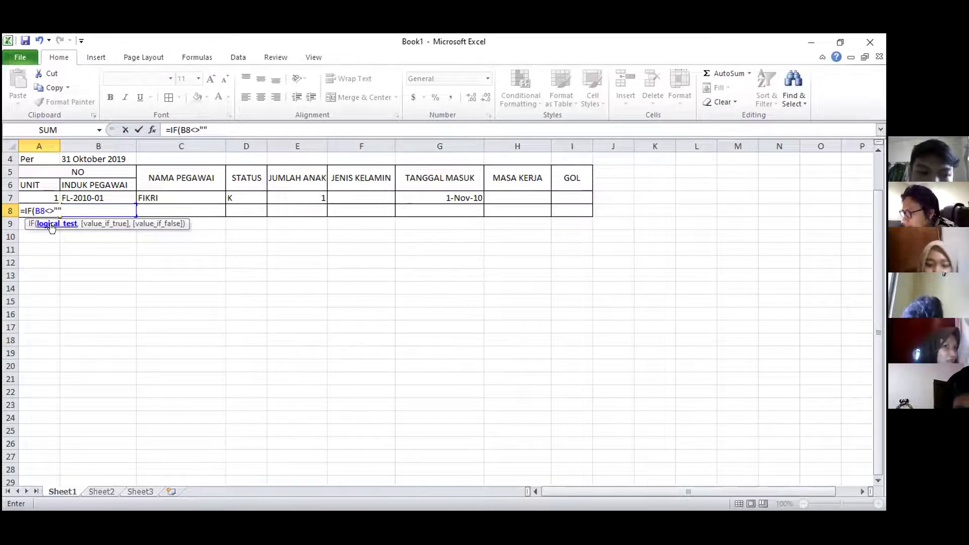
{"action": "type", "text": ",B8"}
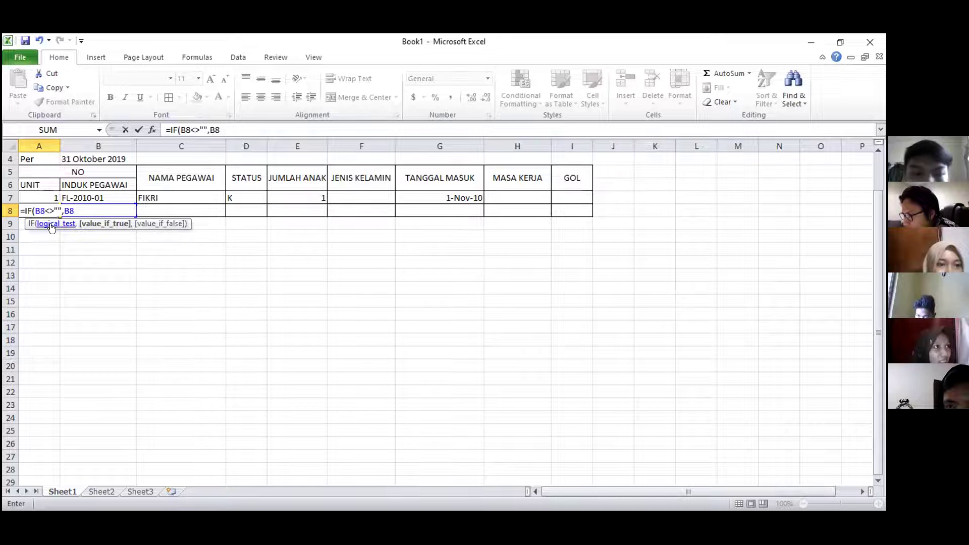
{"action": "key", "text": "BackSpace"}
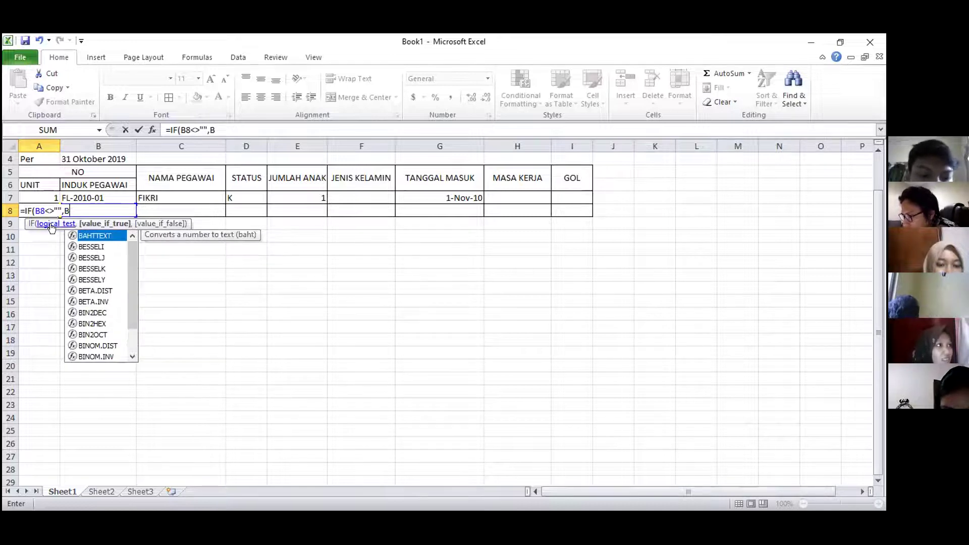
{"action": "type", "text": "7+1"}
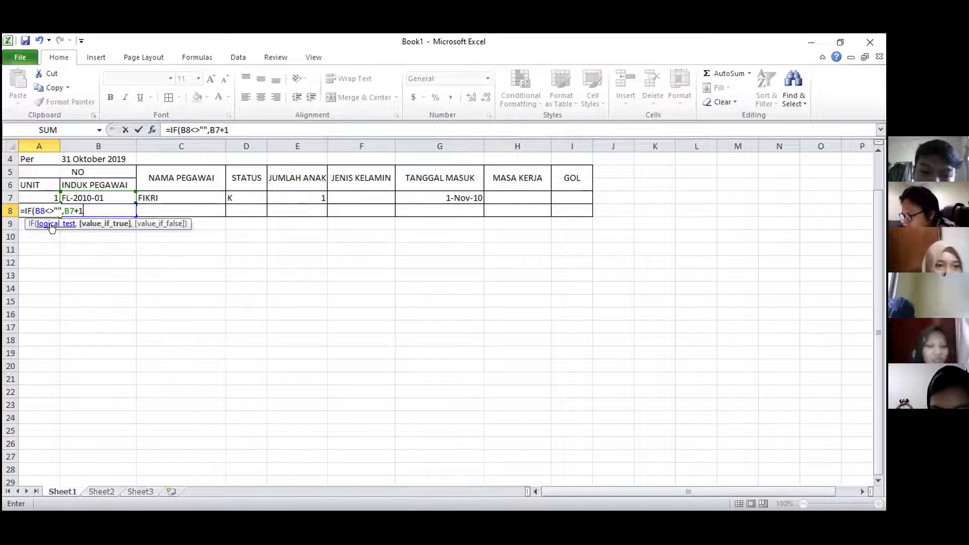
{"action": "left_click", "coordinate": [66, 211]}
{"action": "key", "text": "BackSpace"}
{"action": "type", "text": "A"}
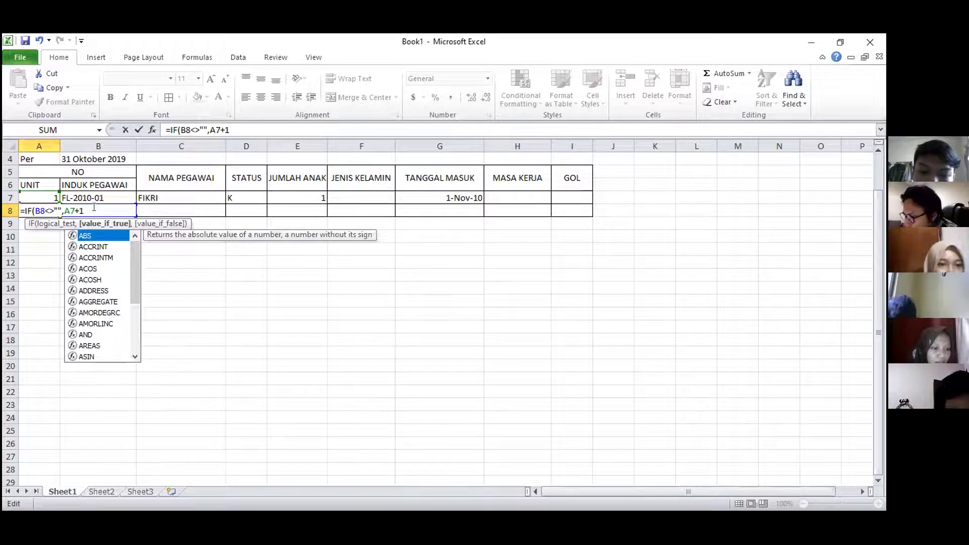
Complete the A8 formula with an empty string "" as the value if false and commit it
{"action": "key", "text": "Escape"}
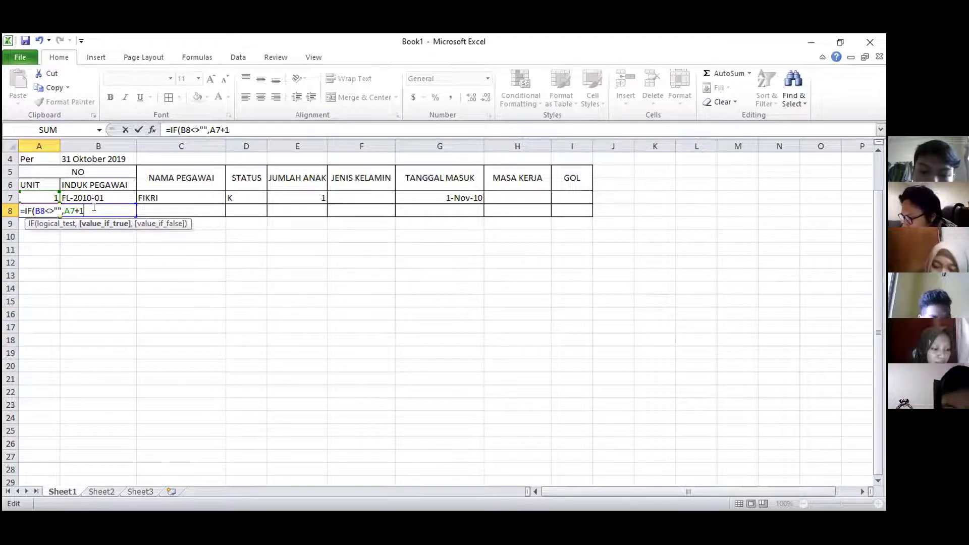
{"action": "key", "text": "BackSpace"}
{"action": "type", "text": ","}
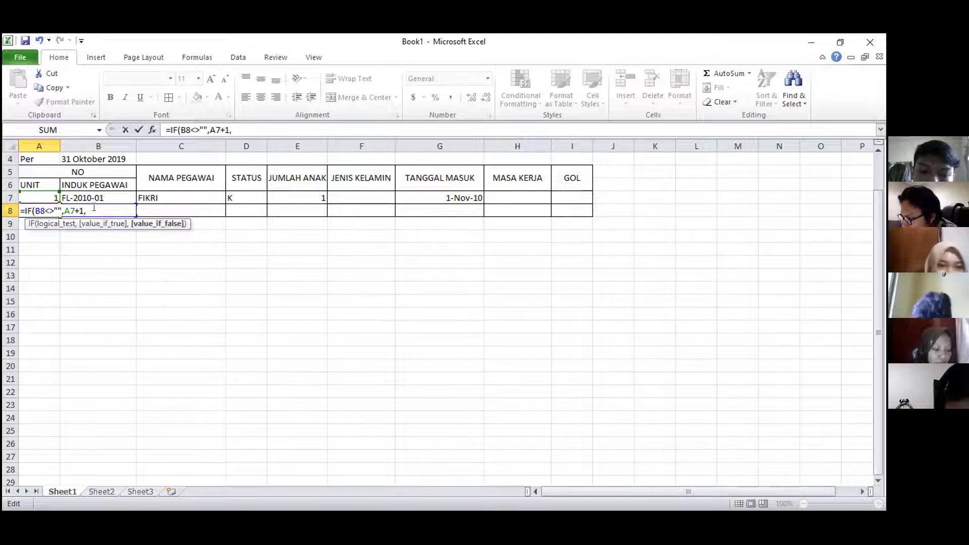
{"action": "type", "text": "\"\""}
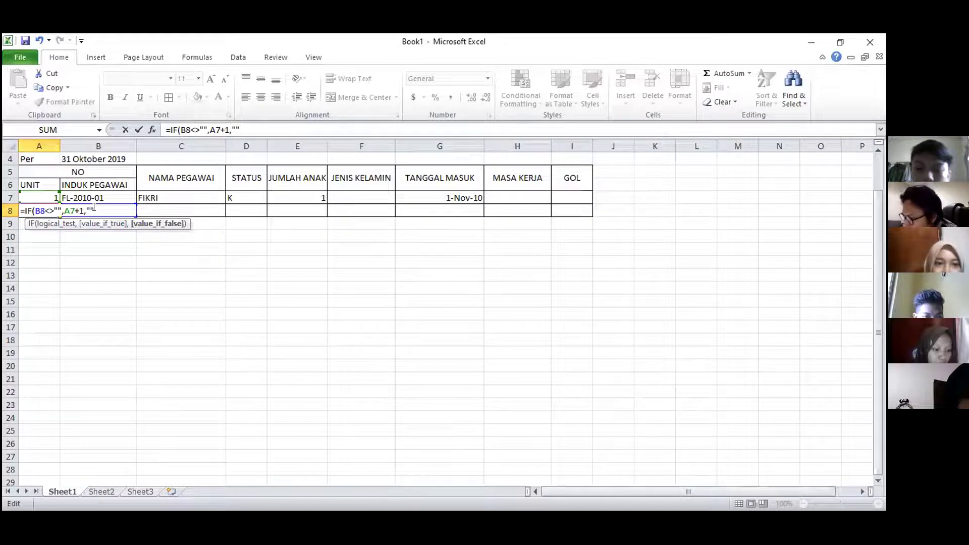
{"action": "type", "text": "\""}
{"action": "key", "text": "Return"}
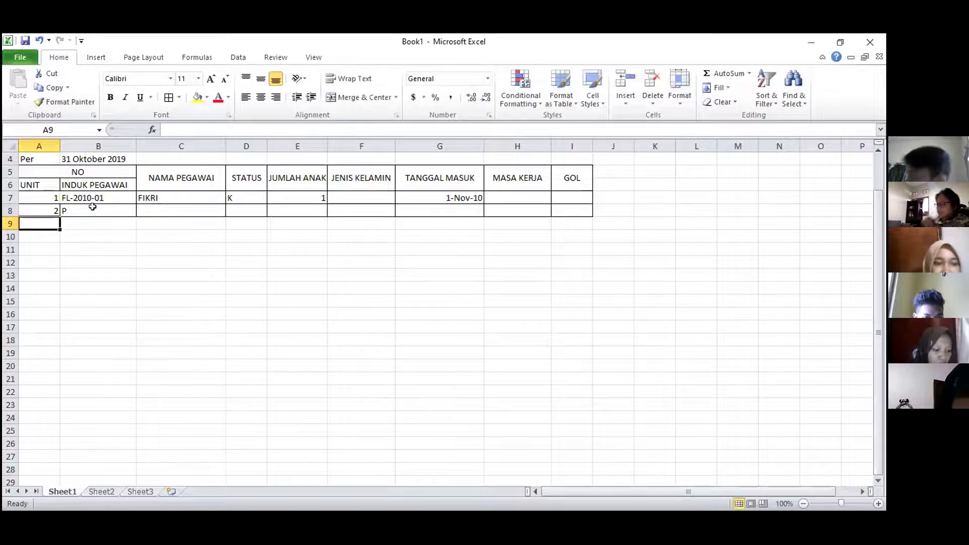
Copy the full text of the IF formula in cell A8
{"action": "left_click", "coordinate": [61, 226]}
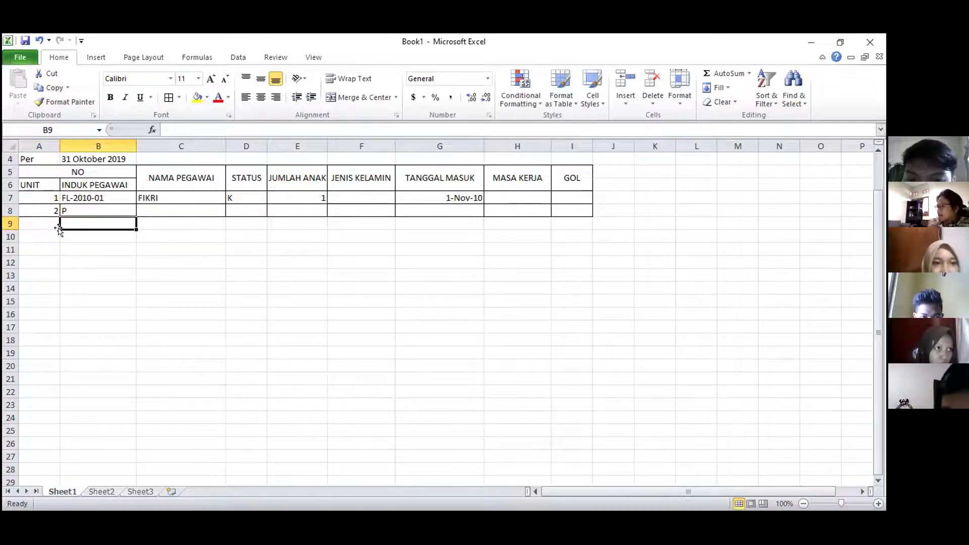
{"action": "left_click", "coordinate": [59, 228]}
{"action": "left_click", "coordinate": [60, 226]}
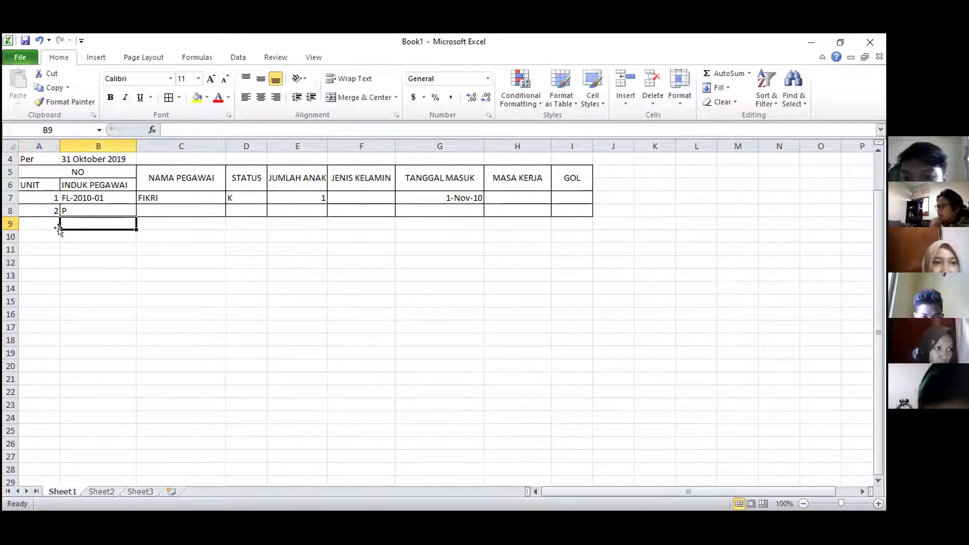
{"action": "key", "text": "Up"}
{"action": "key", "text": "Left"}
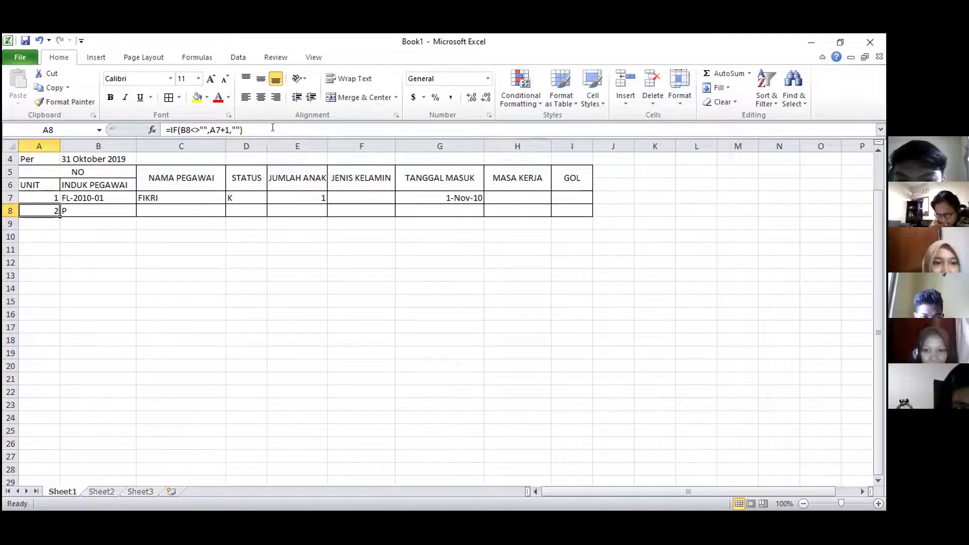
{"action": "double_click", "coordinate": [54, 210]}
{"action": "left_click_drag", "start_coordinate": [204, 127], "coordinate": [165, 130]}
{"action": "right_click", "coordinate": [174, 132]}
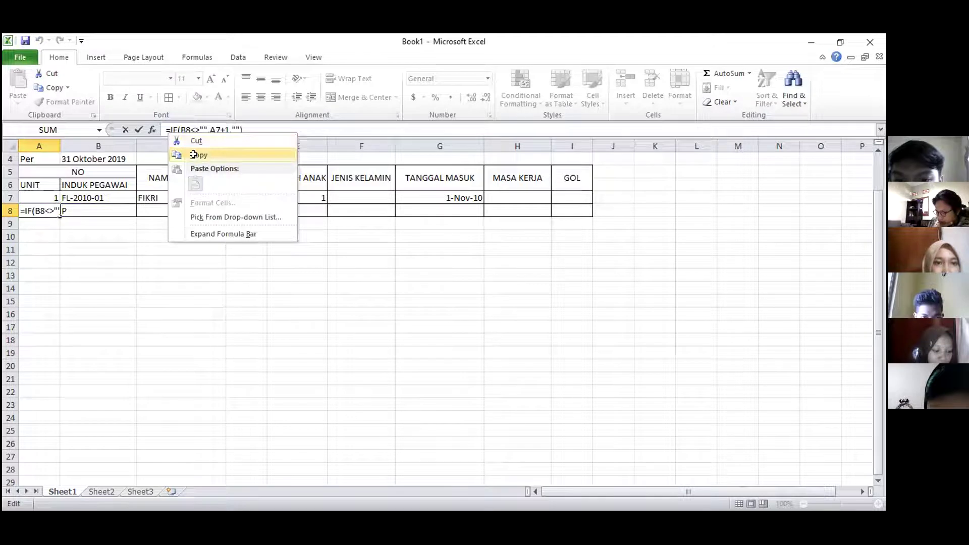
{"action": "left_click", "coordinate": [201, 156]}
Try to paste the copied IF formula into cell A9
{"action": "left_click", "coordinate": [37, 220]}
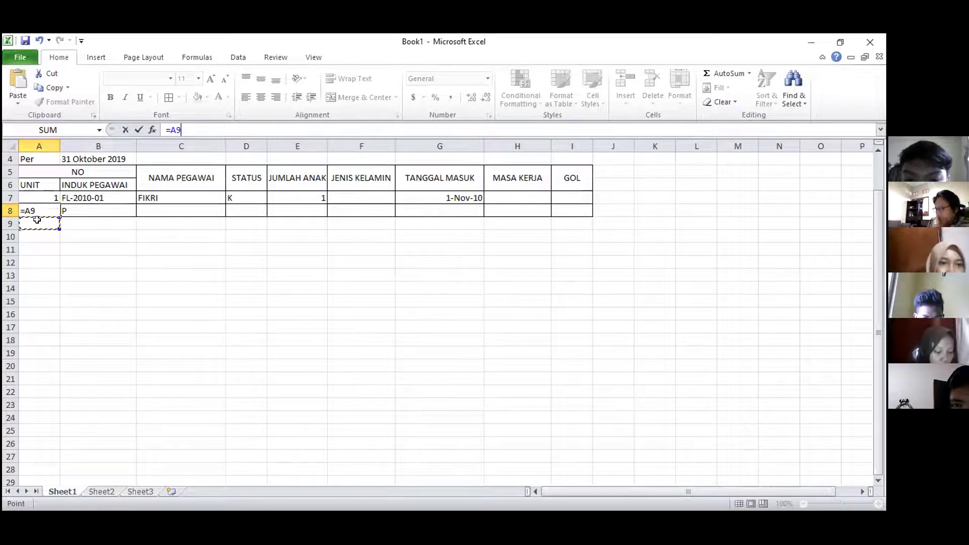
{"action": "key", "text": "ctrl+v"}
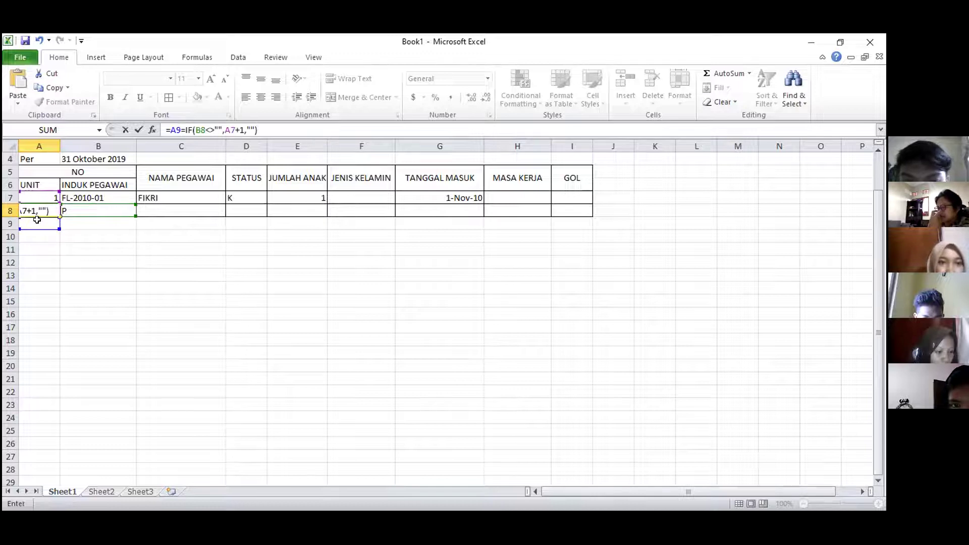
{"action": "key", "text": "Return"}
Clear the content of cell A8, paste the formula =A9=IF(B8<>"",A7+1,"") back in and commit it
{"action": "left_click", "coordinate": [48, 209]}
{"action": "key", "text": "BackSpace"}
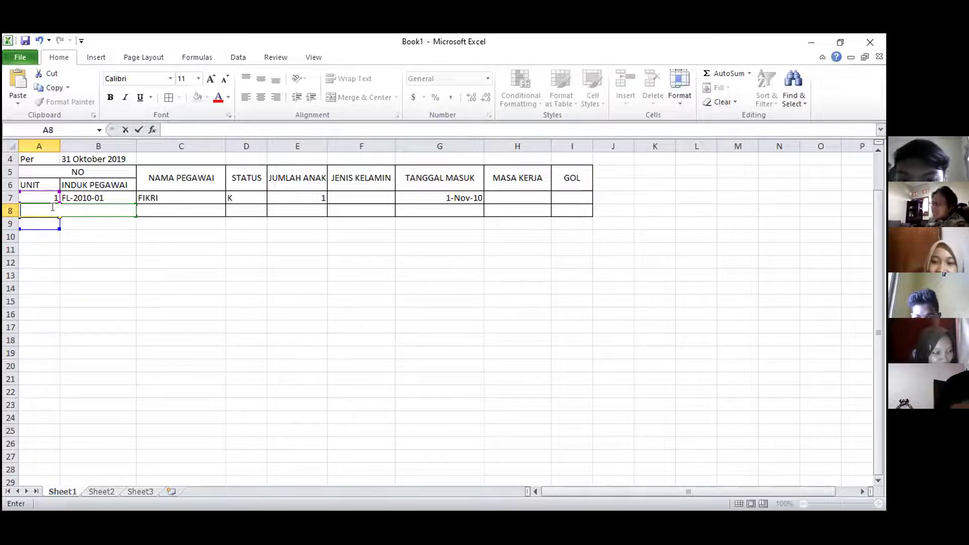
{"action": "key", "text": "ctrl+v"}
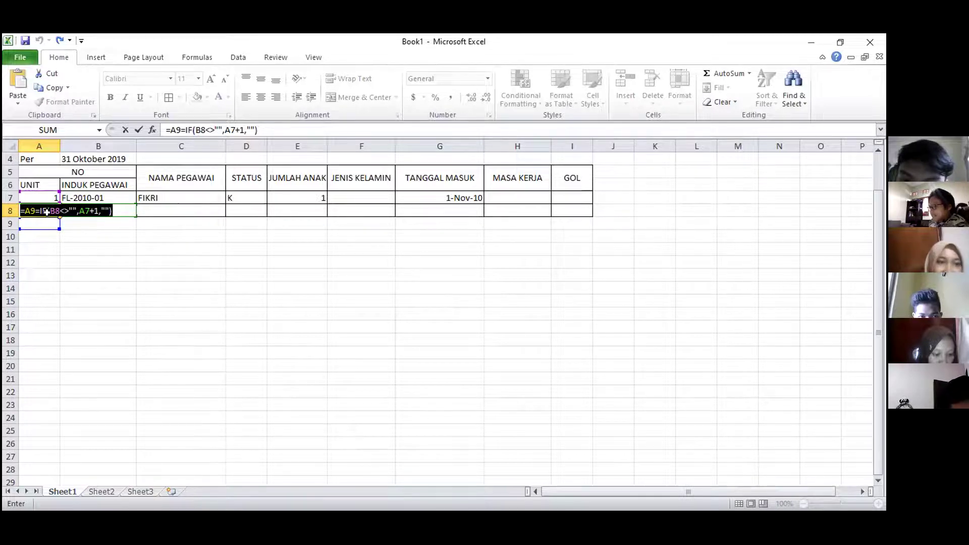
{"action": "key", "text": "Return"}
{"action": "key", "text": "Return"}
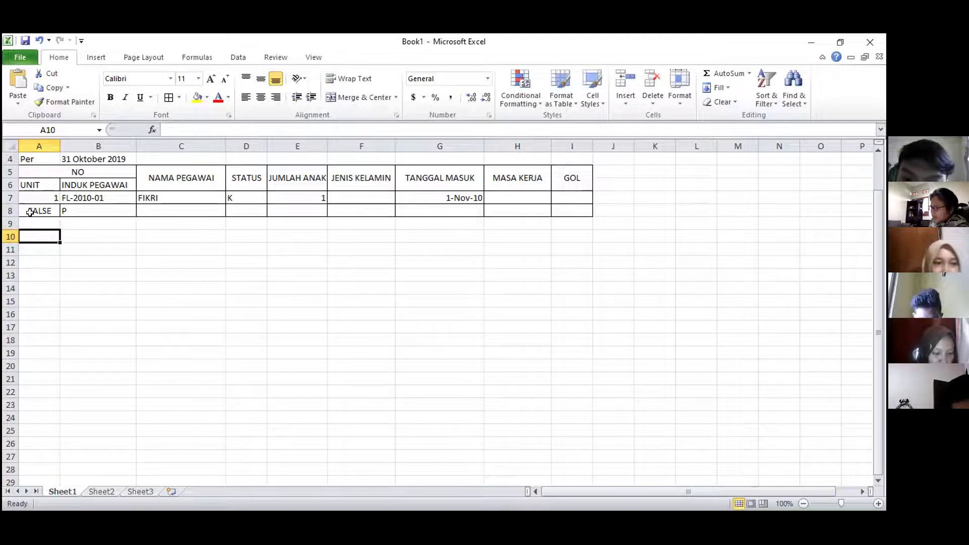
Remove the stray A9= from the start of the A8 formula so it reads =IF(B8<>"",A7+1,"") and commit it
{"action": "left_click", "coordinate": [31, 209]}
{"action": "left_click", "coordinate": [28, 196]}
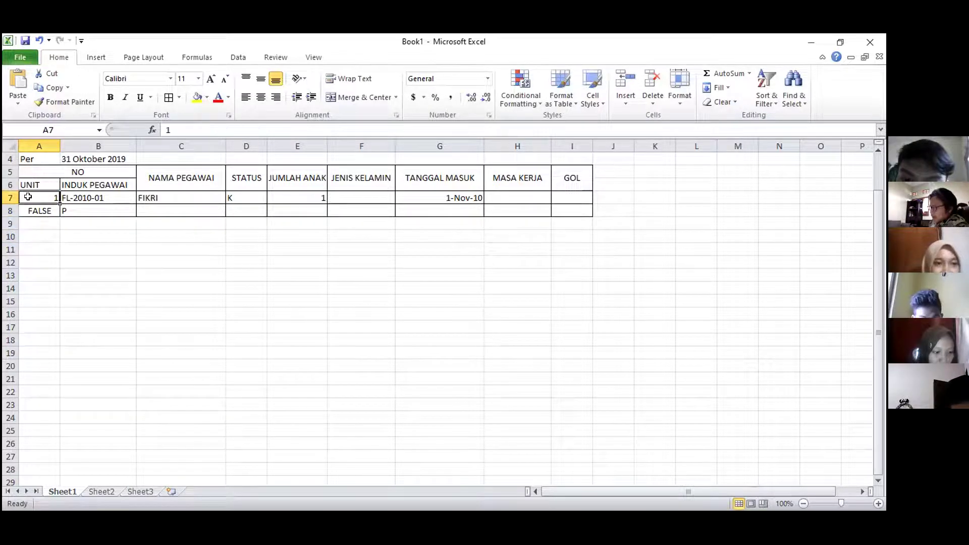
{"action": "left_click", "coordinate": [49, 215]}
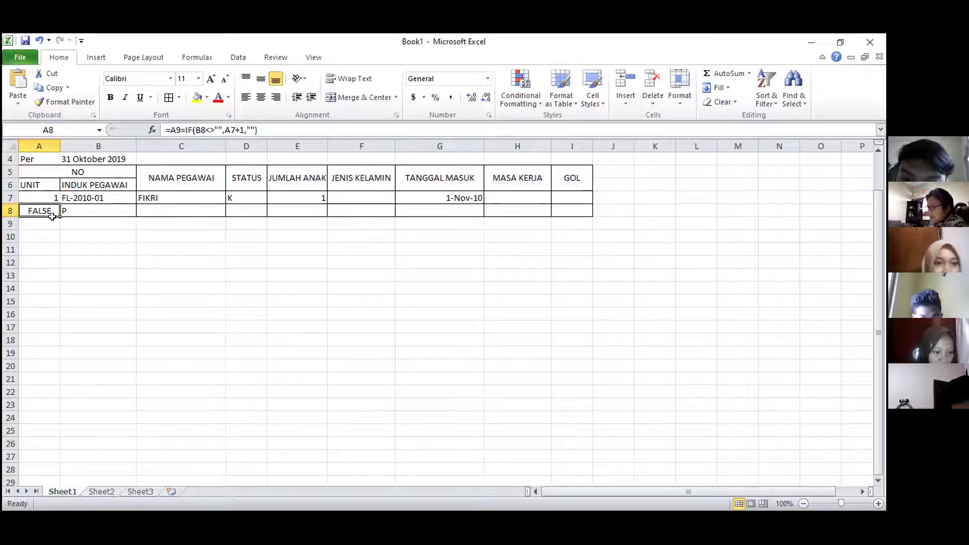
{"action": "left_click", "coordinate": [178, 127]}
{"action": "key", "text": "BackSpace"}
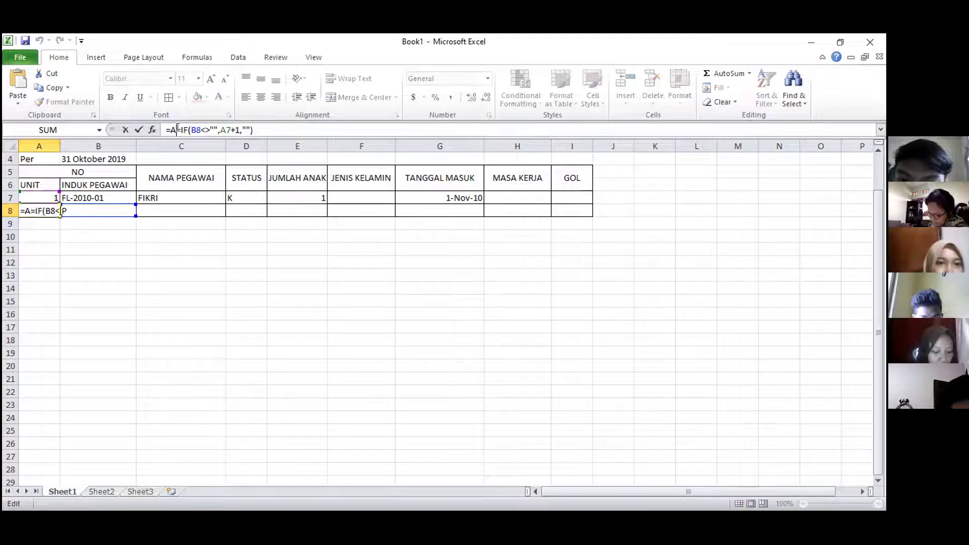
{"action": "key", "text": "BackSpace"}
{"action": "key", "text": "BackSpace"}
{"action": "key", "text": "Return"}
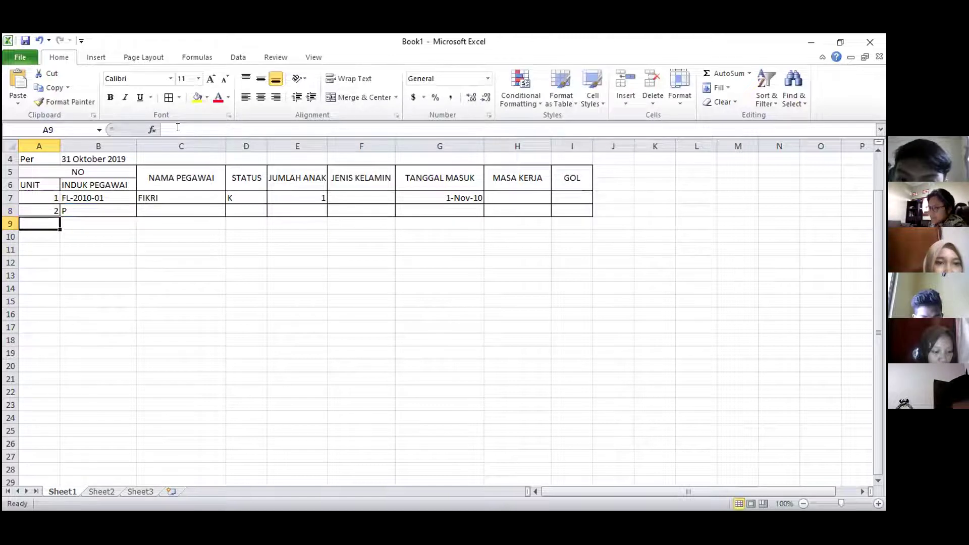
Copy the IF formula cell A8 into cells A9 and A10 with relative references
{"action": "left_click", "coordinate": [37, 208]}
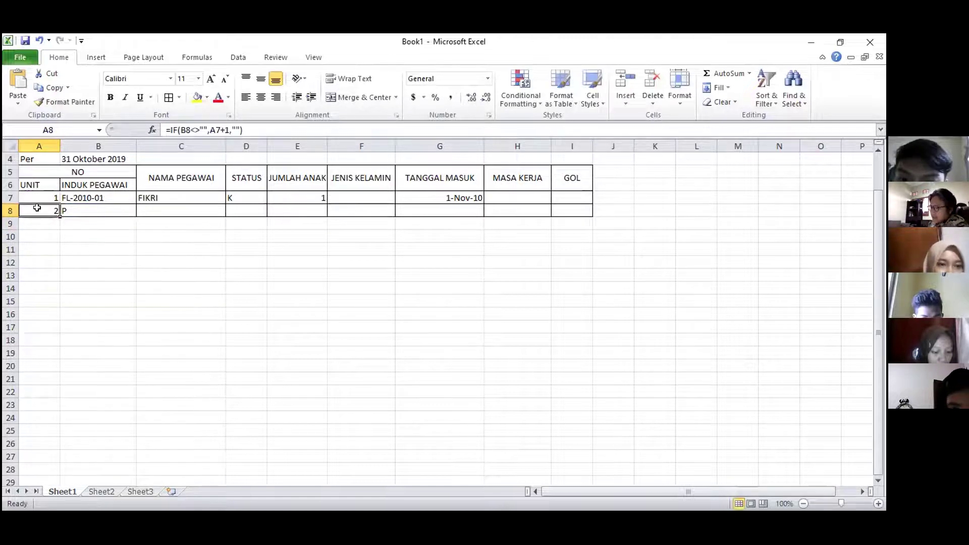
{"action": "right_click", "coordinate": [41, 212]}
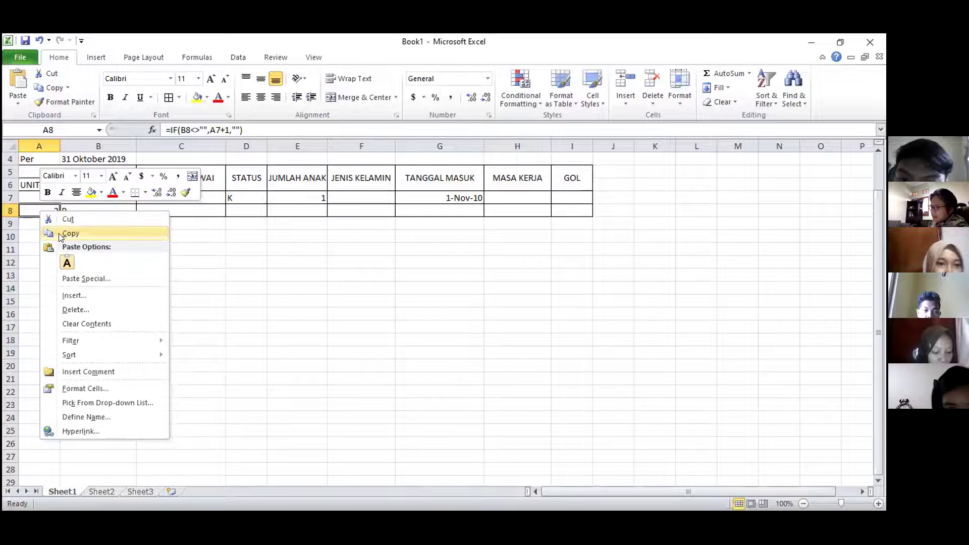
{"action": "key", "text": "c"}
{"action": "left_click", "coordinate": [40, 224]}
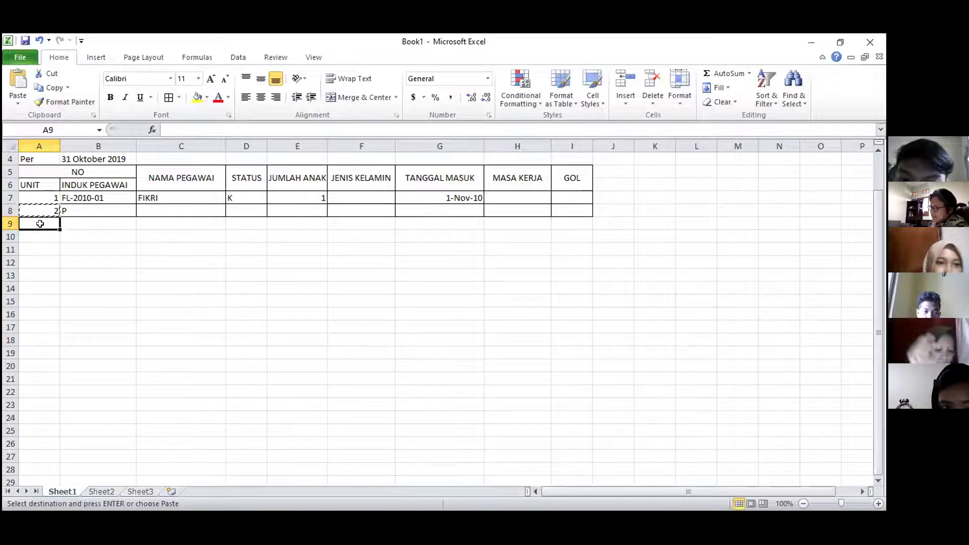
{"action": "right_click", "coordinate": [44, 227]}
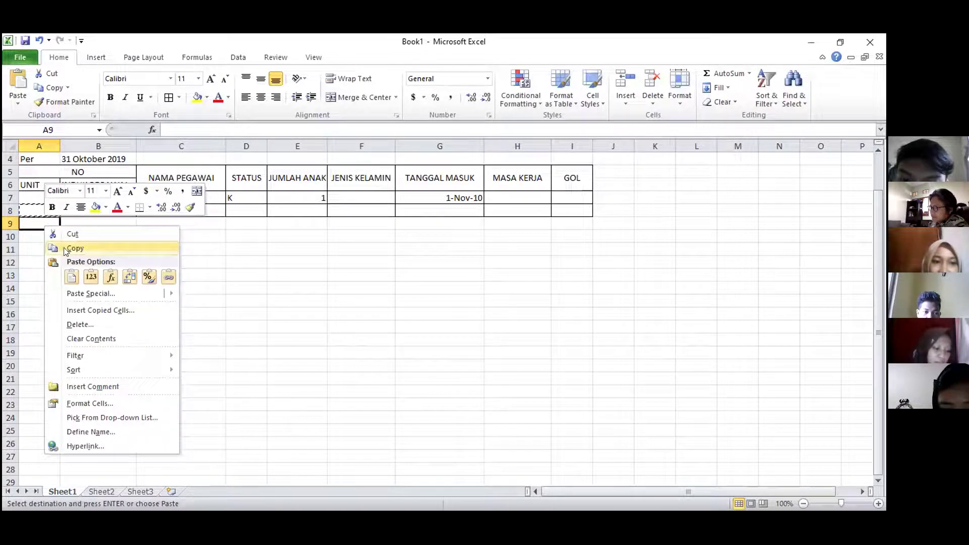
{"action": "left_click", "coordinate": [71, 276]}
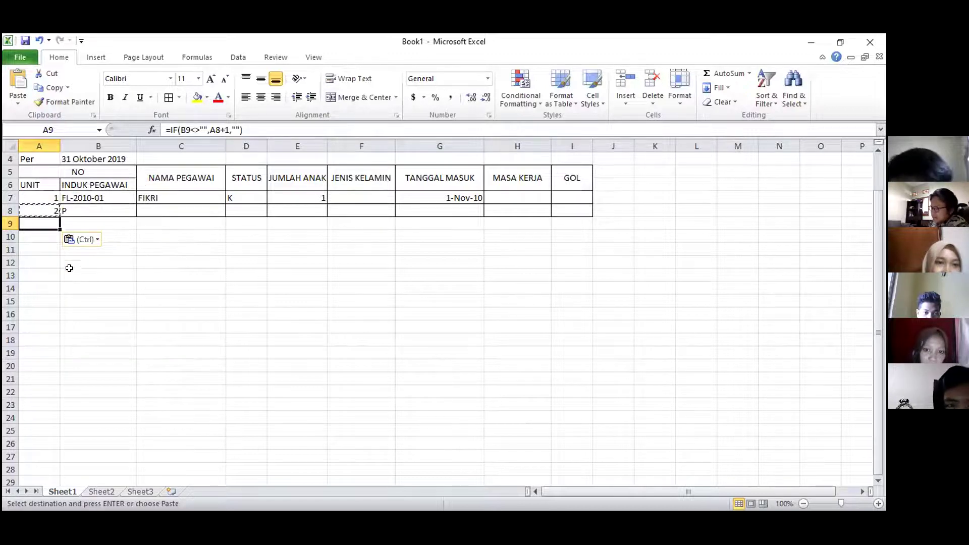
{"action": "left_click", "coordinate": [40, 234]}
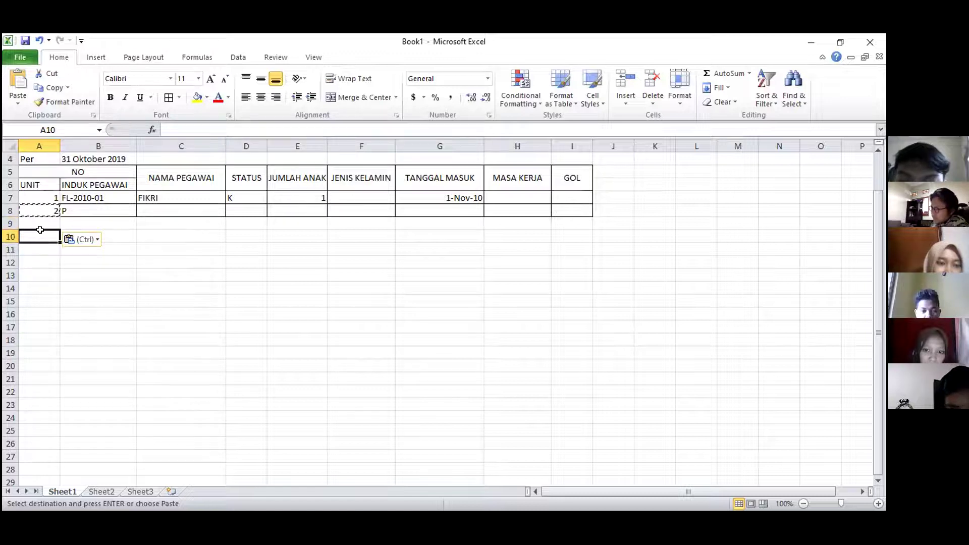
{"action": "key", "text": "ctrl+v"}
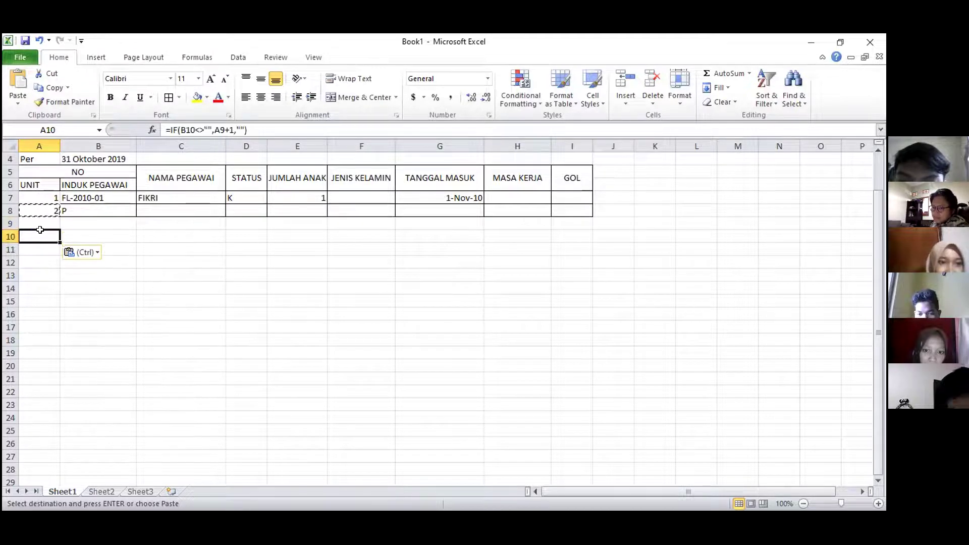
{"action": "key", "text": "Escape"}
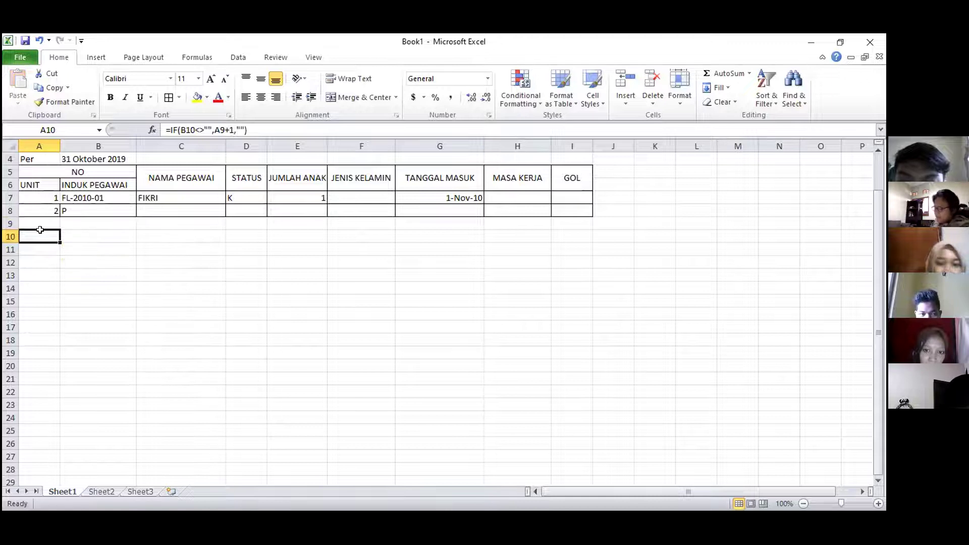
Check the pasted formulas in A9 and A10, and enter P as a test employee number in B9 and B10
{"action": "left_click", "coordinate": [28, 218]}
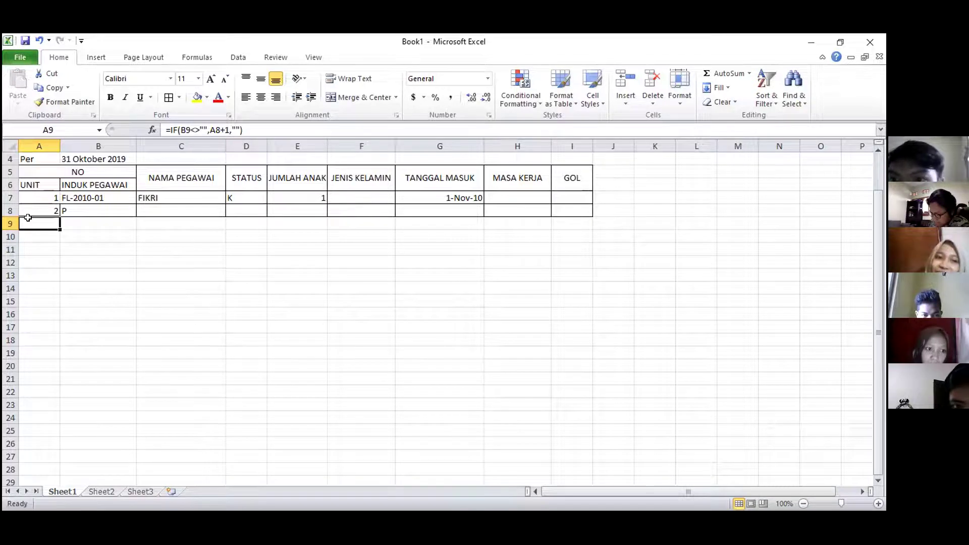
{"action": "key", "text": "Down"}
{"action": "key", "text": "Up"}
{"action": "key", "text": "Down"}
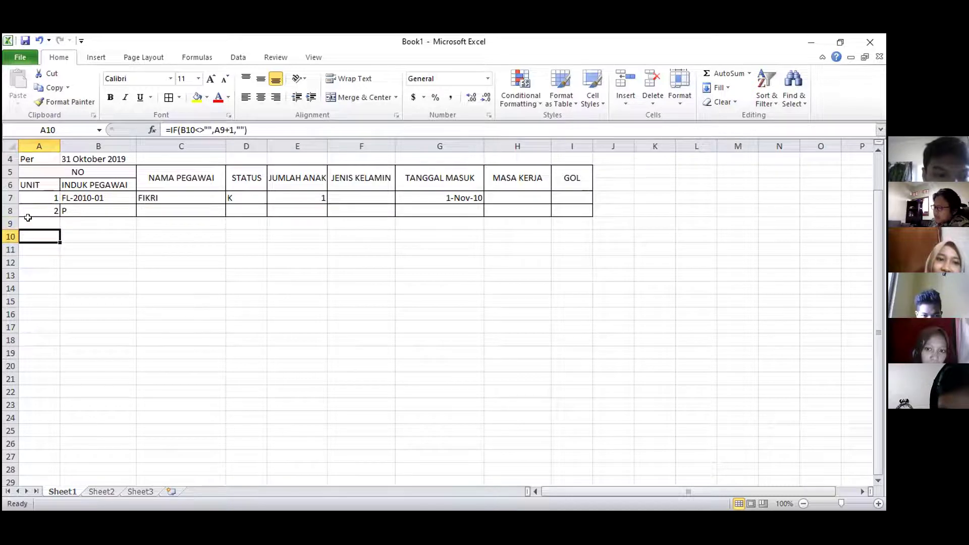
{"action": "key", "text": "Up"}
{"action": "key", "text": "Right"}
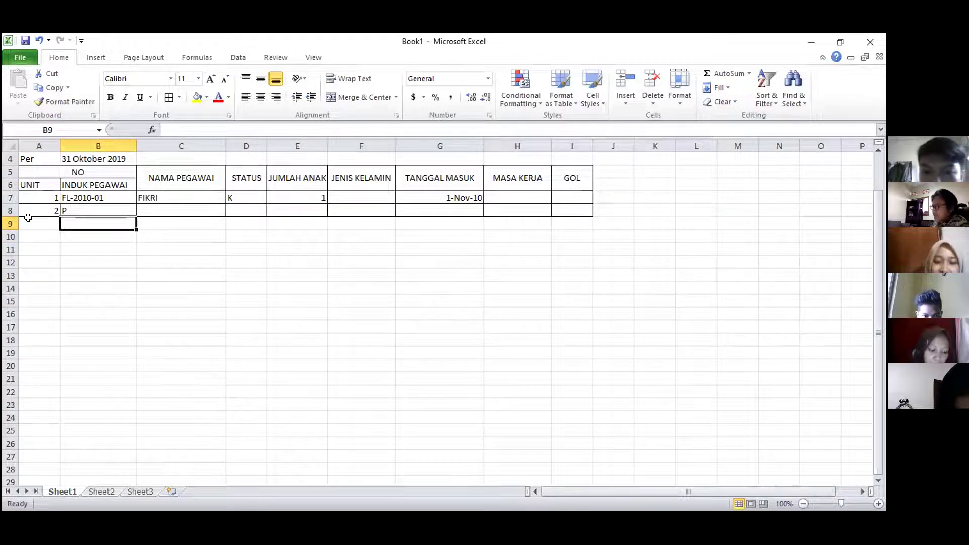
{"action": "type", "text": "P"}
{"action": "key", "text": "Return"}
{"action": "type", "text": "P"}
{"action": "key", "text": "Return"}
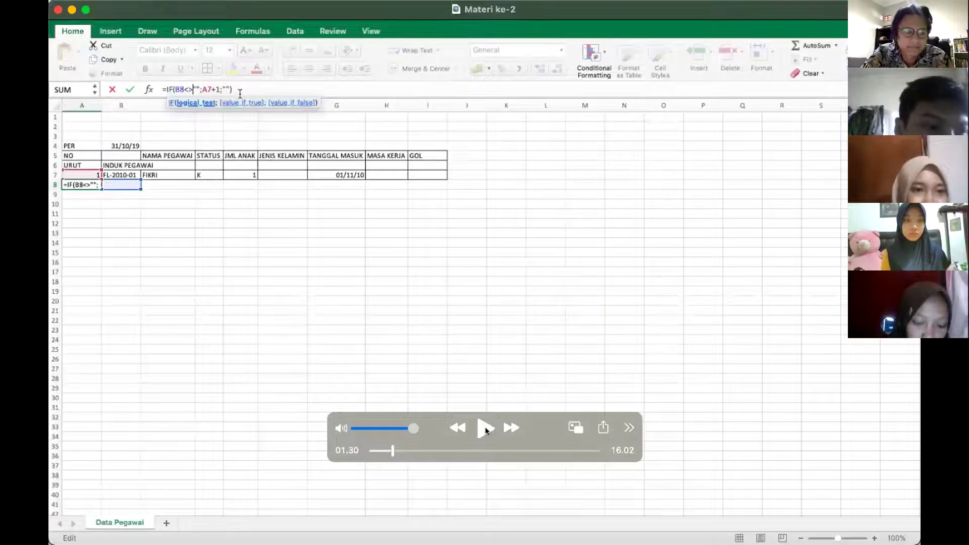
Switch to the Materi ke-2 video, play it briefly and seek to about 05.21, before the MID formula in cell F7
{"action": "left_click", "coordinate": [486, 430]}
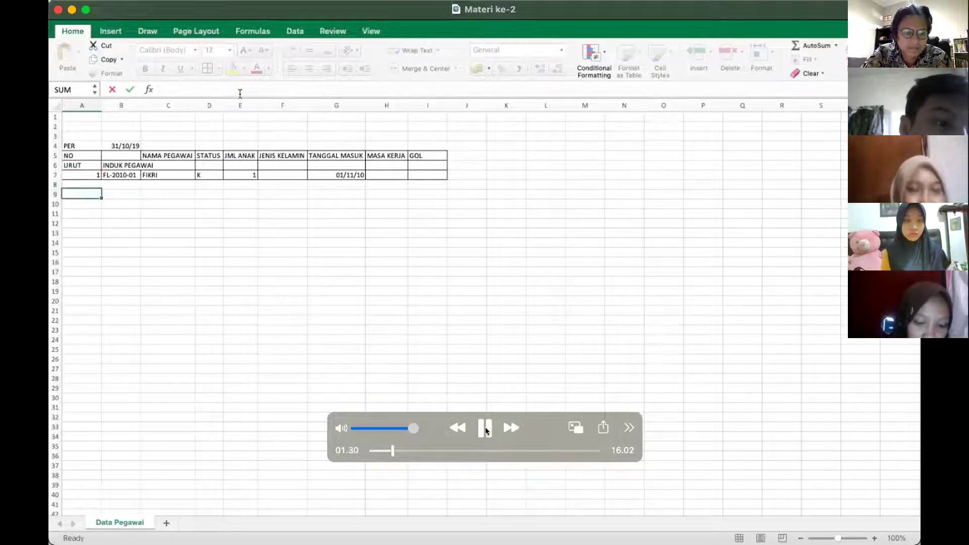
{"action": "key", "text": "space"}
{"action": "left_click", "coordinate": [404, 449]}
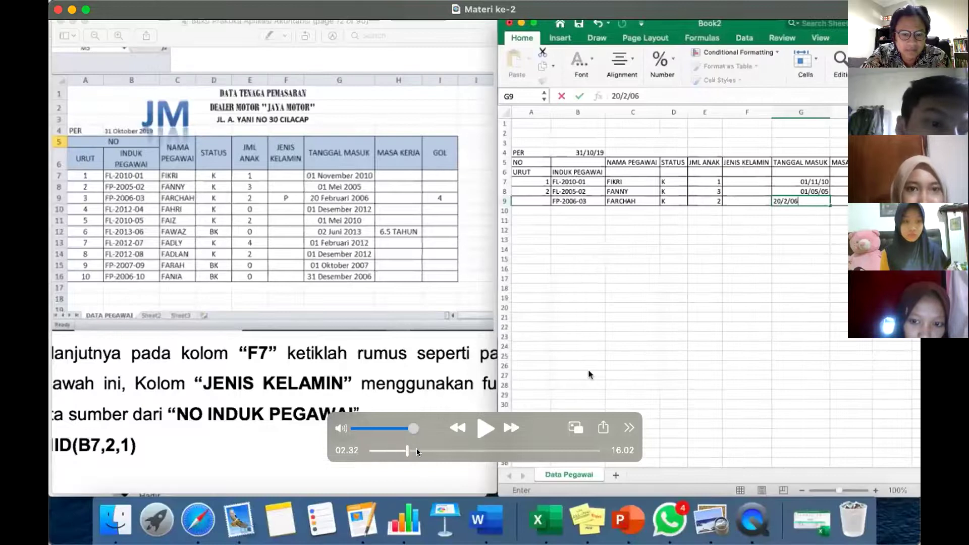
{"action": "left_click", "coordinate": [452, 449]}
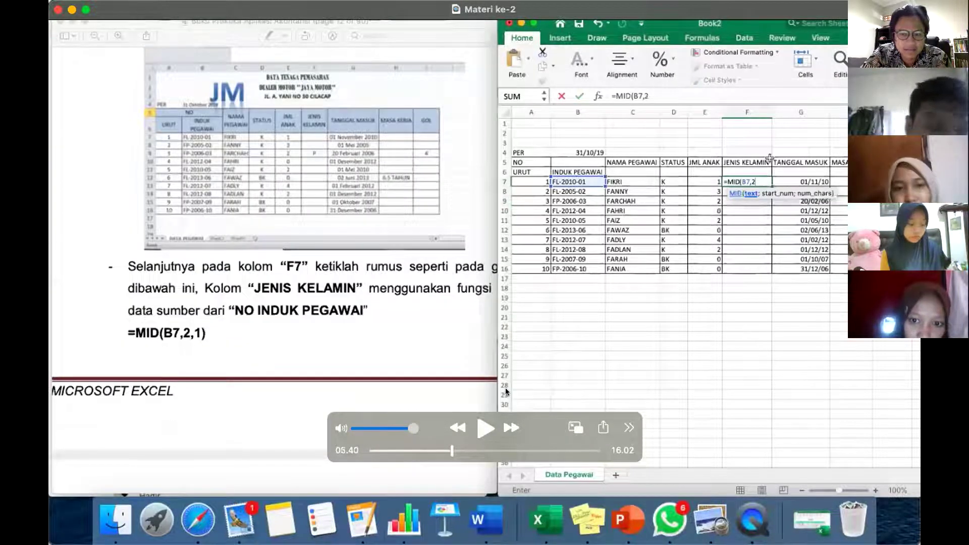
{"action": "left_click", "coordinate": [444, 447]}
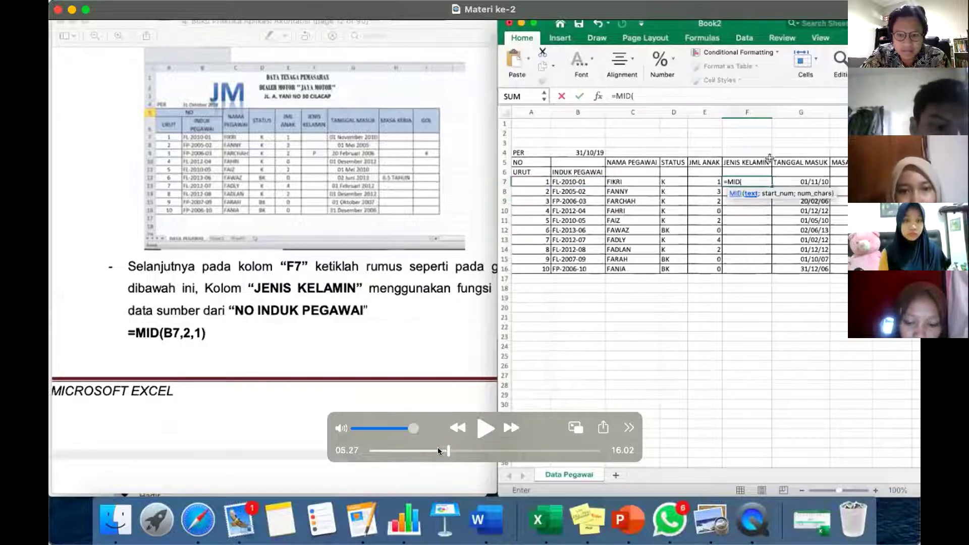
{"action": "left_click", "coordinate": [439, 449]}
{"action": "left_click", "coordinate": [452, 446]}
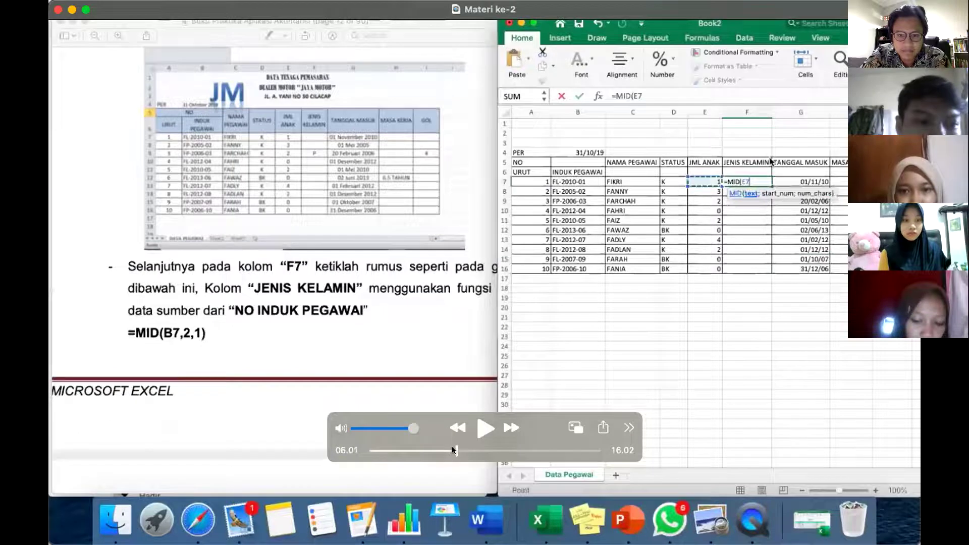
{"action": "left_click", "coordinate": [464, 450]}
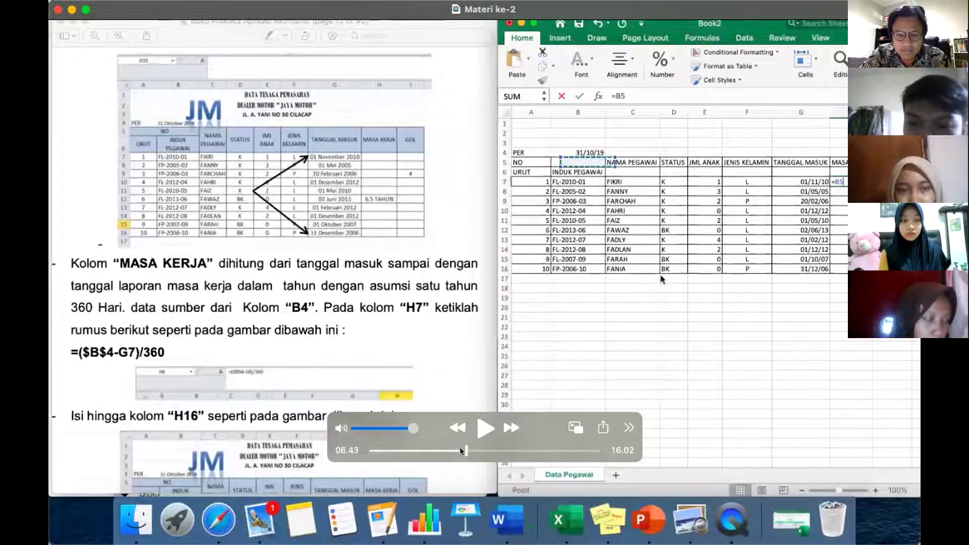
{"action": "left_click", "coordinate": [448, 448]}
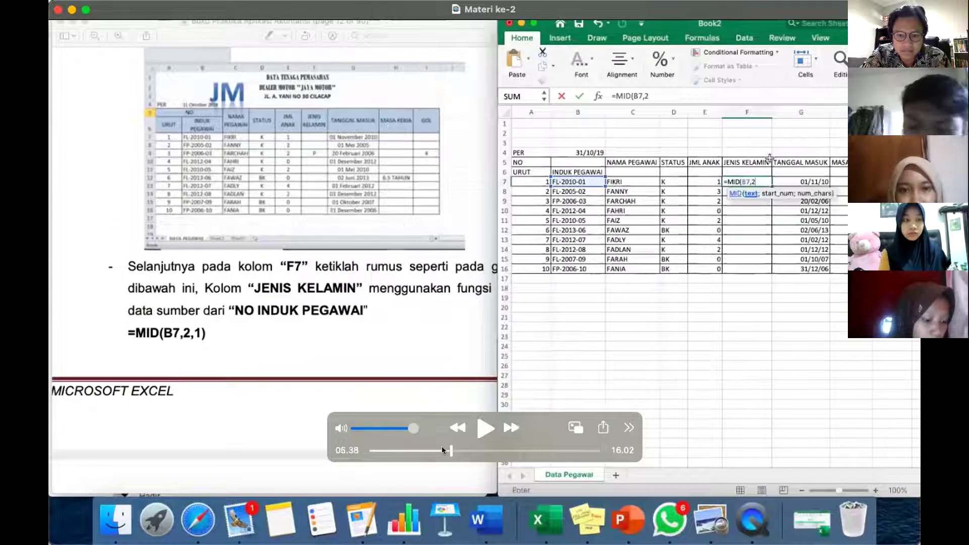
{"action": "left_click", "coordinate": [444, 449]}
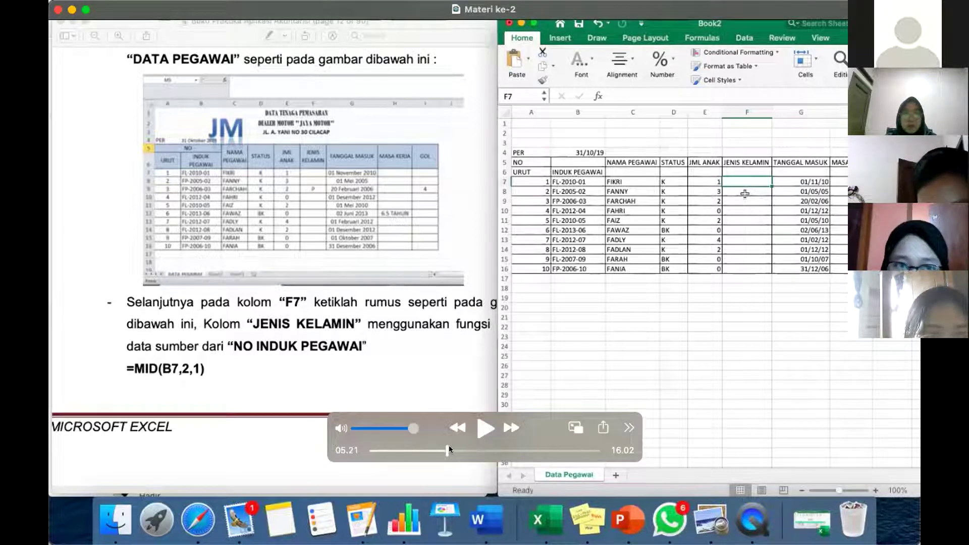
Seek the video to about 06.08 and play the entry of the MID formula in F7, pausing once it is committed
{"action": "left_click", "coordinate": [449, 450]}
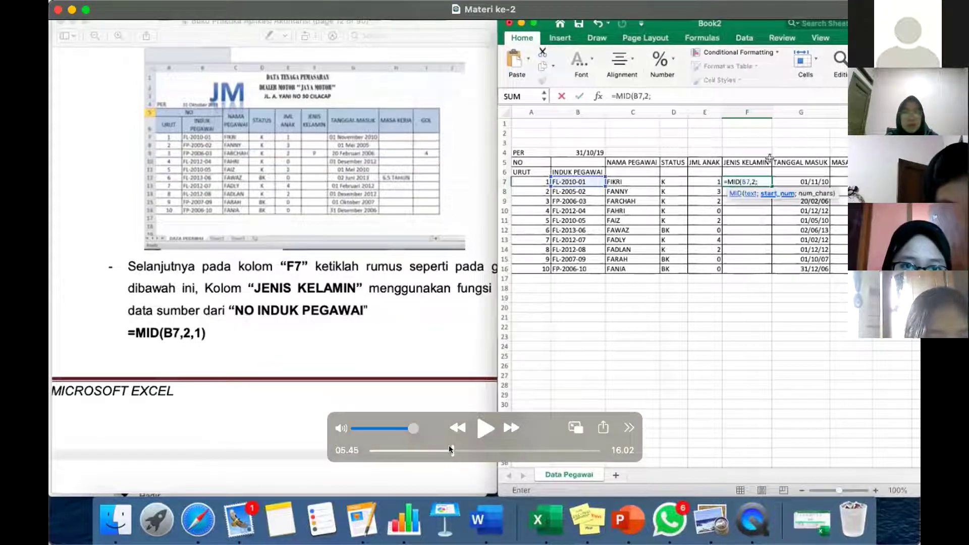
{"action": "left_click", "coordinate": [459, 446]}
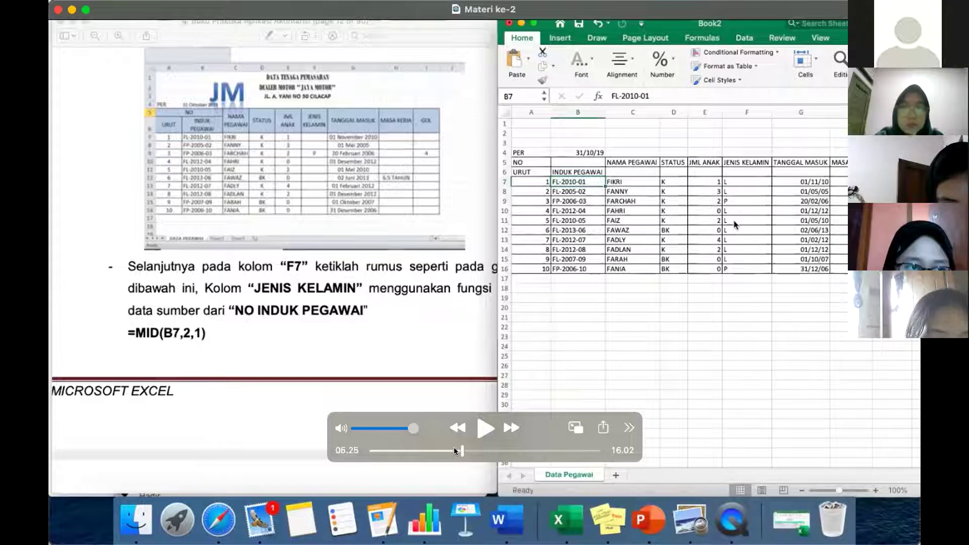
{"action": "left_click", "coordinate": [455, 451]}
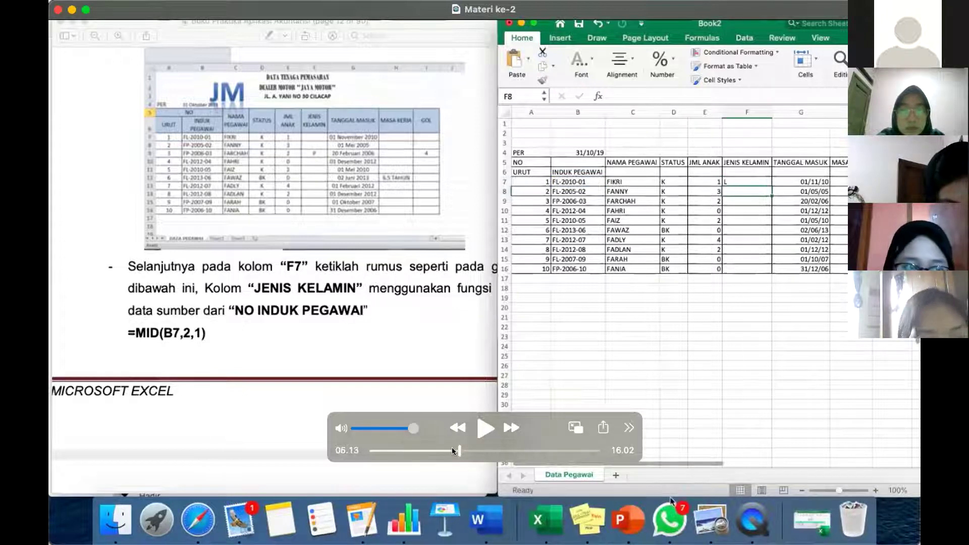
{"action": "left_click", "coordinate": [454, 450]}
{"action": "left_click", "coordinate": [486, 429]}
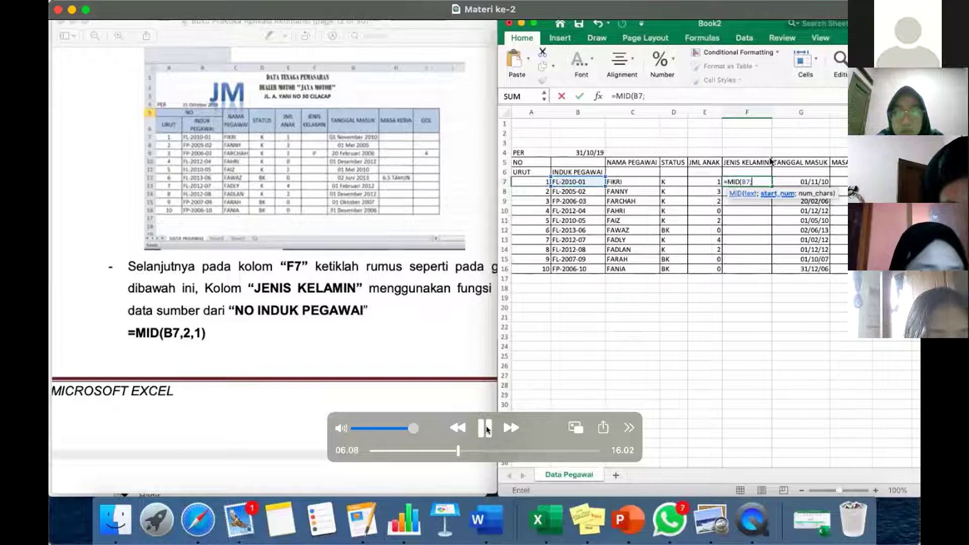
{"action": "left_click", "coordinate": [485, 427]}
{"action": "left_click", "coordinate": [484, 428]}
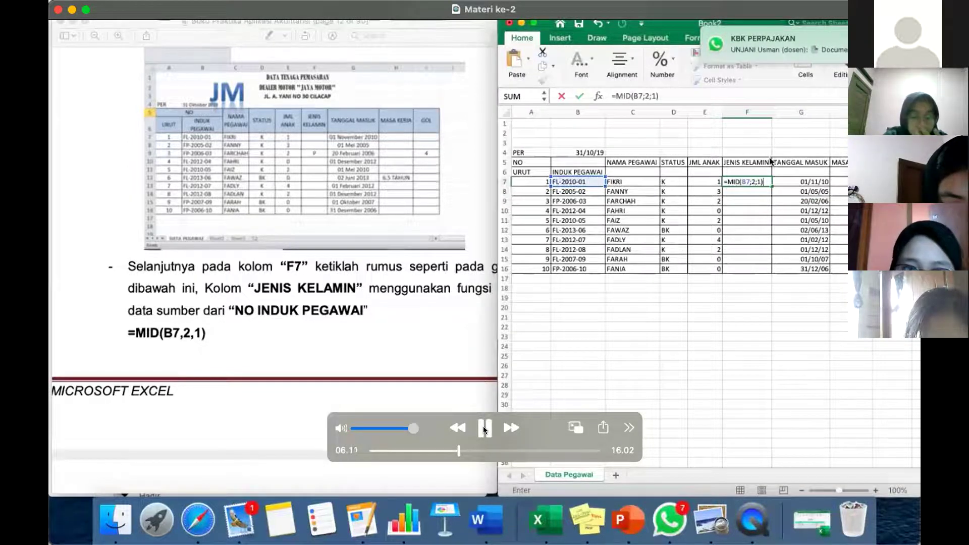
{"action": "left_click", "coordinate": [483, 428]}
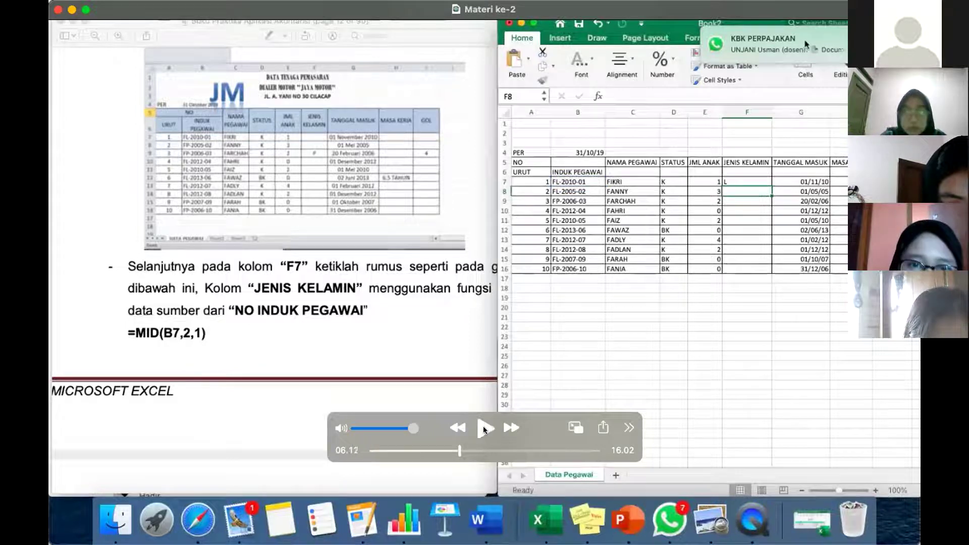
Replay the formula entry in the video and pause at the completed =MID(B7;2;1) in cell F7
{"action": "left_click", "coordinate": [453, 448]}
{"action": "left_click", "coordinate": [485, 427]}
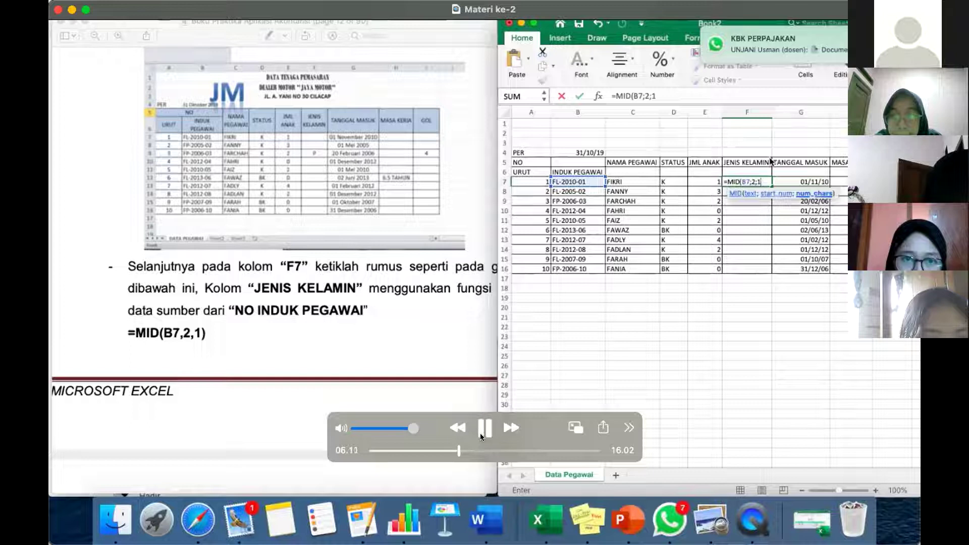
{"action": "left_click", "coordinate": [482, 433]}
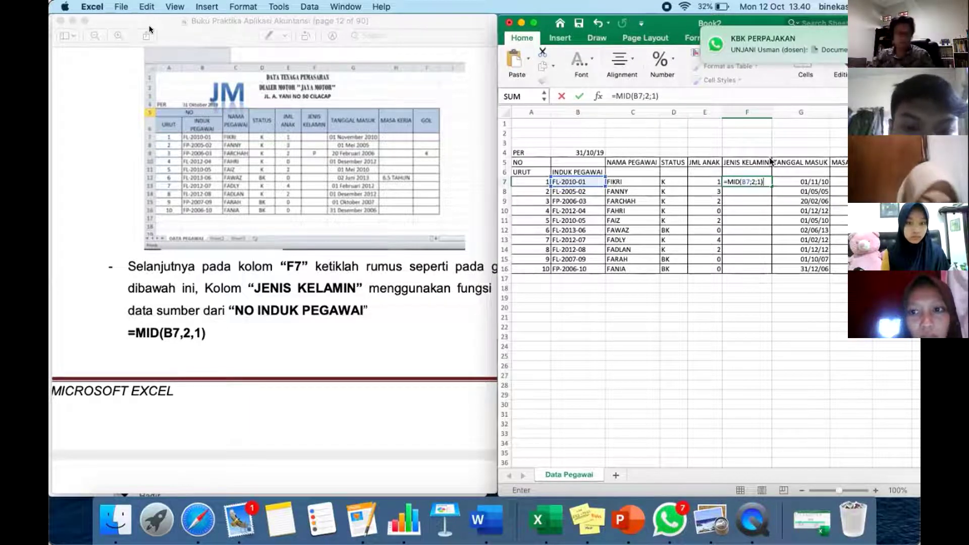
{"action": "mouse_move", "coordinate": [72, 177]}
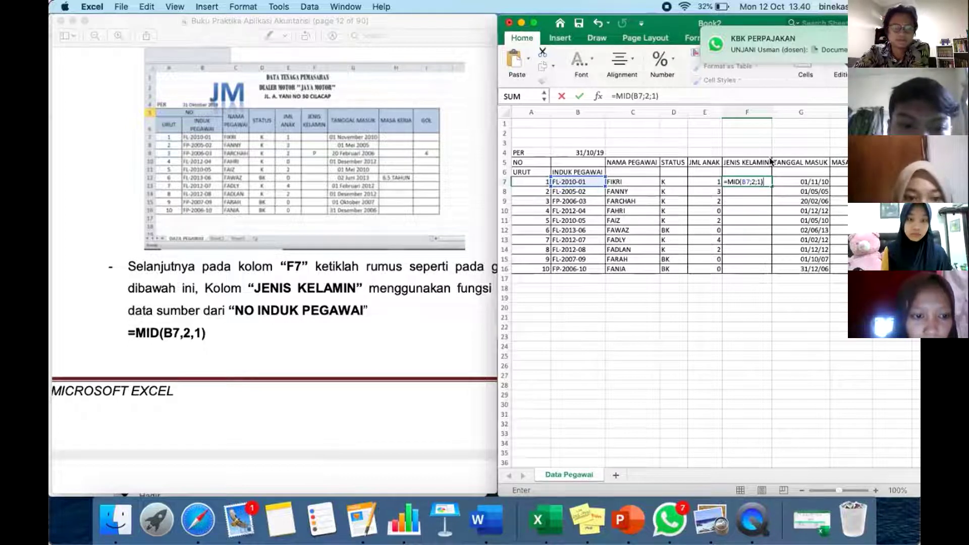
{"action": "key", "text": "space"}
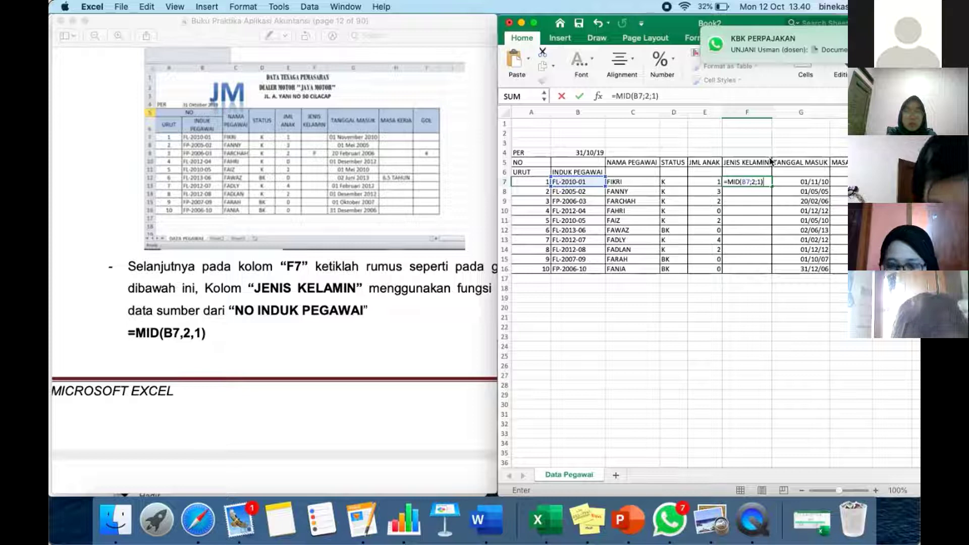
{"action": "mouse_move", "coordinate": [450, 535]}
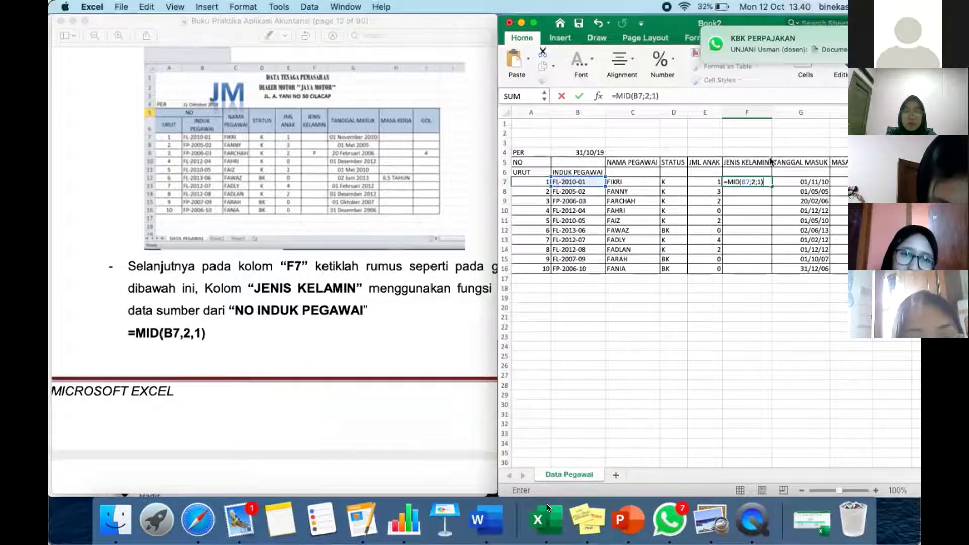
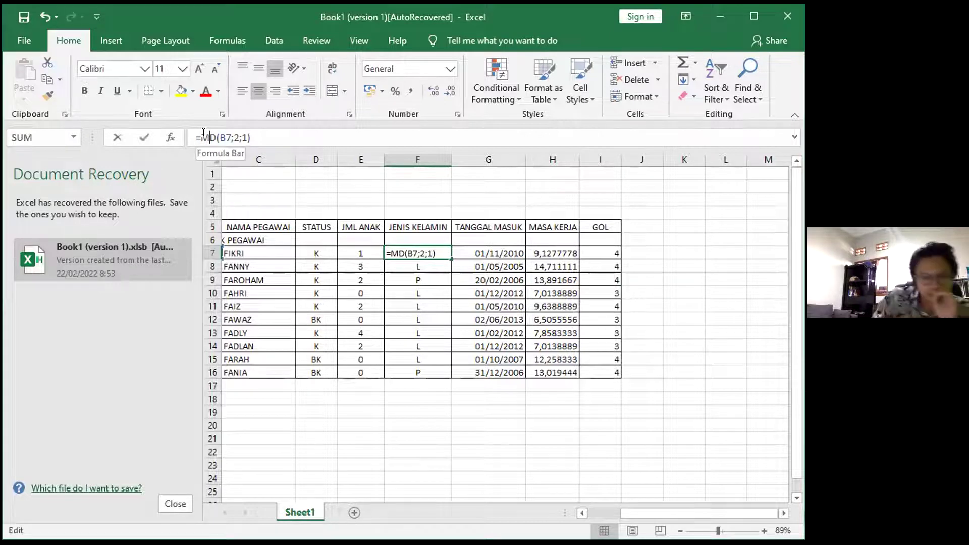
Correct the formula in F7 to =MID(B7;2;1) and fill it down the JENIS KELAMIN column to F16
{"action": "type", "text": "I"}
{"action": "key", "text": "Return"}
{"action": "left_click_drag", "start_coordinate": [428, 247], "coordinate": [447, 262]}
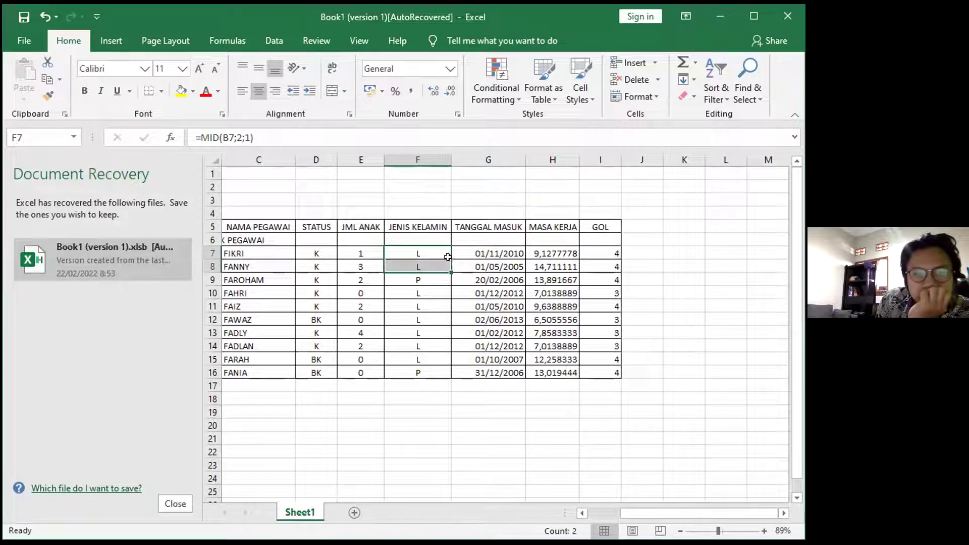
{"action": "left_click", "coordinate": [445, 258]}
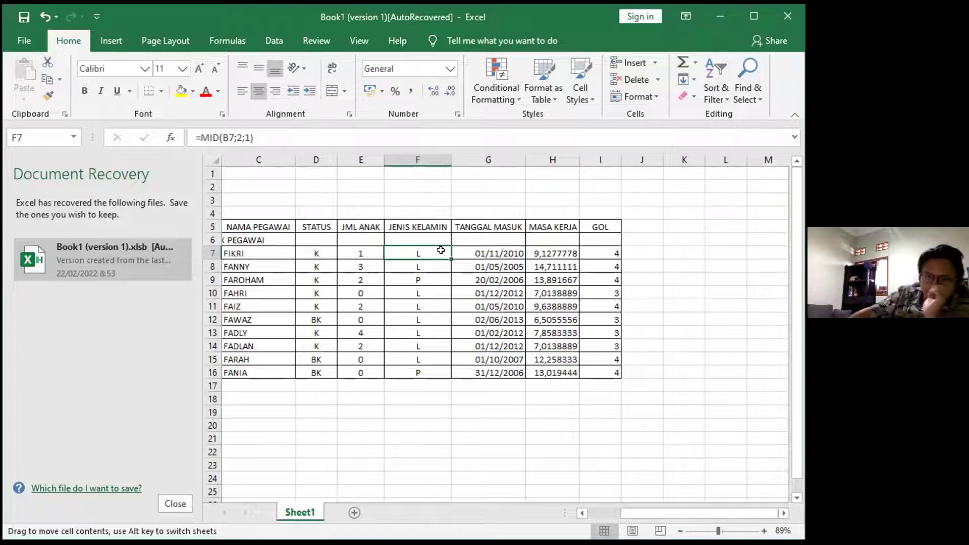
{"action": "left_click_drag", "start_coordinate": [451, 259], "coordinate": [445, 376]}
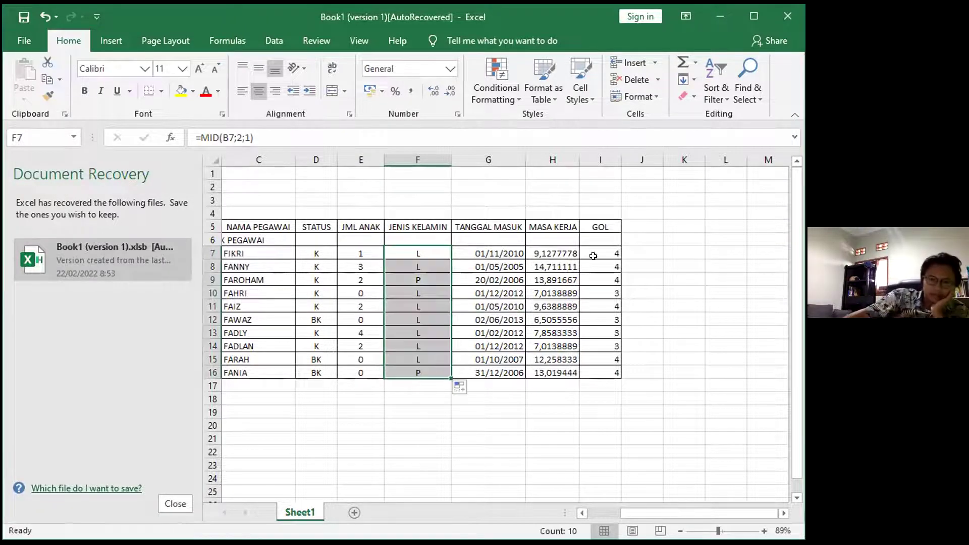
Select the MASA KERJA values in H7:H16
{"action": "left_click", "coordinate": [562, 249]}
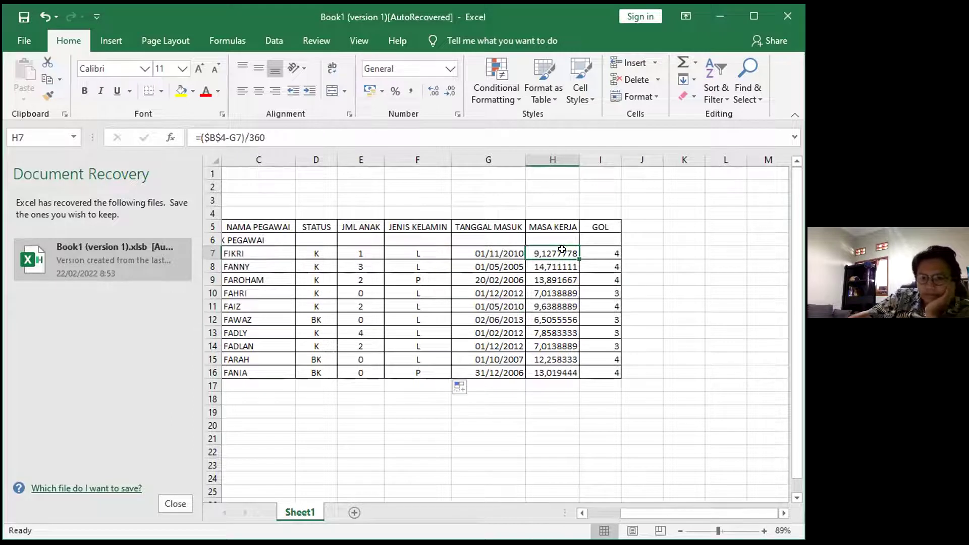
{"action": "left_click_drag", "start_coordinate": [561, 249], "coordinate": [562, 376]}
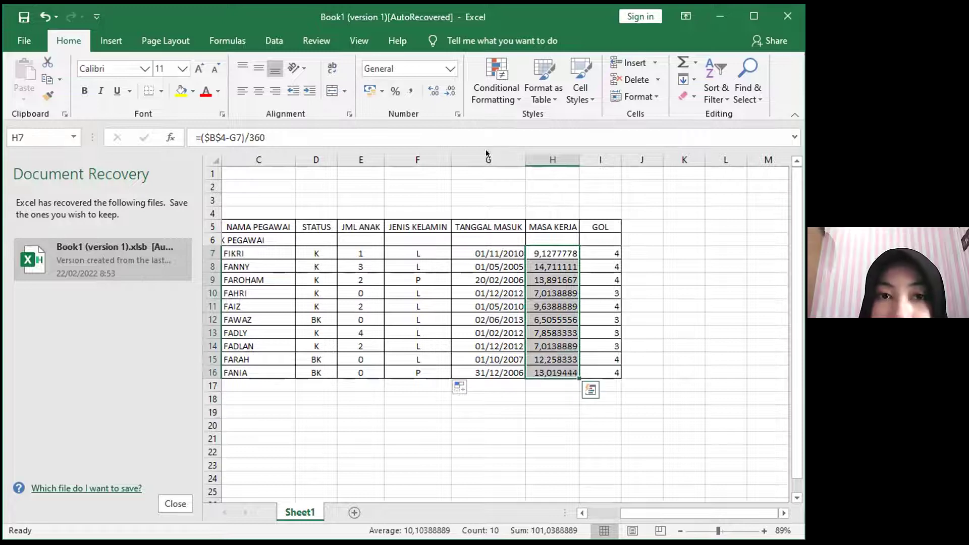
{"action": "left_click", "coordinate": [445, 73]}
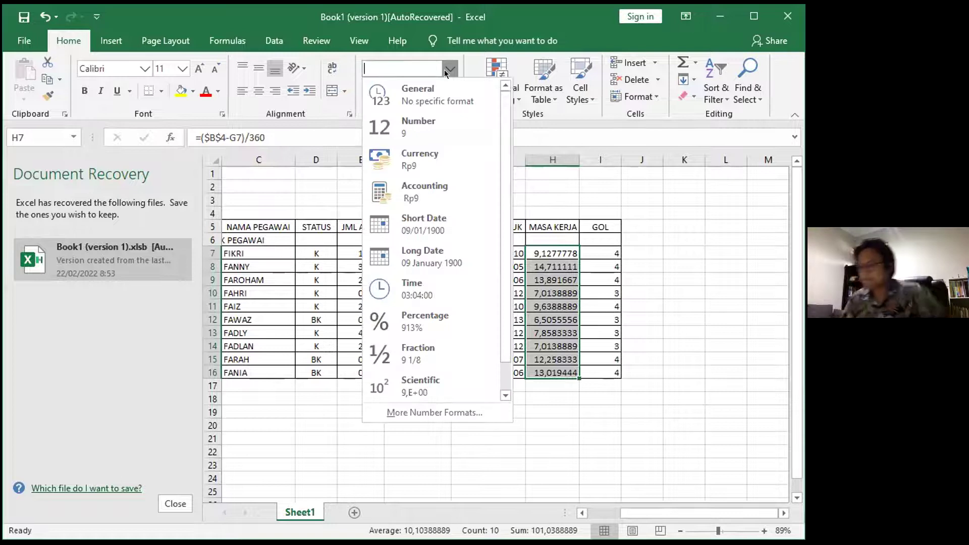
{"action": "left_click", "coordinate": [576, 183]}
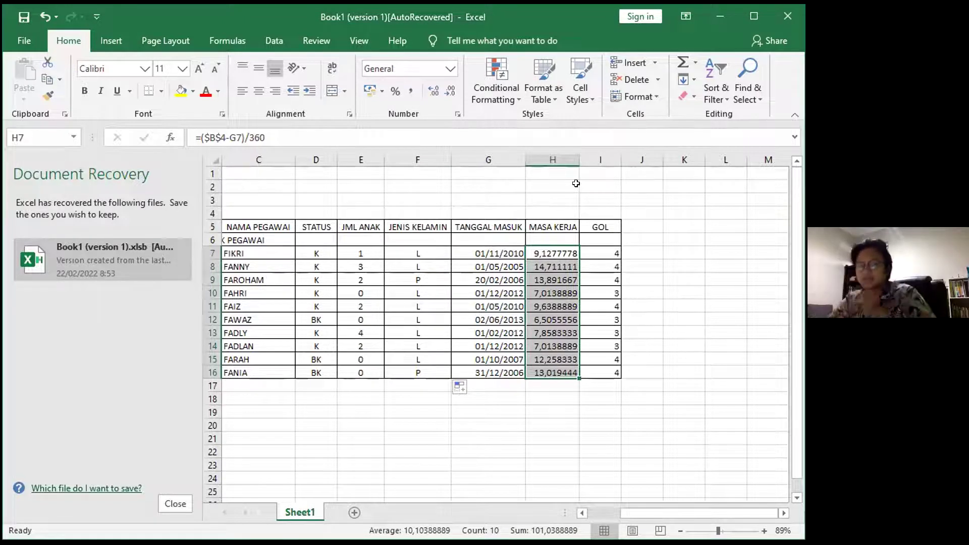
{"action": "mouse_move", "coordinate": [553, 372]}
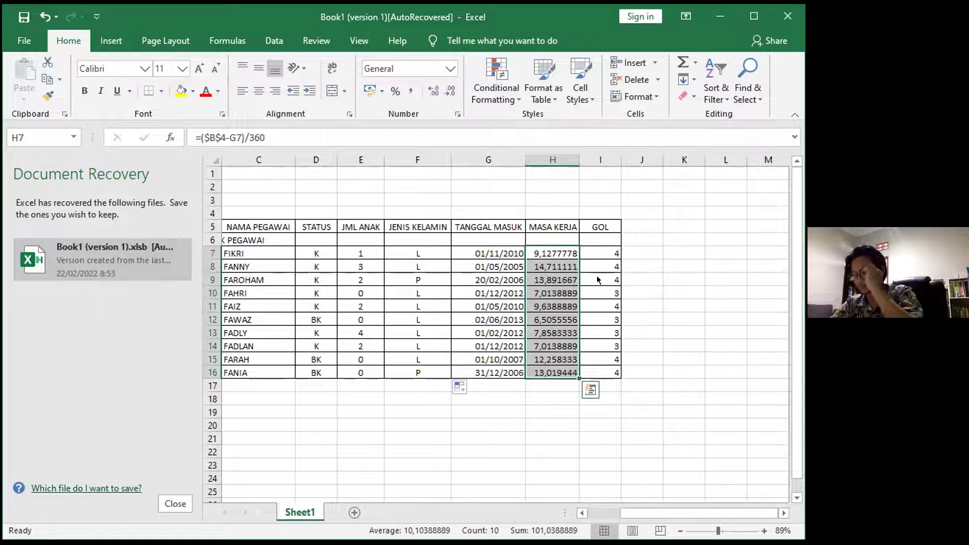
{"action": "key", "text": "shift+F10"}
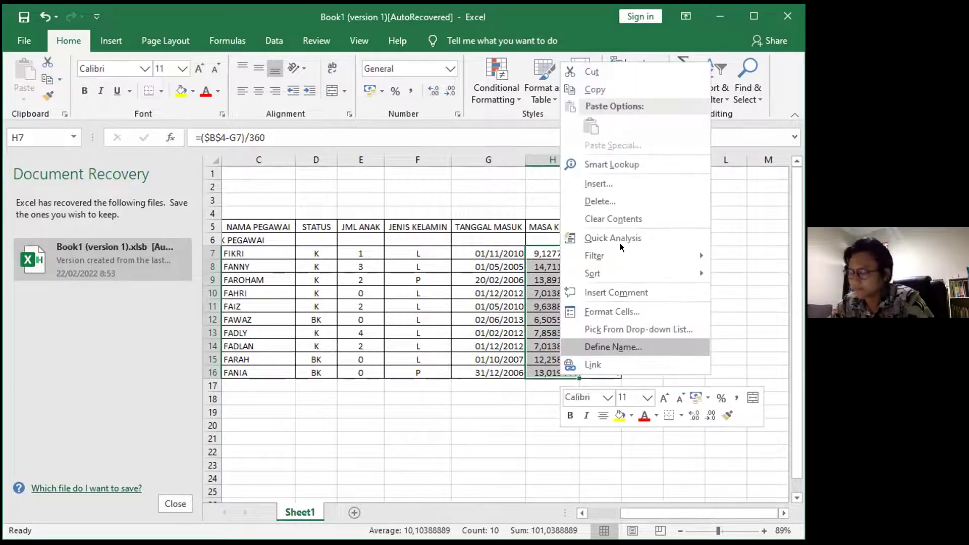
{"action": "left_click", "coordinate": [612, 306]}
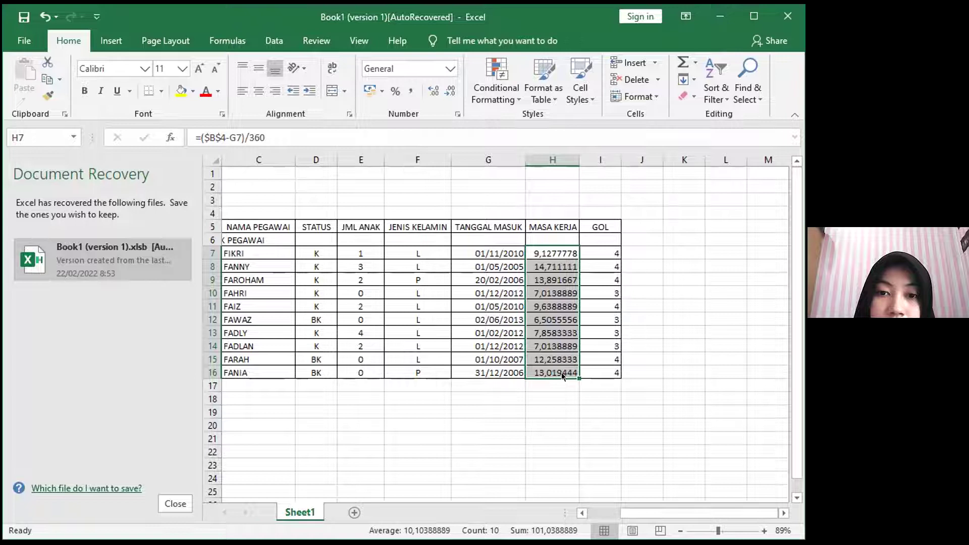
Open the cell formatting for the selected MASA KERJA values, choose the Custom number category and clear its format code
{"action": "key", "text": "ctrl+1"}
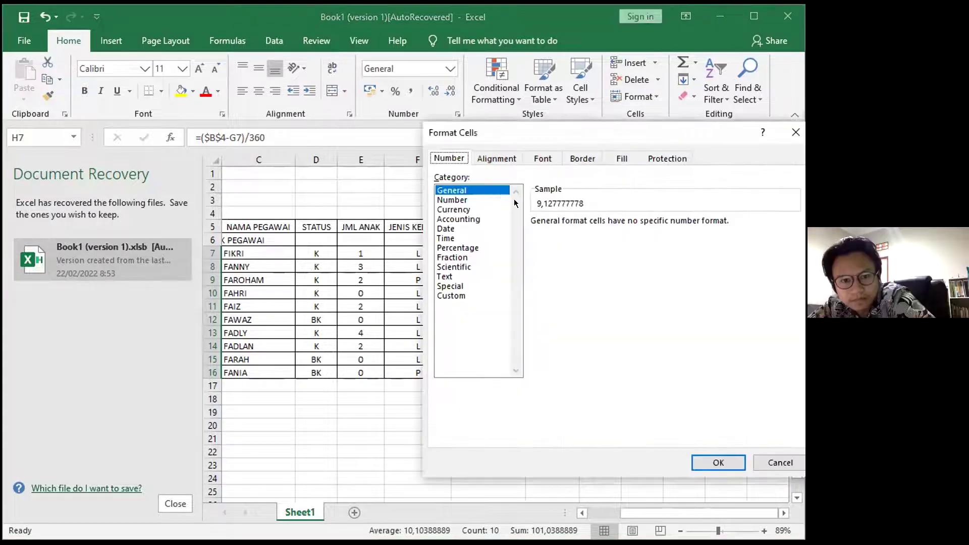
{"action": "left_click", "coordinate": [446, 296]}
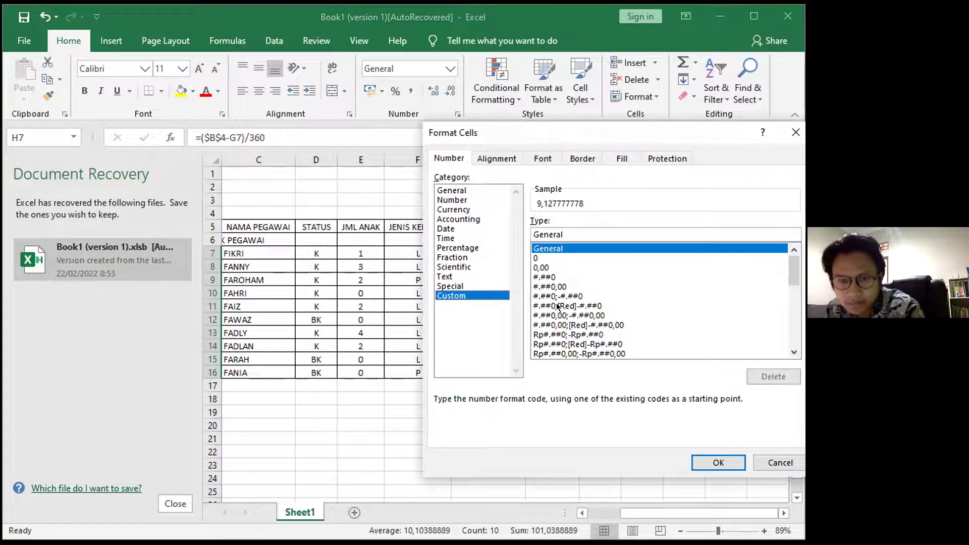
{"action": "left_click", "coordinate": [583, 228]}
{"action": "key", "text": "BackSpace"}
{"action": "key", "text": "BackSpace"}
{"action": "key", "text": "BackSpace"}
{"action": "key", "text": "BackSpace"}
{"action": "key", "text": "BackSpace"}
{"action": "key", "text": "BackSpace"}
{"action": "key", "text": "BackSpace"}
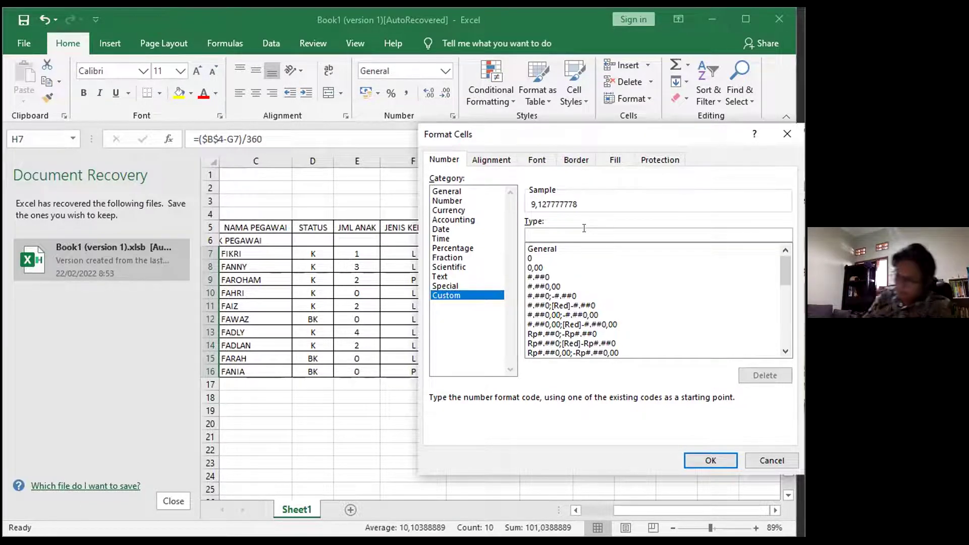
{"action": "type", "text": "\""}
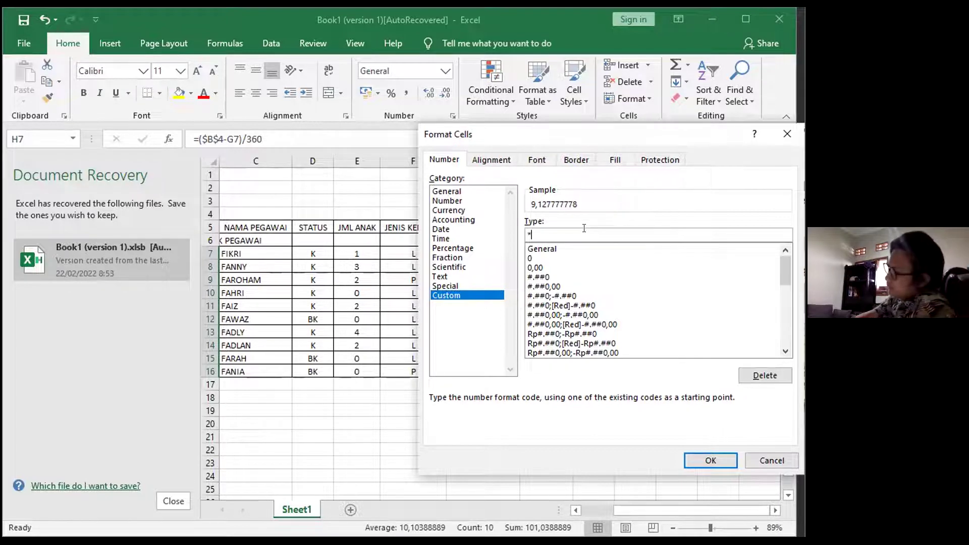
{"action": "type", "text": ","}
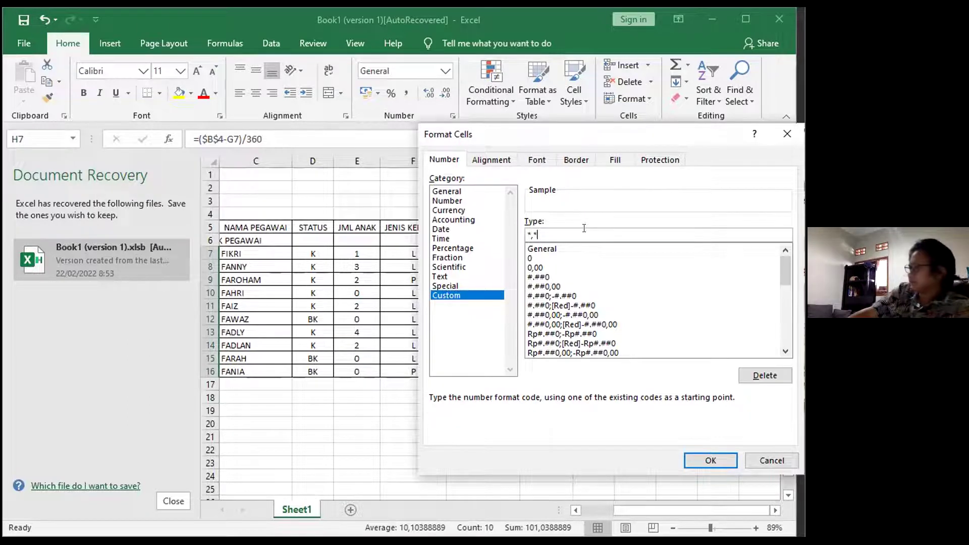
{"action": "key", "text": "BackSpace"}
{"action": "key", "text": "BackSpace"}
{"action": "key", "text": "BackSpace"}
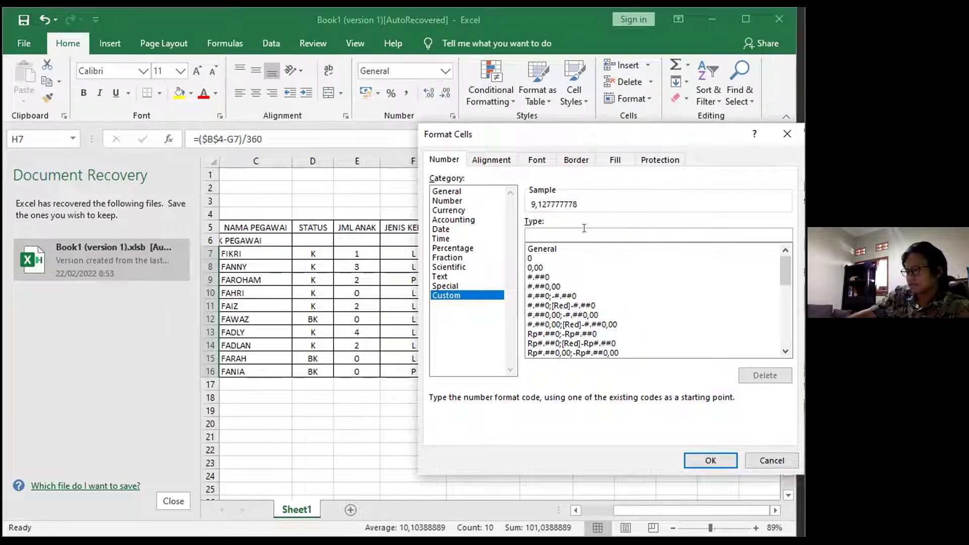
Apply the custom number format #,# "TAHUN" to the selected MASA KERJA values
{"action": "type", "text": "#"}
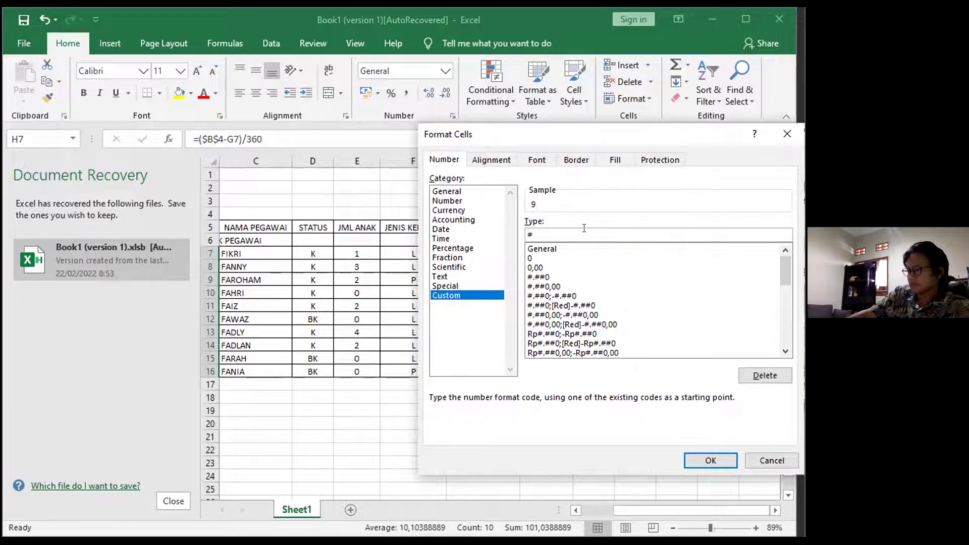
{"action": "type", "text": ",#"}
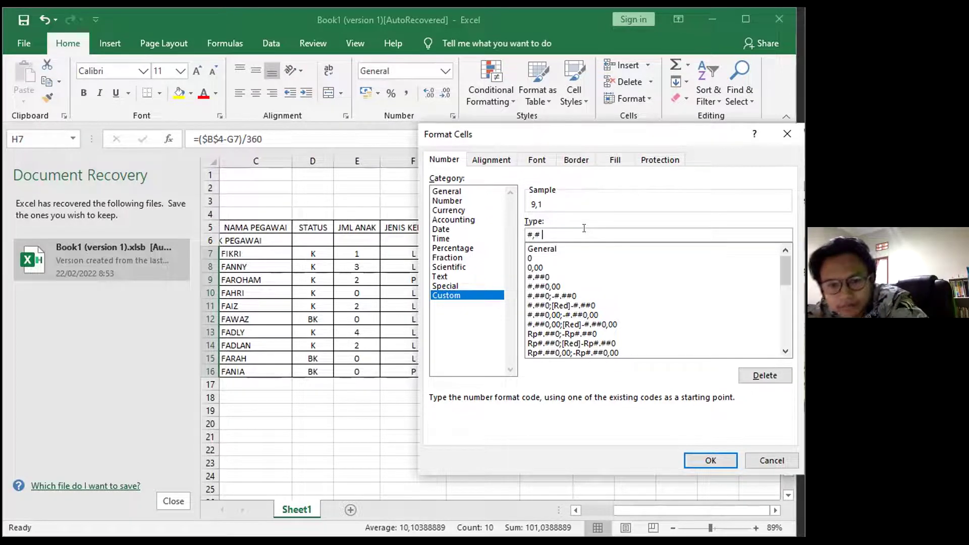
{"action": "type", "text": "\""}
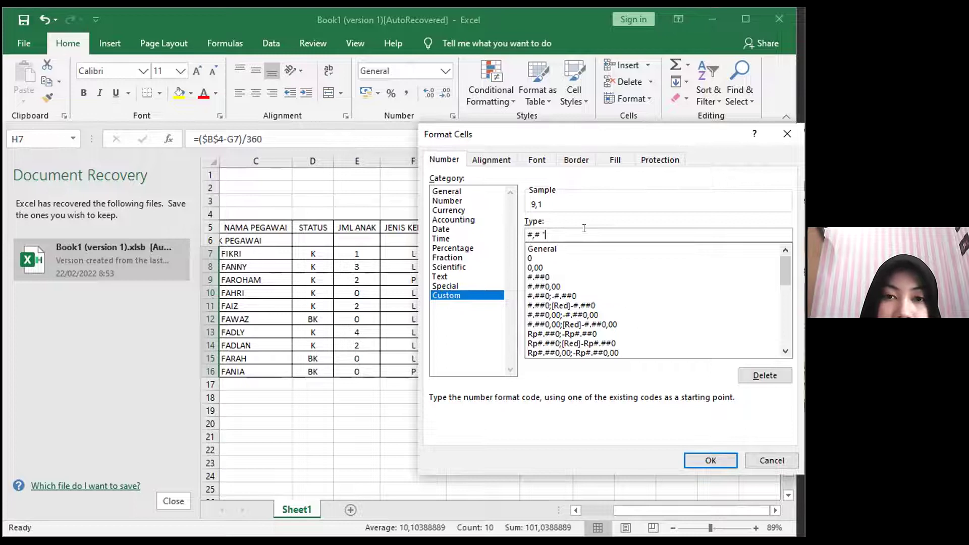
{"action": "type", "text": "t"}
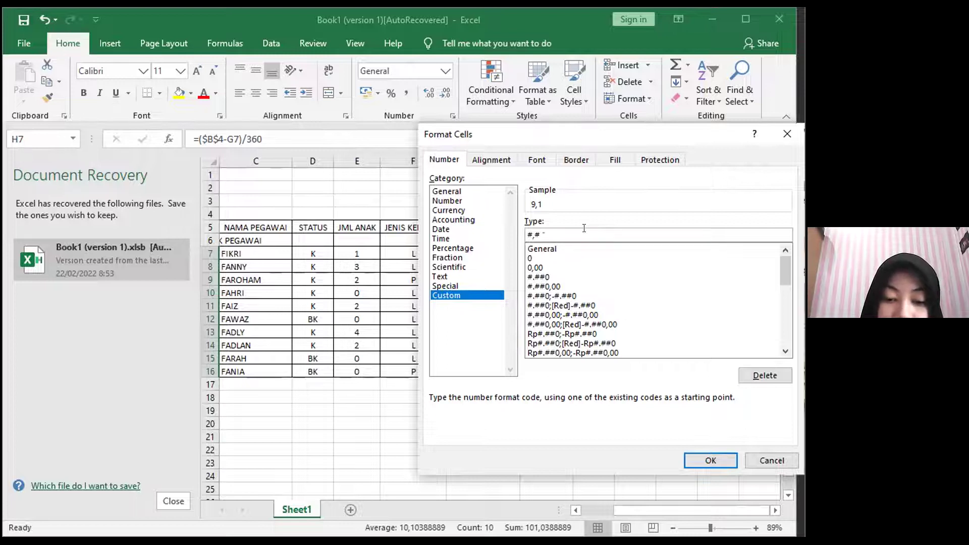
{"action": "type", "text": "TAHUN\""}
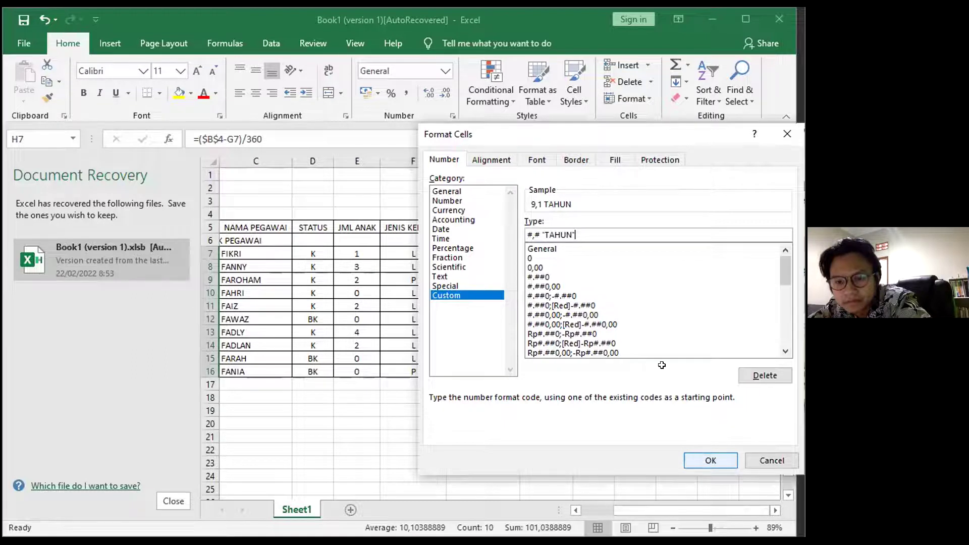
{"action": "key", "text": "Return"}
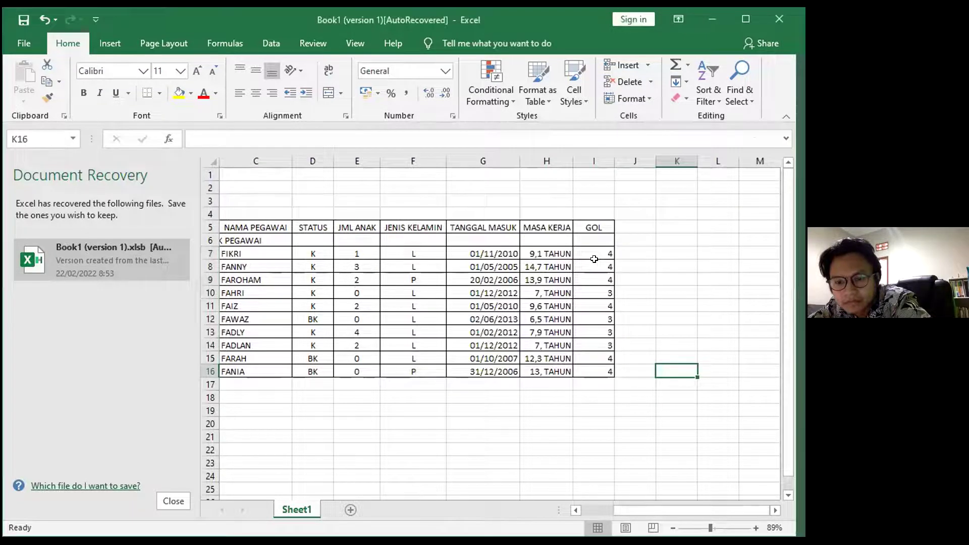
{"action": "left_click", "coordinate": [559, 251]}
{"action": "left_click", "coordinate": [431, 249]}
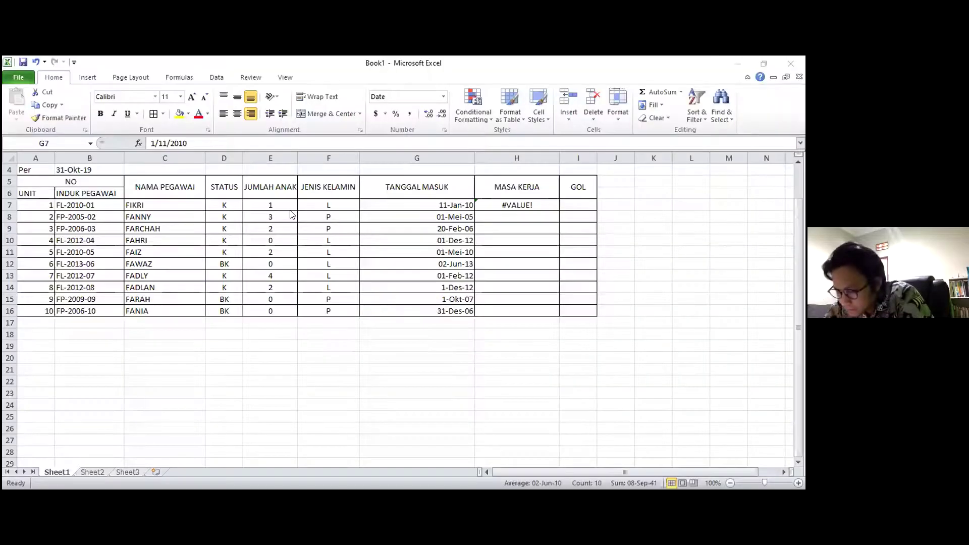
Apply the 14-Mar-01 date format to the TANGGAL MASUK entries in G7:G16
{"action": "left_click", "coordinate": [409, 202]}
{"action": "left_click_drag", "start_coordinate": [407, 202], "coordinate": [443, 303]}
{"action": "right_click", "coordinate": [443, 304]}
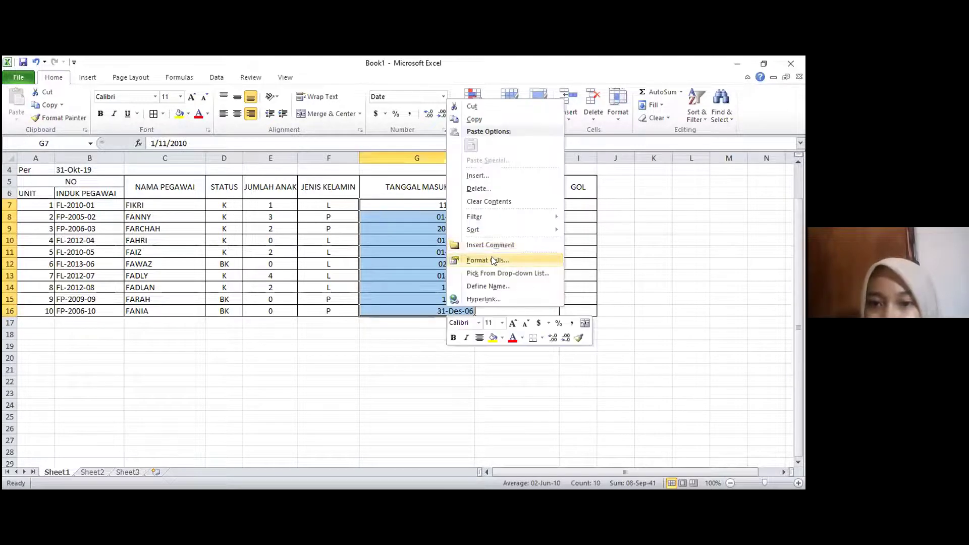
{"action": "left_click", "coordinate": [493, 260]}
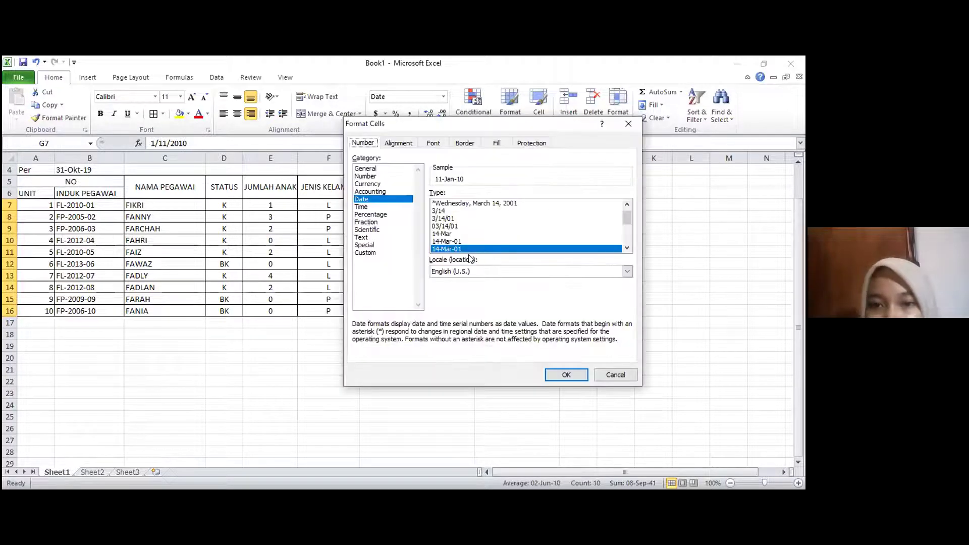
{"action": "left_click", "coordinate": [458, 249]}
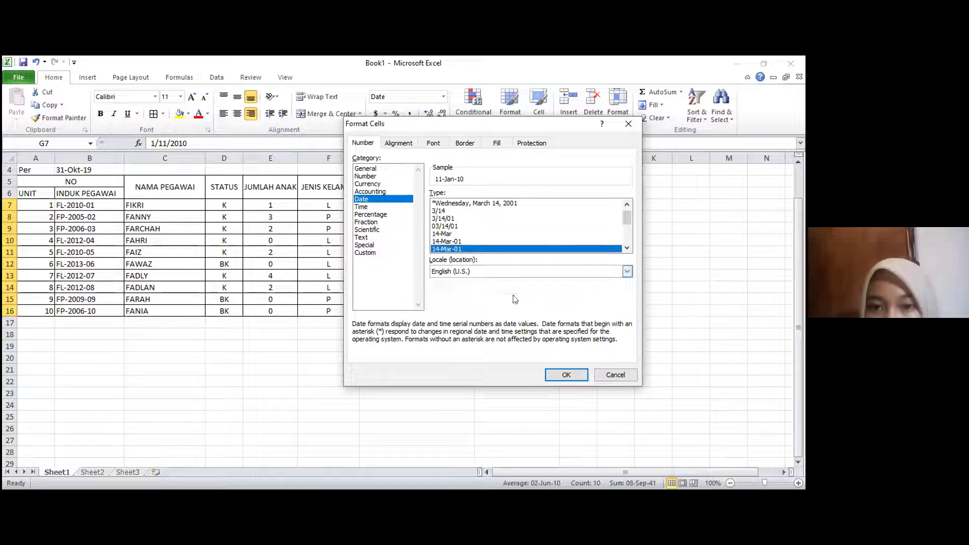
{"action": "left_click", "coordinate": [567, 372]}
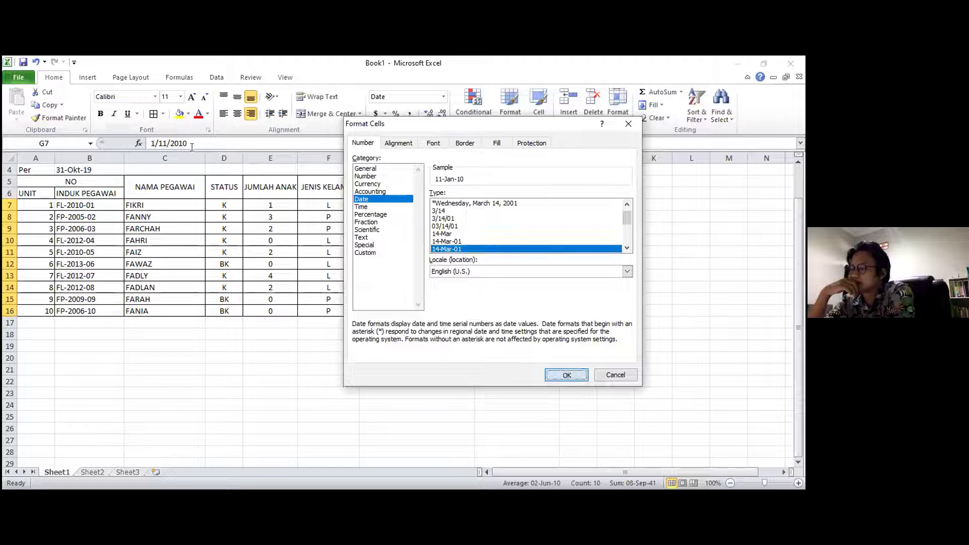
Check the date format of the Per date in B4 and inspect the MASA KERJA formula in H7
{"action": "left_click", "coordinate": [96, 167]}
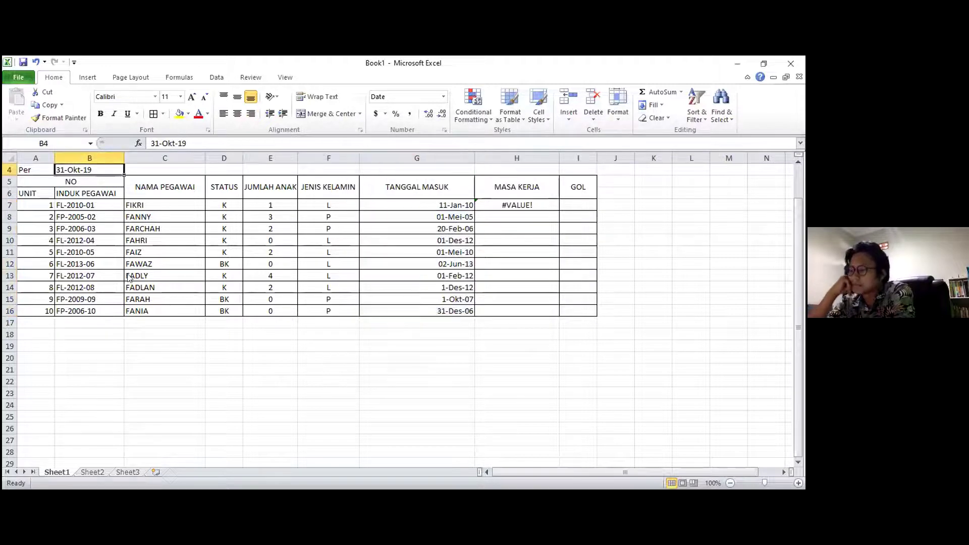
{"action": "right_click", "coordinate": [97, 169]}
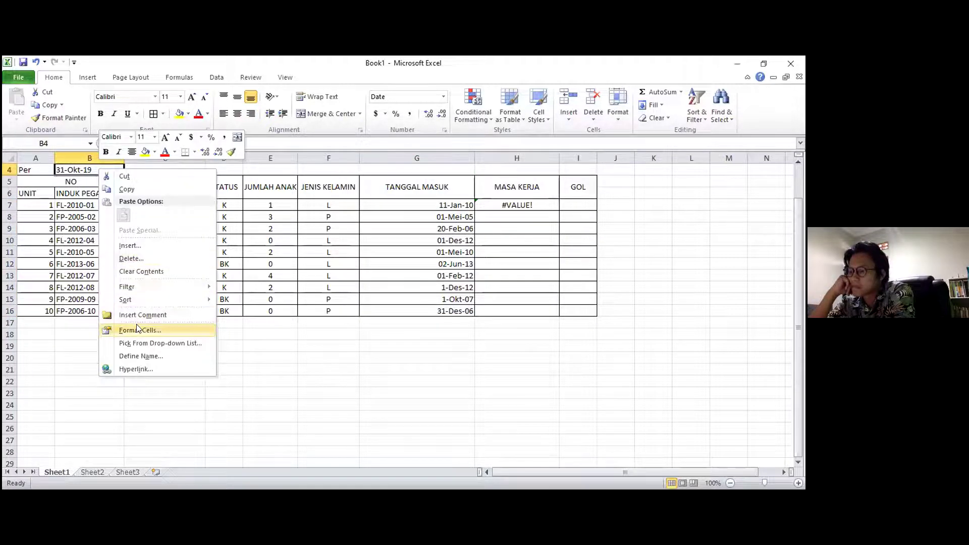
{"action": "left_click", "coordinate": [137, 324]}
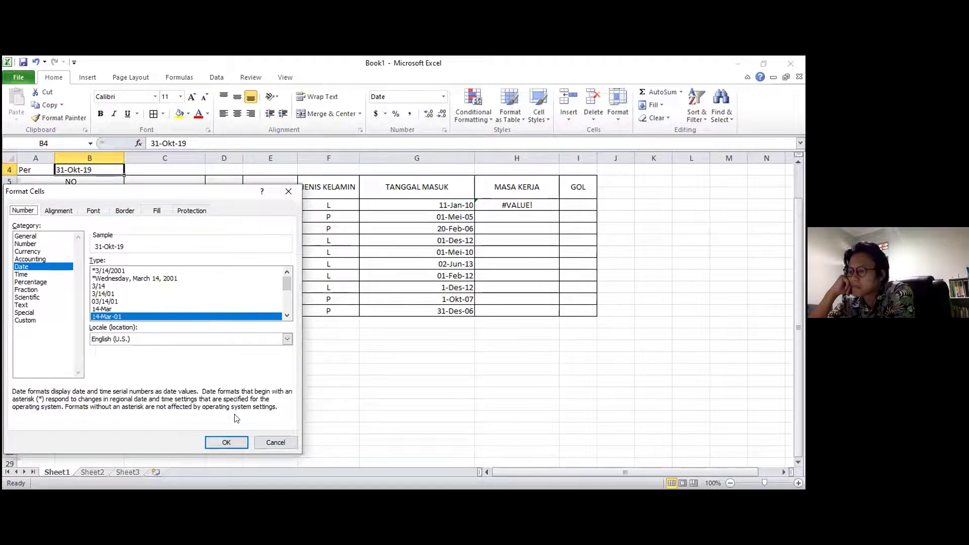
{"action": "left_click", "coordinate": [226, 442]}
{"action": "left_click", "coordinate": [522, 203]}
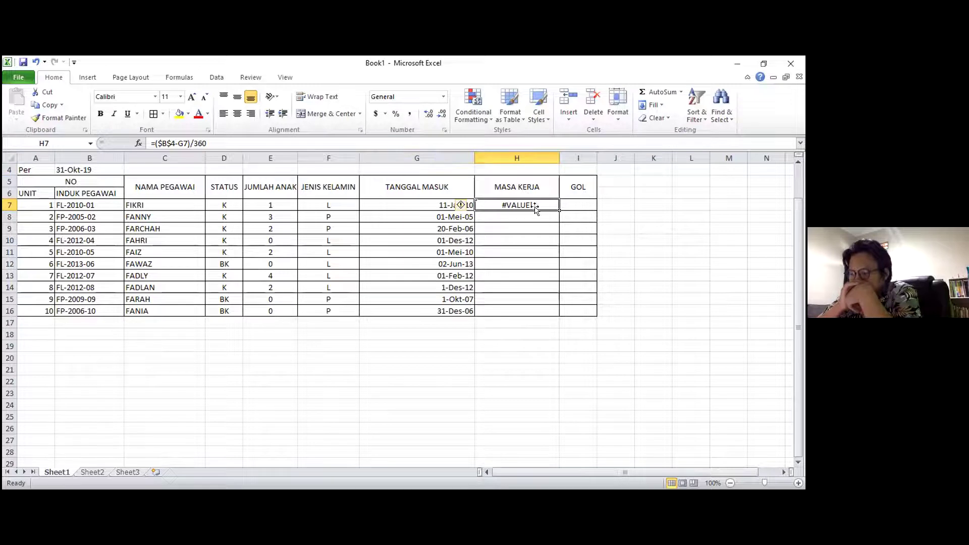
Check the error information for the MASA KERJA formula in H7 and look over the first TANGGAL MASUK entries
{"action": "left_click", "coordinate": [466, 205]}
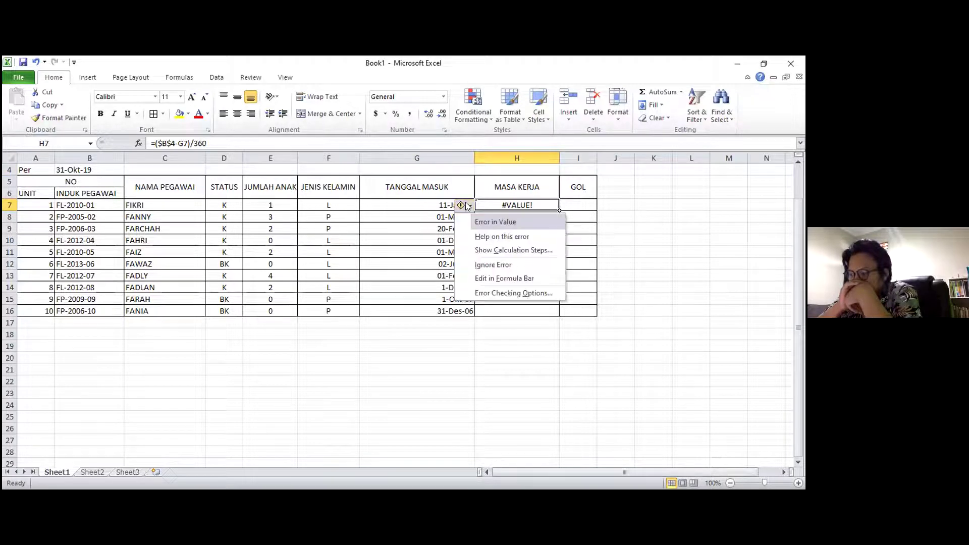
{"action": "left_click", "coordinate": [469, 205]}
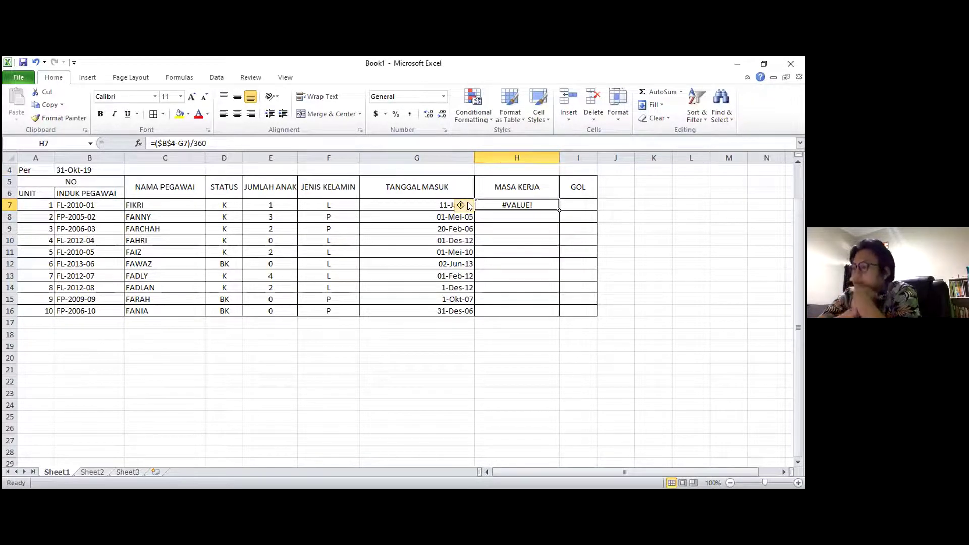
{"action": "mouse_move", "coordinate": [469, 206]}
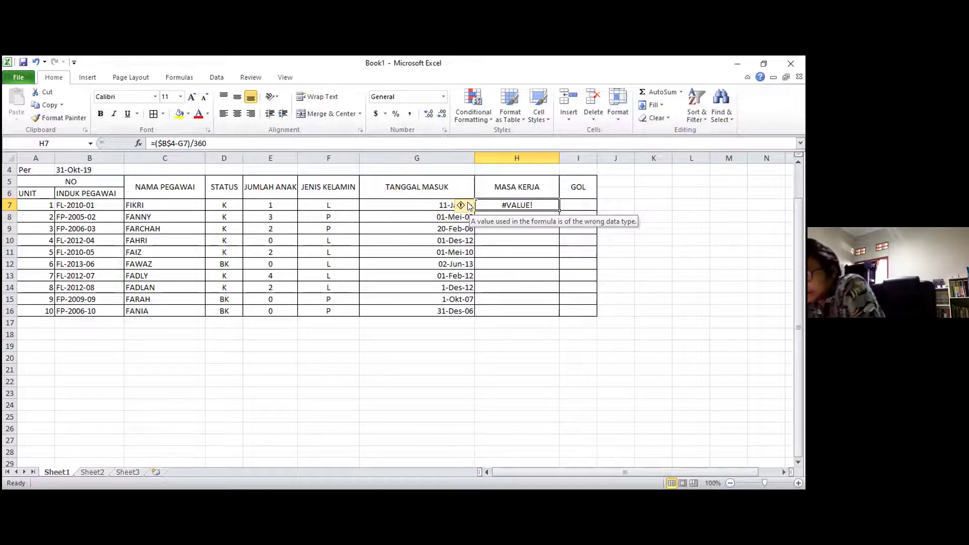
{"action": "left_click", "coordinate": [419, 203]}
{"action": "left_click_drag", "start_coordinate": [418, 204], "coordinate": [424, 241]}
Try the 14-Mar-2001 date type for the Per date in B4, browse the locales, and check the TANGGAL MASUK entries
{"action": "left_click", "coordinate": [118, 164]}
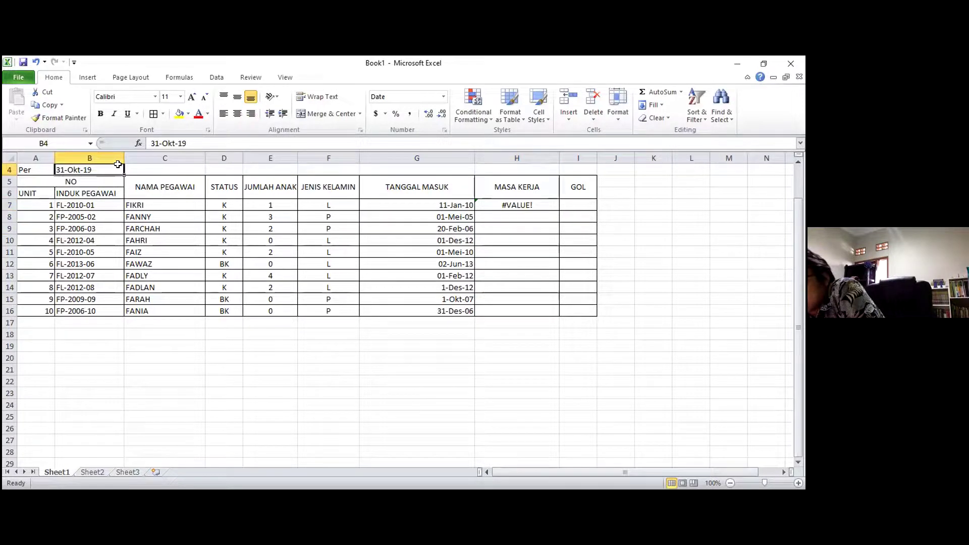
{"action": "right_click", "coordinate": [117, 165]}
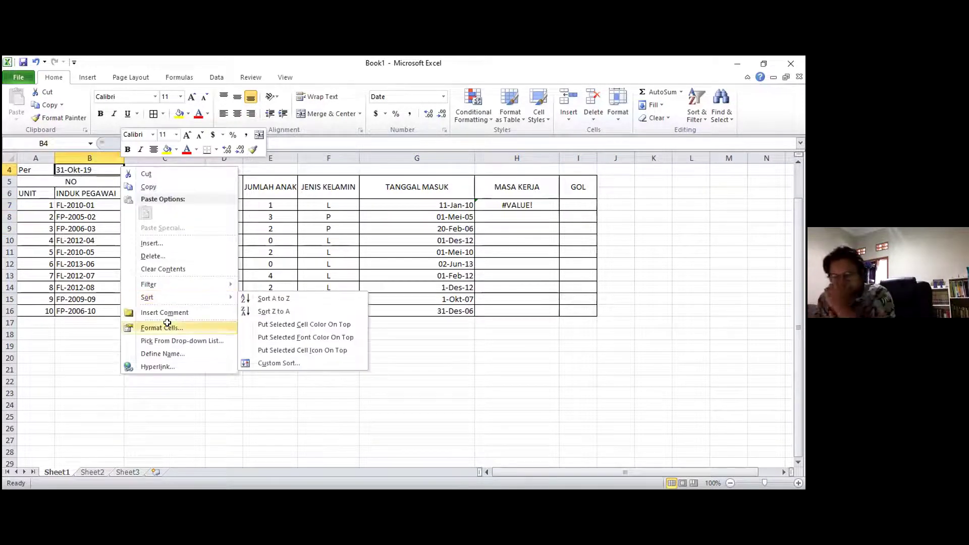
{"action": "left_click", "coordinate": [167, 327]}
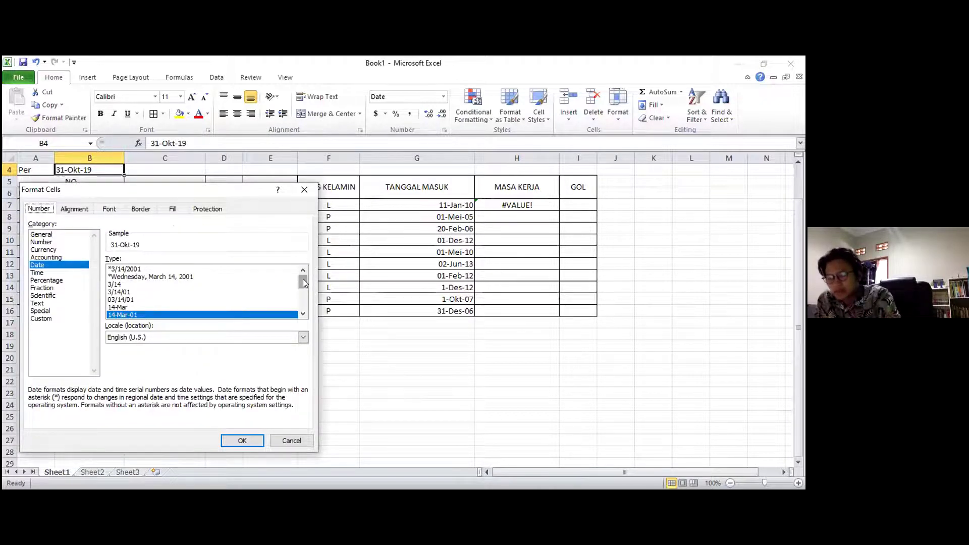
{"action": "left_click_drag", "start_coordinate": [303, 281], "coordinate": [304, 303]}
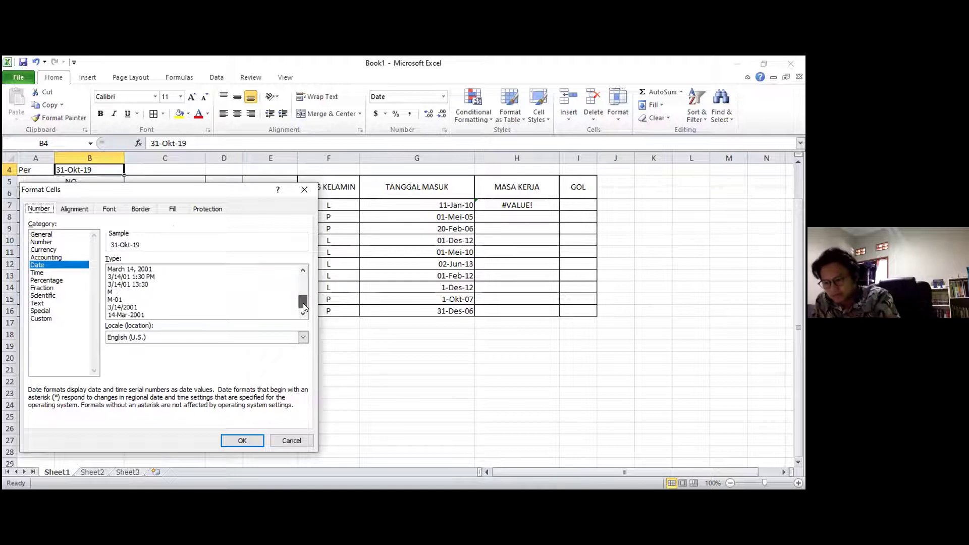
{"action": "left_click", "coordinate": [136, 314]}
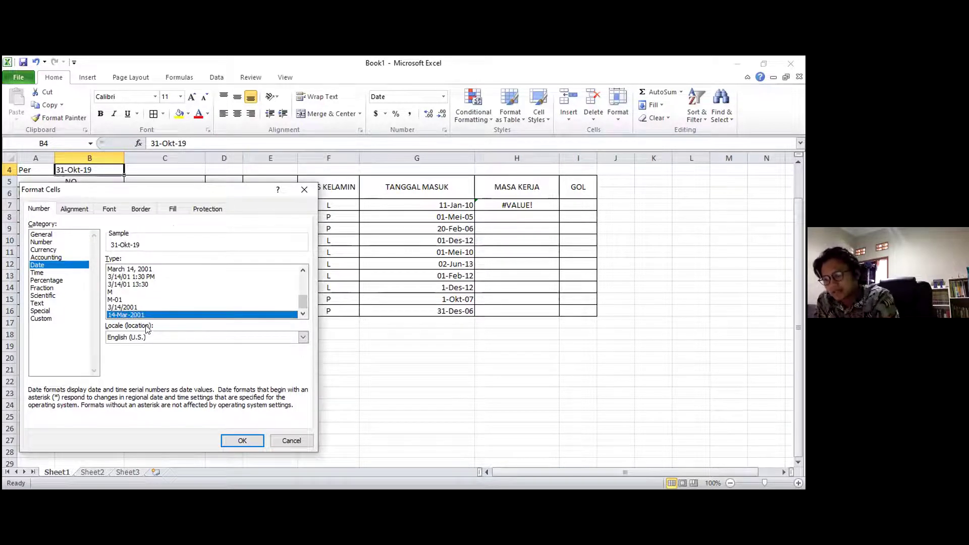
{"action": "left_click", "coordinate": [303, 337]}
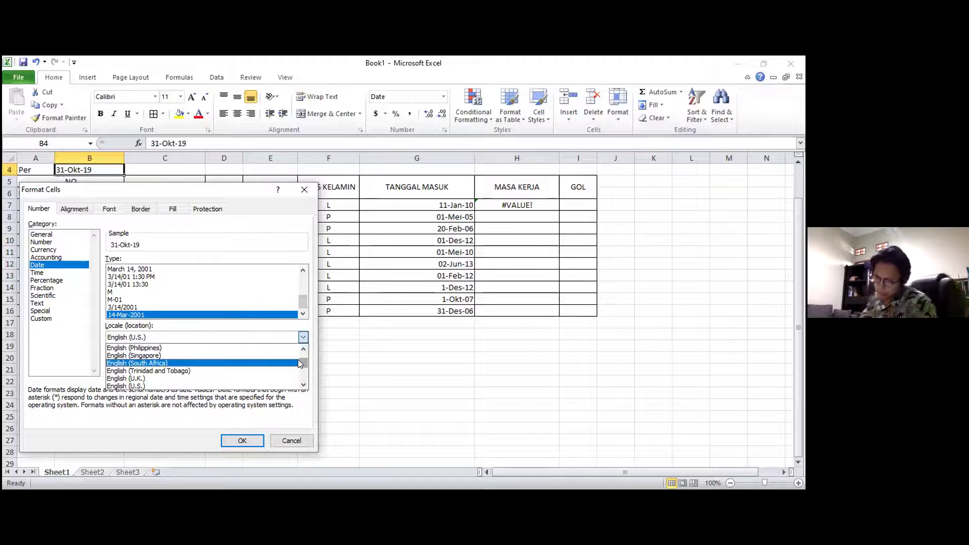
{"action": "scroll", "coordinate": [298, 360], "scroll_direction": "down", "scroll_amount": 7}
{"action": "left_click_drag", "start_coordinate": [302, 363], "coordinate": [300, 365]}
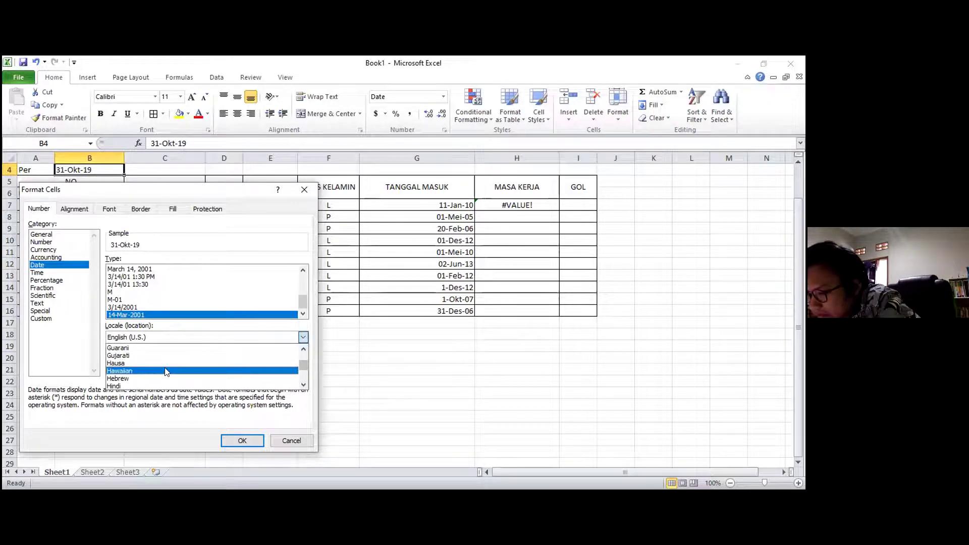
{"action": "left_click", "coordinate": [242, 439]}
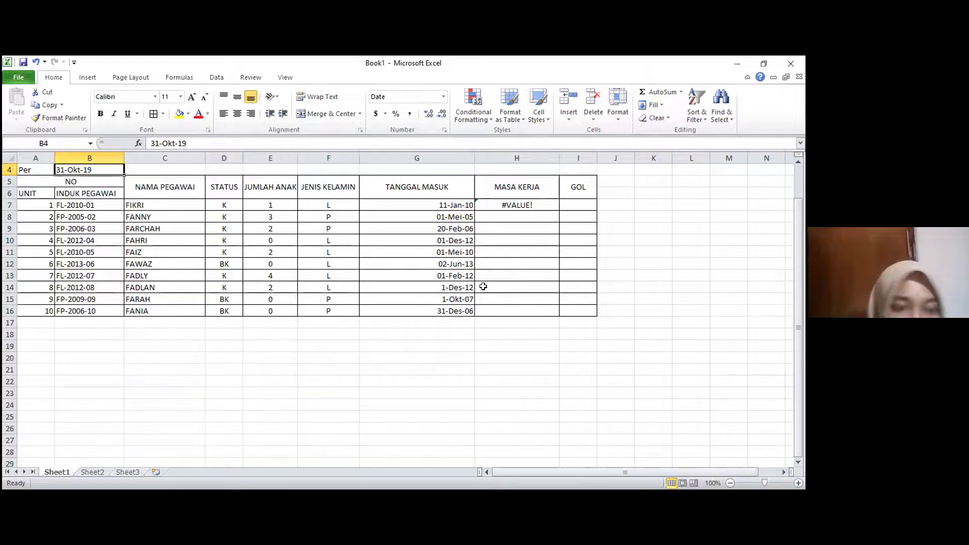
{"action": "left_click", "coordinate": [414, 203]}
{"action": "left_click_drag", "start_coordinate": [414, 203], "coordinate": [448, 305]}
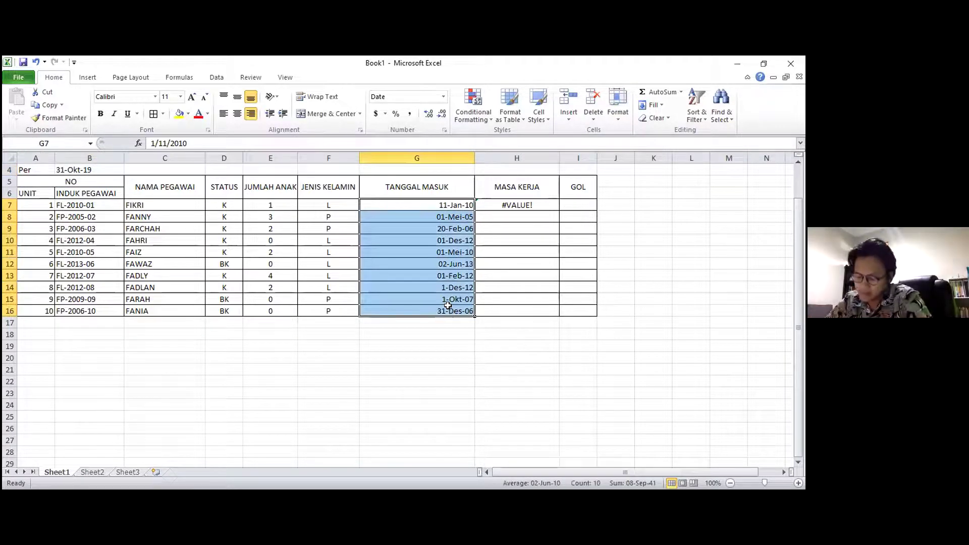
Format the Per date in B4 with the Indonesian locale and the 14 Maret 2001 date type
{"action": "left_click", "coordinate": [120, 168]}
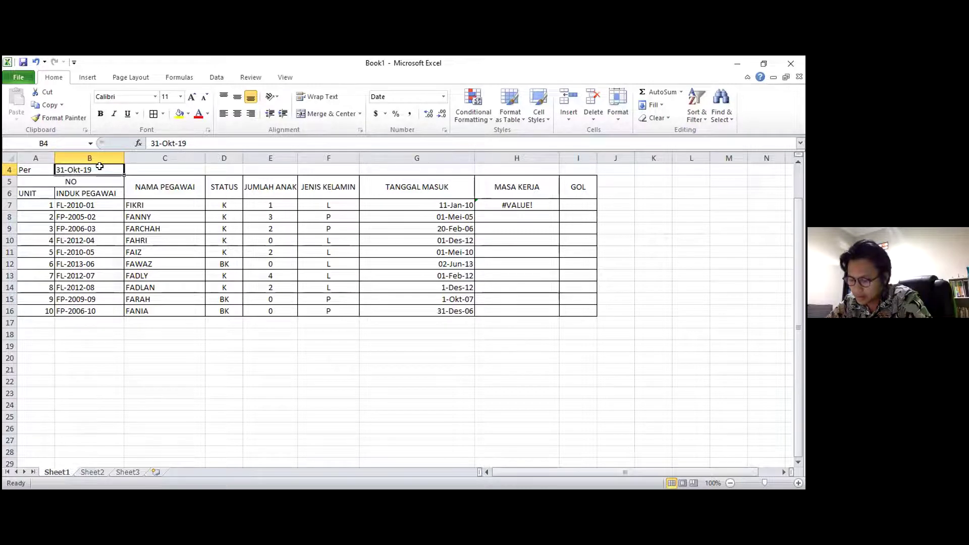
{"action": "right_click", "coordinate": [101, 168]}
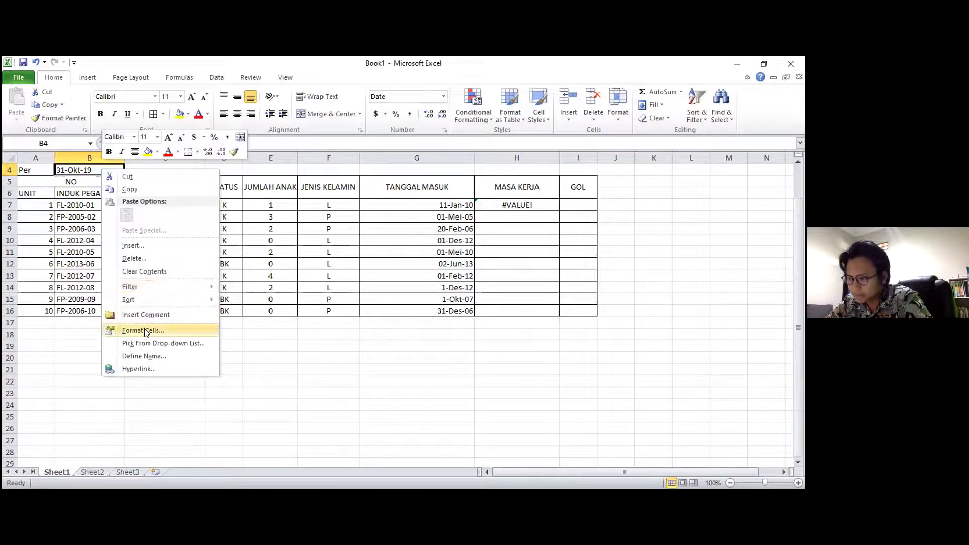
{"action": "left_click", "coordinate": [145, 330]}
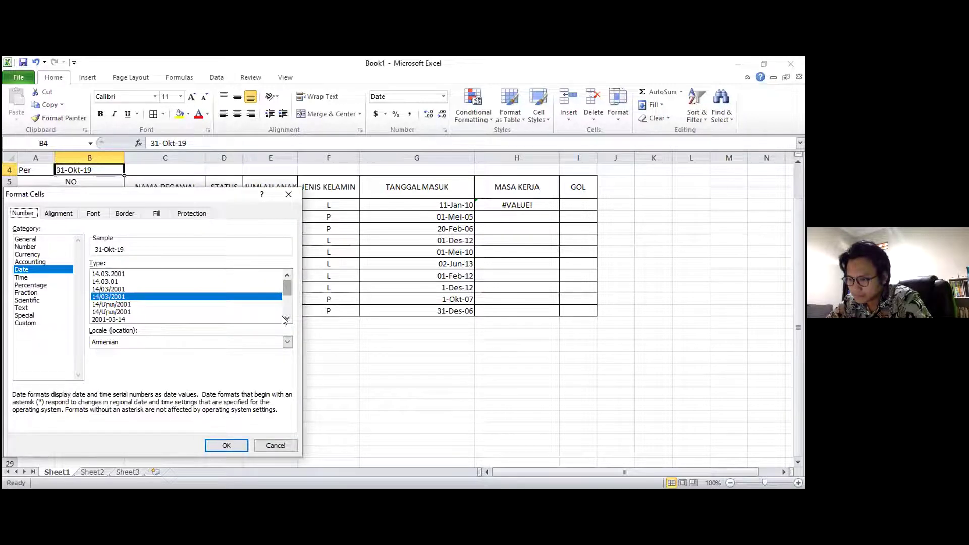
{"action": "left_click", "coordinate": [286, 341]}
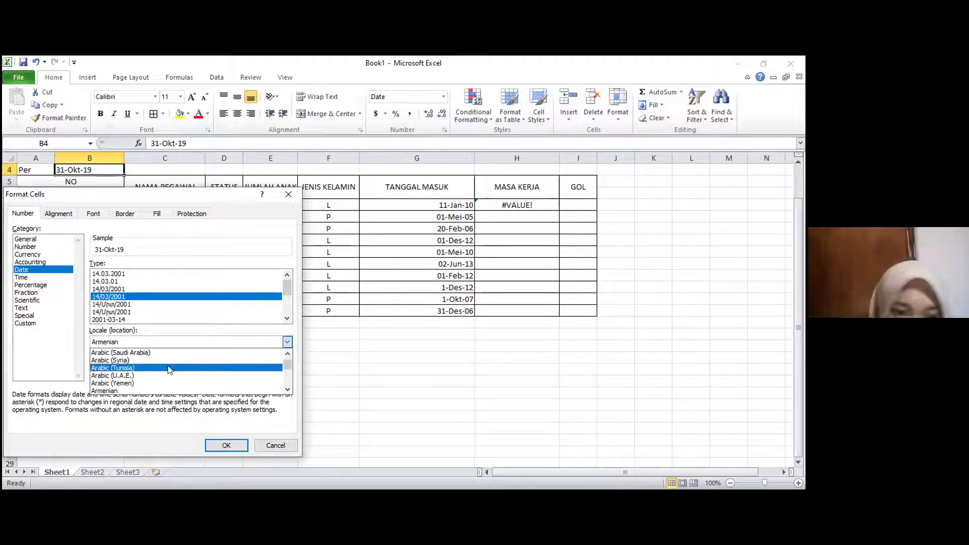
{"action": "left_click", "coordinate": [169, 368]}
{"action": "key", "text": "Down"}
{"action": "key", "text": "Down"}
{"action": "key", "text": "Down"}
{"action": "key", "text": "Down"}
{"action": "key", "text": "Down"}
{"action": "key", "text": "Down"}
{"action": "key", "text": "Down"}
{"action": "key", "text": "Down"}
{"action": "key", "text": "Down"}
{"action": "key", "text": "Down"}
{"action": "key", "text": "Down"}
{"action": "key", "text": "Down"}
{"action": "key", "text": "Down"}
{"action": "key", "text": "Down"}
{"action": "key", "text": "Down"}
{"action": "key", "text": "Down"}
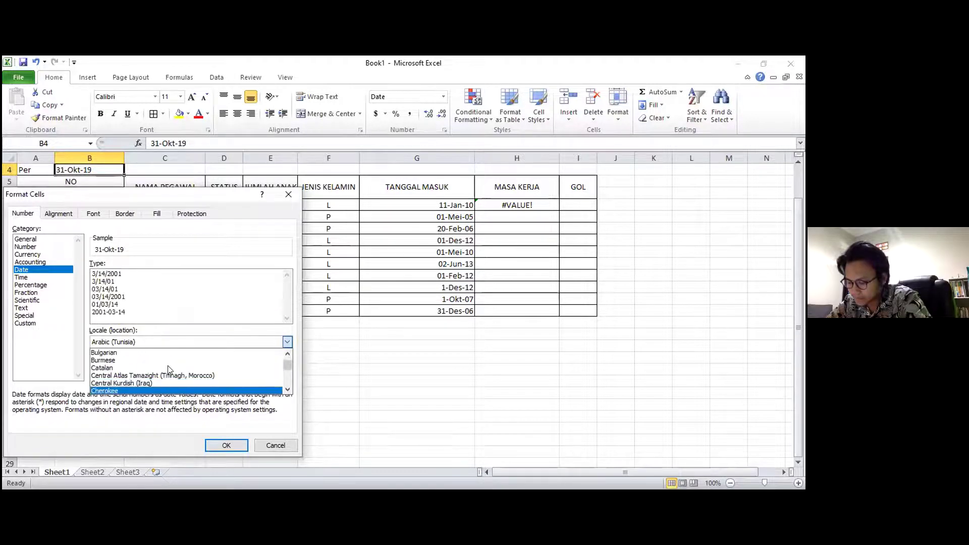
{"action": "key", "text": "Down"}
{"action": "key", "text": "Down"}
{"action": "key", "text": "Down"}
{"action": "key", "text": "Down"}
{"action": "key", "text": "Down"}
{"action": "key", "text": "Down"}
{"action": "key", "text": "Down"}
{"action": "key", "text": "Down"}
{"action": "key", "text": "Down"}
{"action": "key", "text": "Down"}
{"action": "key", "text": "Down"}
{"action": "key", "text": "Down"}
{"action": "key", "text": "Down"}
{"action": "key", "text": "Down"}
{"action": "key", "text": "Down"}
{"action": "key", "text": "Down"}
{"action": "key", "text": "Down"}
{"action": "key", "text": "Down"}
{"action": "key", "text": "Down"}
{"action": "key", "text": "Down"}
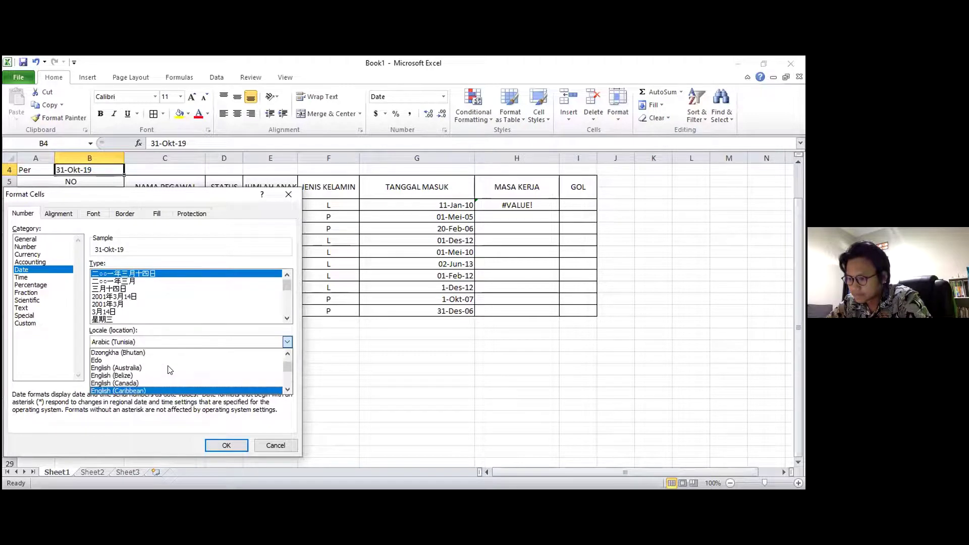
{"action": "key", "text": "Down"}
{"action": "key", "text": "Down"}
{"action": "key", "text": "Down"}
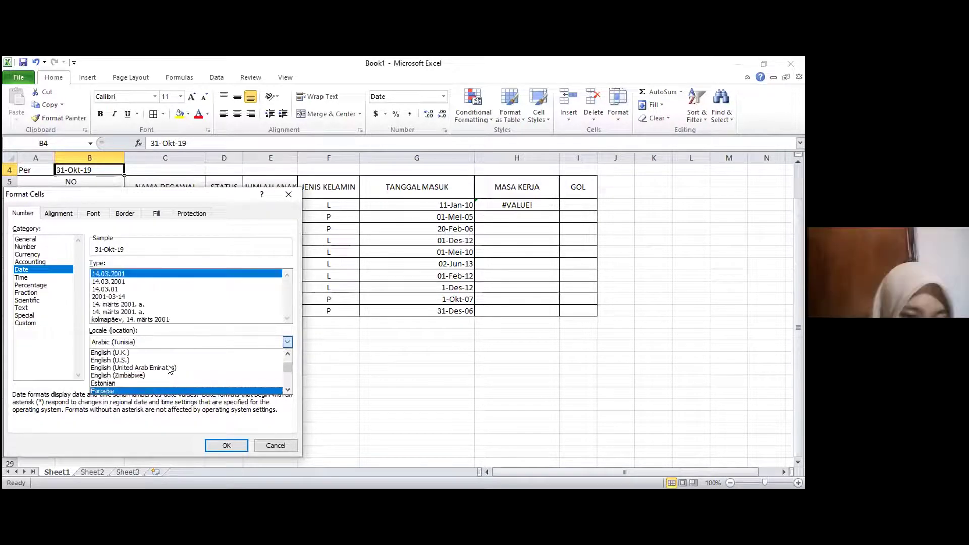
{"action": "key", "text": "Down"}
{"action": "key", "text": "Down"}
{"action": "key", "text": "Down"}
{"action": "key", "text": "Down"}
{"action": "key", "text": "Down"}
{"action": "key", "text": "Down"}
{"action": "key", "text": "Down"}
{"action": "key", "text": "Down"}
{"action": "key", "text": "Down"}
{"action": "key", "text": "Down"}
{"action": "key", "text": "Down"}
{"action": "key", "text": "Down"}
{"action": "key", "text": "Down"}
{"action": "key", "text": "Down"}
{"action": "key", "text": "Down"}
{"action": "key", "text": "Down"}
{"action": "key", "text": "Down"}
{"action": "key", "text": "Down"}
{"action": "key", "text": "Down"}
{"action": "key", "text": "Down"}
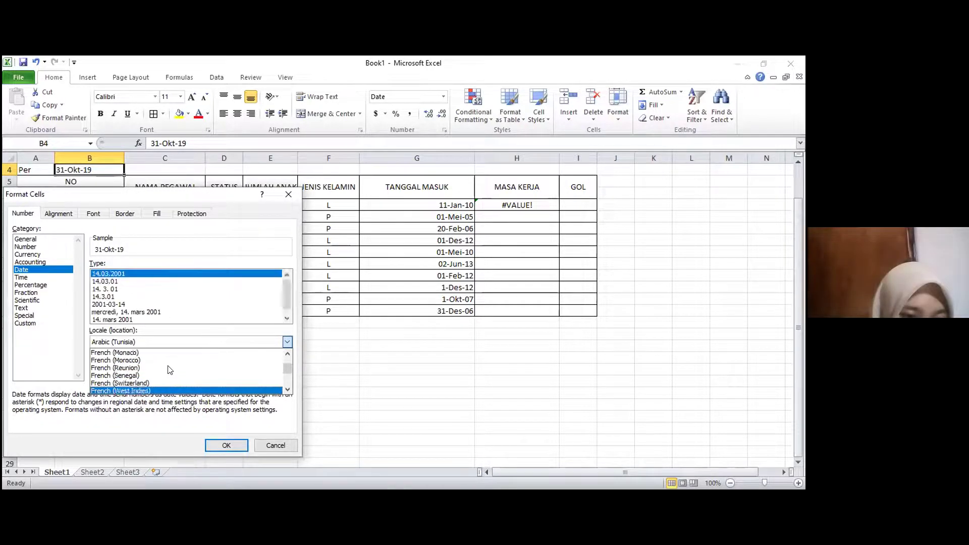
{"action": "key", "text": "Down"}
{"action": "key", "text": "Down"}
{"action": "key", "text": "Down"}
{"action": "key", "text": "Down"}
{"action": "key", "text": "Down"}
{"action": "key", "text": "Down"}
{"action": "key", "text": "Down"}
{"action": "key", "text": "Down"}
{"action": "key", "text": "Down"}
{"action": "key", "text": "Down"}
{"action": "key", "text": "Down"}
{"action": "key", "text": "Down"}
{"action": "key", "text": "Down"}
{"action": "key", "text": "Down"}
{"action": "key", "text": "Down"}
{"action": "key", "text": "Down"}
{"action": "key", "text": "Down"}
{"action": "key", "text": "Down"}
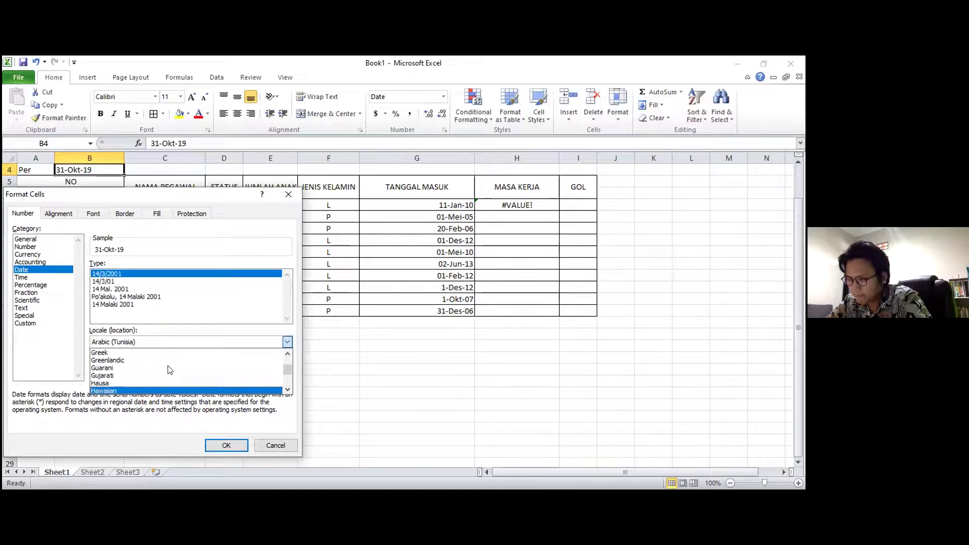
{"action": "key", "text": "Up"}
{"action": "key", "text": "Down"}
{"action": "key", "text": "Down"}
{"action": "key", "text": "Down"}
{"action": "key", "text": "Down"}
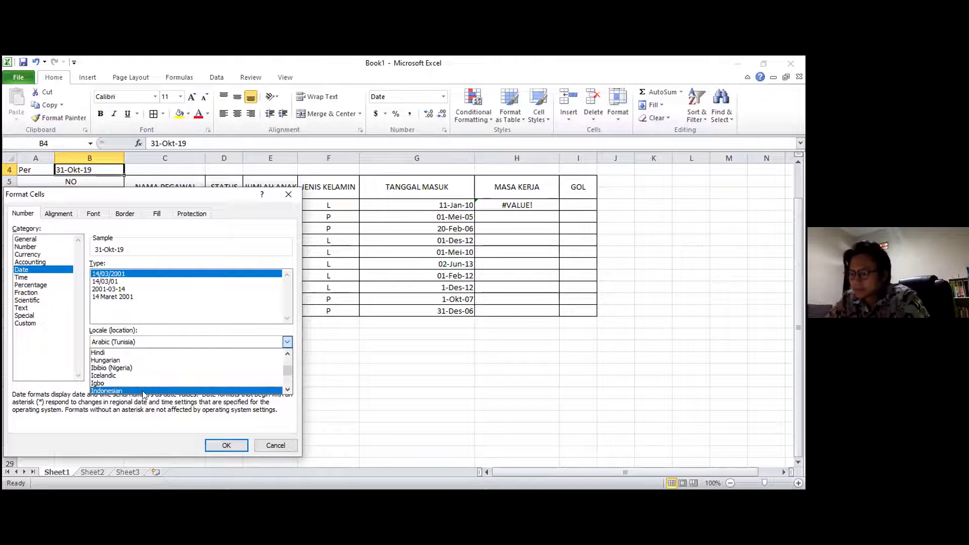
{"action": "key", "text": "Return"}
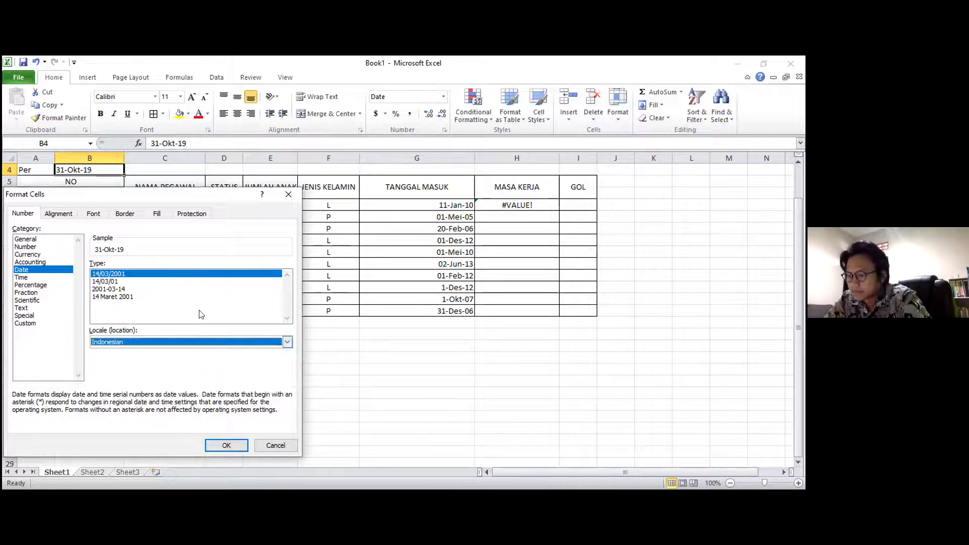
{"action": "left_click", "coordinate": [128, 297]}
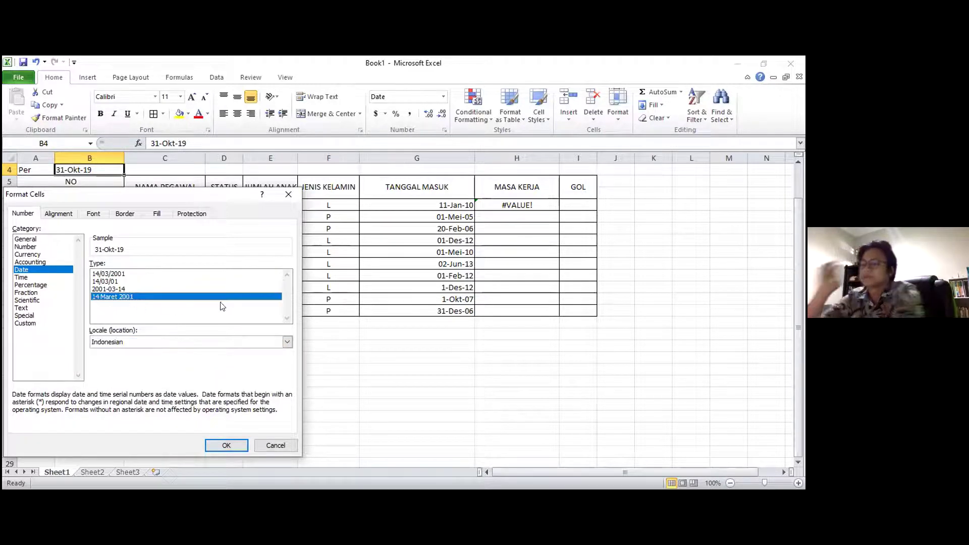
{"action": "left_click", "coordinate": [222, 446]}
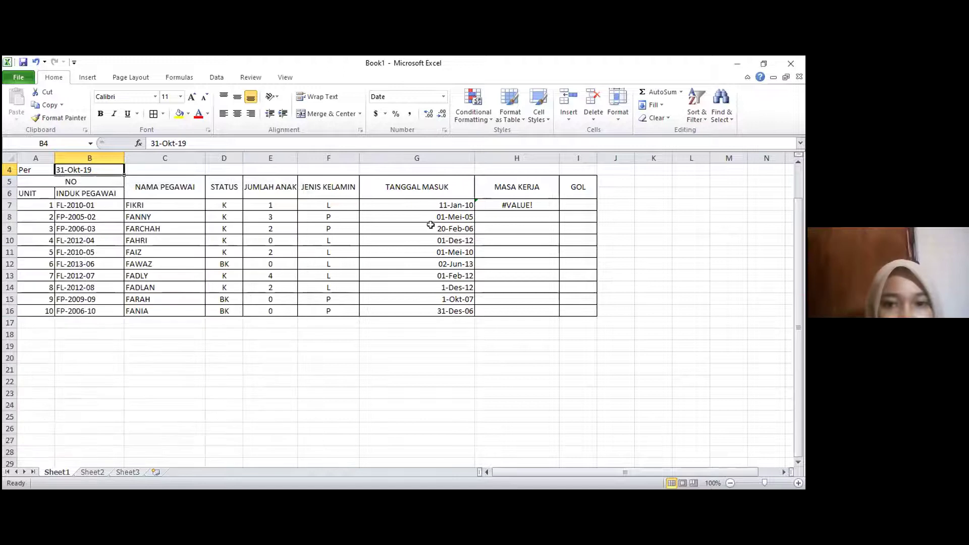
Compare the TANGGAL MASUK entries in G7:G16 with the Per date in B4
{"action": "left_click", "coordinate": [411, 202]}
{"action": "left_click_drag", "start_coordinate": [412, 202], "coordinate": [443, 311]}
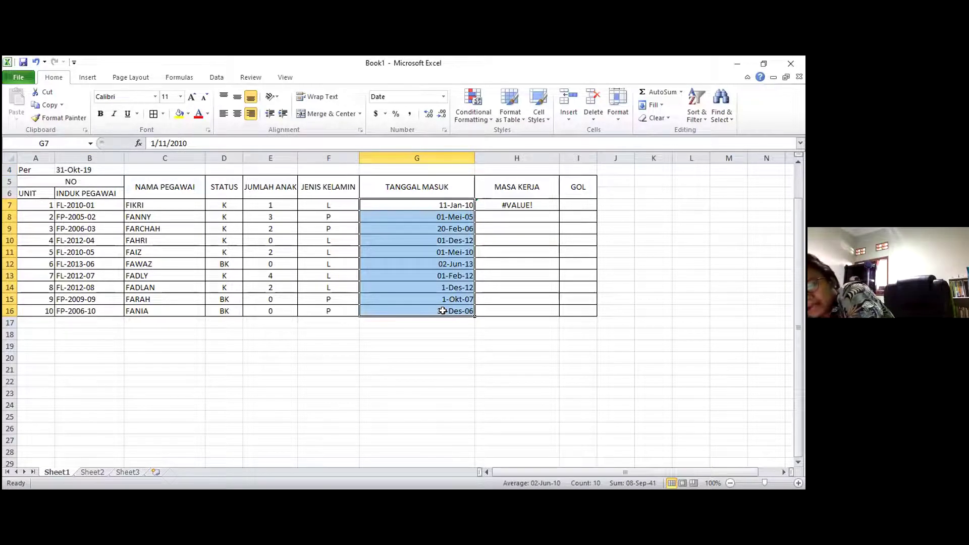
{"action": "left_click", "coordinate": [90, 171]}
{"action": "key", "text": "Up"}
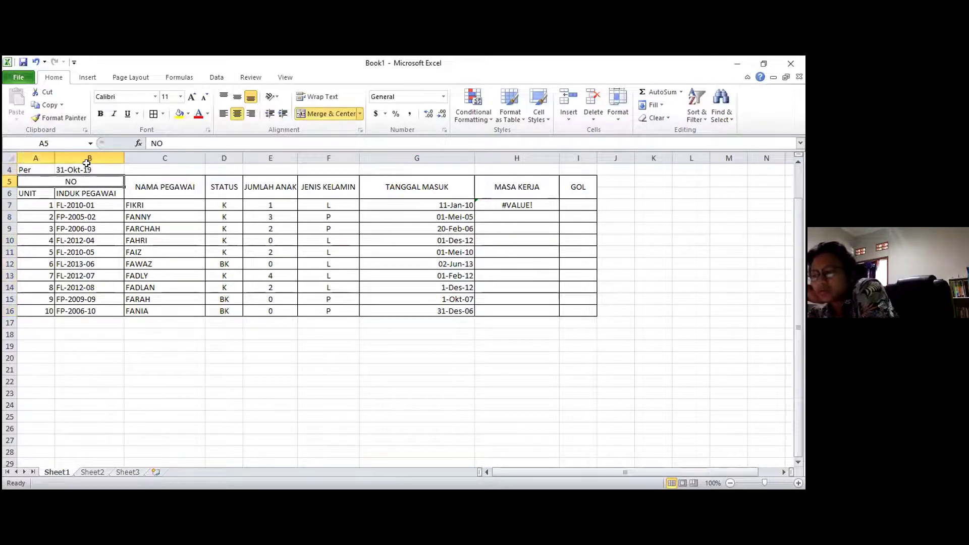
{"action": "key", "text": "Down"}
Edit the Per date in B4, deleting the day and month so only the year 19 remains
{"action": "double_click", "coordinate": [91, 168]}
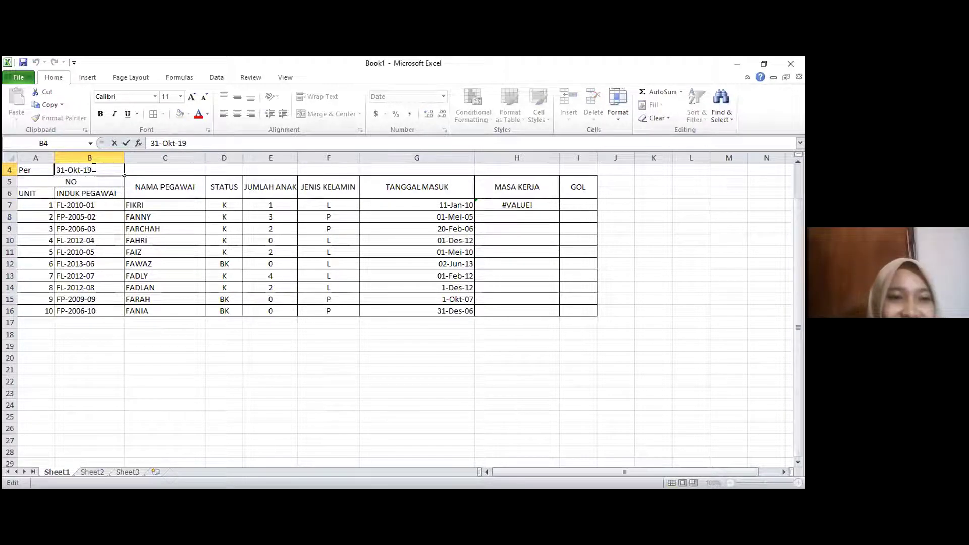
{"action": "key", "text": "BackSpace"}
{"action": "key", "text": "BackSpace"}
{"action": "key", "text": "BackSpace"}
{"action": "key", "text": "BackSpace"}
{"action": "key", "text": "BackSpace"}
{"action": "key", "text": "BackSpace"}
{"action": "key", "text": "BackSpace"}
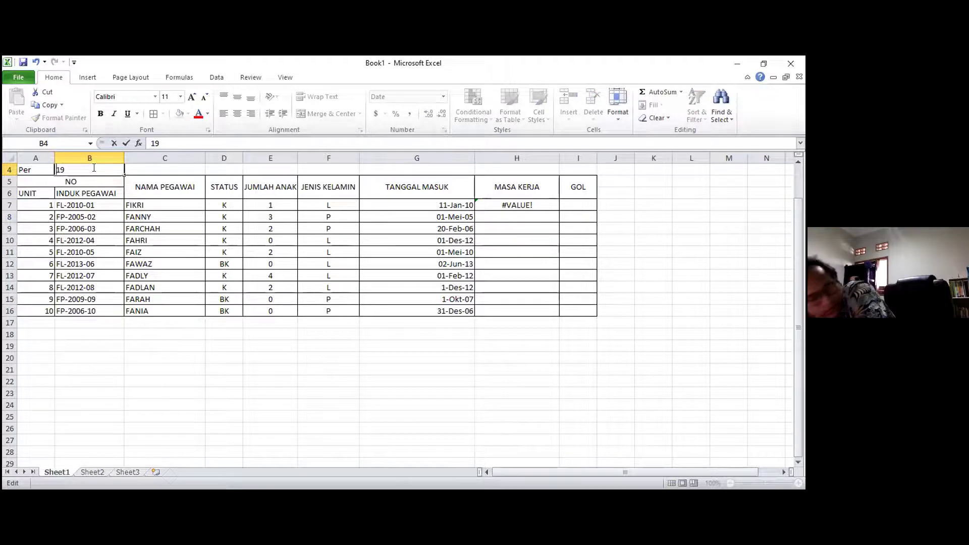
{"action": "type", "text": "31 )"}
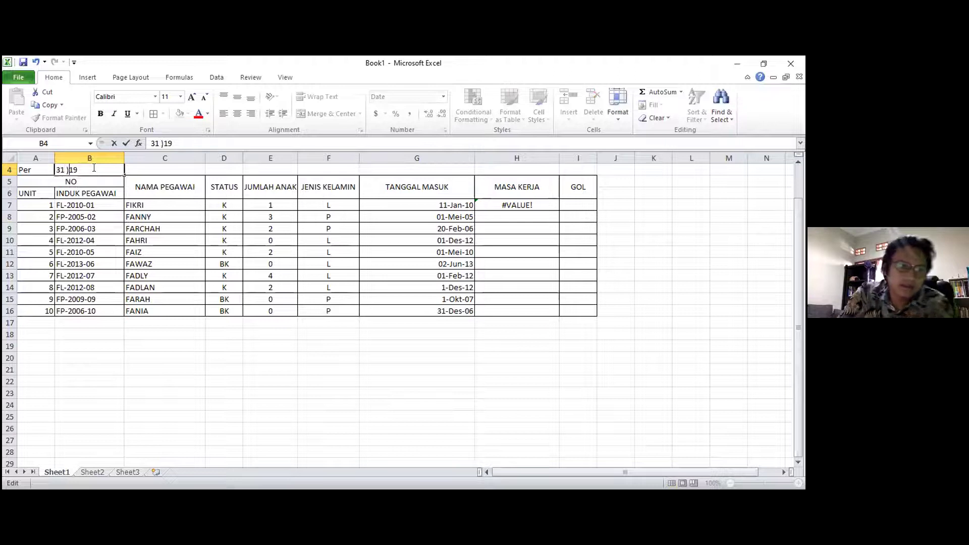
{"action": "key", "text": "BackSpace"}
{"action": "type", "text": "Okt"}
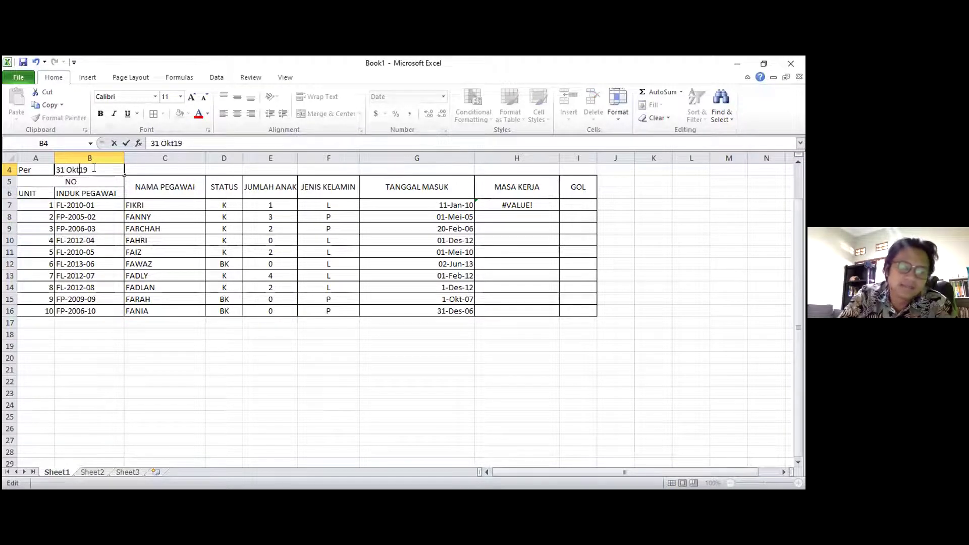
{"action": "key", "text": "BackSpace"}
{"action": "key", "text": "BackSpace"}
{"action": "key", "text": "BackSpace"}
{"action": "key", "text": "BackSpace"}
{"action": "key", "text": "BackSpace"}
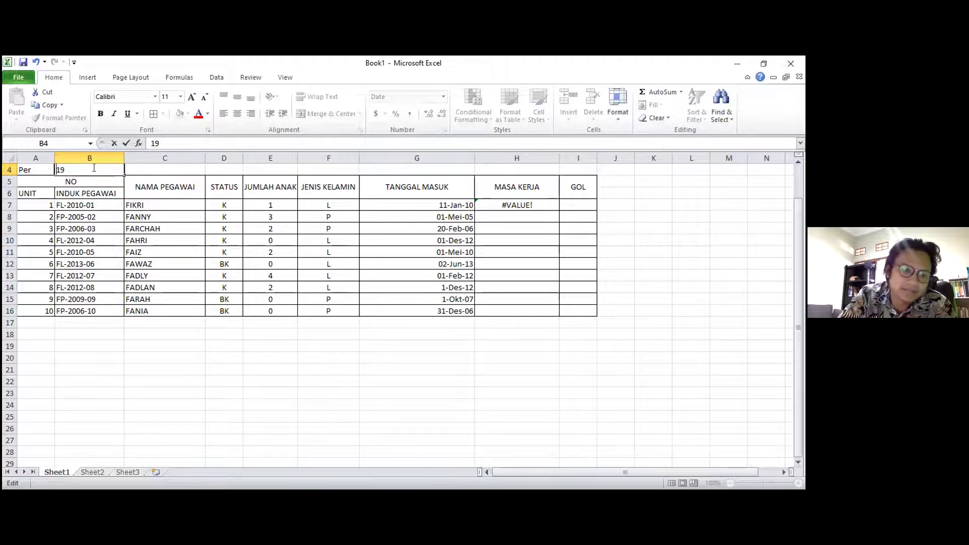
Complete the Per date in B4 as 31/10/19
{"action": "type", "text": "31/"}
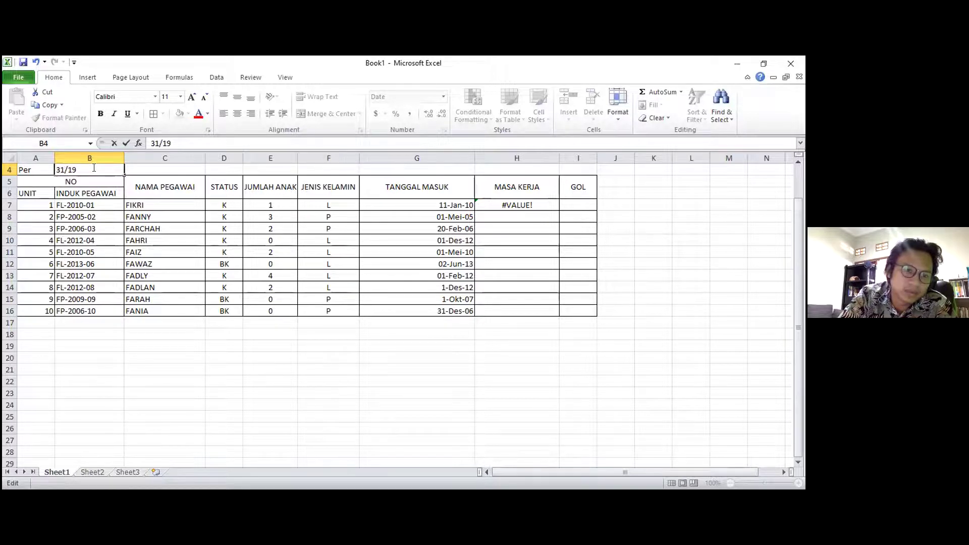
{"action": "type", "text": "10/"}
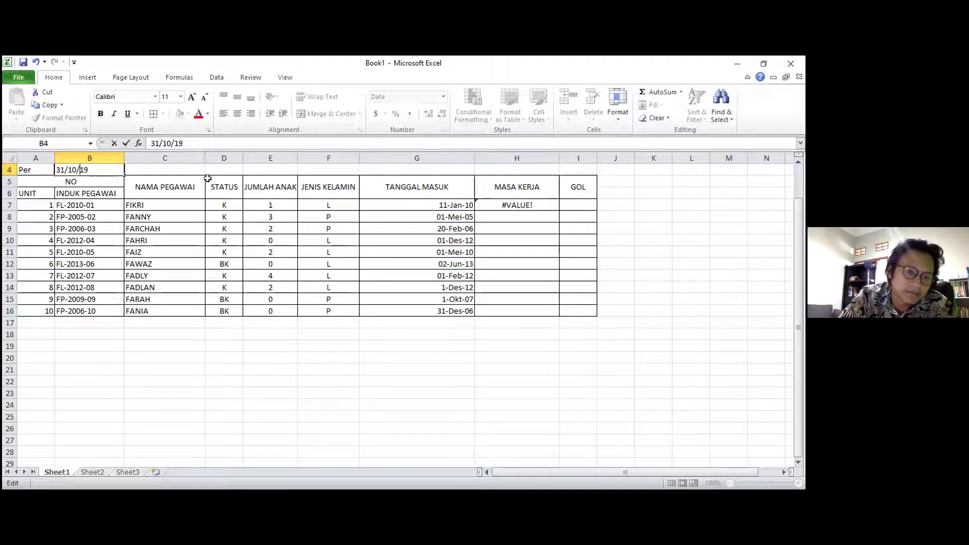
{"action": "key", "text": "Return"}
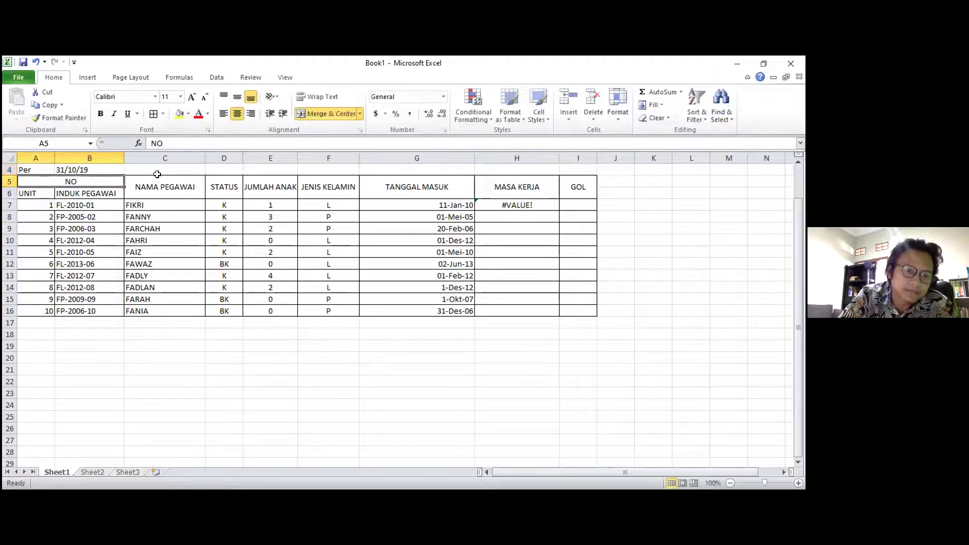
Re-enter the Per date in B4 in month/day/year order as 10/31/19
{"action": "left_click", "coordinate": [413, 202]}
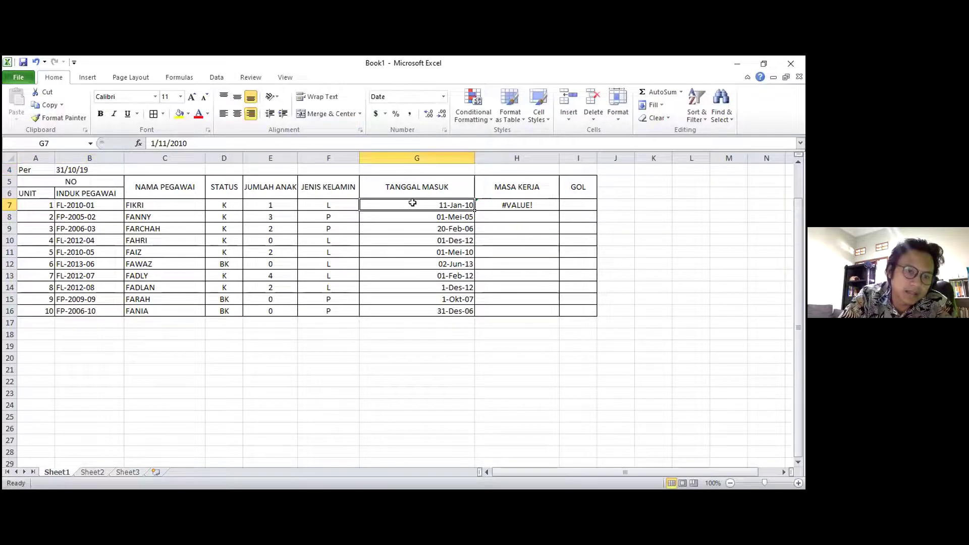
{"action": "double_click", "coordinate": [72, 169]}
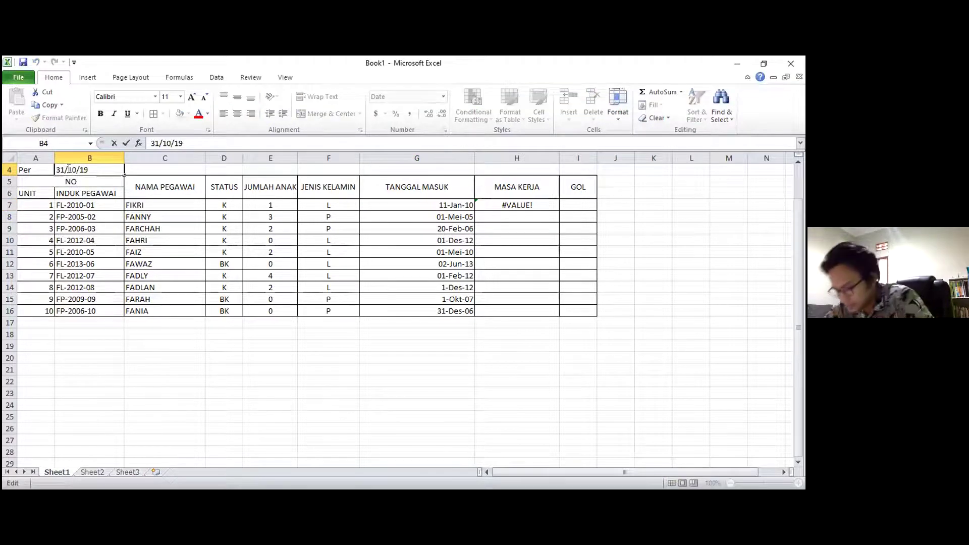
{"action": "key", "text": "BackSpace"}
{"action": "key", "text": "BackSpace"}
{"action": "type", "text": "10"}
{"action": "key", "text": "Right"}
{"action": "key", "text": "Delete"}
{"action": "key", "text": "Delete"}
{"action": "type", "text": "2"}
{"action": "key", "text": "BackSpace"}
{"action": "type", "text": "31"}
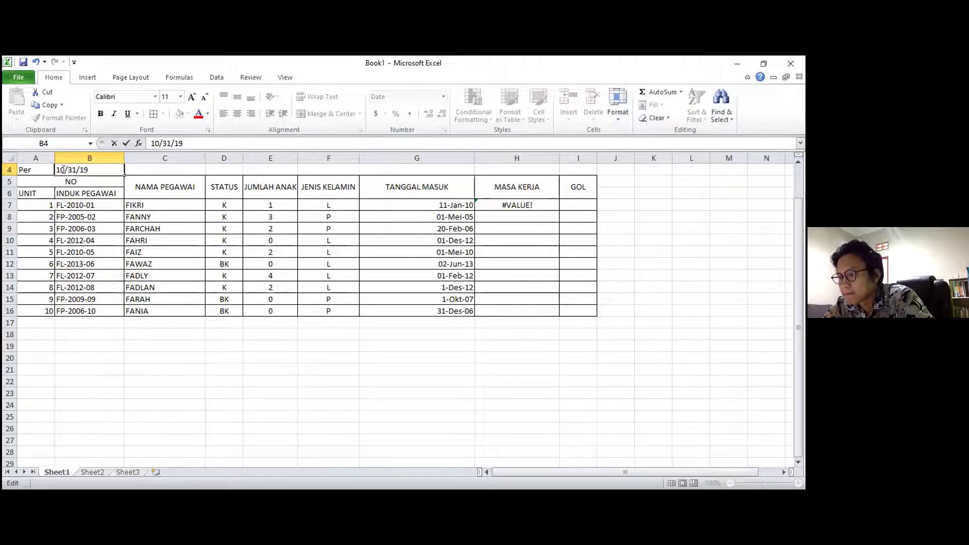
{"action": "key", "text": "Return"}
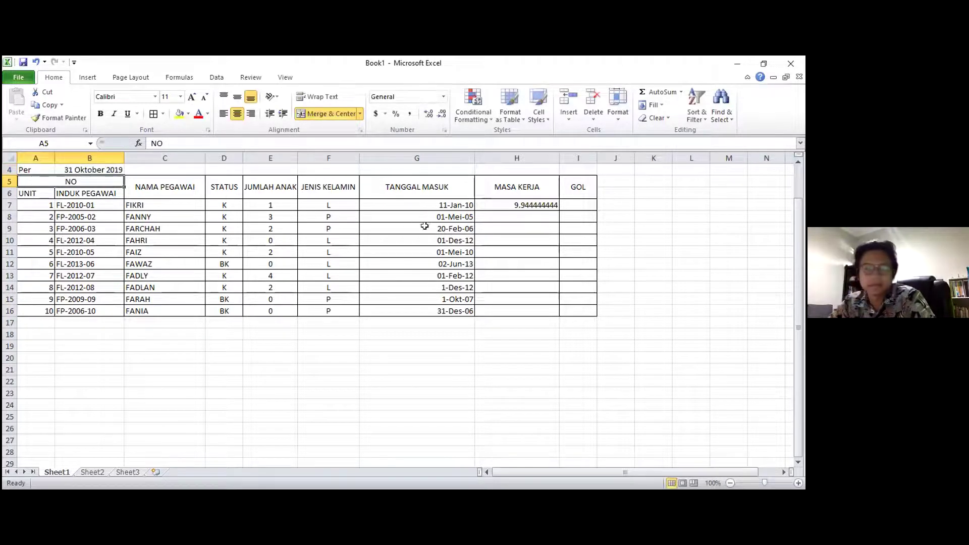
Compare the stored TANGGAL MASUK entry in G7 with the Per date in B4
{"action": "left_click", "coordinate": [450, 203]}
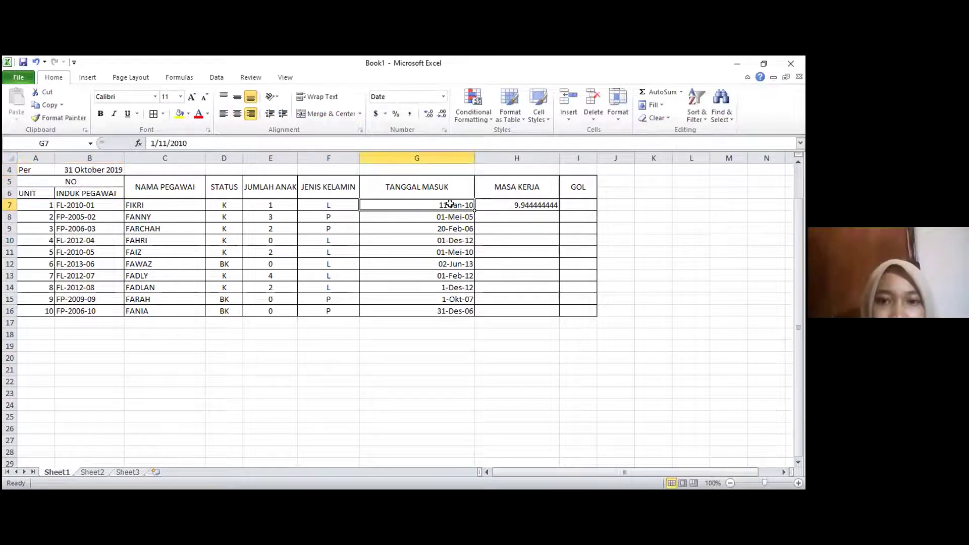
{"action": "double_click", "coordinate": [451, 204]}
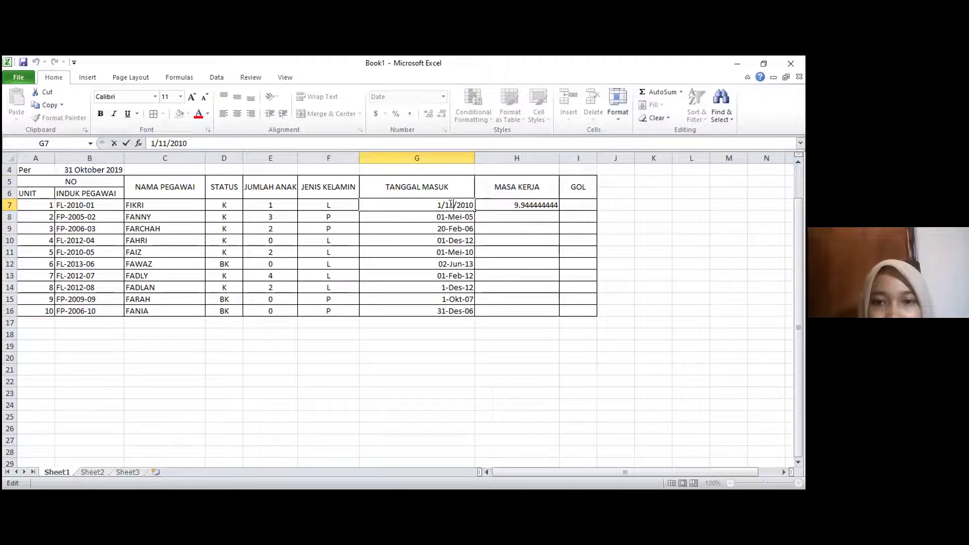
{"action": "left_click", "coordinate": [507, 222]}
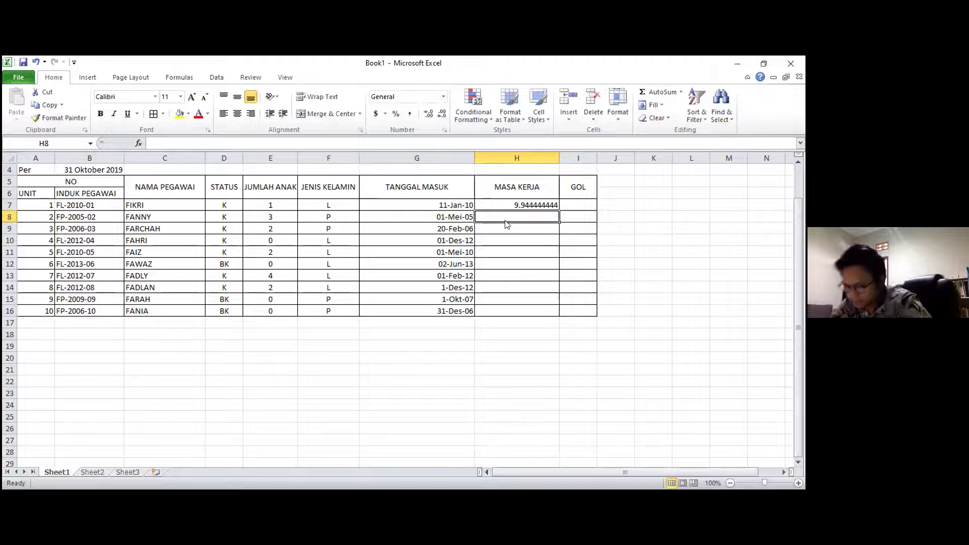
{"action": "left_click", "coordinate": [114, 168]}
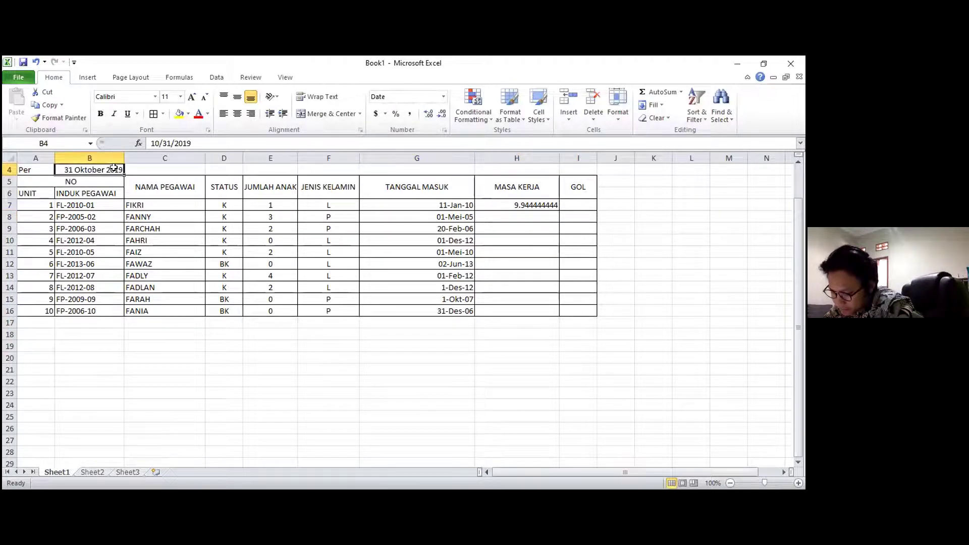
{"action": "key", "text": "ctrl+c"}
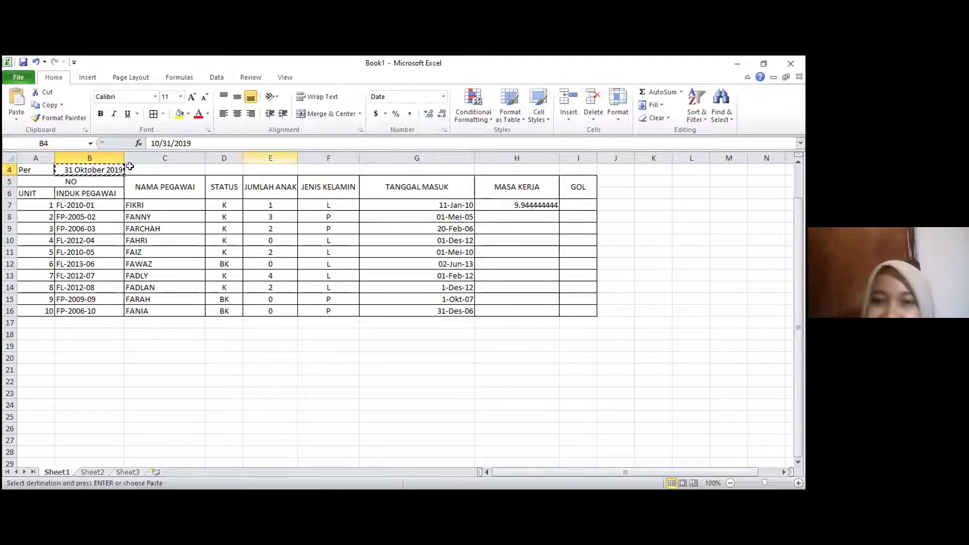
Copy the MASA KERJA formula from H7 into each of the cells H8 through H16
{"action": "left_click", "coordinate": [519, 204]}
{"action": "key", "text": "ctrl+c"}
{"action": "left_click", "coordinate": [524, 212]}
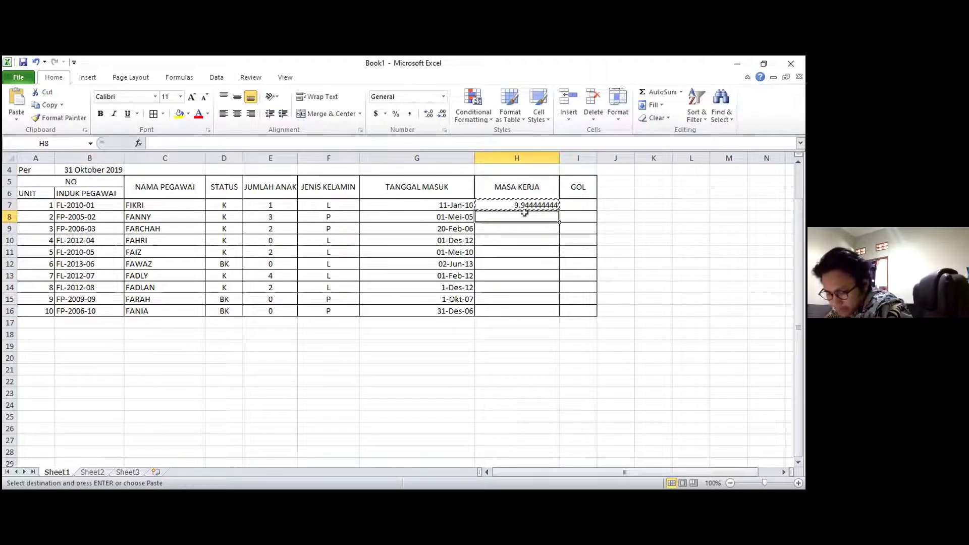
{"action": "key", "text": "ctrl+v"}
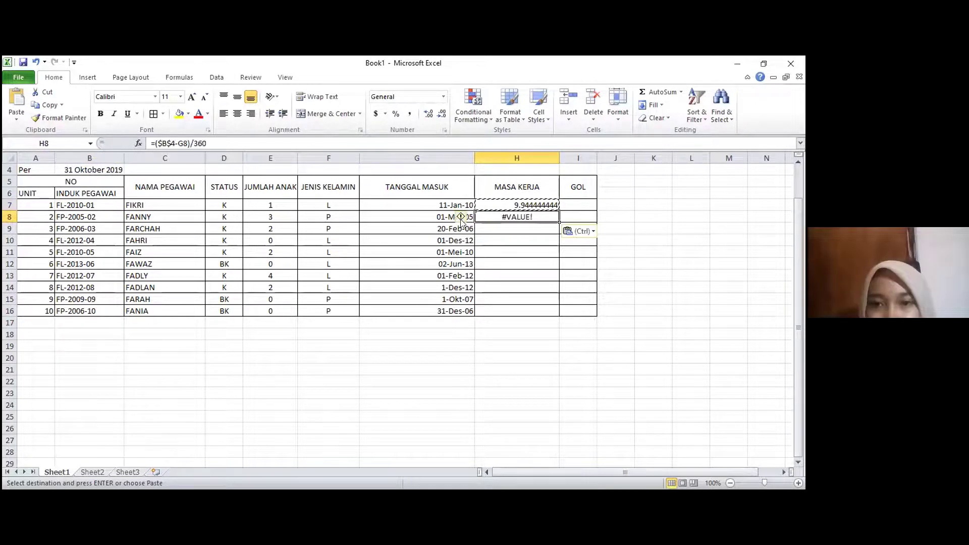
{"action": "key", "text": "Down"}
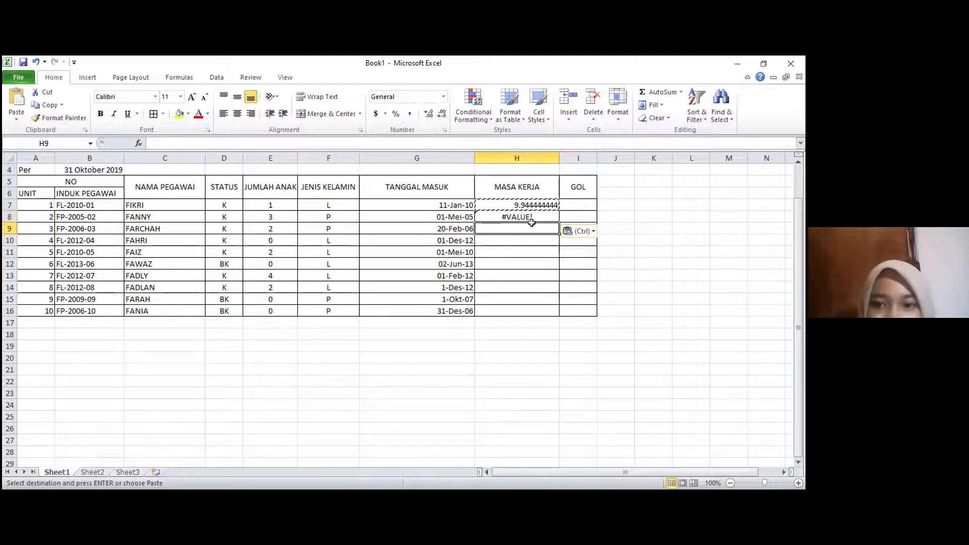
{"action": "key", "text": "ctrl+v"}
{"action": "key", "text": "Down"}
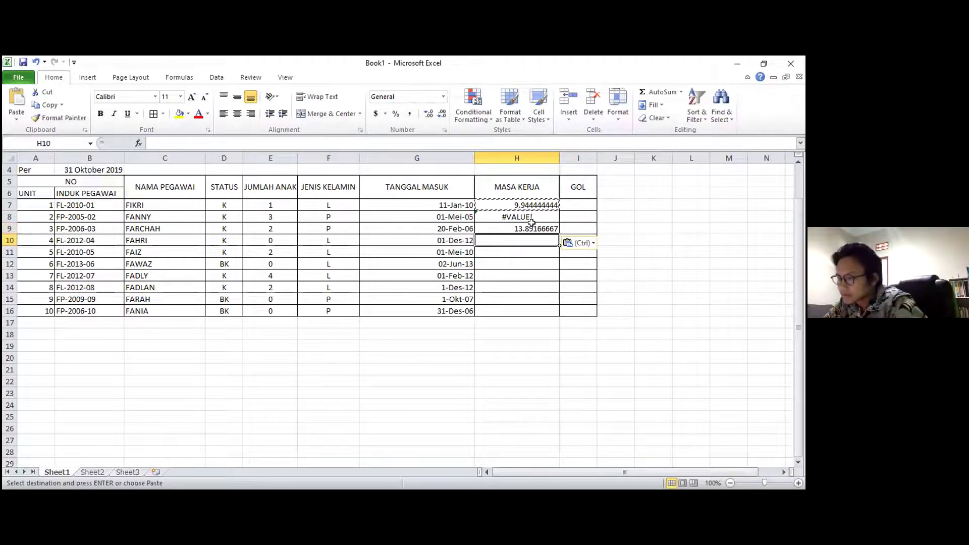
{"action": "key", "text": "ctrl+v"}
{"action": "key", "text": "Down"}
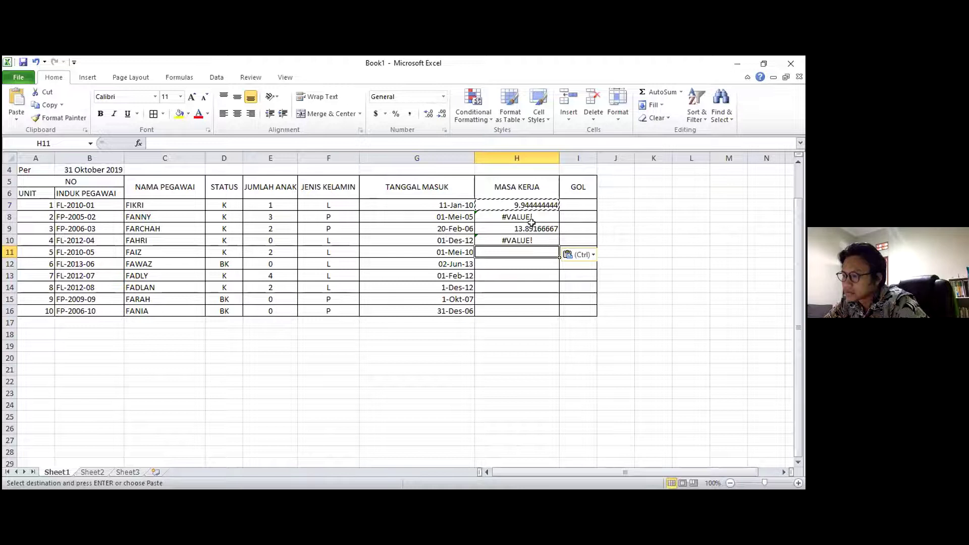
{"action": "key", "text": "ctrl+v"}
{"action": "key", "text": "Down"}
{"action": "key", "text": "ctrl+v"}
{"action": "key", "text": "Down"}
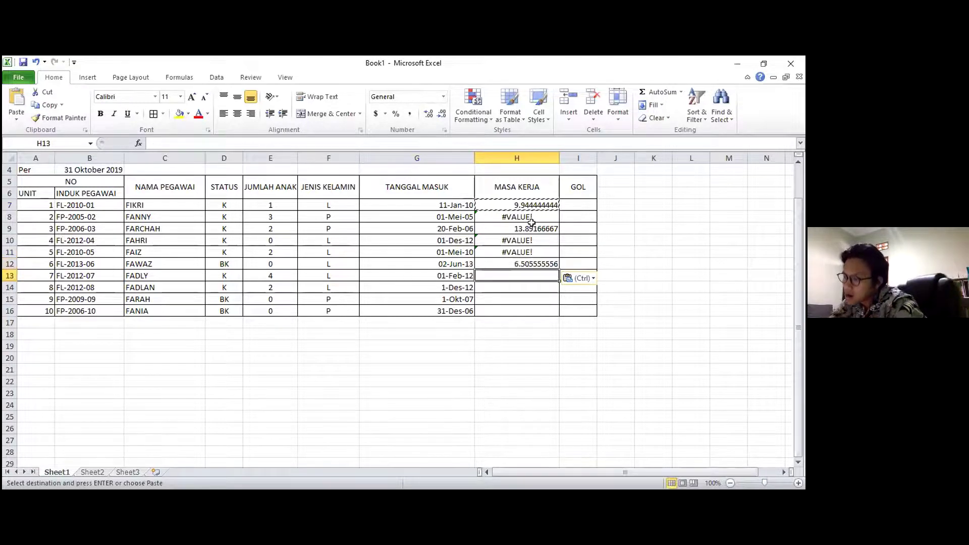
{"action": "key", "text": "ctrl+v"}
{"action": "key", "text": "Down"}
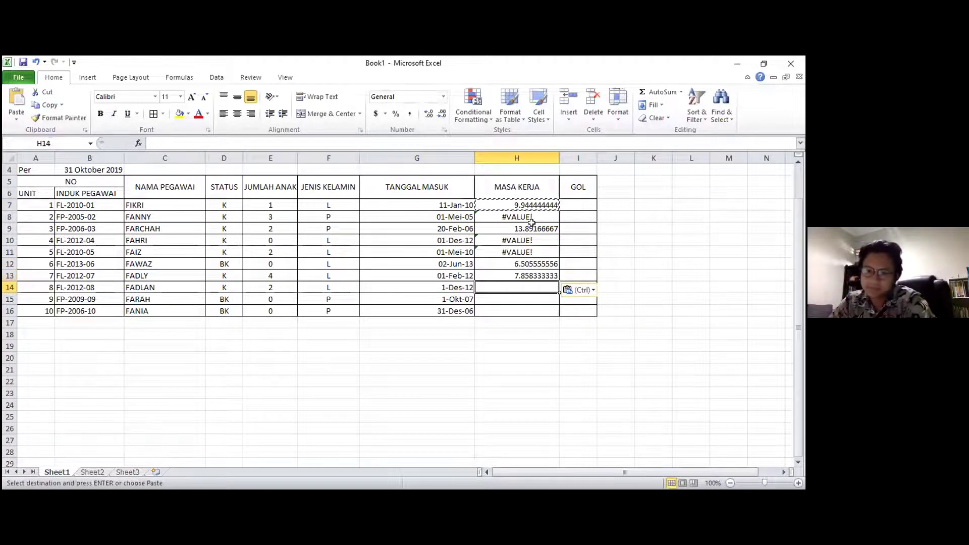
{"action": "key", "text": "ctrl+v"}
{"action": "key", "text": "Down"}
{"action": "key", "text": "ctrl+v"}
{"action": "key", "text": "Down"}
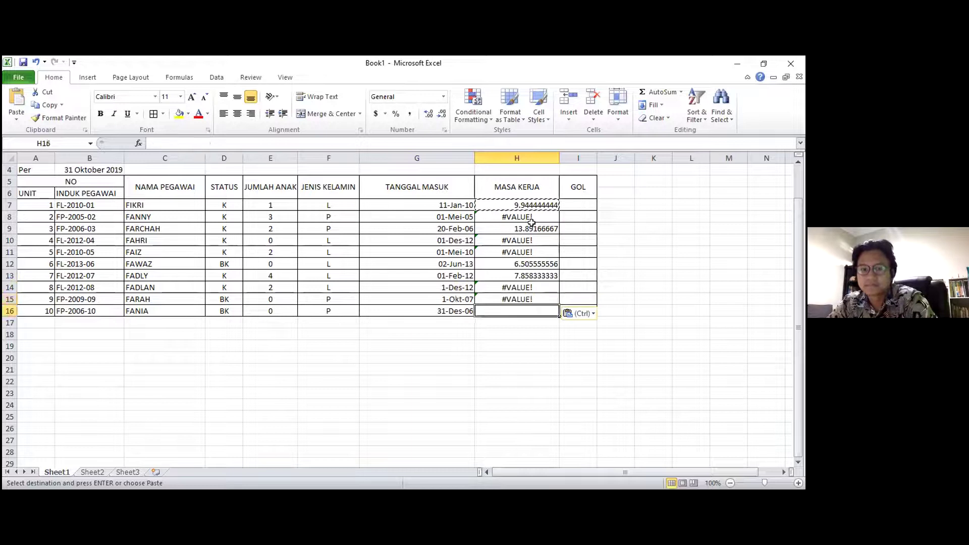
{"action": "key", "text": "ctrl+v"}
{"action": "key", "text": "Up"}
{"action": "key", "text": "Up"}
{"action": "key", "text": "Up"}
{"action": "key", "text": "Up"}
{"action": "key", "text": "Up"}
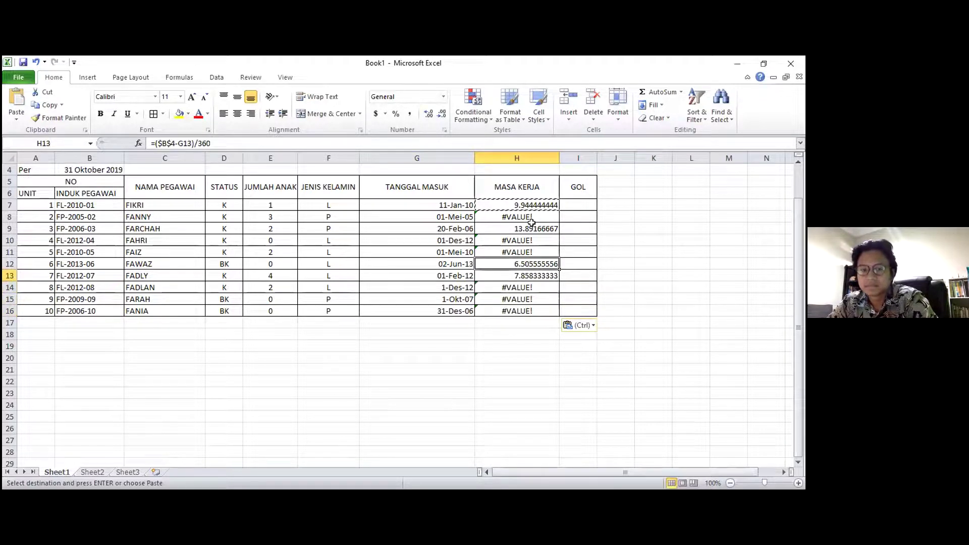
{"action": "left_click", "coordinate": [498, 329]}
{"action": "type", "text": "p"}
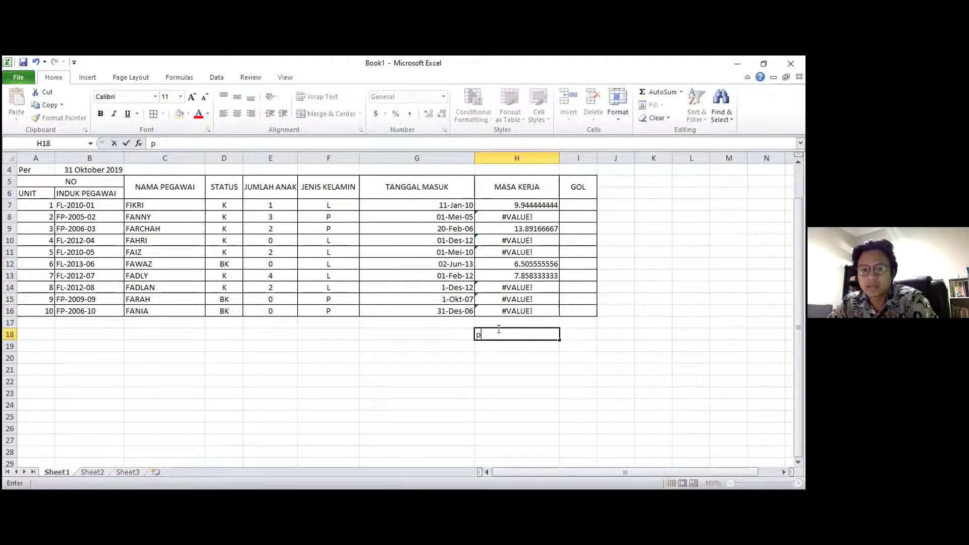
Rewrite the TANGGAL MASUK text date in G8 in numeric form with slashes as 01/05/05
{"action": "left_click", "coordinate": [454, 219]}
{"action": "key", "text": "ctrl+Down"}
{"action": "left_click", "coordinate": [448, 214]}
{"action": "double_click", "coordinate": [449, 216]}
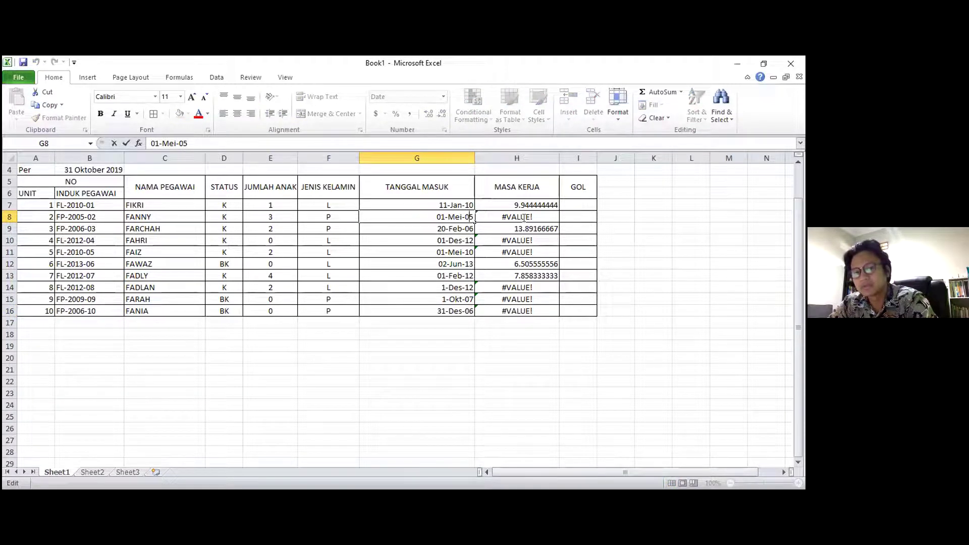
{"action": "key", "text": "Left"}
{"action": "key", "text": "BackSpace"}
{"action": "key", "text": "BackSpace"}
{"action": "key", "text": "BackSpace"}
{"action": "key", "text": "BackSpace"}
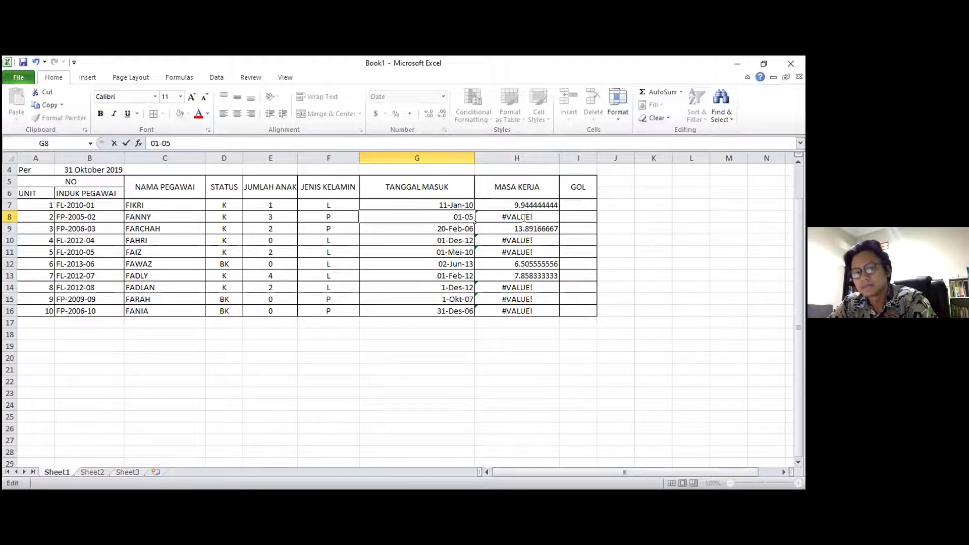
{"action": "type", "text": "/05"}
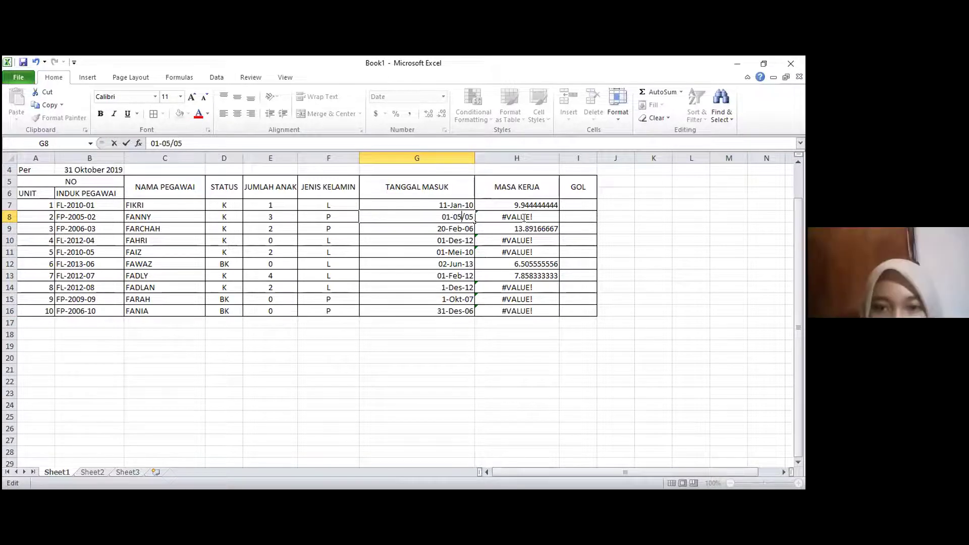
{"action": "key", "text": "BackSpace"}
{"action": "type", "text": "/"}
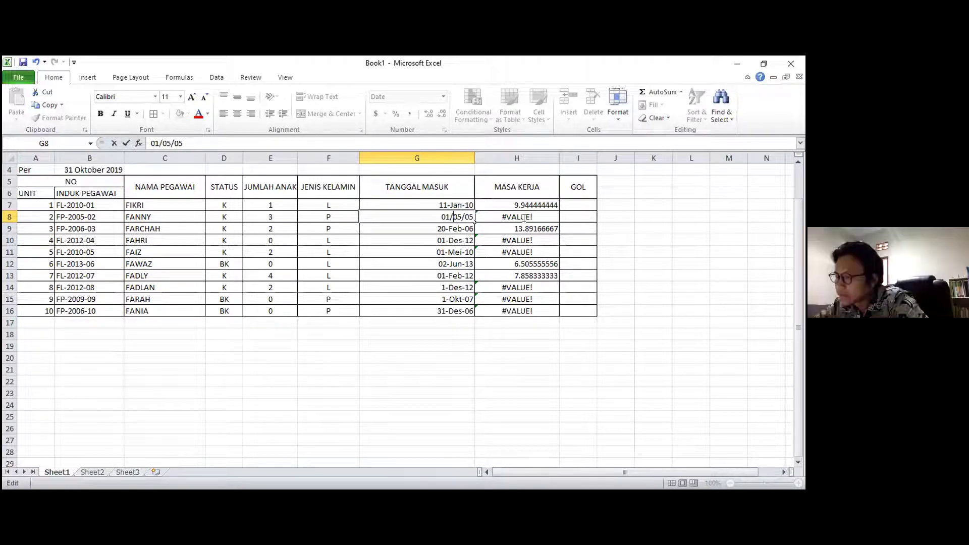
{"action": "key", "text": "Return"}
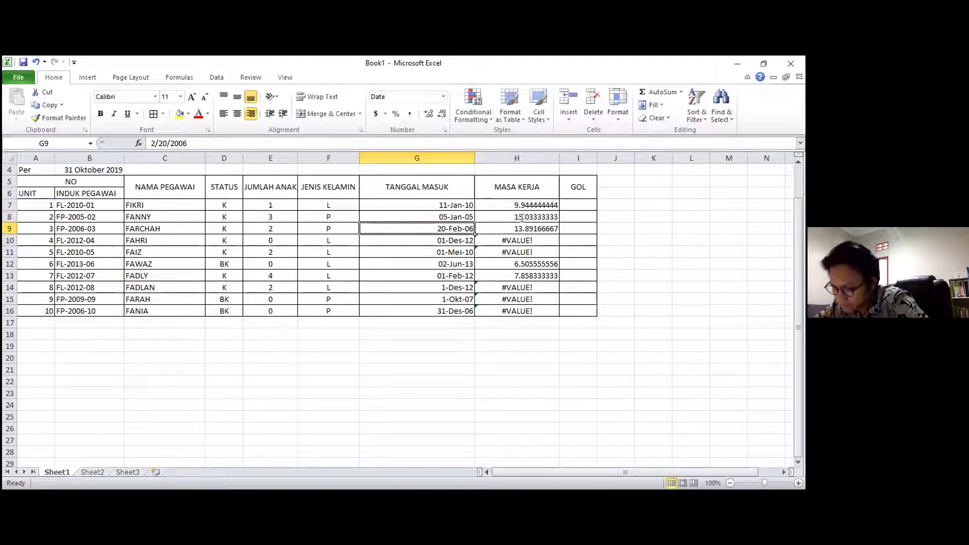
Rewrite the TANGGAL MASUK text date in G10 in numeric form as 01/12/12
{"action": "left_click", "coordinate": [469, 241]}
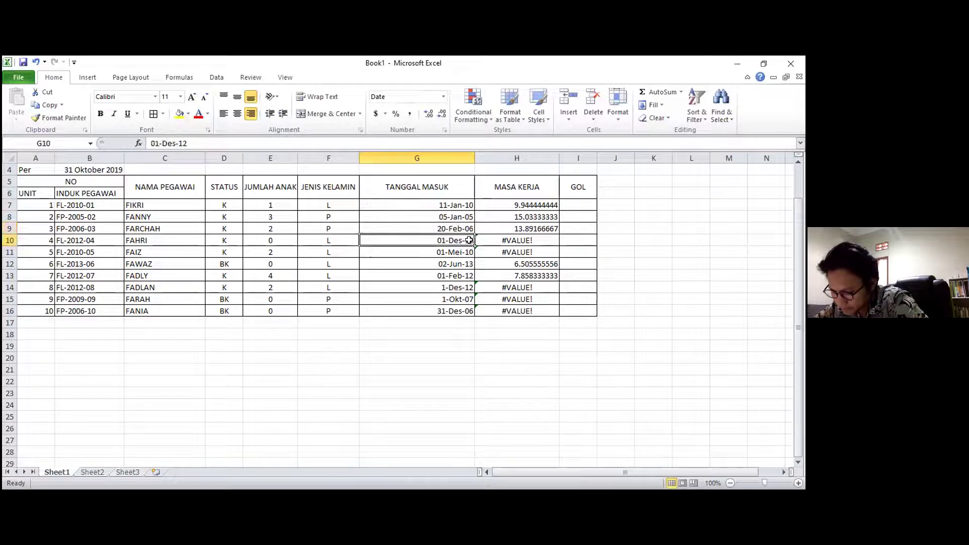
{"action": "double_click", "coordinate": [470, 240]}
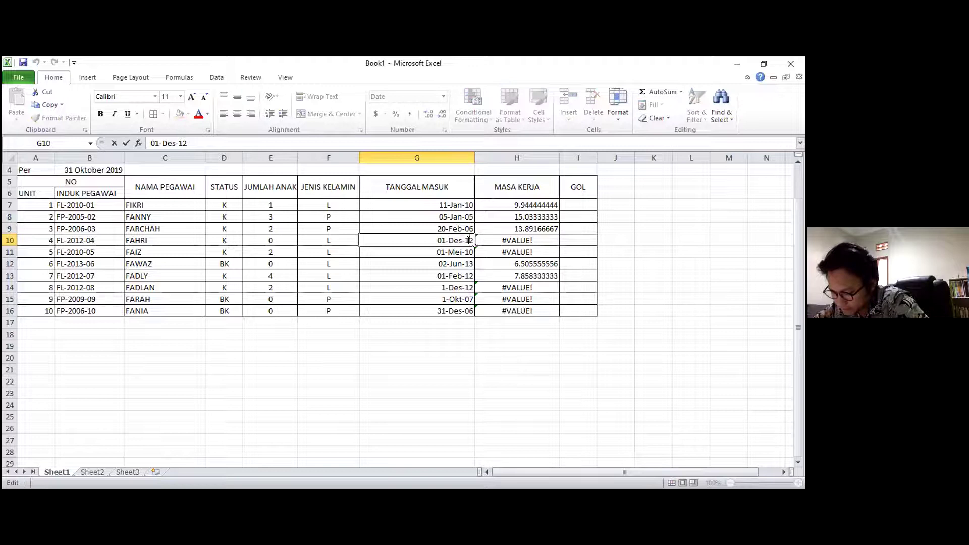
{"action": "key", "text": "BackSpace"}
{"action": "key", "text": "BackSpace"}
{"action": "key", "text": "BackSpace"}
{"action": "key", "text": "BackSpace"}
{"action": "type", "text": "/"}
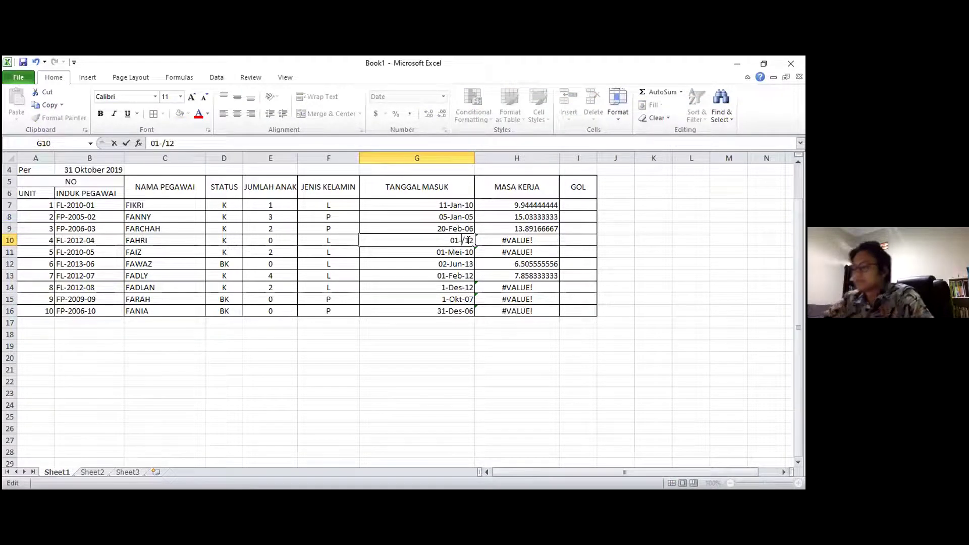
{"action": "key", "text": "BackSpace"}
{"action": "key", "text": "BackSpace"}
{"action": "type", "text": "/12/"}
{"action": "key", "text": "Return"}
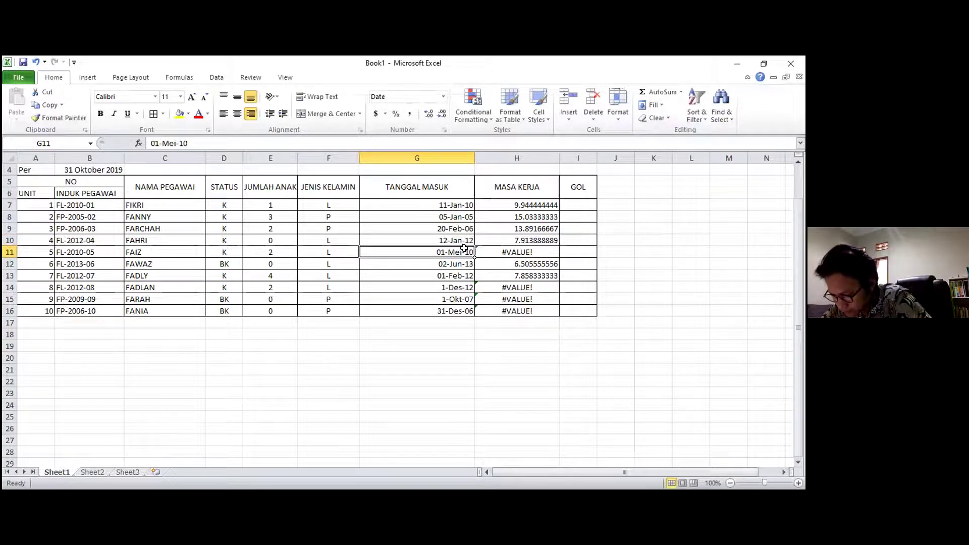
Rewrite the TANGGAL MASUK text date in G11 in numeric form as 01/5/10
{"action": "double_click", "coordinate": [463, 249]}
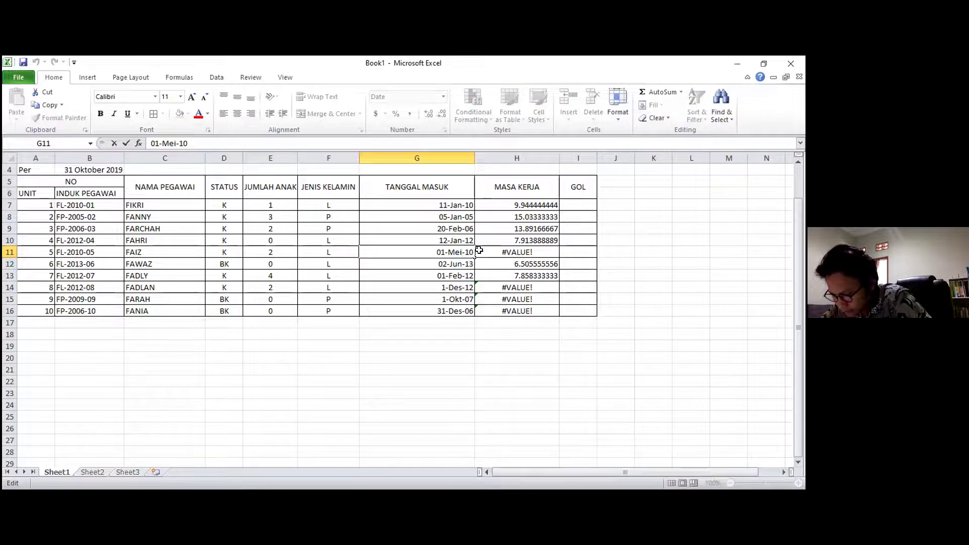
{"action": "key", "text": "BackSpace"}
{"action": "key", "text": "BackSpace"}
{"action": "key", "text": "BackSpace"}
{"action": "key", "text": "BackSpace"}
{"action": "type", "text": "/"}
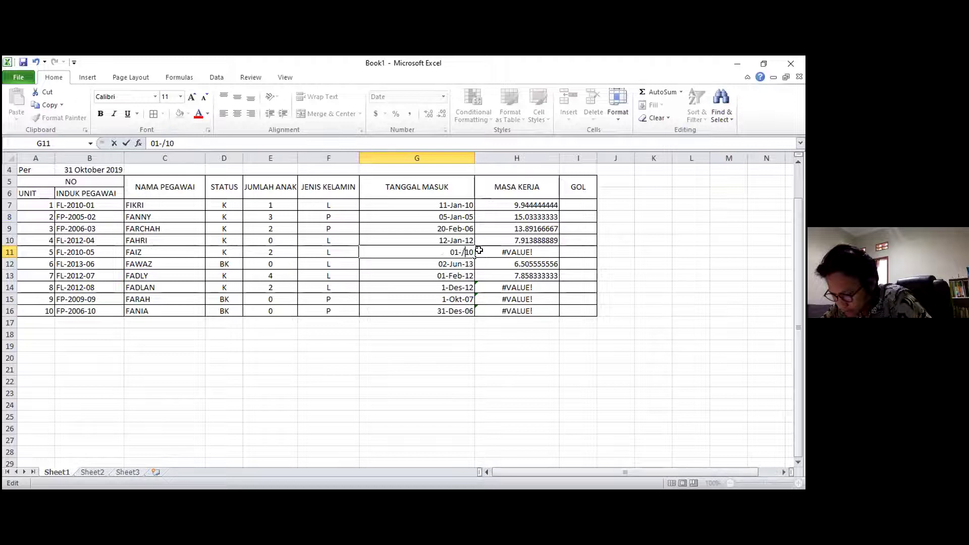
{"action": "type", "text": "5"}
{"action": "key", "text": "Left"}
{"action": "key", "text": "BackSpace"}
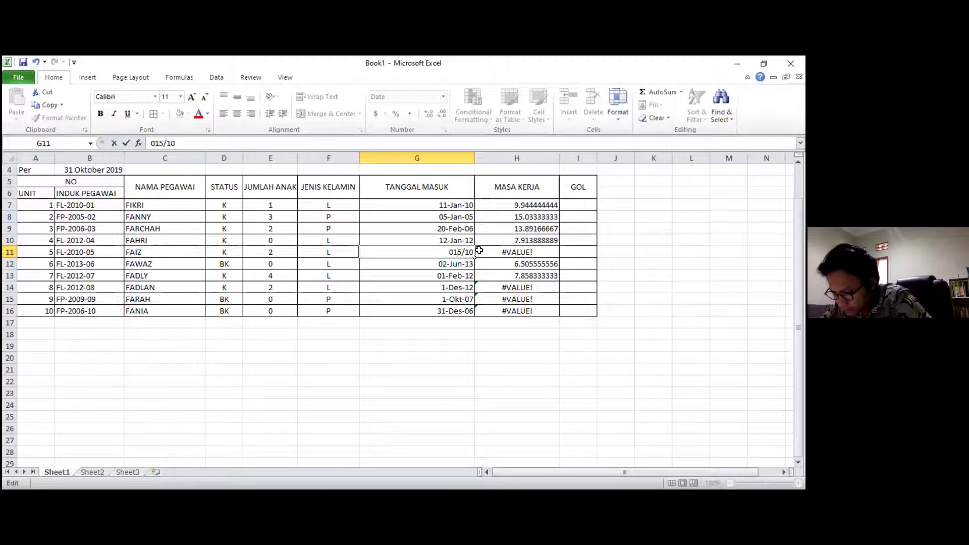
Rewrite the TANGGAL MASUK text date in G14 in numeric form as 1/12/12
{"action": "left_click", "coordinate": [462, 286]}
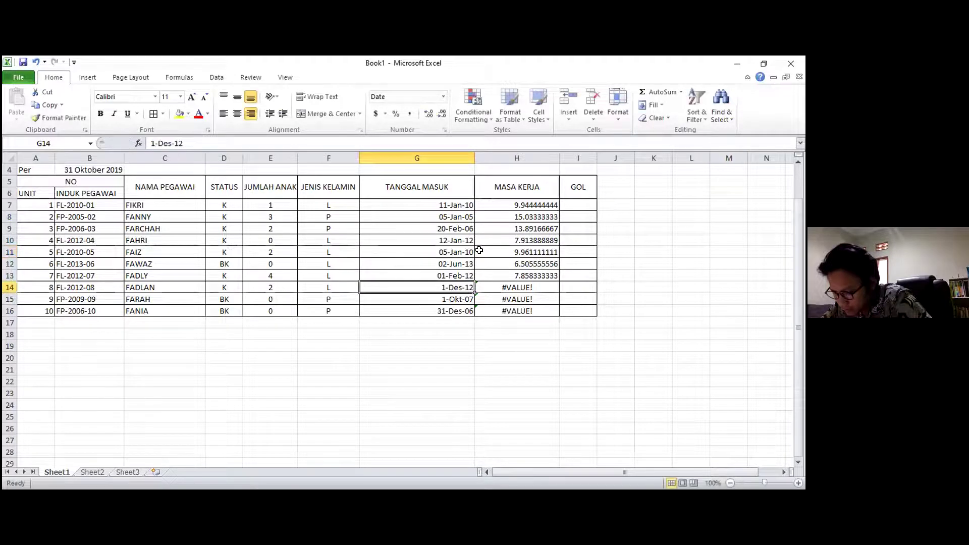
{"action": "double_click", "coordinate": [462, 286]}
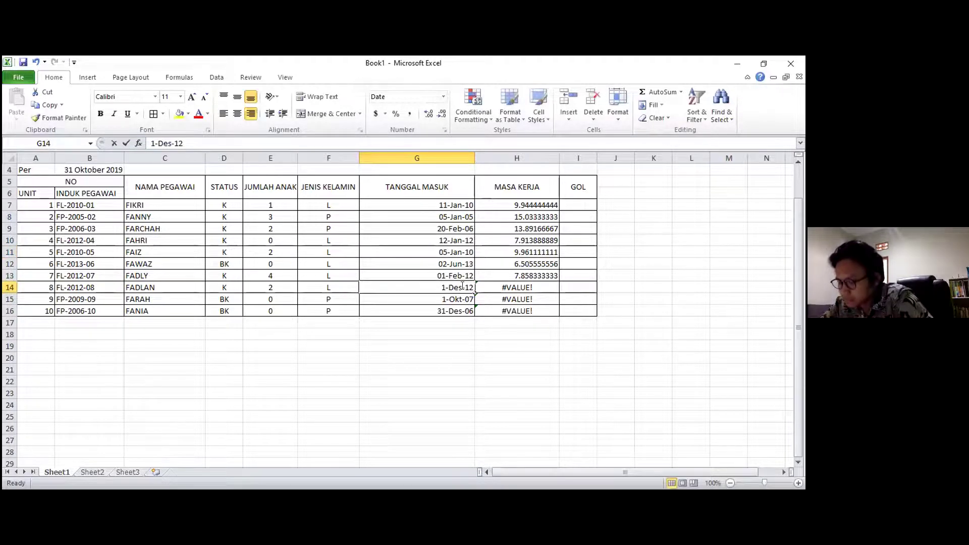
{"action": "key", "text": "BackSpace"}
{"action": "key", "text": "BackSpace"}
{"action": "key", "text": "BackSpace"}
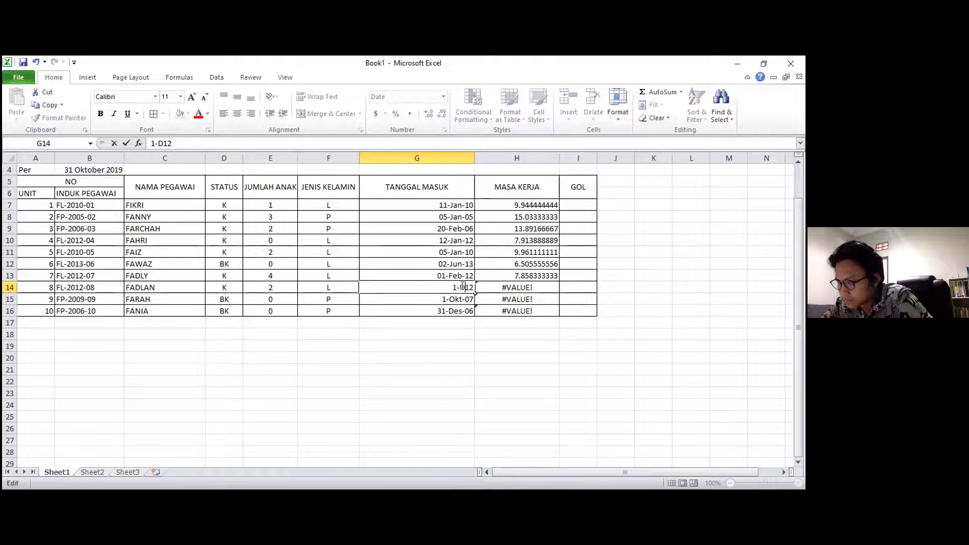
{"action": "key", "text": "BackSpace"}
{"action": "type", "text": "1/"}
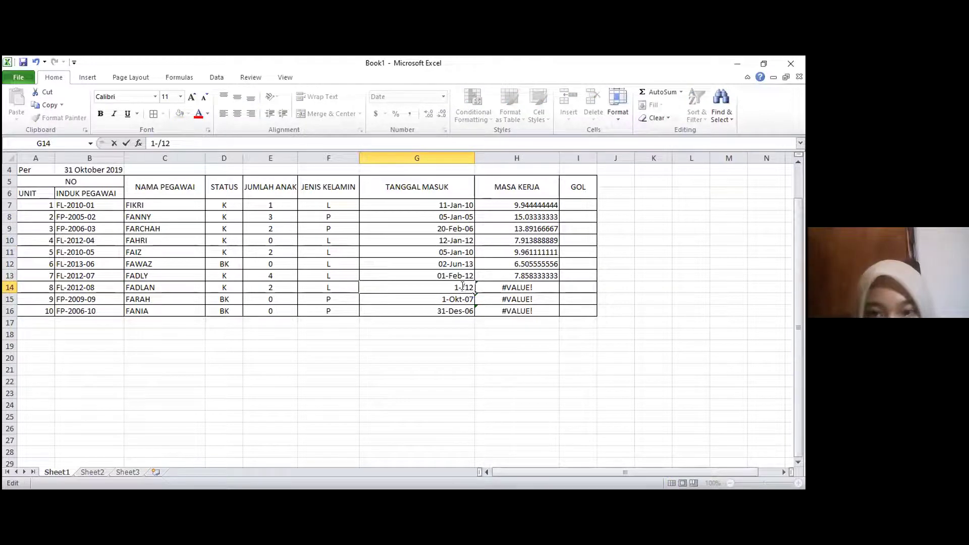
{"action": "key", "text": "Left"}
{"action": "type", "text": "2"}
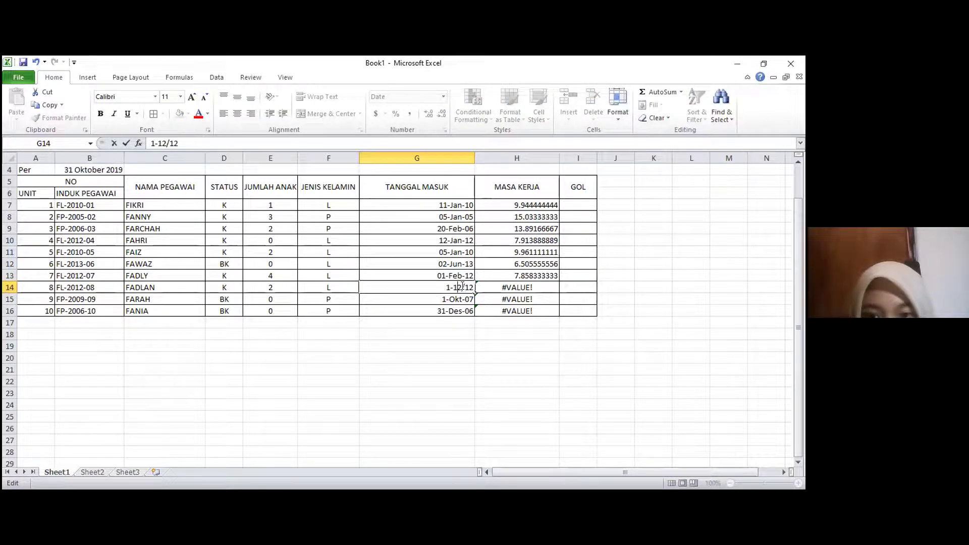
{"action": "key", "text": "Left"}
{"action": "key", "text": "Left"}
{"action": "key", "text": "BackSpace"}
{"action": "type", "text": "/"}
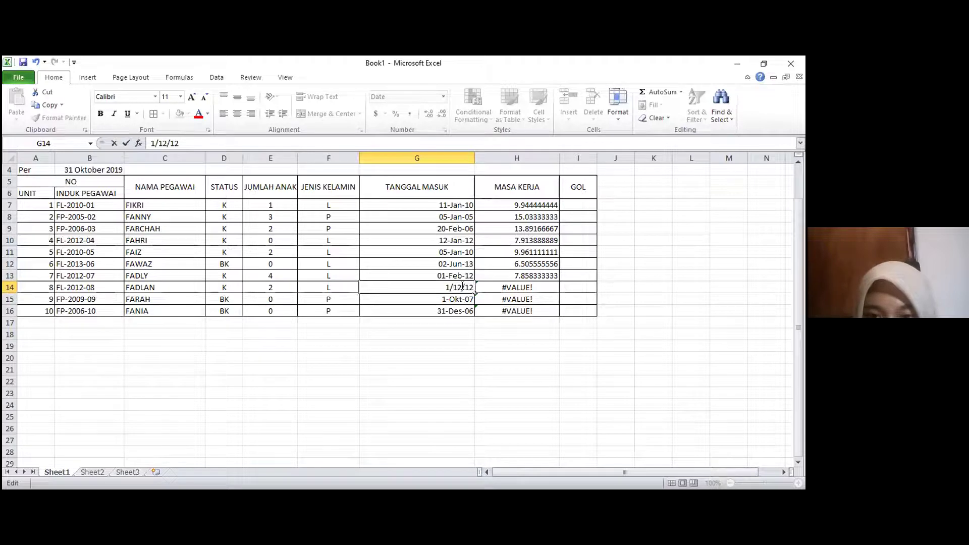
{"action": "key", "text": "Return"}
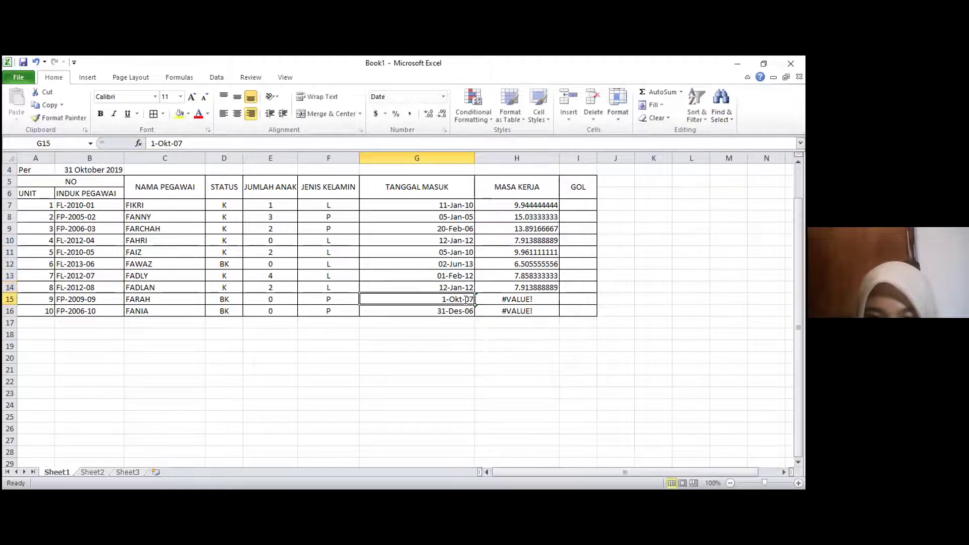
Rewrite the TANGGAL MASUK text date in G15 in numeric form as 1/10/07
{"action": "double_click", "coordinate": [469, 300]}
{"action": "key", "text": "Left"}
{"action": "key", "text": "BackSpace"}
{"action": "type", "text": "/"}
{"action": "key", "text": "BackSpace"}
{"action": "key", "text": "BackSpace"}
{"action": "key", "text": "BackSpace"}
{"action": "type", "text": "10"}
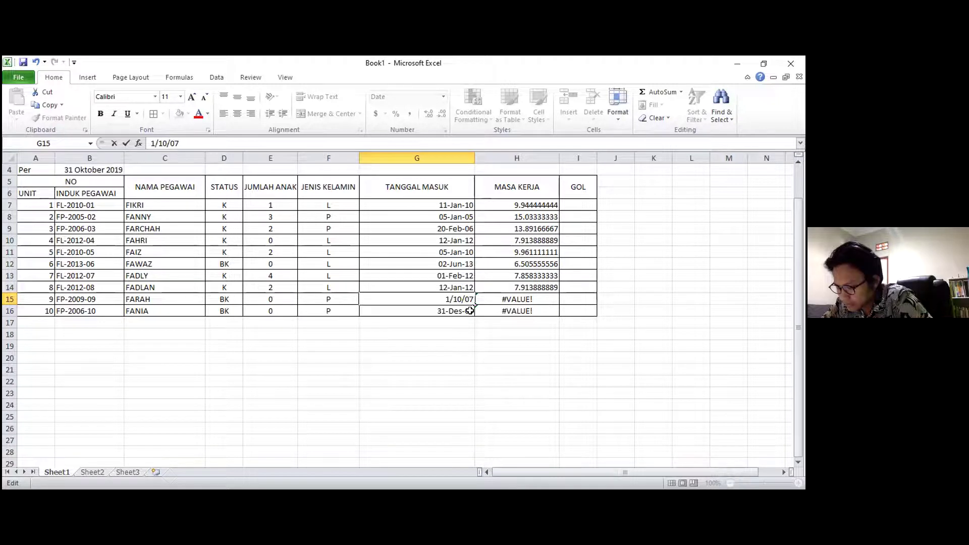
{"action": "key", "text": "Return"}
Try rewriting the TANGGAL MASUK text date in G16 in day-first numeric form as 31/12/06
{"action": "double_click", "coordinate": [467, 311]}
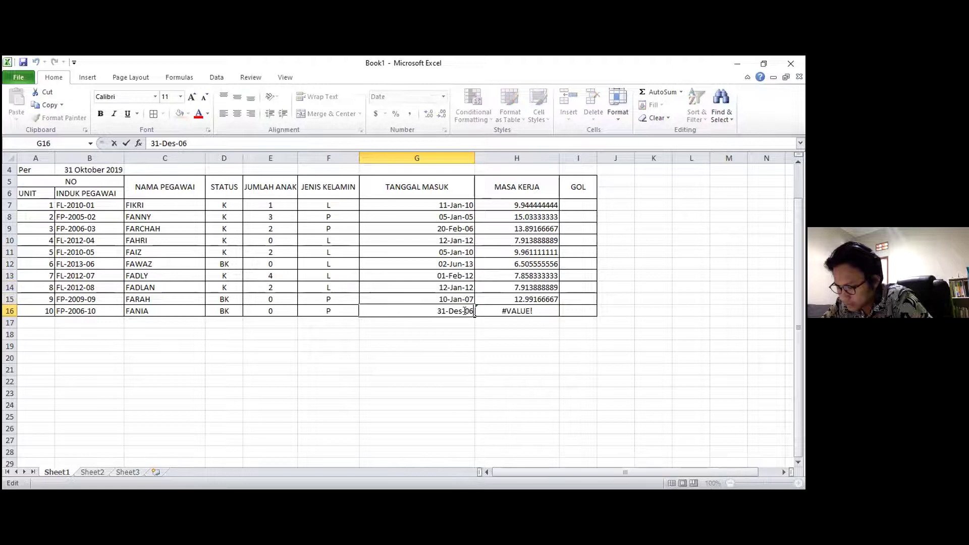
{"action": "key", "text": "BackSpace"}
{"action": "type", "text": "/"}
{"action": "key", "text": "Left"}
{"action": "key", "text": "BackSpace"}
{"action": "key", "text": "BackSpace"}
{"action": "key", "text": "BackSpace"}
{"action": "type", "text": "12"}
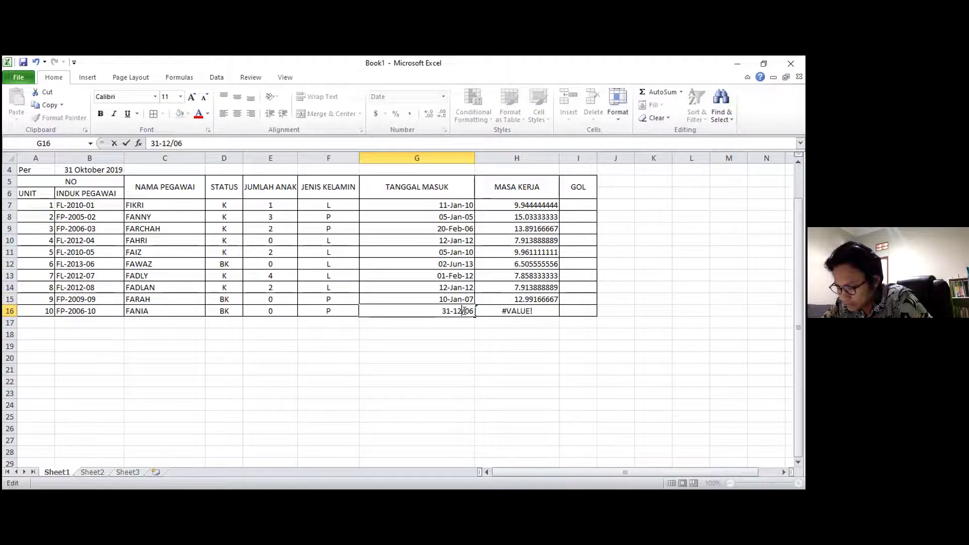
{"action": "key", "text": "BackSpace"}
{"action": "type", "text": "/"}
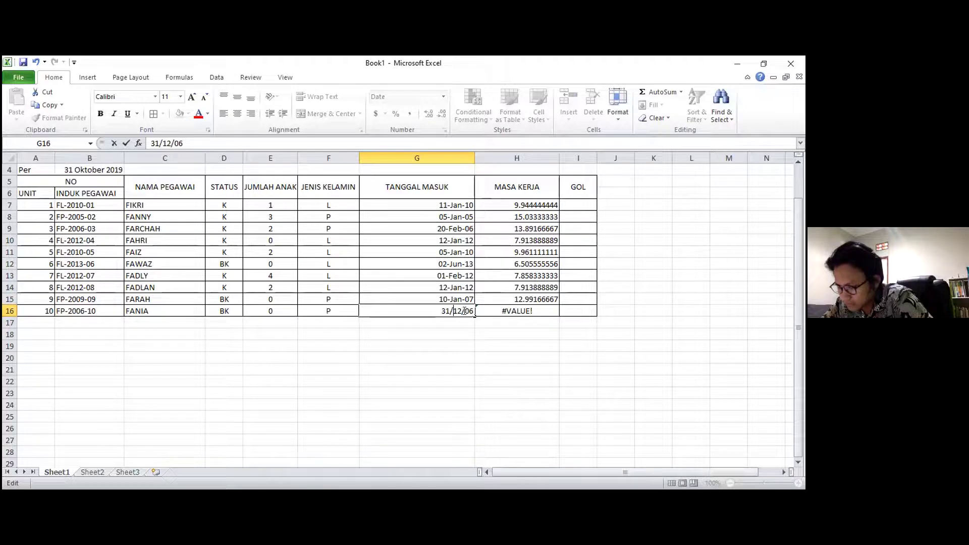
{"action": "key", "text": "Return"}
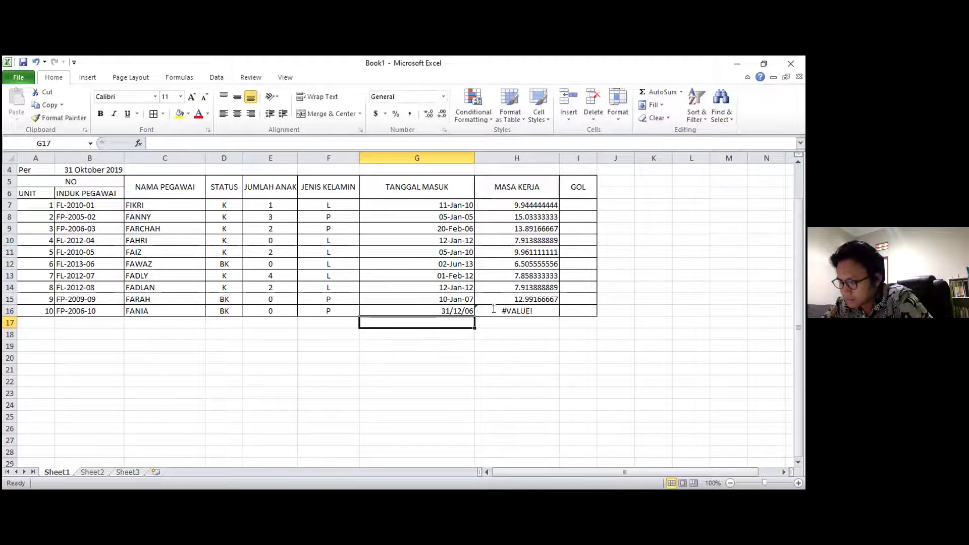
Clear the date in G16 completely and try entering 31/12/06 from scratch
{"action": "double_click", "coordinate": [453, 310]}
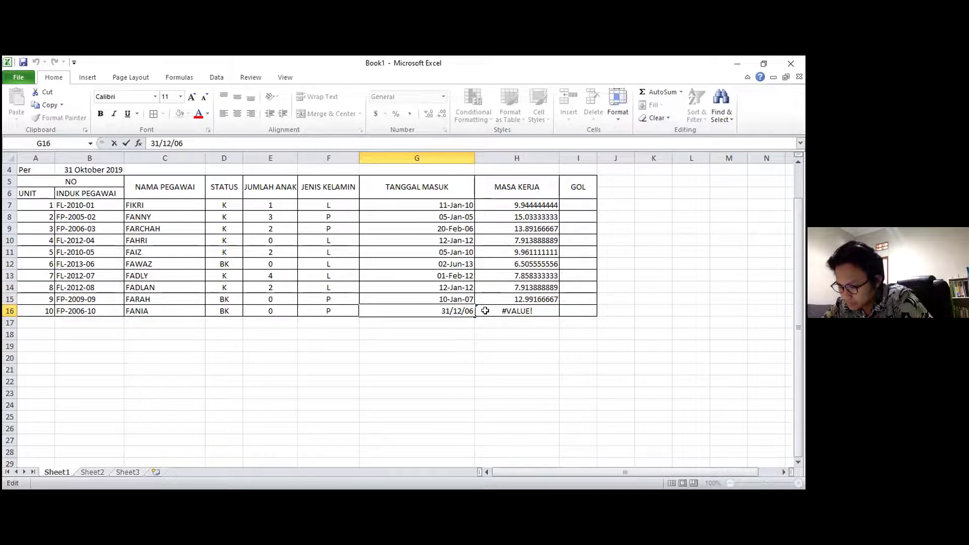
{"action": "key", "text": "BackSpace"}
{"action": "key", "text": "BackSpace"}
{"action": "key", "text": "BackSpace"}
{"action": "key", "text": "BackSpace"}
{"action": "key", "text": "BackSpace"}
{"action": "key", "text": "BackSpace"}
{"action": "key", "text": "BackSpace"}
{"action": "key", "text": "BackSpace"}
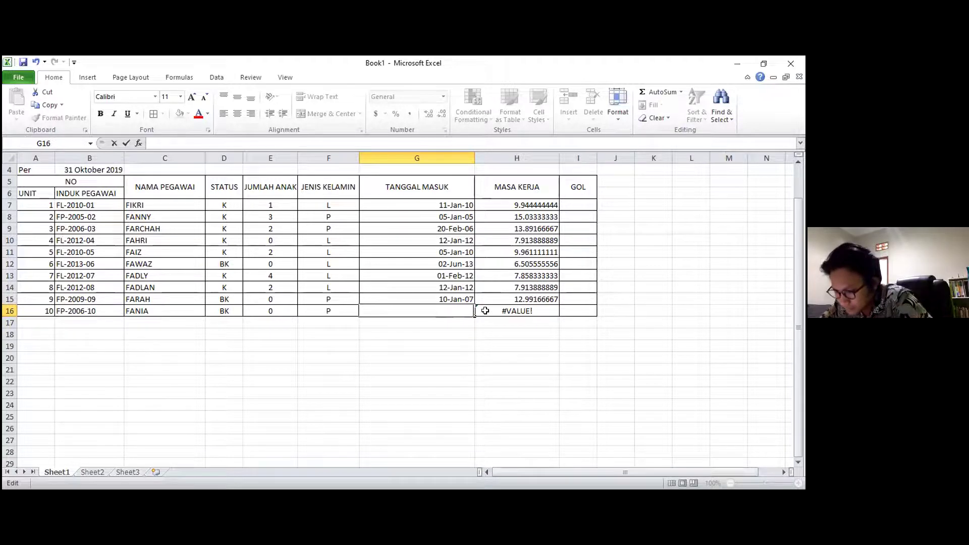
{"action": "type", "text": "31/12/"}
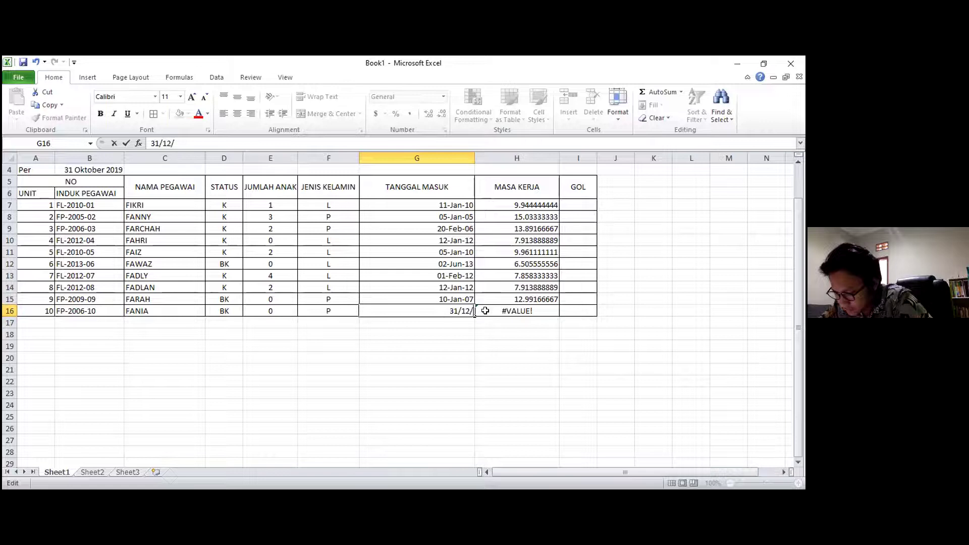
{"action": "type", "text": "06"}
{"action": "key", "text": "Return"}
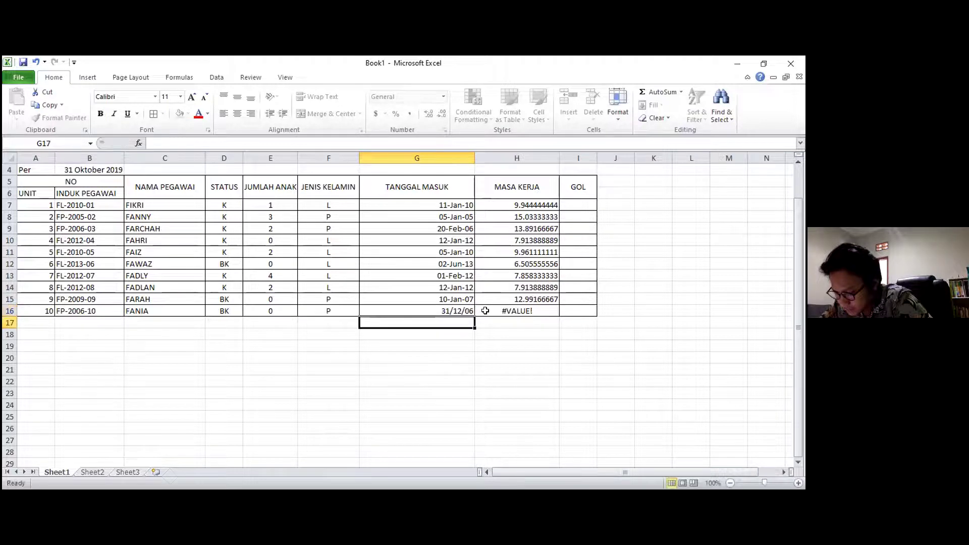
{"action": "key", "text": "Up"}
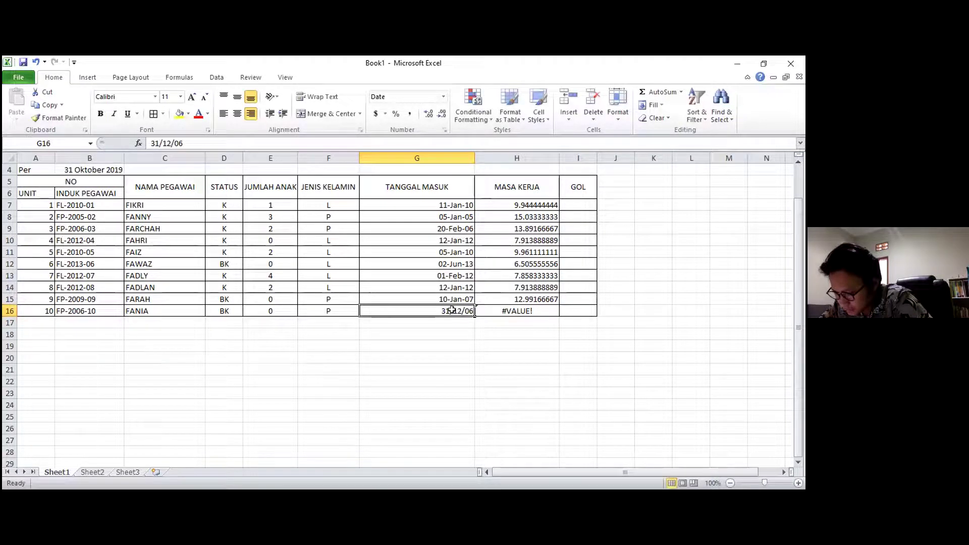
Swap the day and month of the TANGGAL MASUK date in G16 so it reads 12/31/06
{"action": "double_click", "coordinate": [452, 310]}
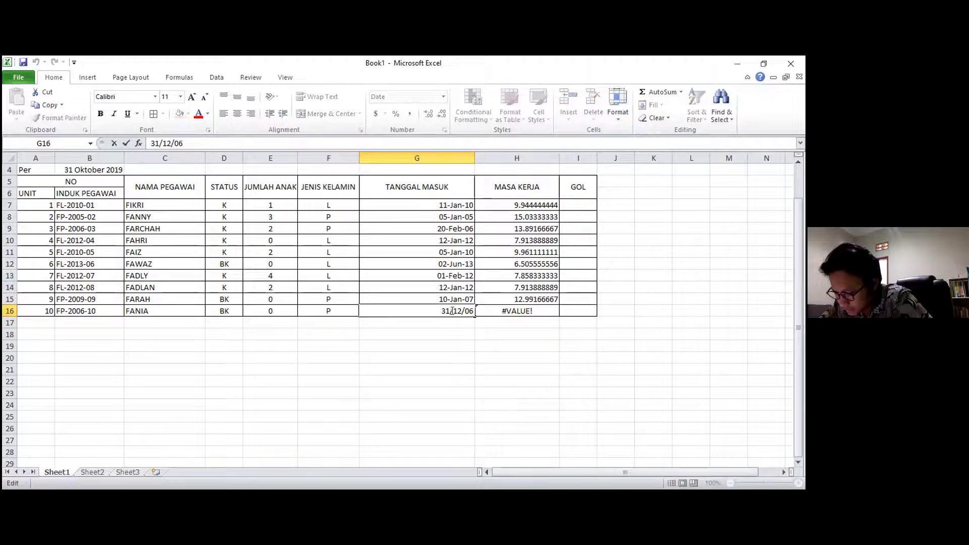
{"action": "key", "text": "BackSpace"}
{"action": "key", "text": "BackSpace"}
{"action": "type", "text": "12"}
{"action": "key", "text": "BackSpace"}
{"action": "key", "text": "BackSpace"}
{"action": "type", "text": "31"}
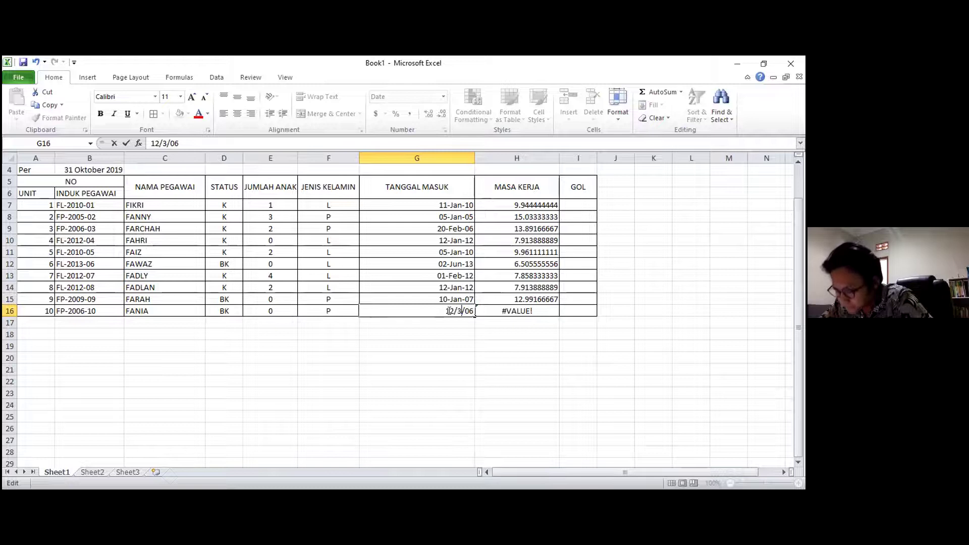
{"action": "key", "text": "Return"}
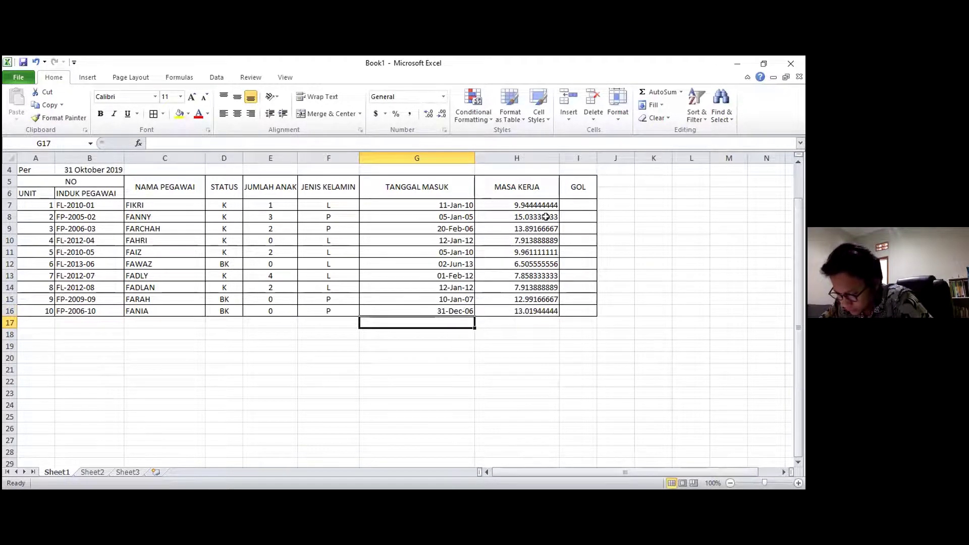
Reduce the MASA KERJA values in H7 through H16 to one decimal place
{"action": "left_click", "coordinate": [533, 204]}
{"action": "left_click_drag", "start_coordinate": [534, 205], "coordinate": [556, 311]}
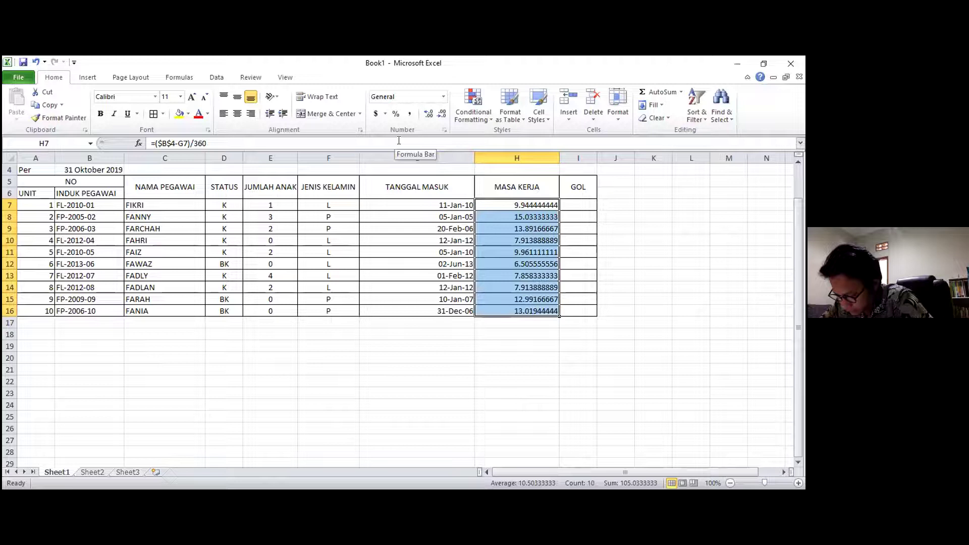
{"action": "left_click", "coordinate": [427, 115]}
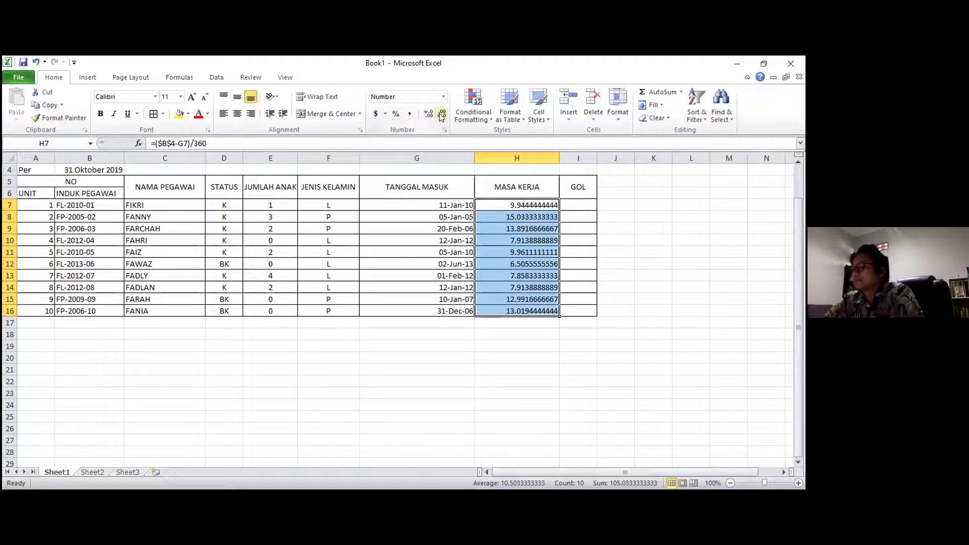
{"action": "left_click", "coordinate": [441, 115]}
{"action": "left_click", "coordinate": [441, 115]}
{"action": "left_click", "coordinate": [441, 115]}
{"action": "left_click", "coordinate": [442, 115]}
{"action": "left_click", "coordinate": [442, 115]}
{"action": "left_click", "coordinate": [442, 115]}
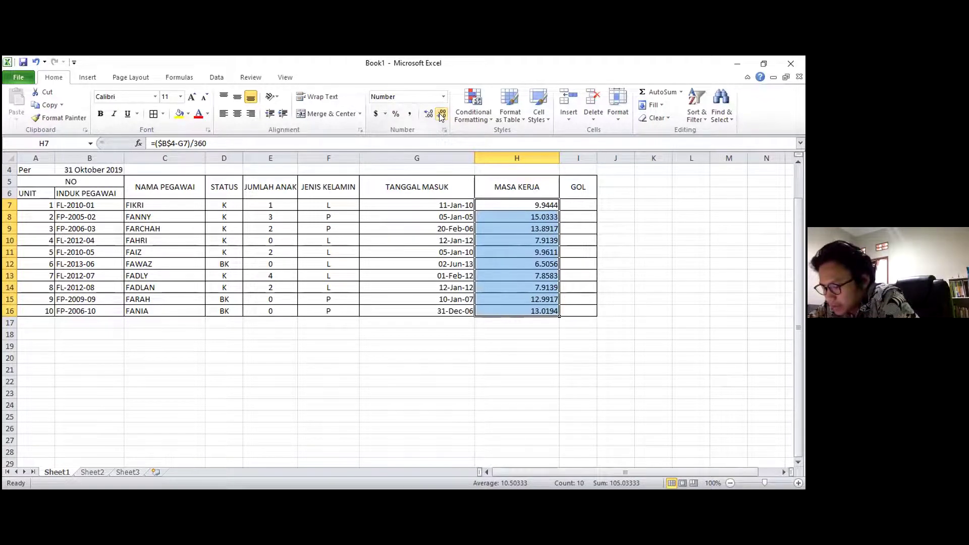
{"action": "left_click", "coordinate": [442, 115]}
{"action": "left_click", "coordinate": [441, 115]}
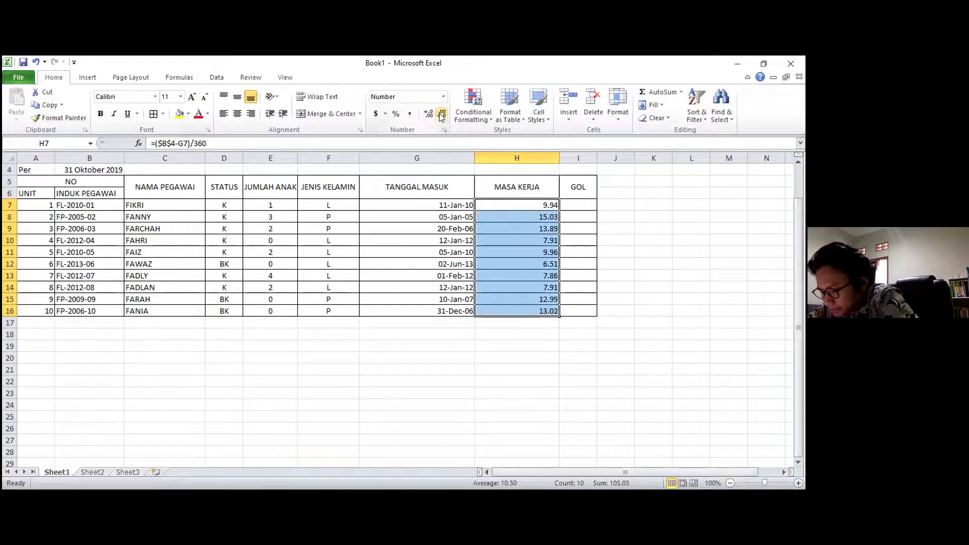
{"action": "left_click", "coordinate": [442, 115]}
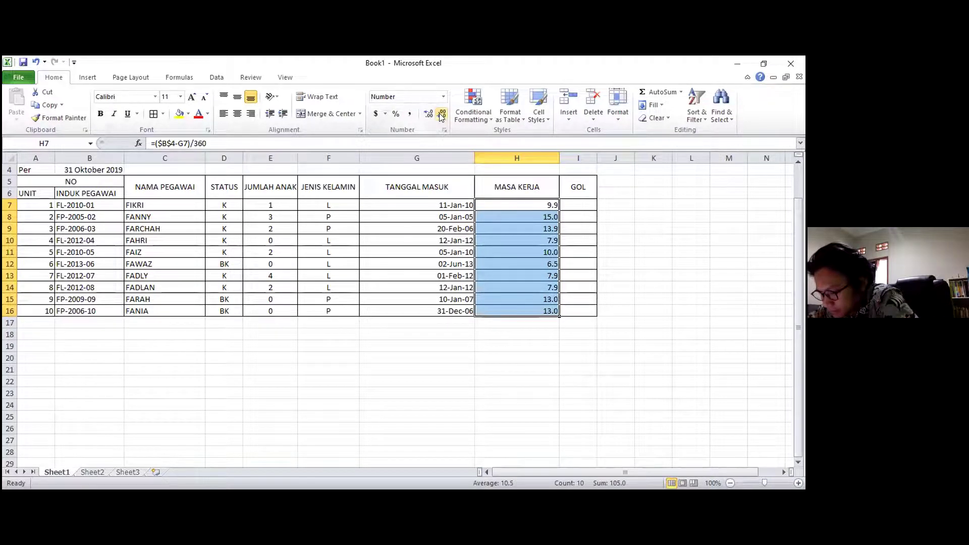
Apply the custom number format #,# "TAHUN" to the MASA KERJA cells H7 through H16
{"action": "right_click", "coordinate": [492, 205]}
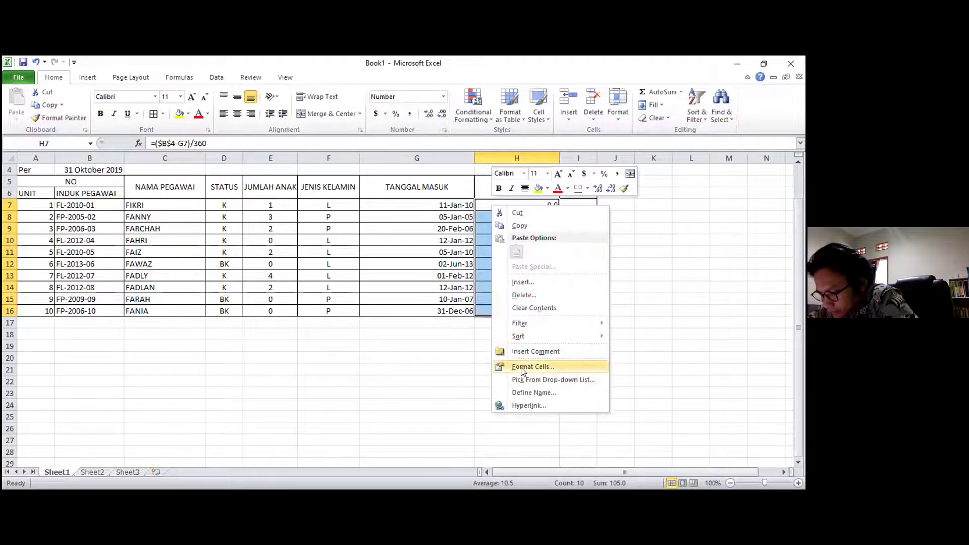
{"action": "left_click", "coordinate": [522, 369]}
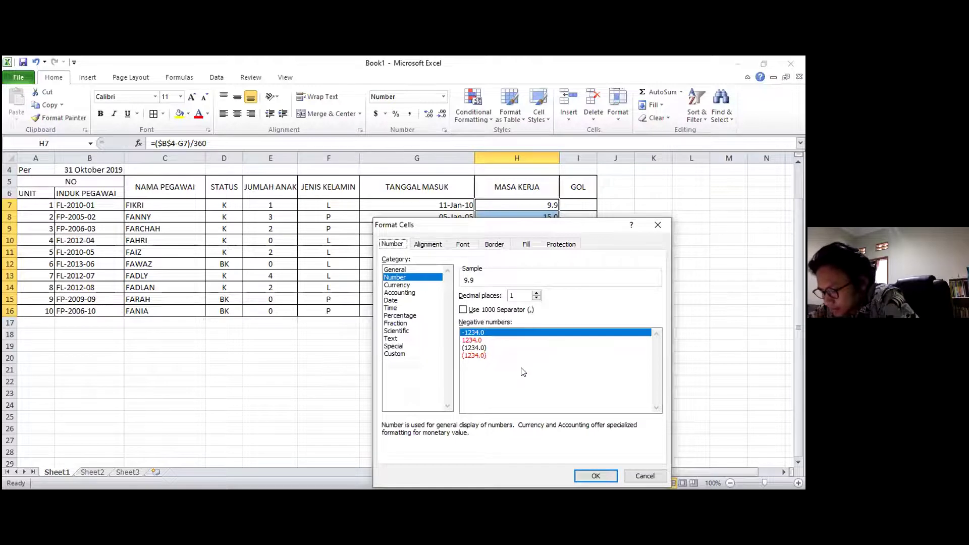
{"action": "left_click", "coordinate": [414, 354]}
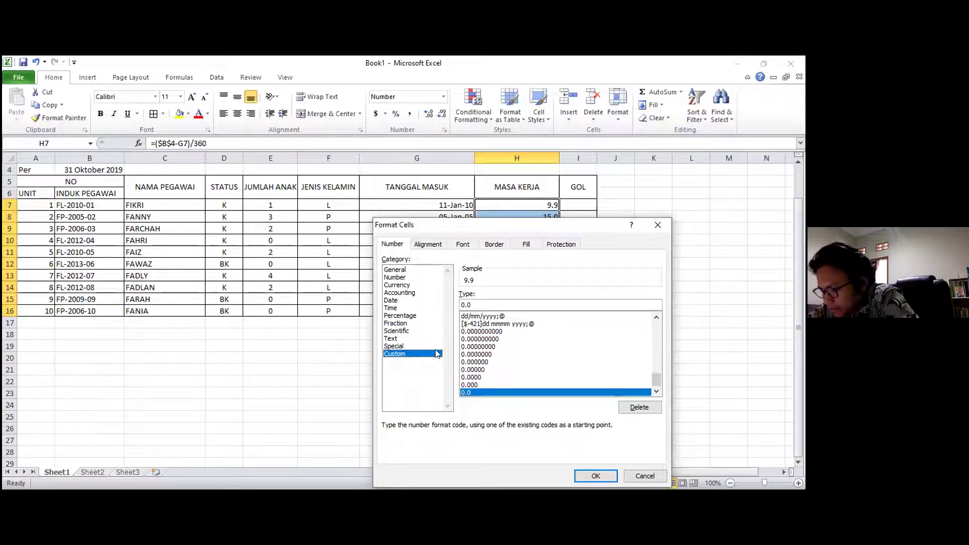
{"action": "left_click", "coordinate": [472, 304]}
{"action": "key", "text": "BackSpace"}
{"action": "key", "text": "BackSpace"}
{"action": "key", "text": "BackSpace"}
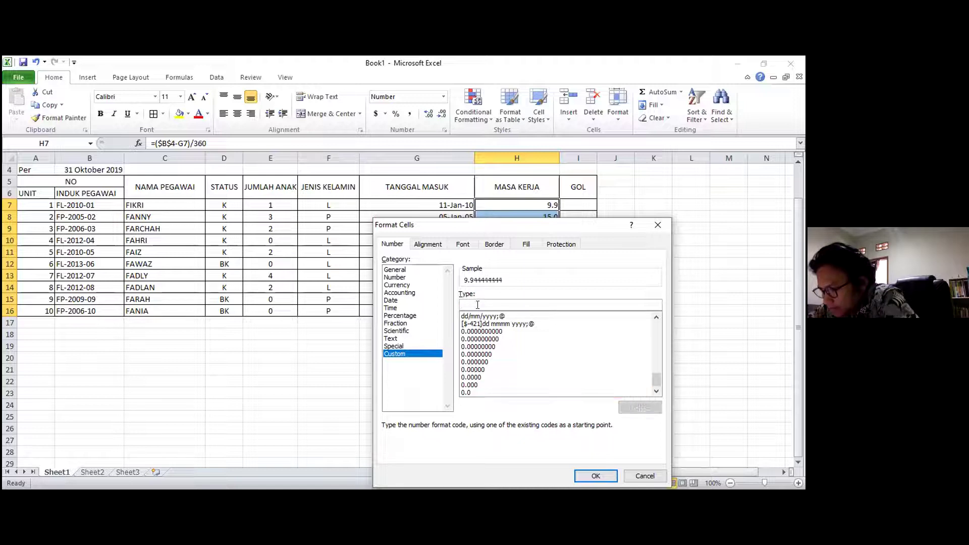
{"action": "type", "text": "3"}
{"action": "key", "text": "BackSpace"}
{"action": "type", "text": "#,#"}
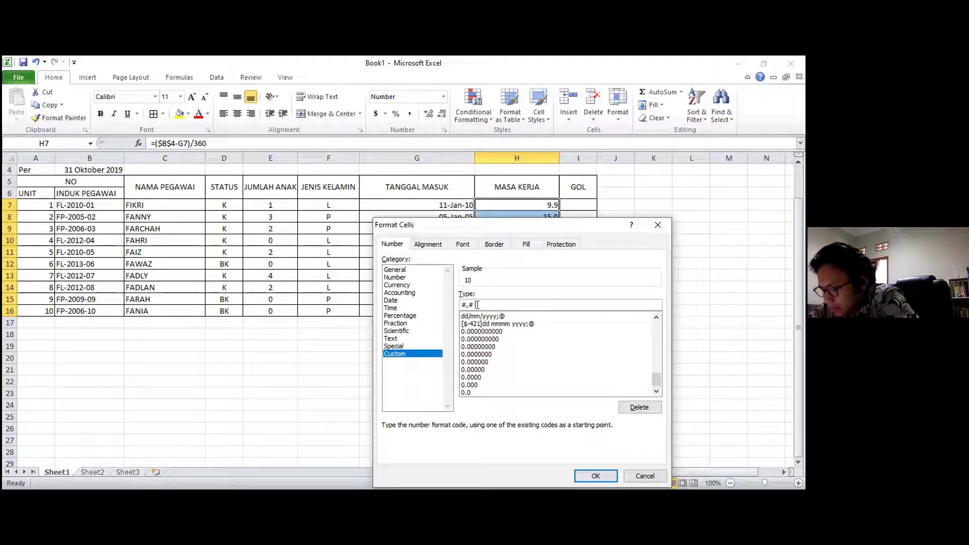
{"action": "type", "text": "\"TAHUN"}
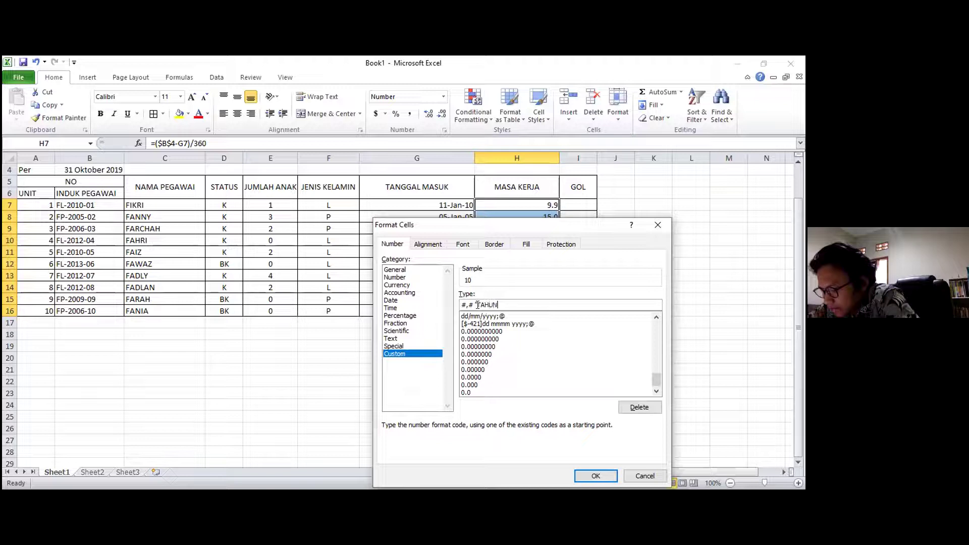
{"action": "type", "text": "\""}
{"action": "left_click", "coordinate": [596, 476]}
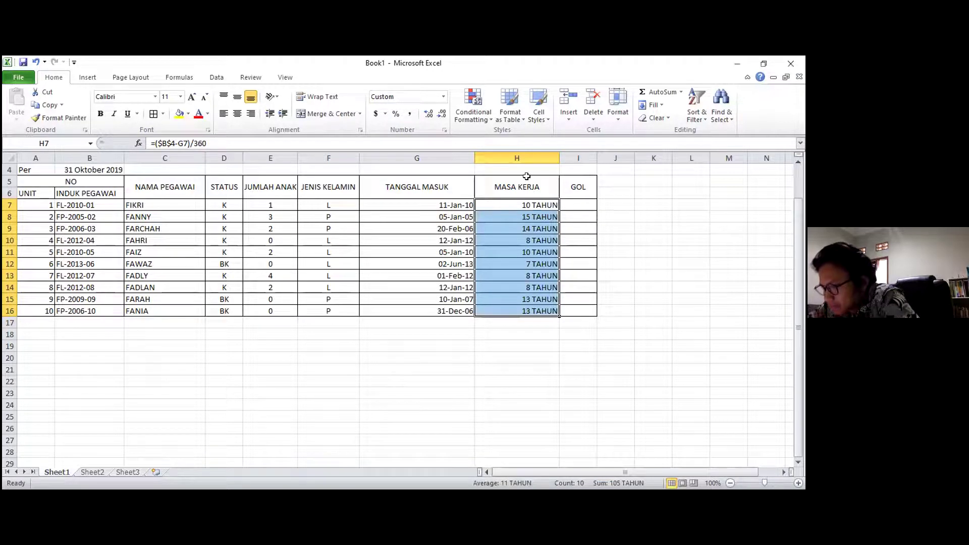
{"action": "left_click", "coordinate": [427, 114]}
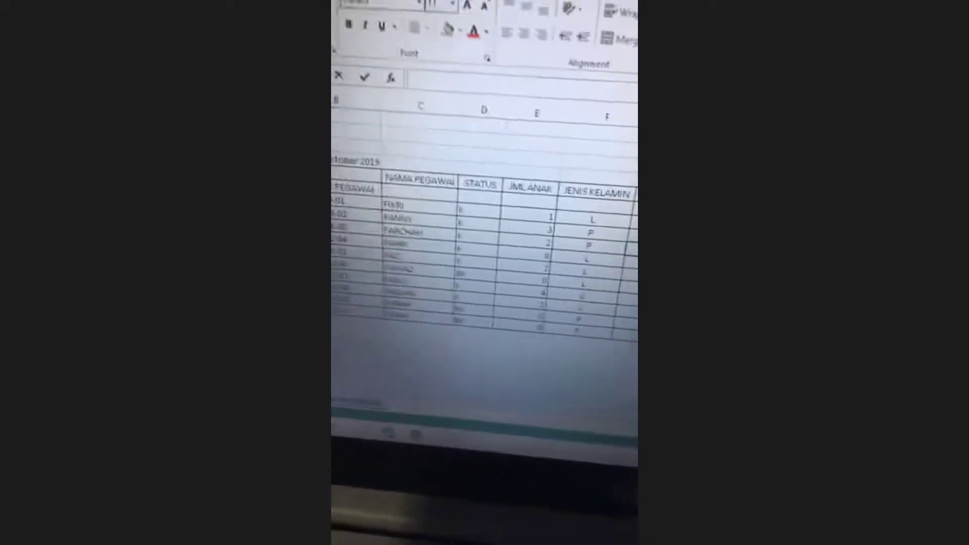
{"action": "type", "text": "/"}
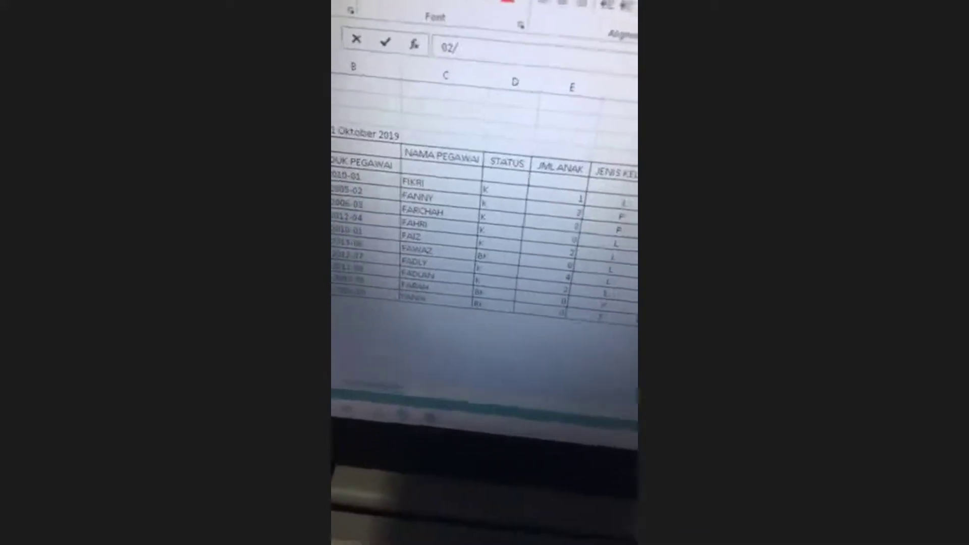